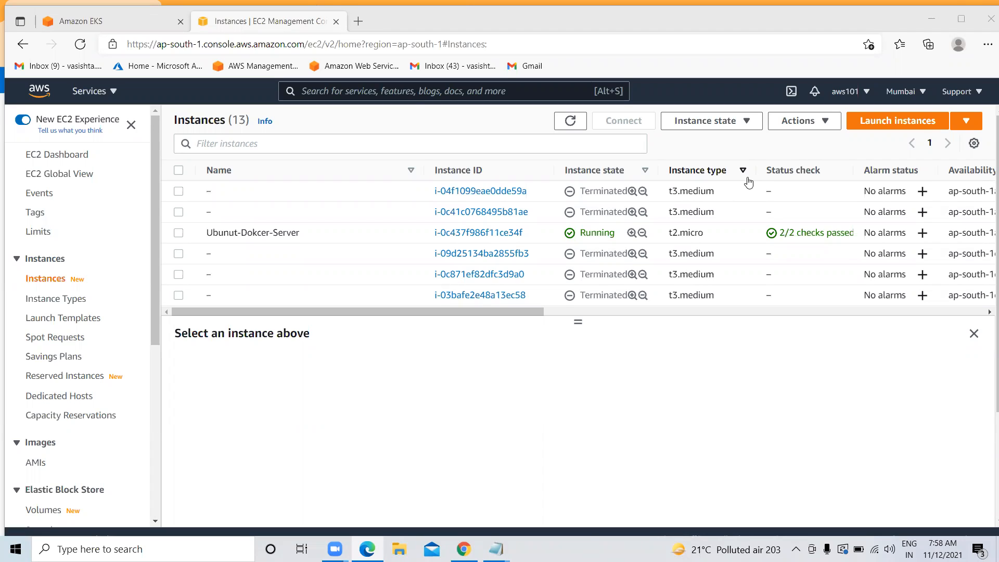
# Refresh the EC2 instance list in the Mumbai region and look through the instances
pyautogui.click(569, 125)
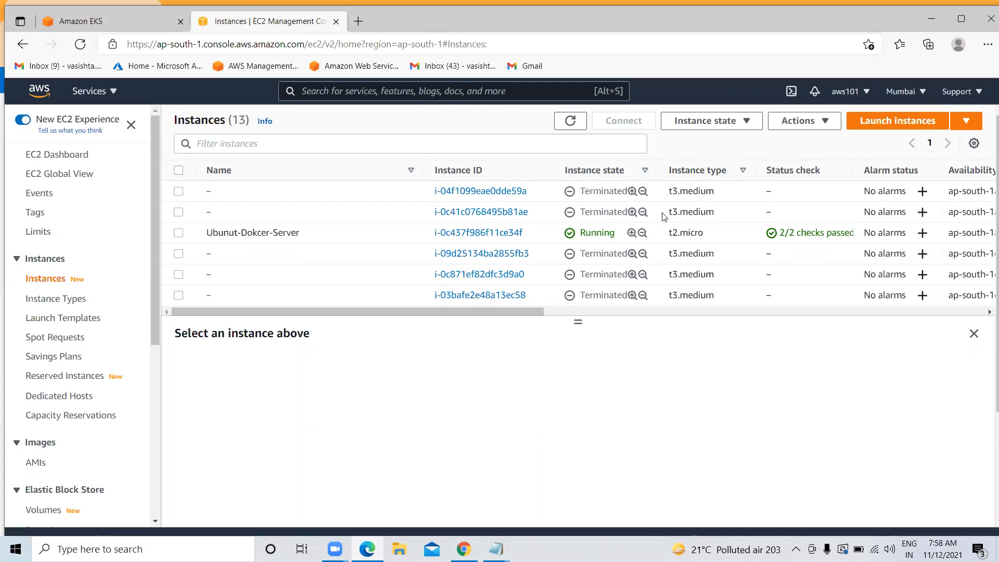
pyautogui.click(921, 97)
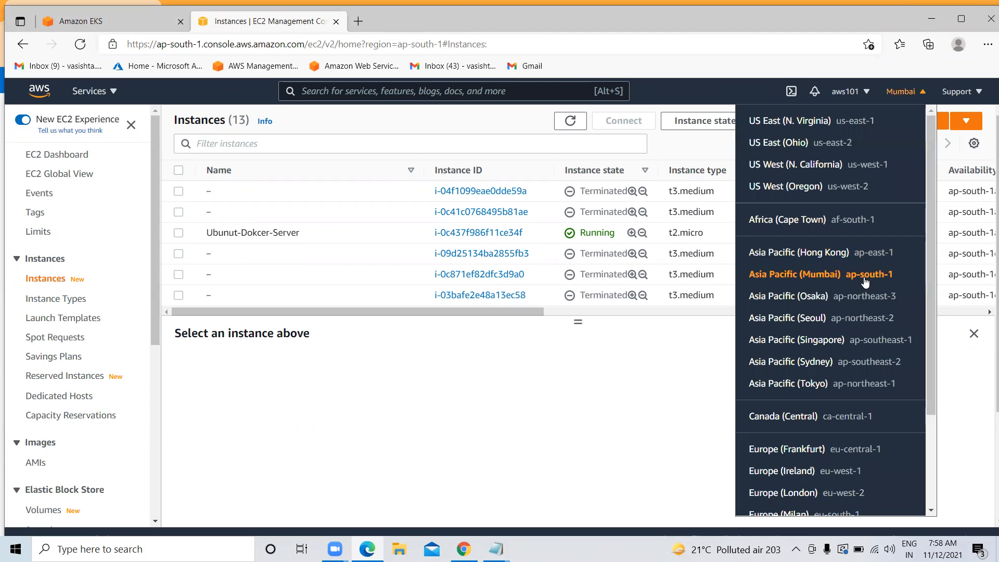
pyautogui.click(470, 397)
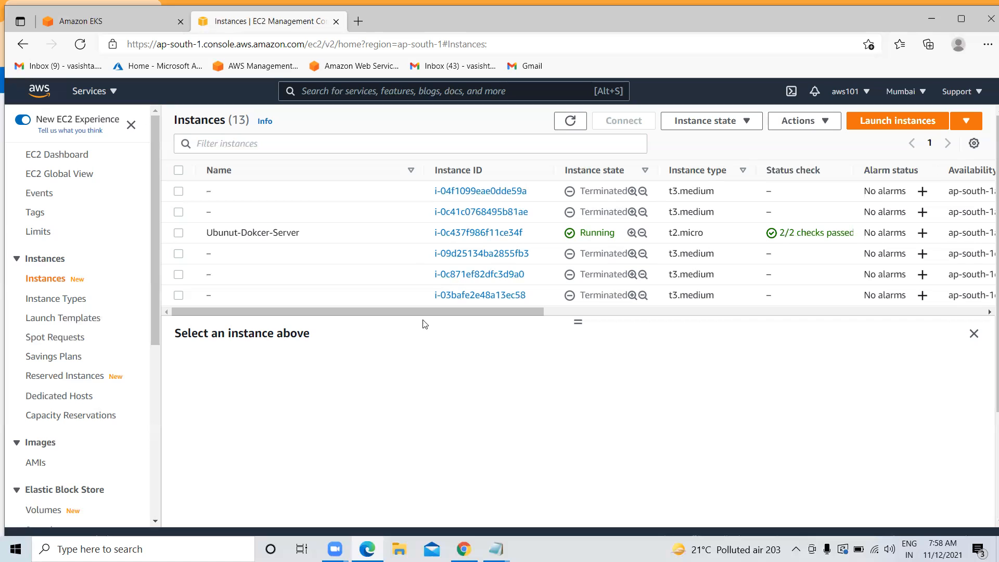
pyautogui.moveTo(427, 313); pyautogui.dragTo(596, 314)
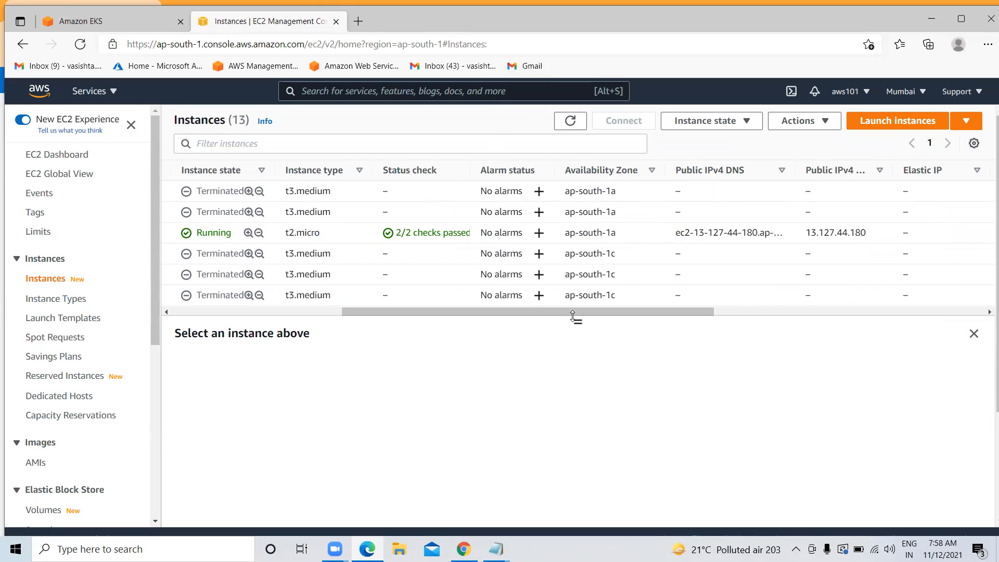
pyautogui.moveTo(527, 315); pyautogui.dragTo(357, 315)
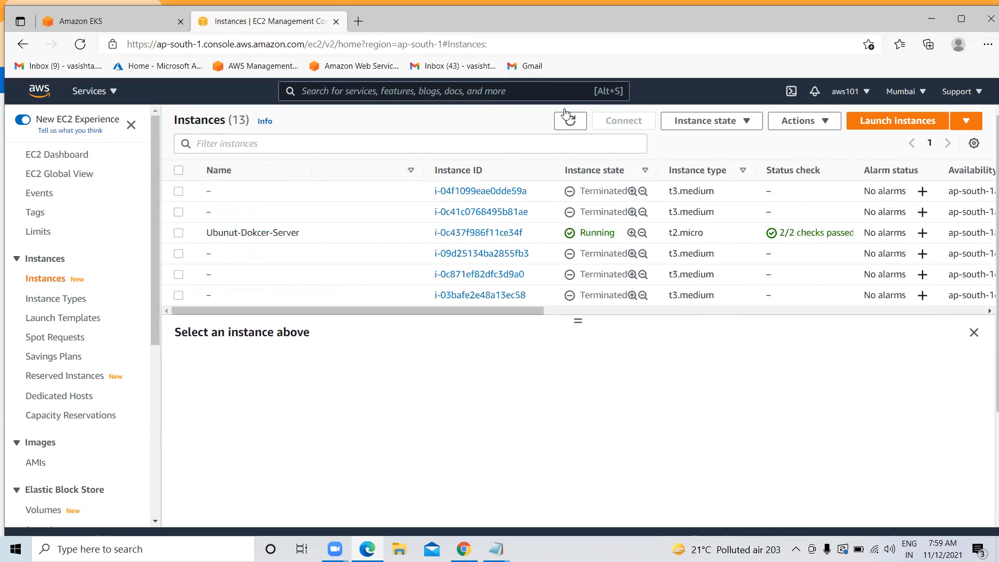
pyautogui.click(573, 121)
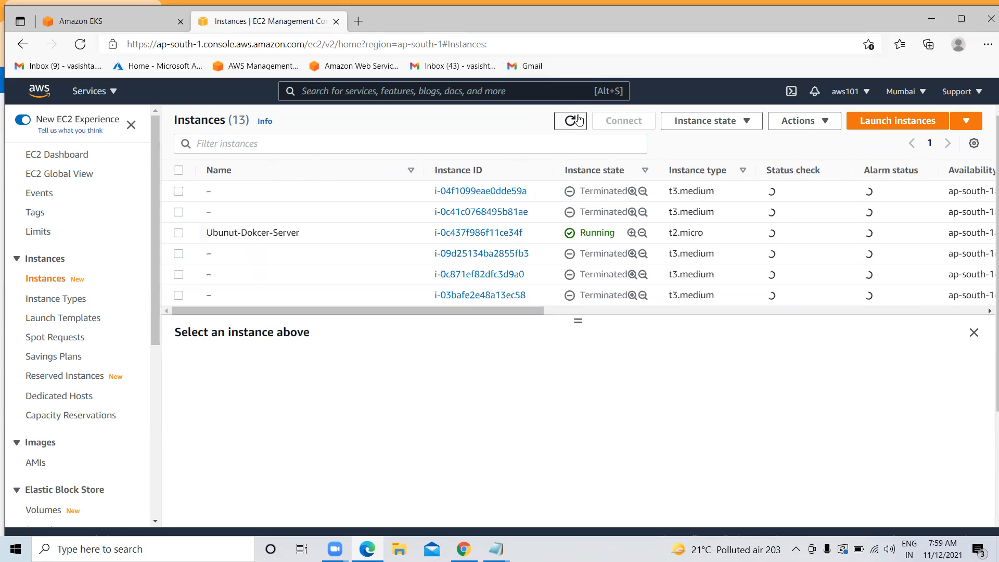
pyautogui.scroll(-1, 366, 282)
pyautogui.scroll(-2, 373, 265)
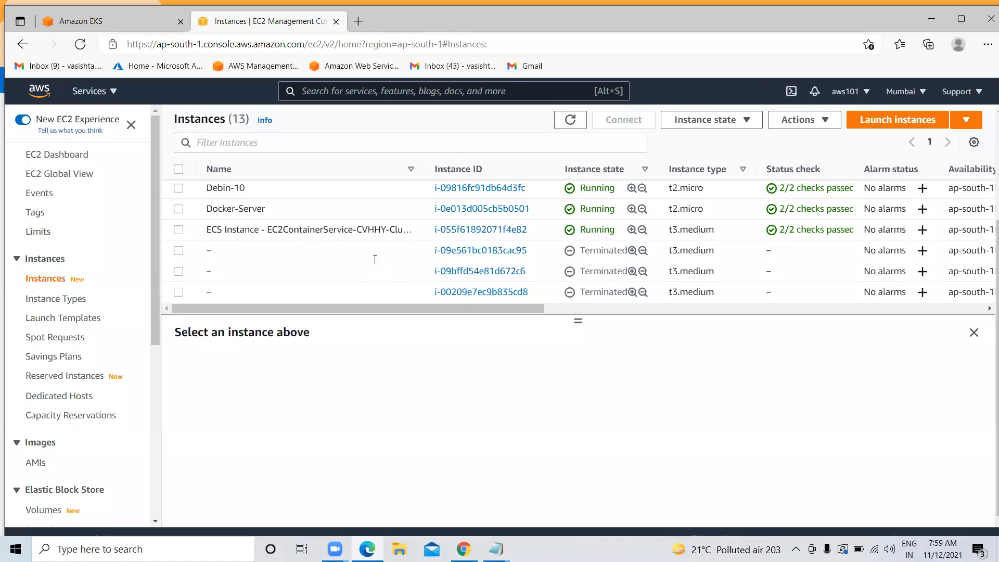
pyautogui.scroll(1, 374, 264)
pyautogui.scroll(-2, 377, 263)
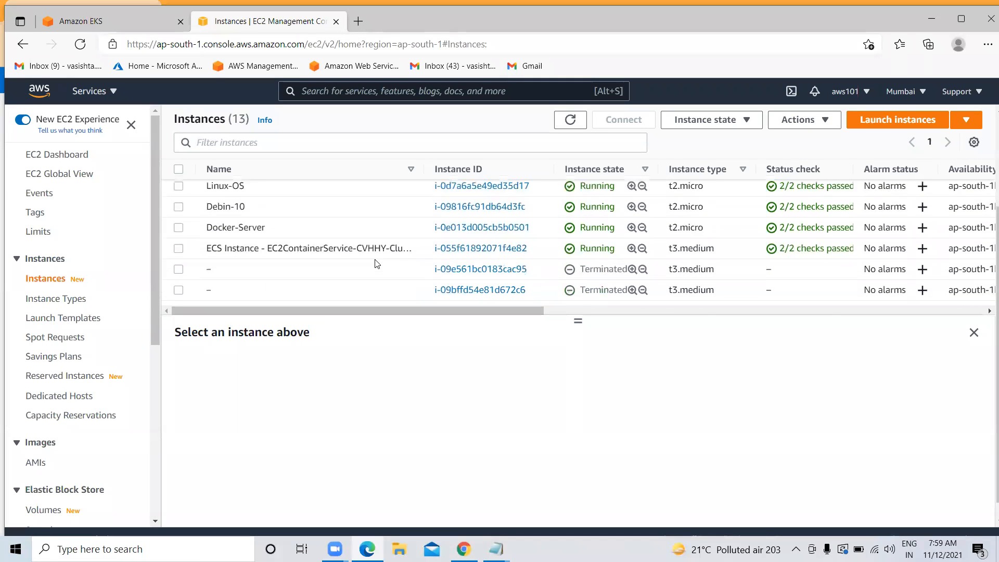
pyautogui.scroll(1, 377, 263)
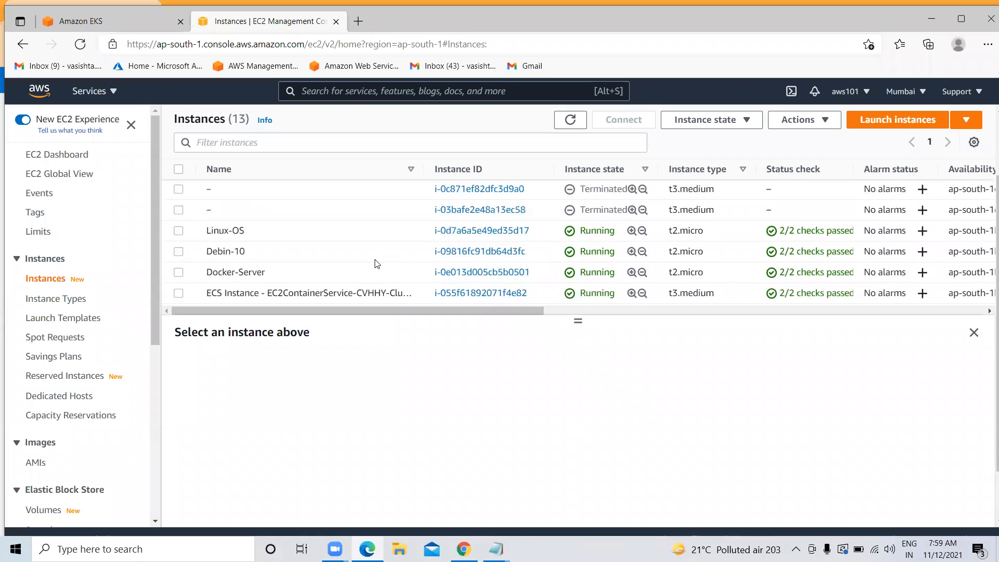
pyautogui.scroll(-2, 377, 263)
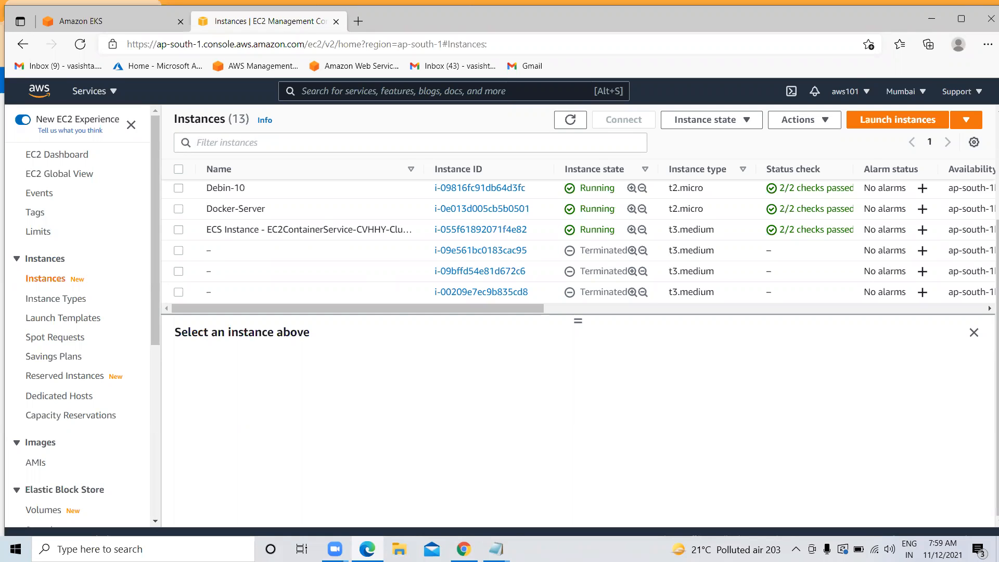
# Close the duplicate Notepad window and maximize the EKS notes, scrolled to the end
pyautogui.click(496, 548)
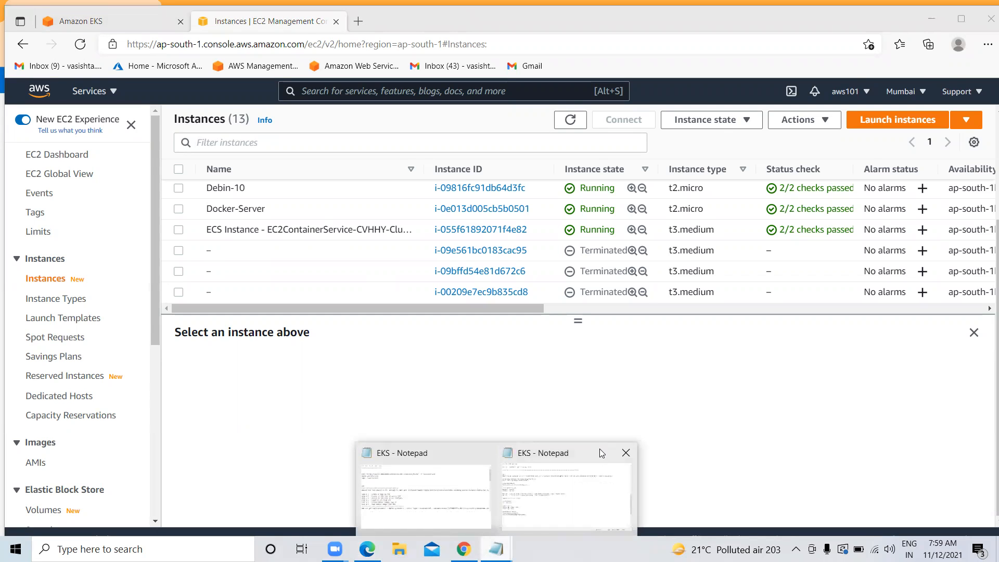
pyautogui.click(627, 452)
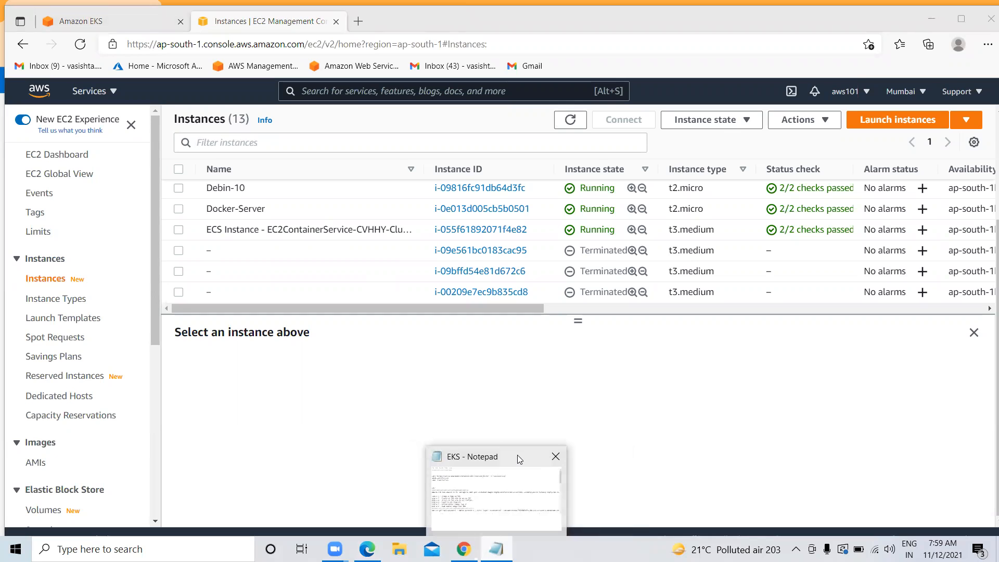
pyautogui.click(519, 455)
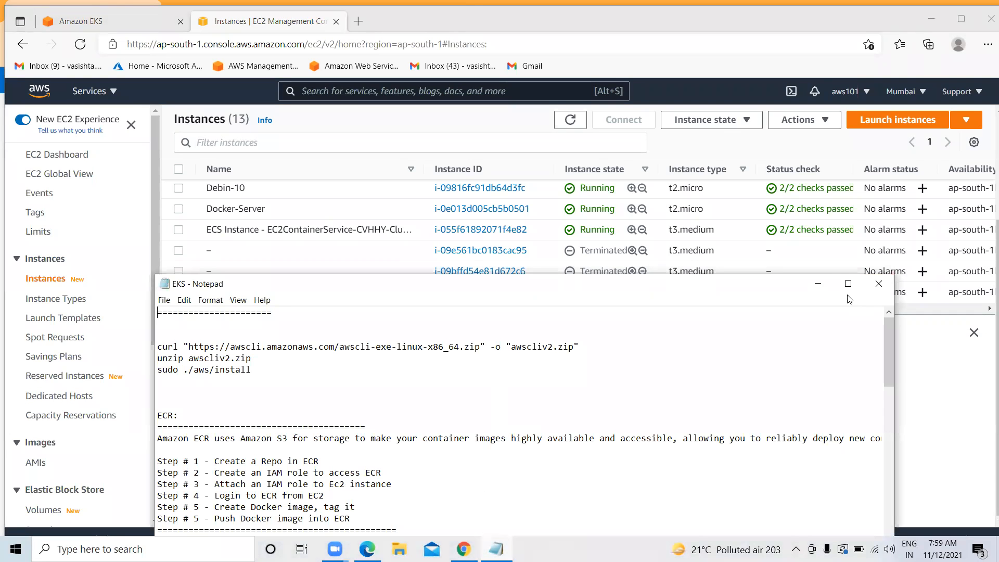
pyautogui.click(848, 284)
pyautogui.scroll(-20, 598, 297)
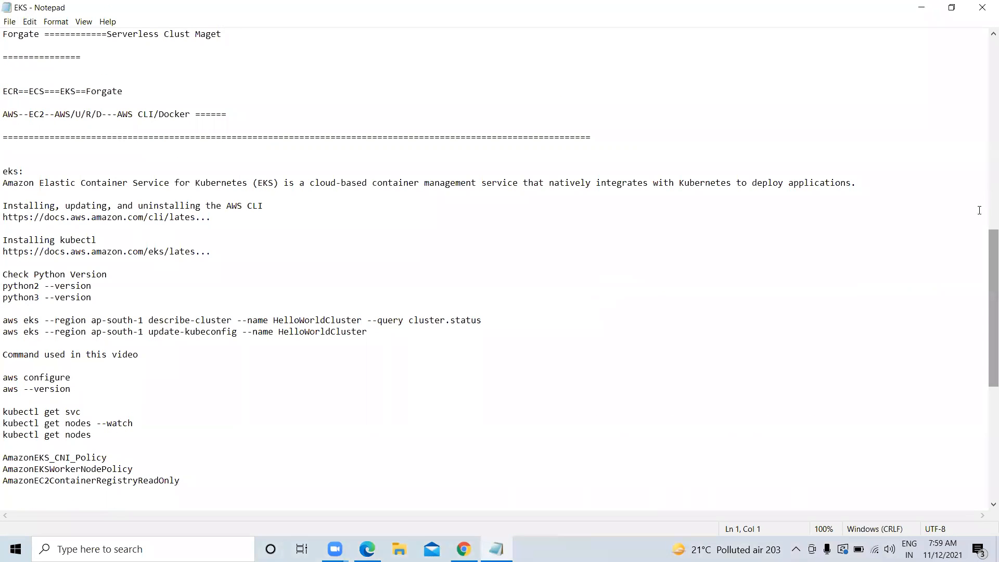
pyautogui.moveTo(985, 245); pyautogui.dragTo(985, 414)
# Add a separator line, then the registry lines AWS----------ECR, M.A-----------ACR and GCP----------GCR
pyautogui.click(100, 158)
pyautogui.write('===============')
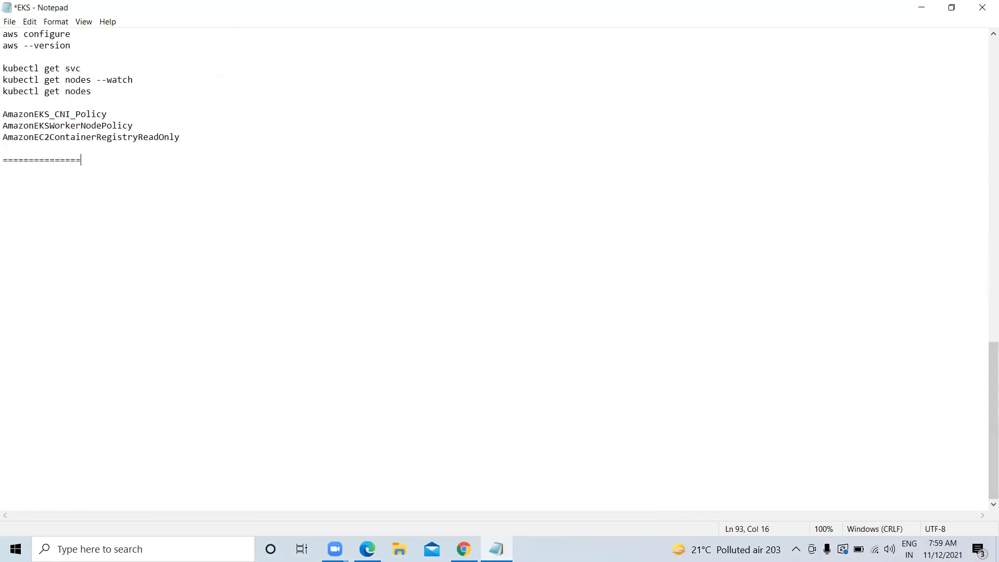
pyautogui.write('========================================')
pyautogui.press('Return')
pyautogui.press('Return')
pyautogui.press('Return')
pyautogui.write('AWS----------ECR')
pyautogui.press('Return')
pyautogui.press('Return')
pyautogui.write('M.A-----------A')
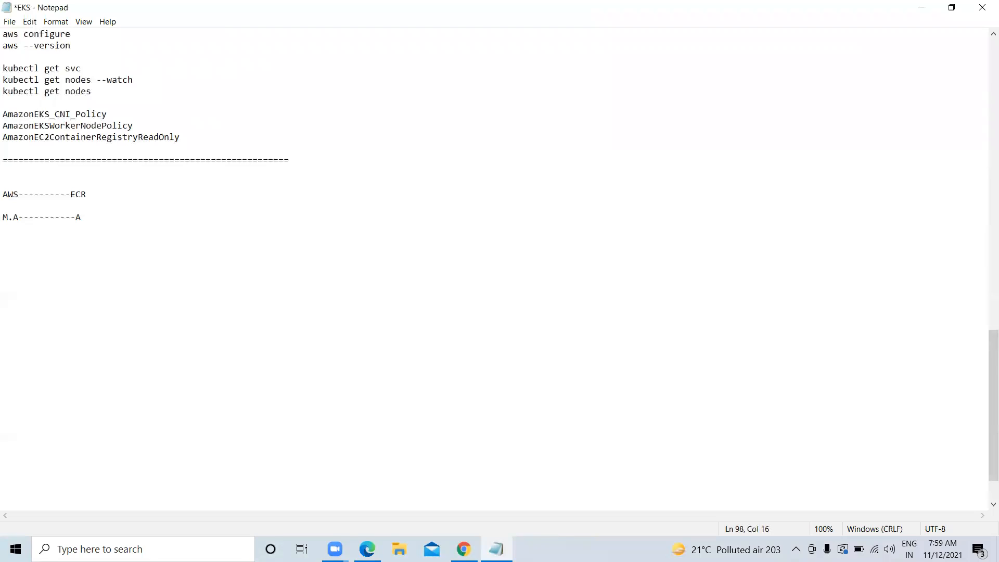
pyautogui.write('CR')
pyautogui.press('Return')
pyautogui.press('Return')
pyautogui.press('Return')
pyautogui.write('GCP----------GCR')
pyautogui.press('Return')
pyautogui.press('Return')
# Add a separator and an E.R line listing Git/github, Dockerhub and Bitbucket
pyautogui.write('======================')
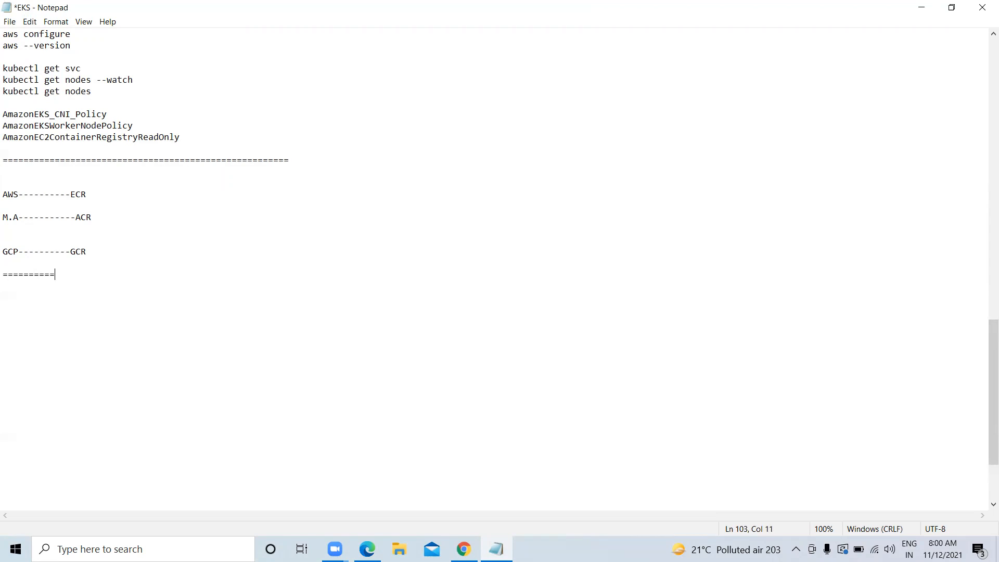
pyautogui.press('Return')
pyautogui.press('Return')
pyautogui.write('E')
pyautogui.write('>')
pyautogui.press('BackSpace')
pyautogui.write('.R================================')
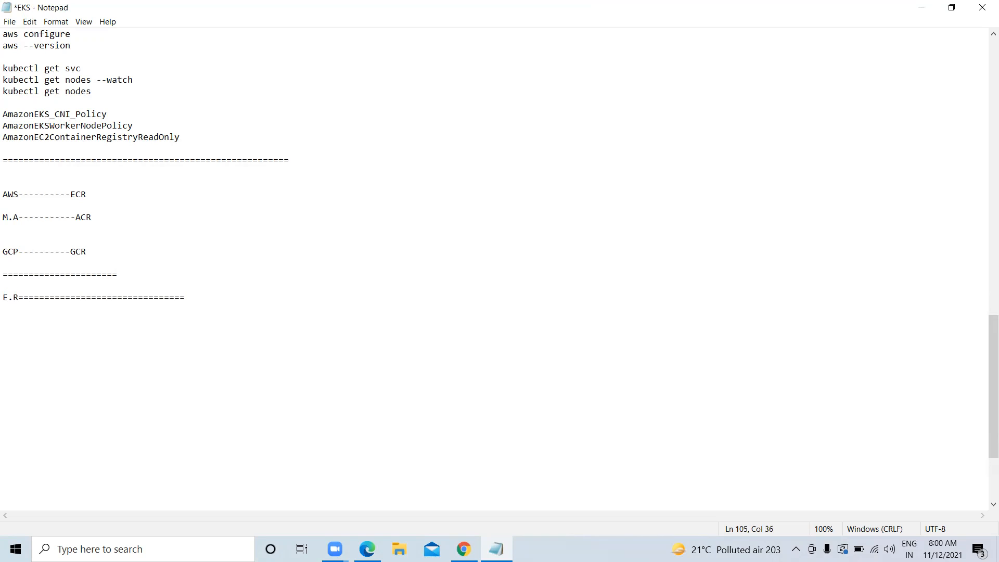
pyautogui.write('Git/github====Dockerhub===Bitbucke')
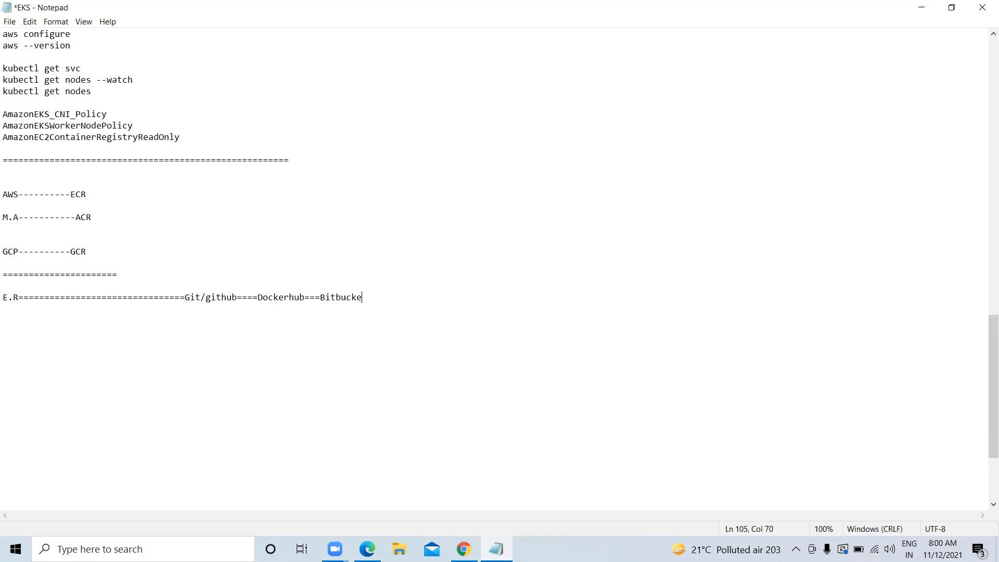
pyautogui.write('t=======')
# Add a ============================ separator followed by an ECS line
pyautogui.press('Return')
pyautogui.press('Return')
pyautogui.press('Return')
pyautogui.write('============================')
pyautogui.press('Return')
# Highlight Git/github and Bitbucket on the E.R line, then open a new line above ECS
pyautogui.press('Return')
pyautogui.press('Return')
pyautogui.write('E')
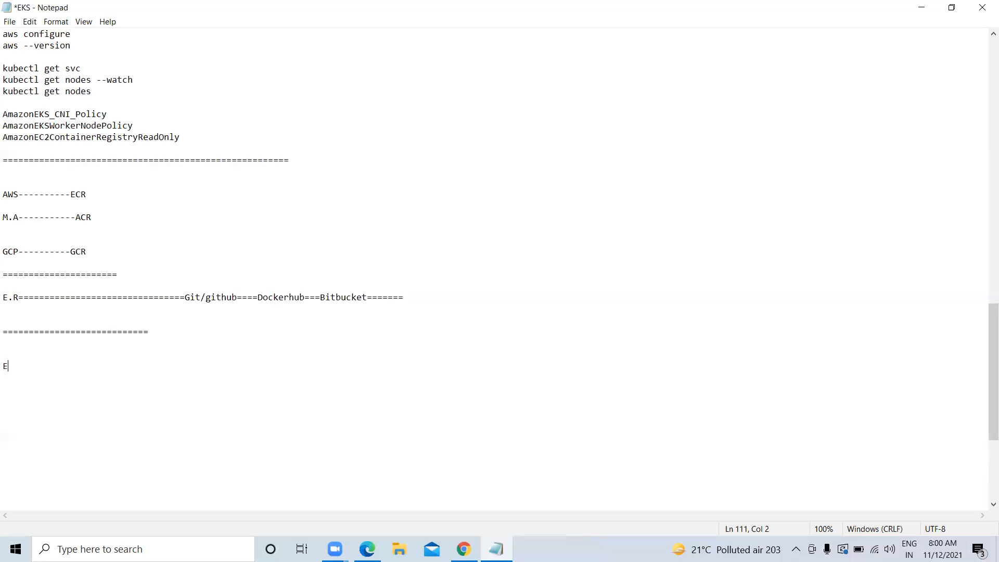
pyautogui.write('CS')
pyautogui.moveTo(187, 301); pyautogui.dragTo(232, 297)
pyautogui.click(294, 297)
pyautogui.moveTo(319, 298); pyautogui.dragTo(341, 296)
pyautogui.click(24, 350)
pyautogui.click(26, 343)
pyautogui.press('Return')
# Type the line EC@===AWS CLI==Docker===ECR====ECR== and a Cluster Mgmt heading below it
pyautogui.write('EC@===AWSI')
pyautogui.press('BackSpace')
pyautogui.write('CLI')
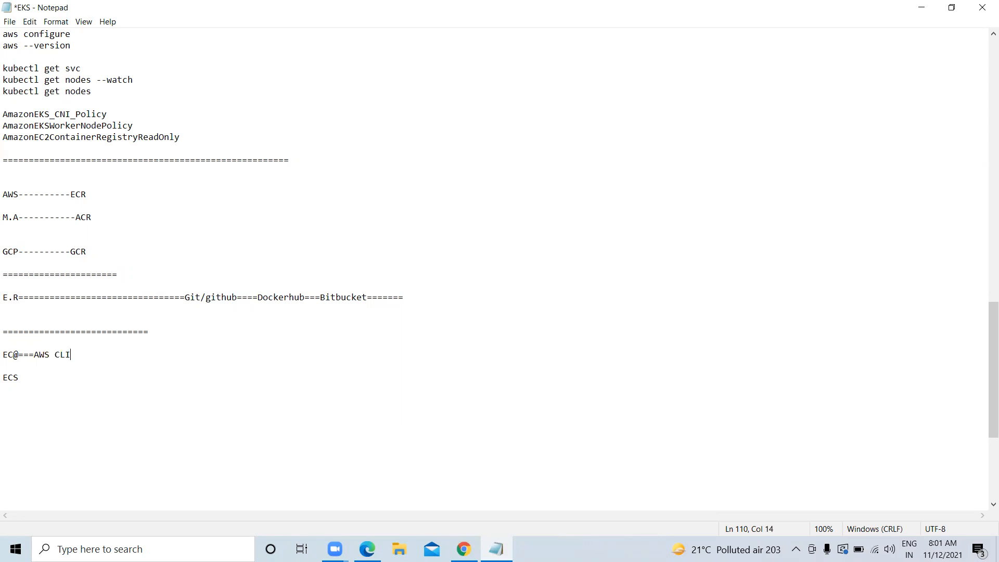
pyautogui.write('==Docker===ECR====ECR==')
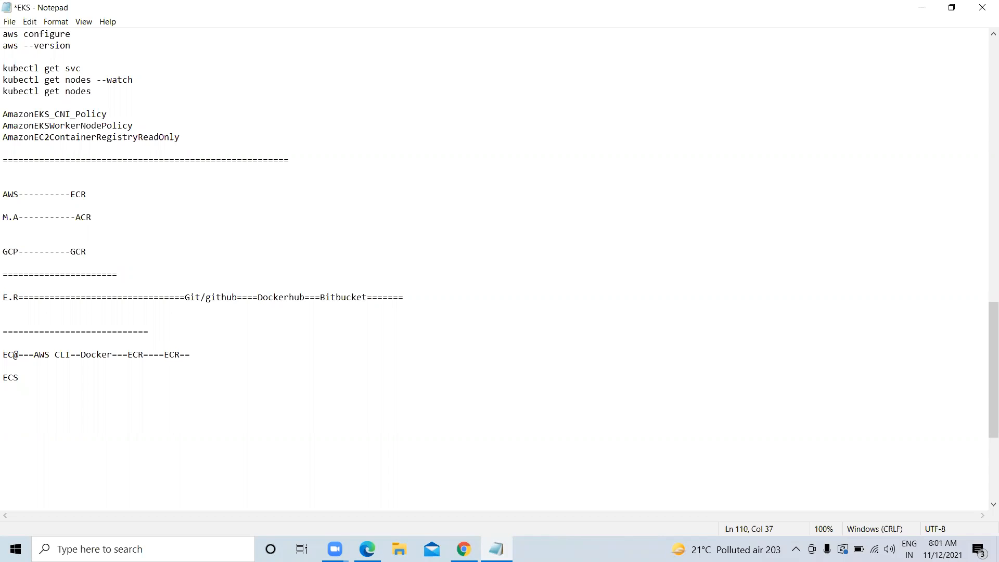
pyautogui.press('Return')
pyautogui.press('Return')
pyautogui.press('Return')
pyautogui.write('Cluster Mgmt:')
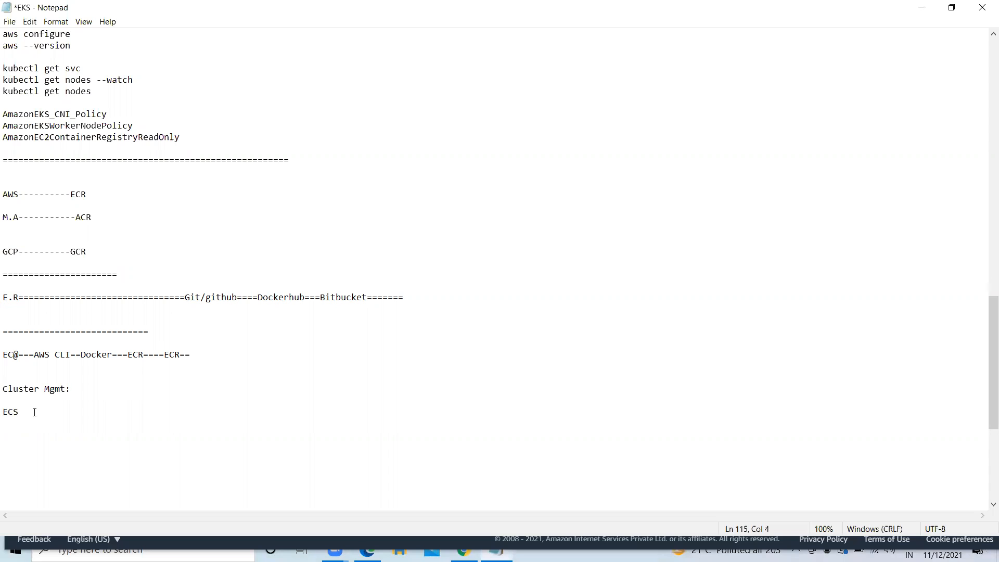
# Under ECS, add E======================== plus EC2=======AWS CLI/DOcker, Cluster==Masternode and NodeGoup==Worknodes lines
pyautogui.press('Return')
pyautogui.press('Return')
pyautogui.write('E')
pyautogui.write('========================')
pyautogui.press('Return')
pyautogui.press('Return')
pyautogui.scroll(-4, 63, 400)
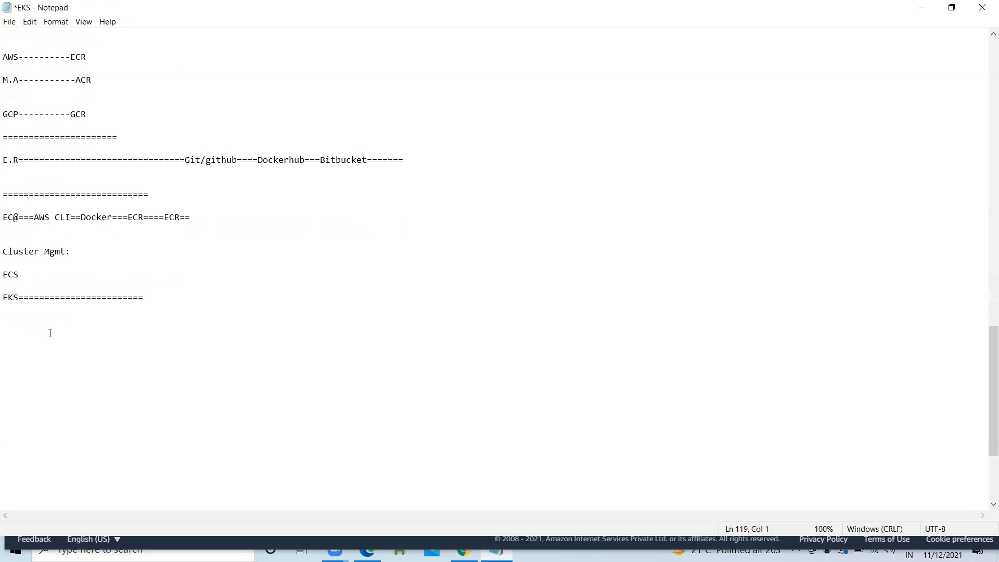
pyautogui.write('EC2=======AWS CLI/DOcker')
pyautogui.press('Return')
pyautogui.press('Return')
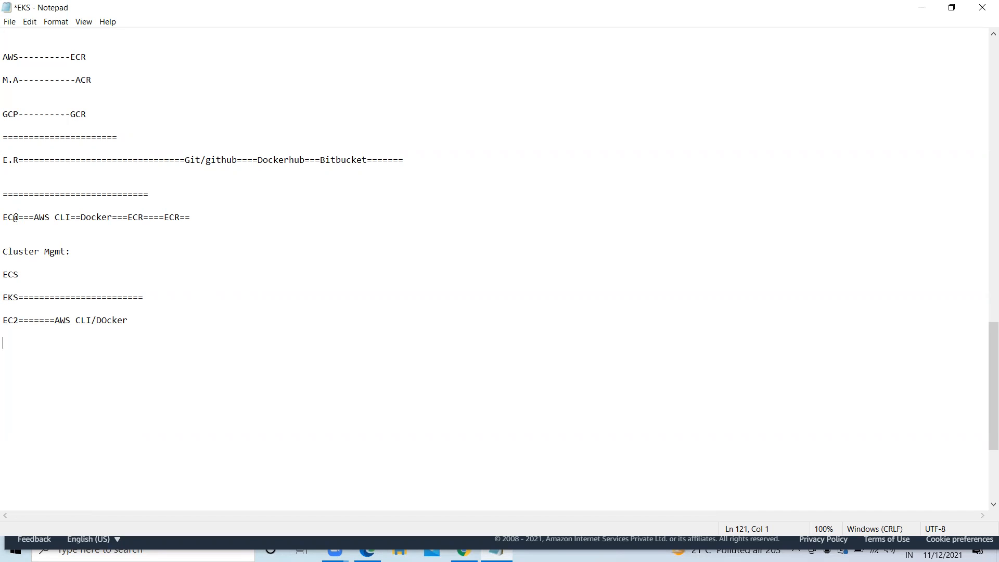
pyautogui.write('Cluster==Masternode')
pyautogui.press('Return')
pyautogui.press('Return')
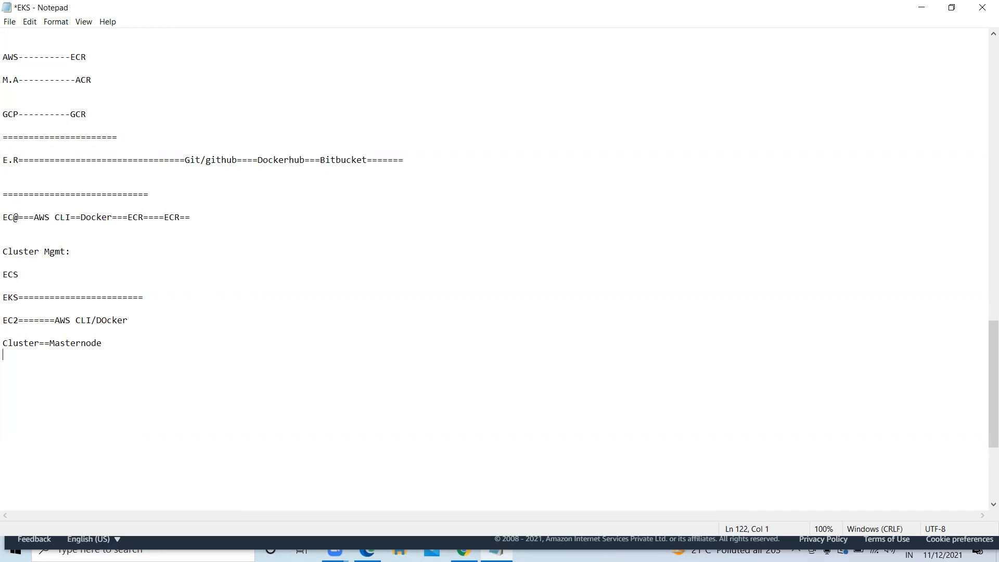
pyautogui.write('NodeGoup==Worknodes')
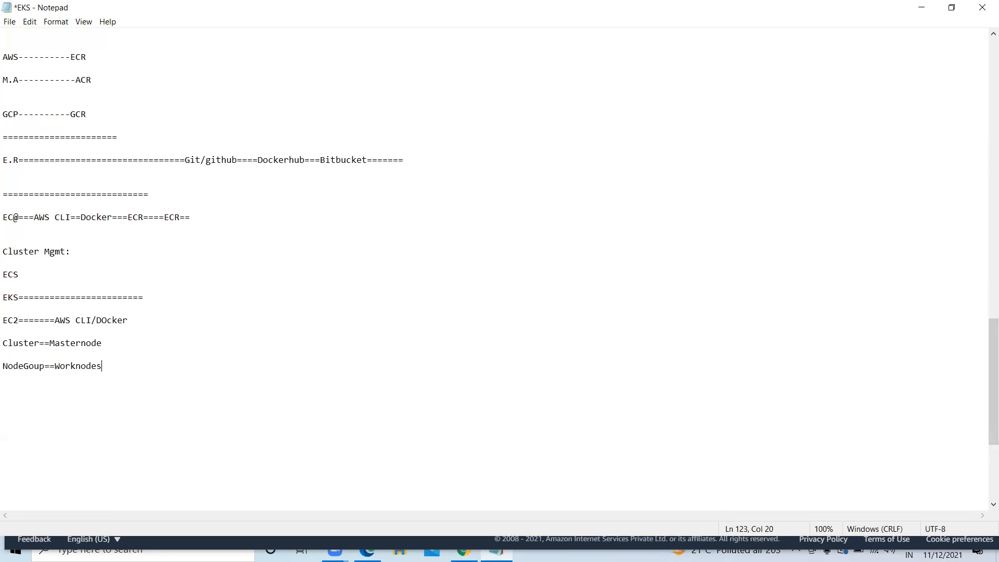
# Space out the Cluster and NodeGoup lines, add an =========== separator, and append /Kubrctl to EC2
pyautogui.click(50, 342)
pyautogui.click(55, 365)
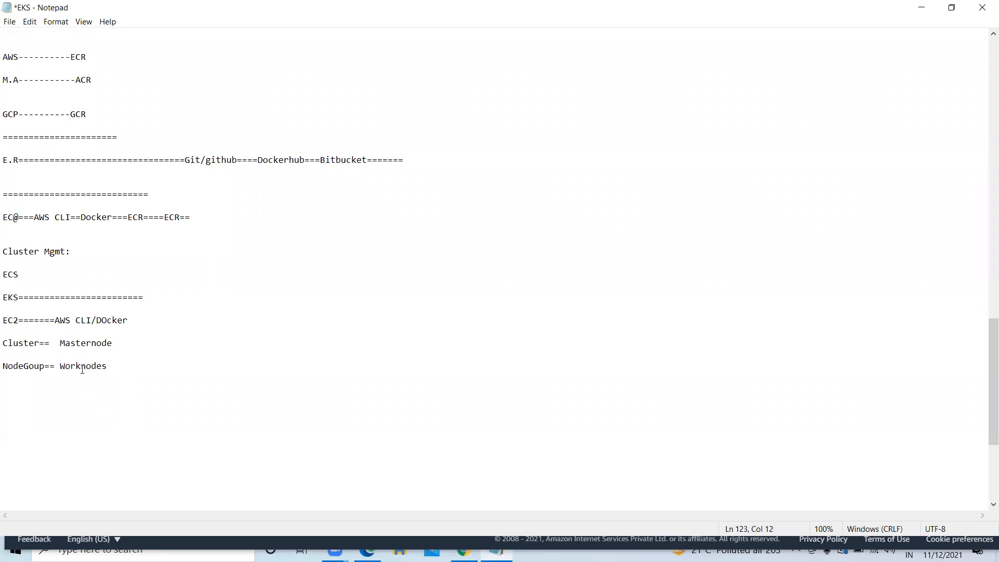
pyautogui.click(44, 365)
pyautogui.click(5, 374)
pyautogui.write('===========')
pyautogui.press('Return')
pyautogui.click(150, 320)
pyautogui.write('/')
pyautogui.write('K')
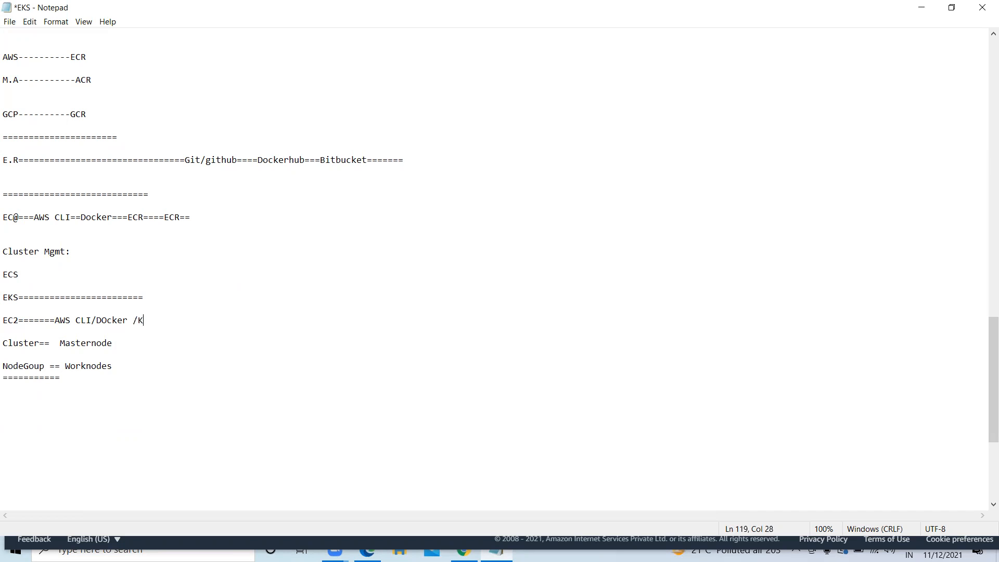
pyautogui.write('ubrctl')
pyautogui.click(921, 7)
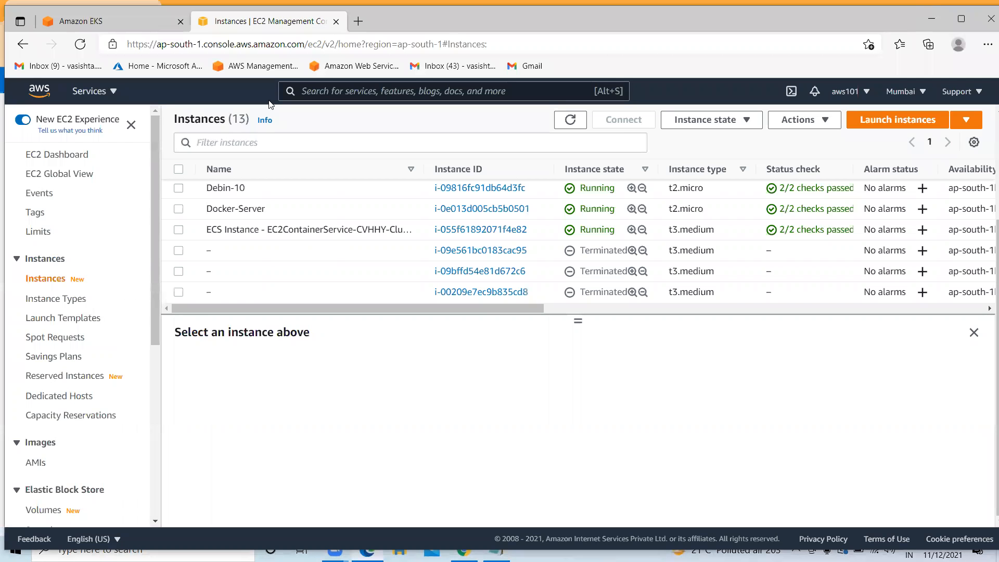
pyautogui.click(89, 20)
pyautogui.click(198, 26)
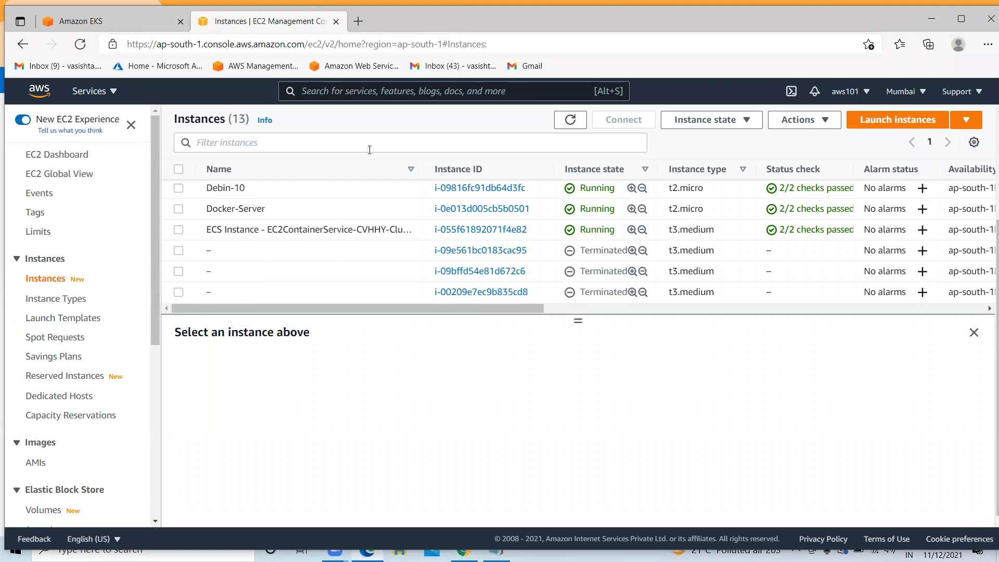
pyautogui.click(570, 120)
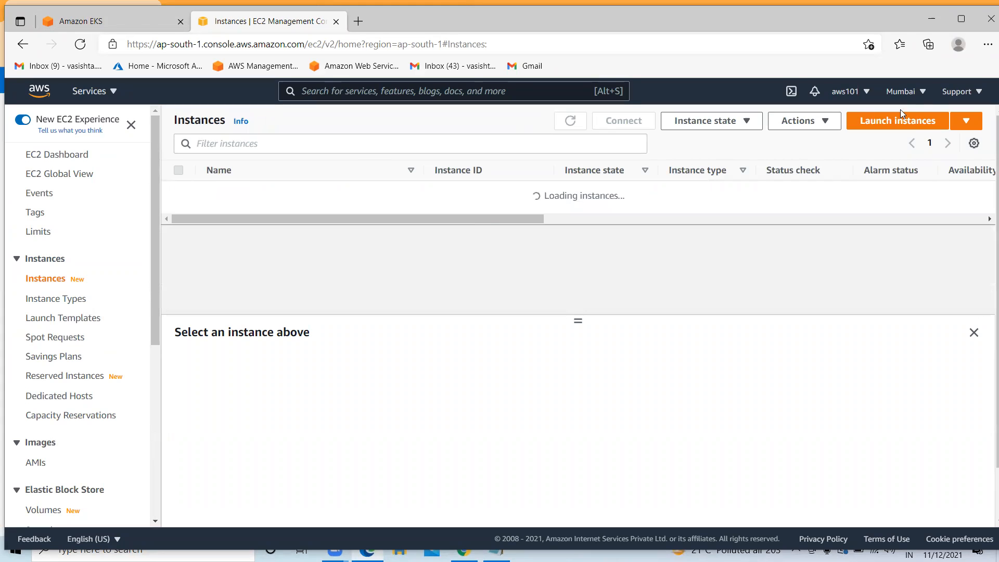
pyautogui.click(919, 93)
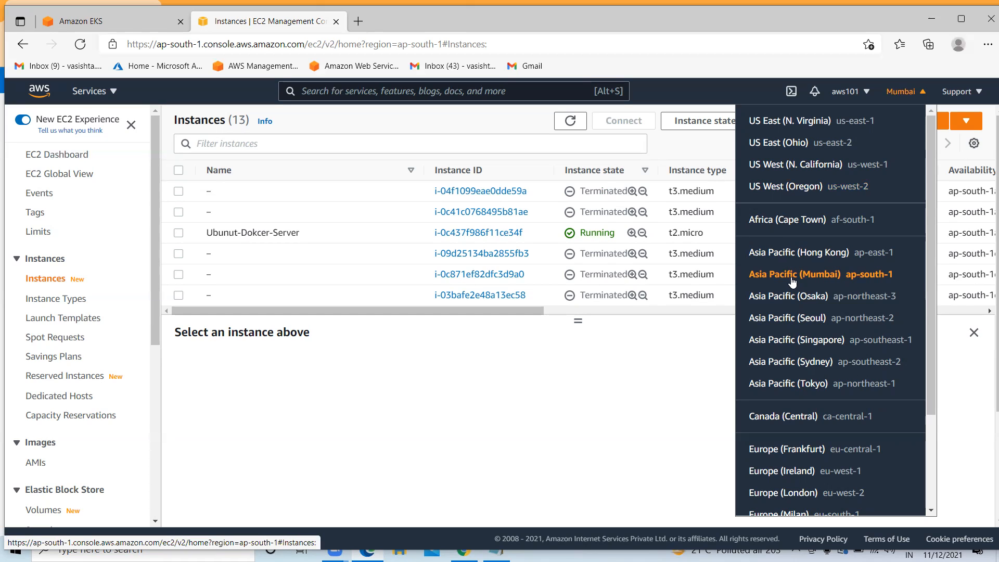
pyautogui.click(550, 391)
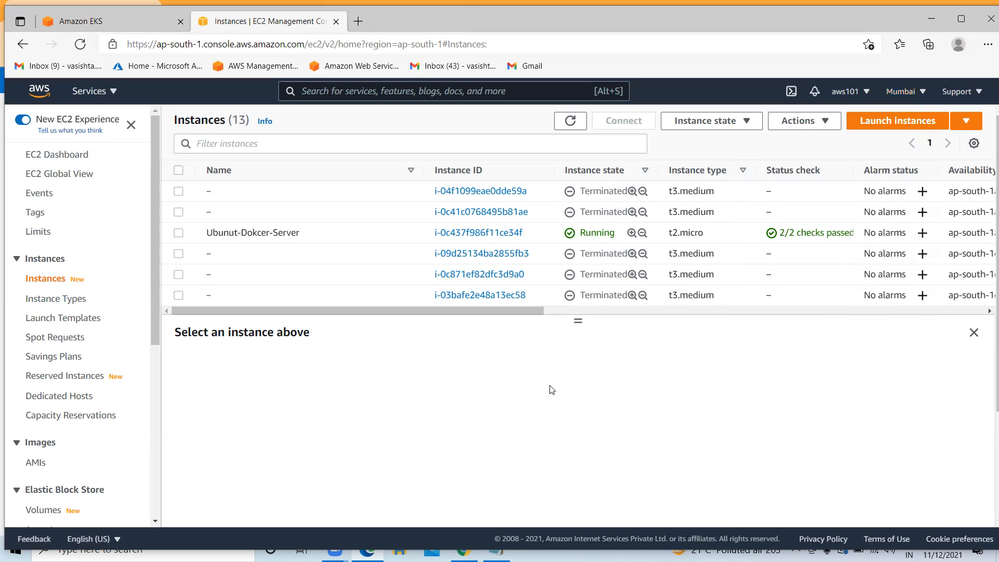
pyautogui.moveTo(357, 311); pyautogui.dragTo(159, 285)
pyautogui.scroll(-3, 291, 273)
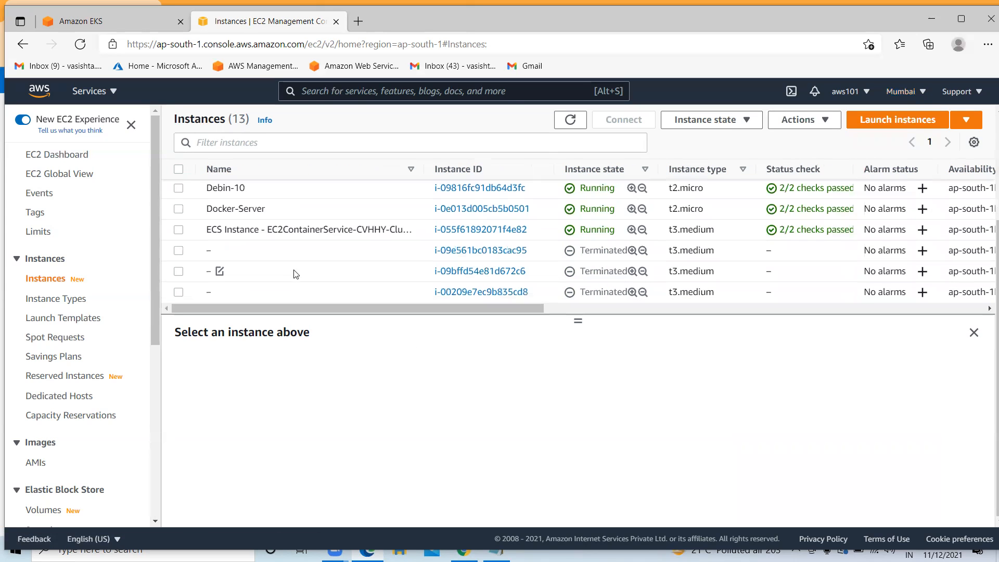
pyautogui.scroll(-2, 297, 273)
pyautogui.scroll(5, 250, 239)
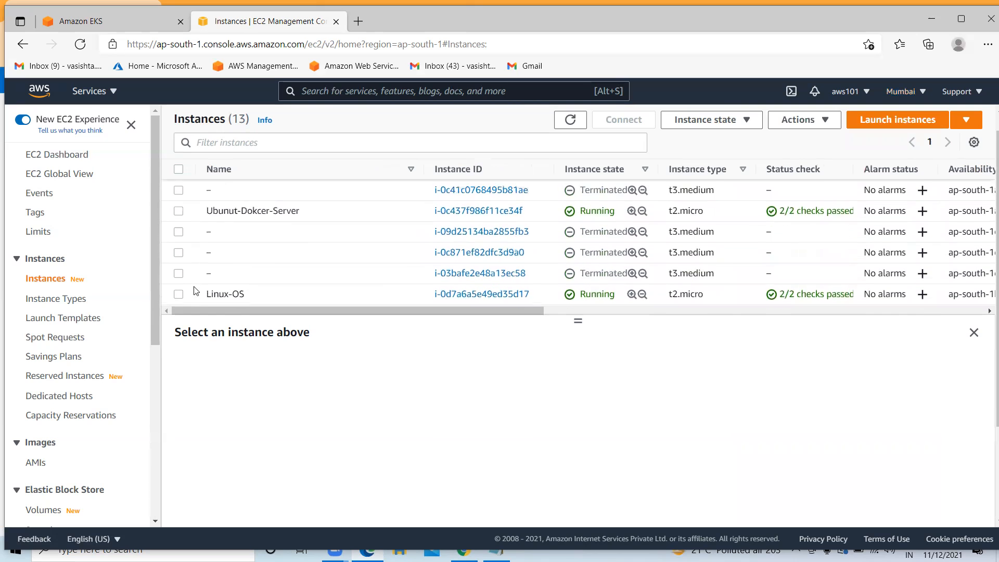
pyautogui.scroll(-5, 200, 209)
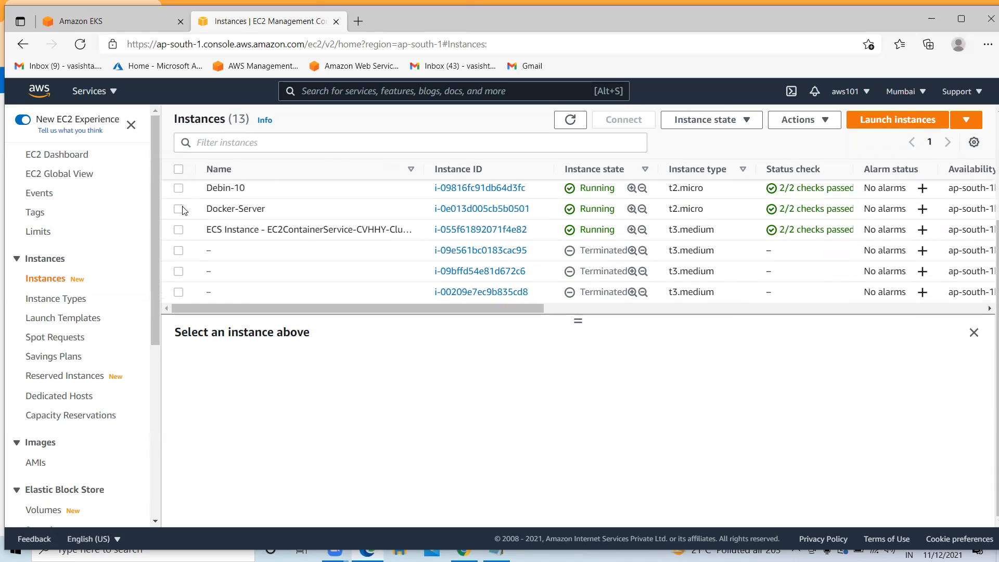
# Connect to the Docker-Server instance through EC2 Instance Connect in the browser
pyautogui.click(186, 209)
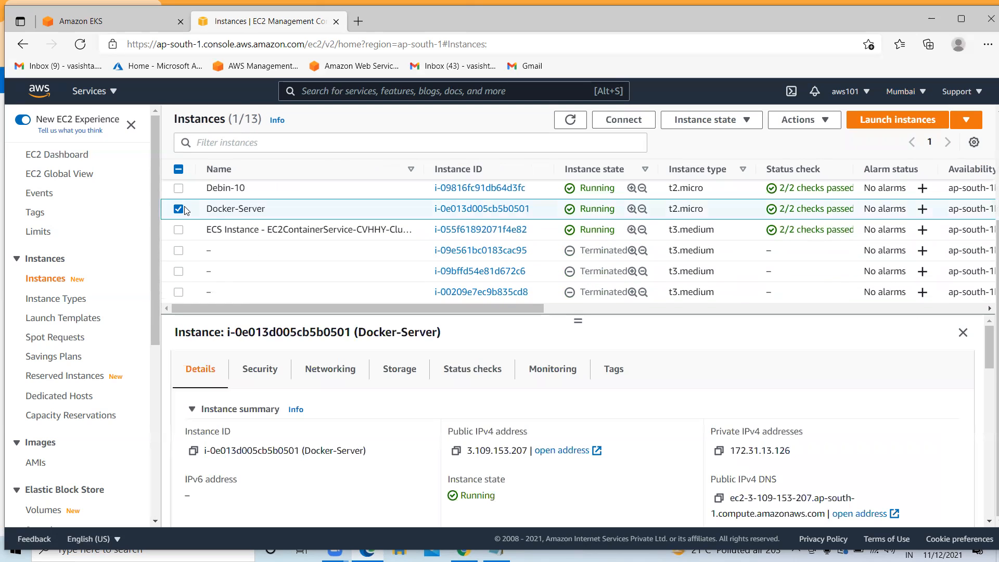
pyautogui.click(633, 123)
pyautogui.scroll(-1, 559, 364)
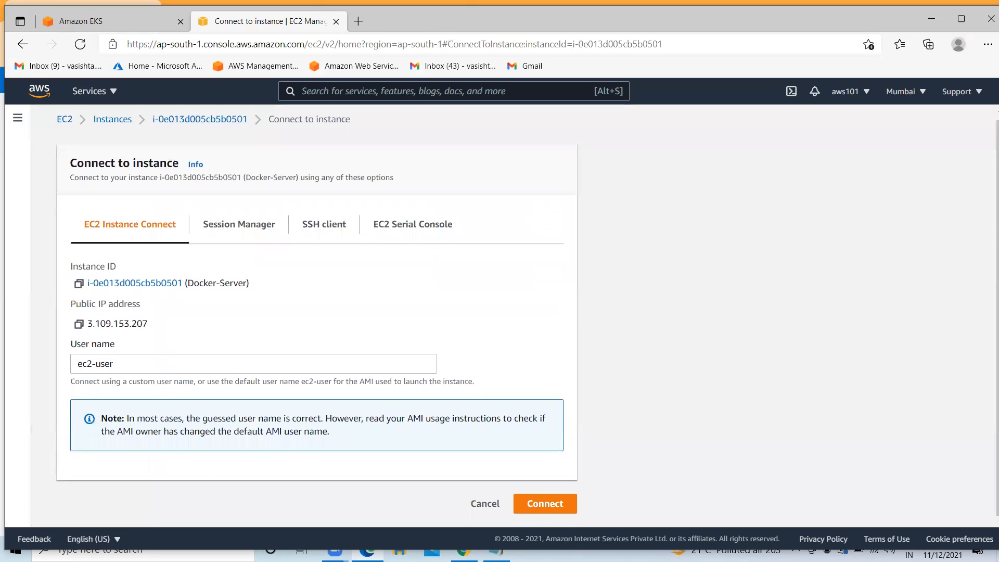
pyautogui.click(549, 512)
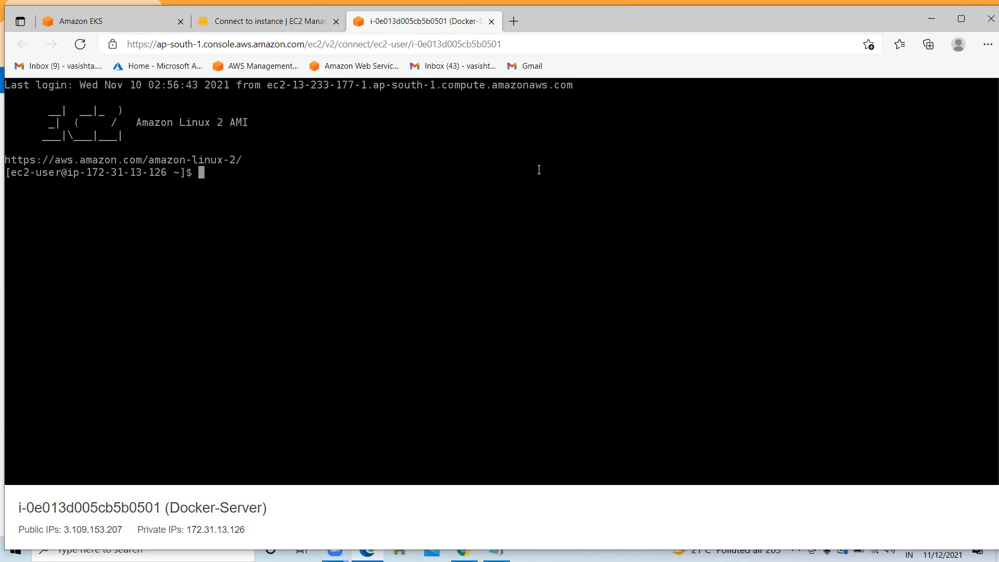
# Clear the terminal and run aws --version, confirming AWS CLI 2.3.5 and its Python version
pyautogui.write('clear')
pyautogui.press('Return')
pyautogui.press('Return')
pyautogui.press('Return')
pyautogui.write('aws')
pyautogui.press('BackSpace')
pyautogui.press('BackSpace')
pyautogui.press('BackSpace')
pyautogui.press('BackSpace')
pyautogui.write('aw')
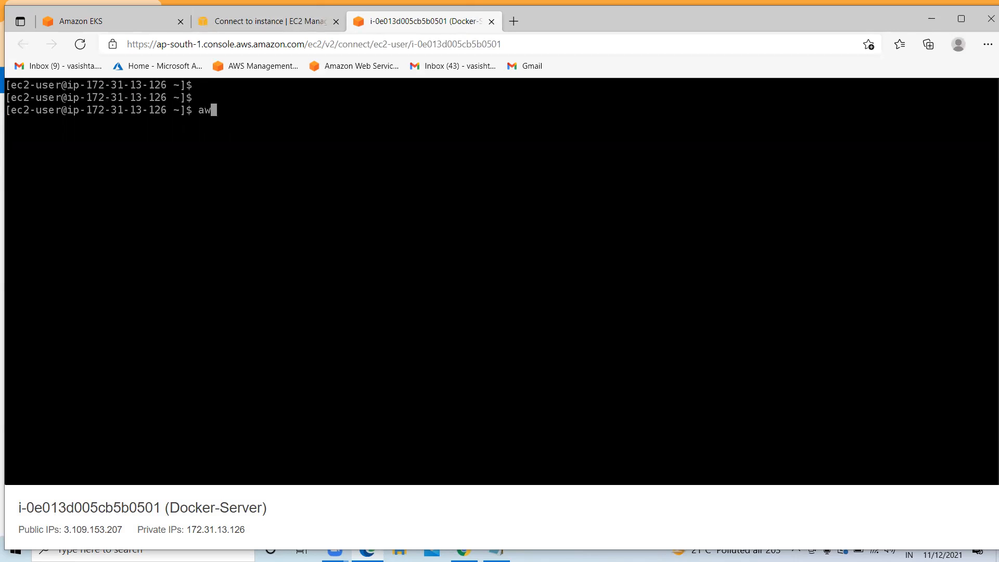
pyautogui.write('s --version')
pyautogui.press('Return')
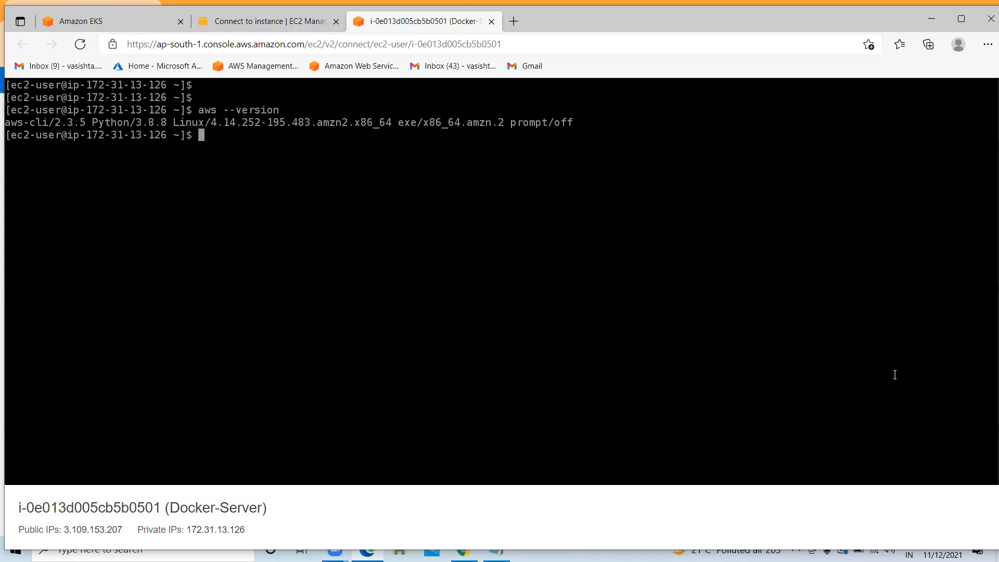
pyautogui.moveTo(89, 122); pyautogui.dragTo(57, 123)
pyautogui.moveTo(167, 123); pyautogui.dragTo(134, 120)
# Run docker --version and confirm Docker 20.10.7, then clear the screen
pyautogui.write('clear')
pyautogui.press('Return')
pyautogui.press('Return')
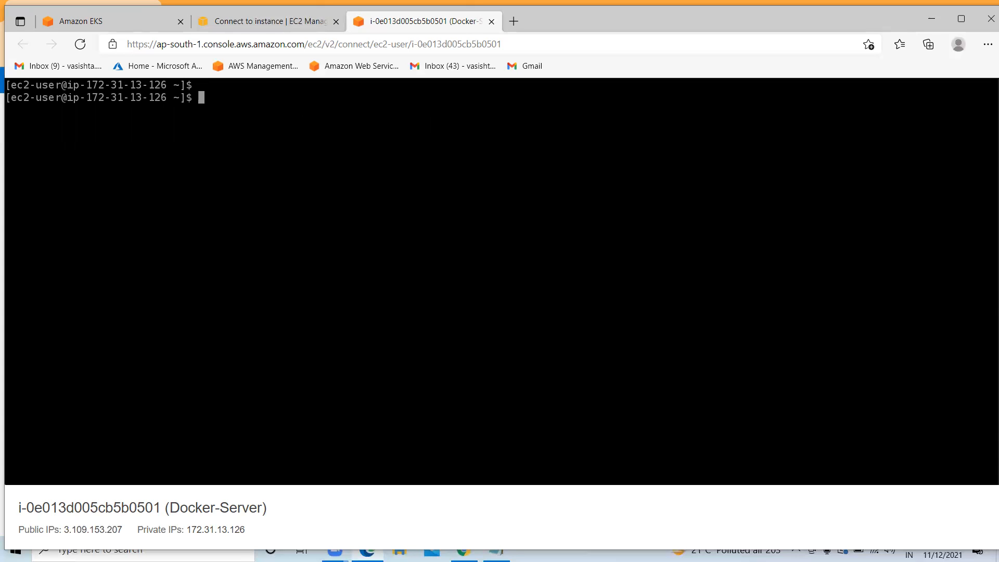
pyautogui.press('Return')
pyautogui.write('docker --version')
pyautogui.press('Return')
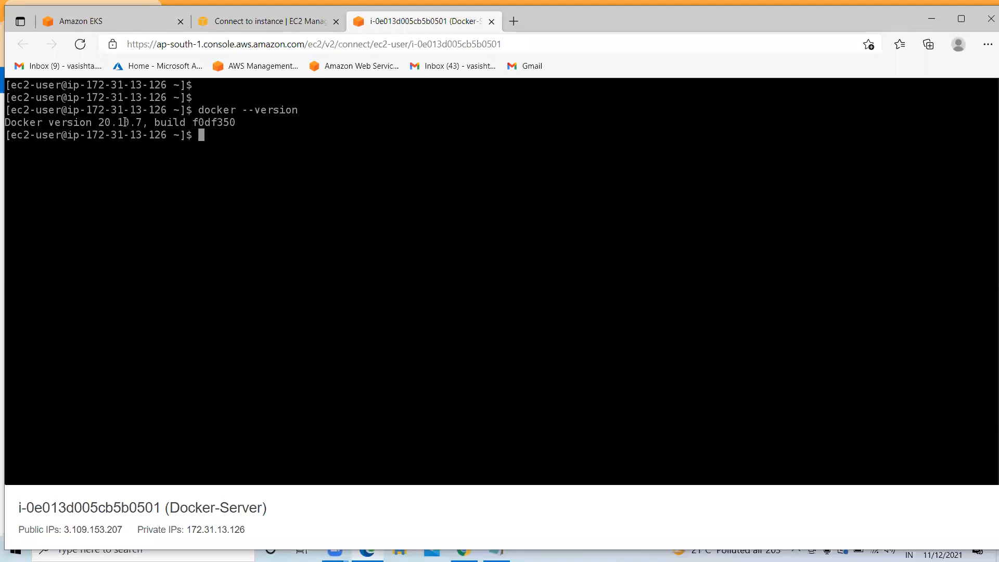
pyautogui.moveTo(142, 121); pyautogui.dragTo(95, 119)
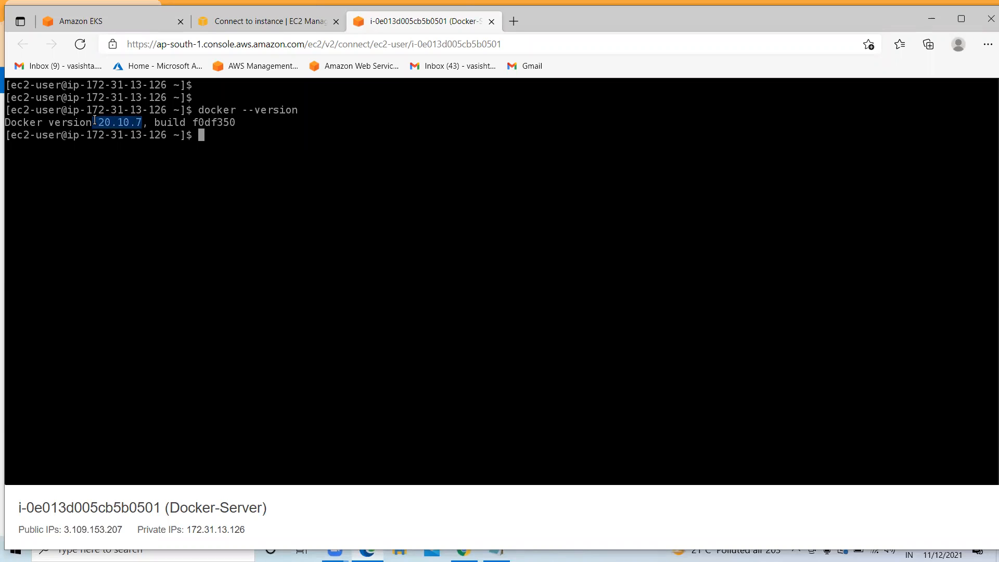
pyautogui.write('clear')
pyautogui.press('Return')
pyautogui.press('Return')
pyautogui.press('Return')
pyautogui.press('Return')
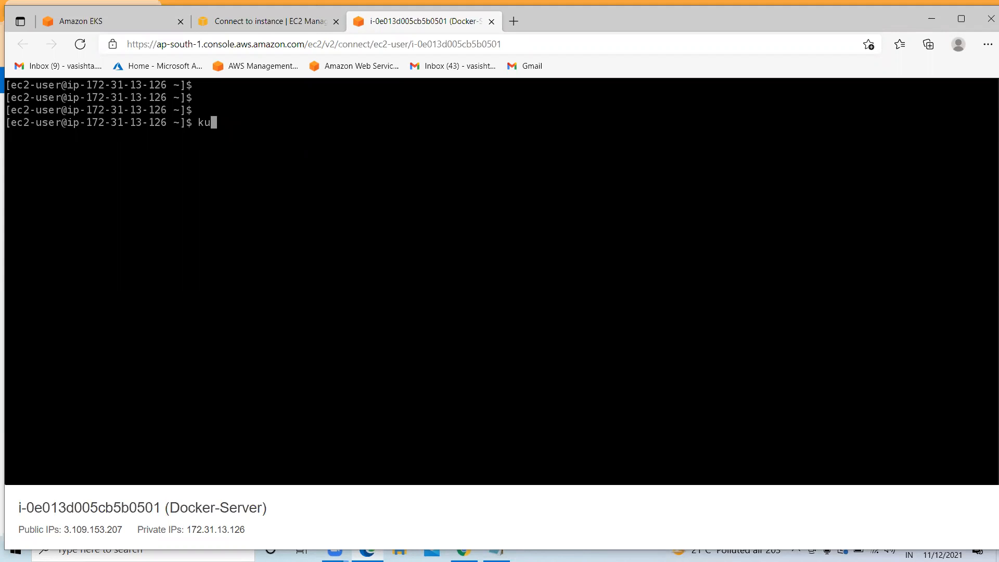
# Run kubectl, then list the home directory files with ls and clear the terminal
pyautogui.write('ubectl')
pyautogui.press('Return')
pyautogui.write('clear')
pyautogui.press('Return')
pyautogui.press('Return')
pyautogui.write('ls')
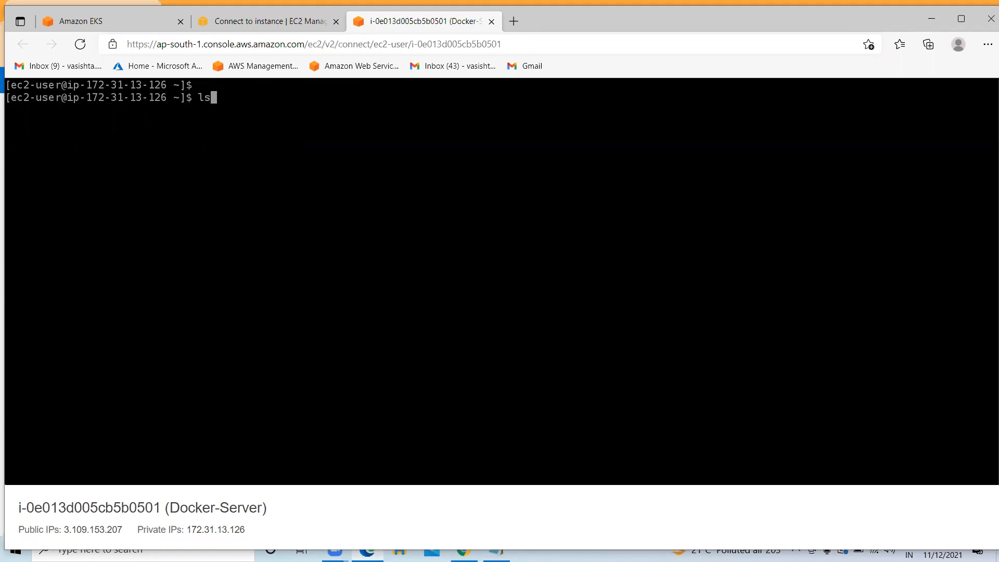
pyautogui.press('Return')
pyautogui.press('Return')
pyautogui.press('Return')
pyautogui.press('Return')
pyautogui.write('clear')
pyautogui.press('Return')
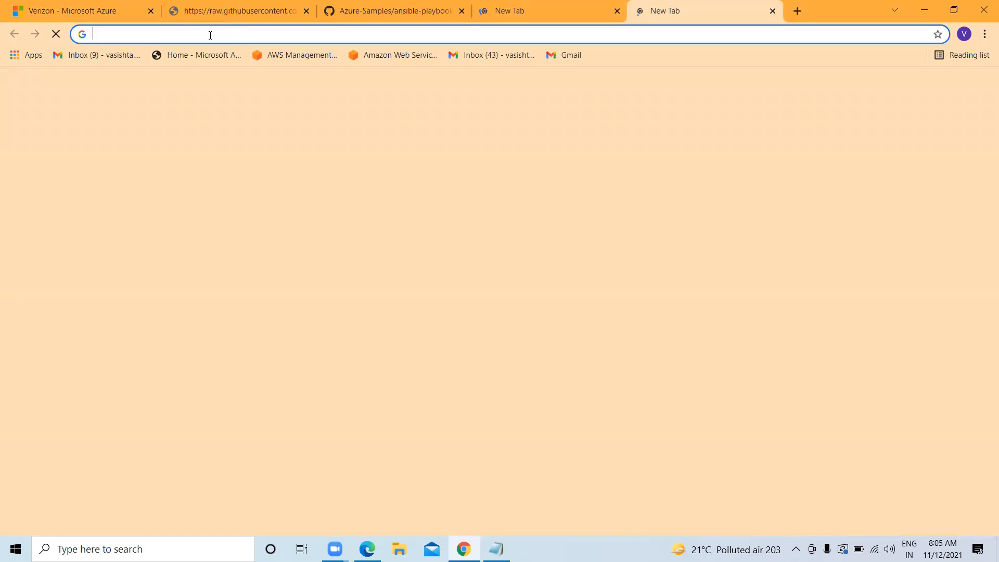
# Search Google for 'install kubectl' to reach the Amazon EKS kubectl installation guide
pyautogui.write('install')
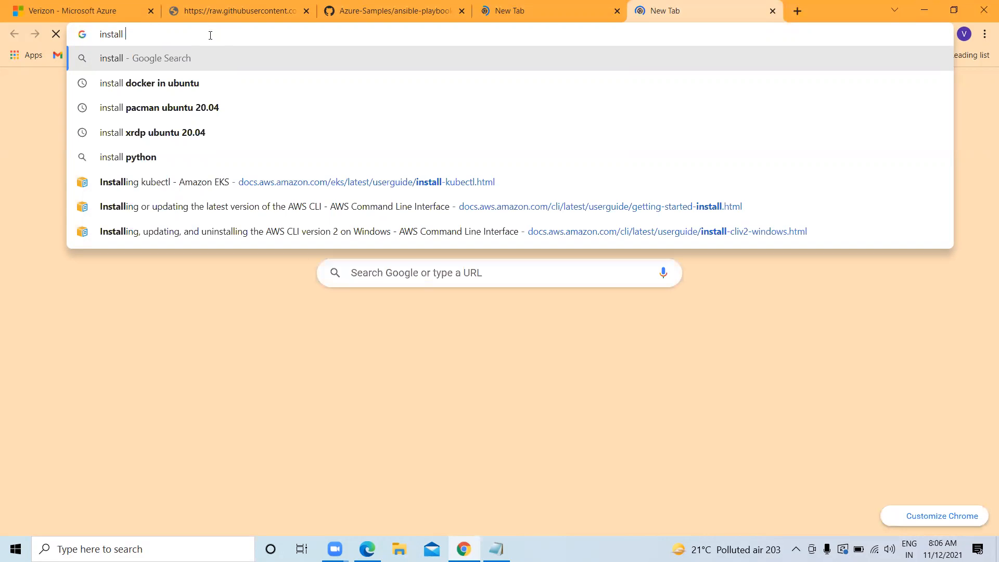
pyautogui.write(' kube')
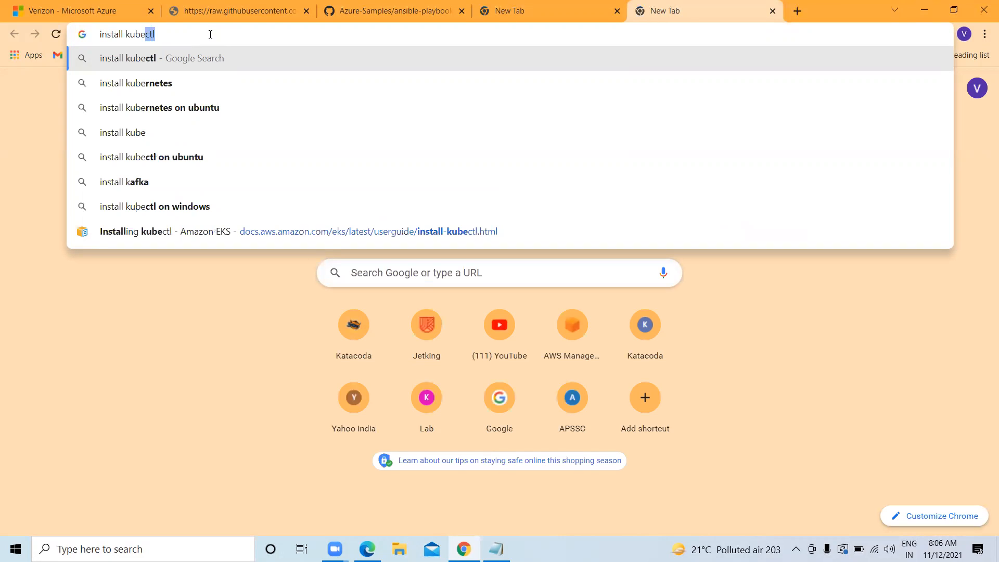
pyautogui.press('BackSpace')
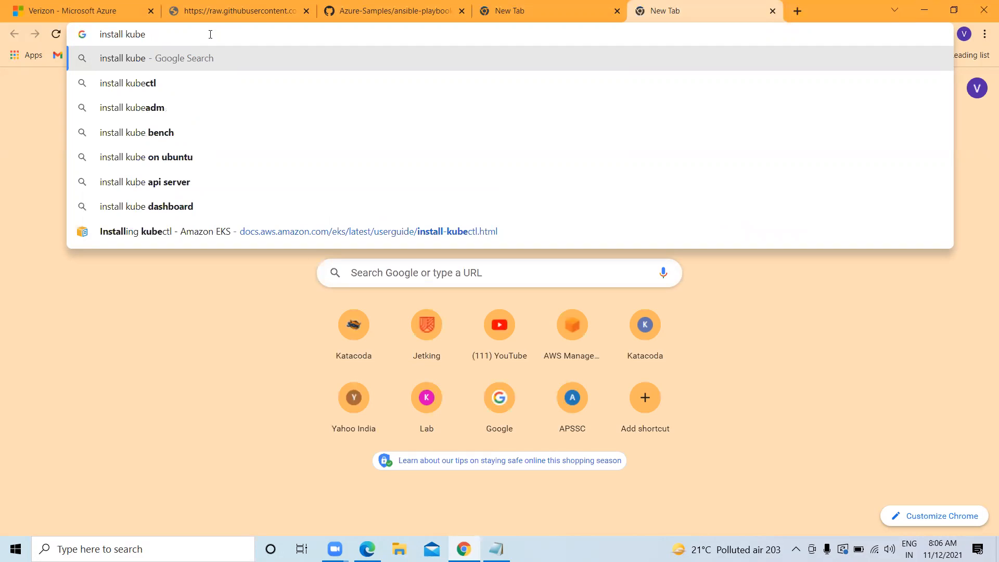
pyautogui.click(133, 86)
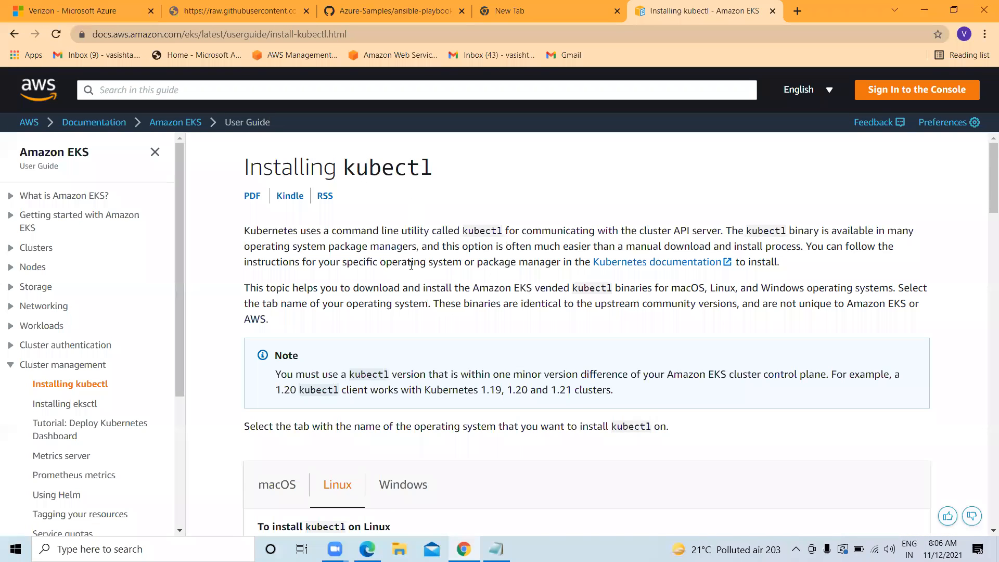
# Review the Linux curl download commands, highlighting the Kubernetes 1.21 and 1.20 headings
pyautogui.scroll(-1, 411, 265)
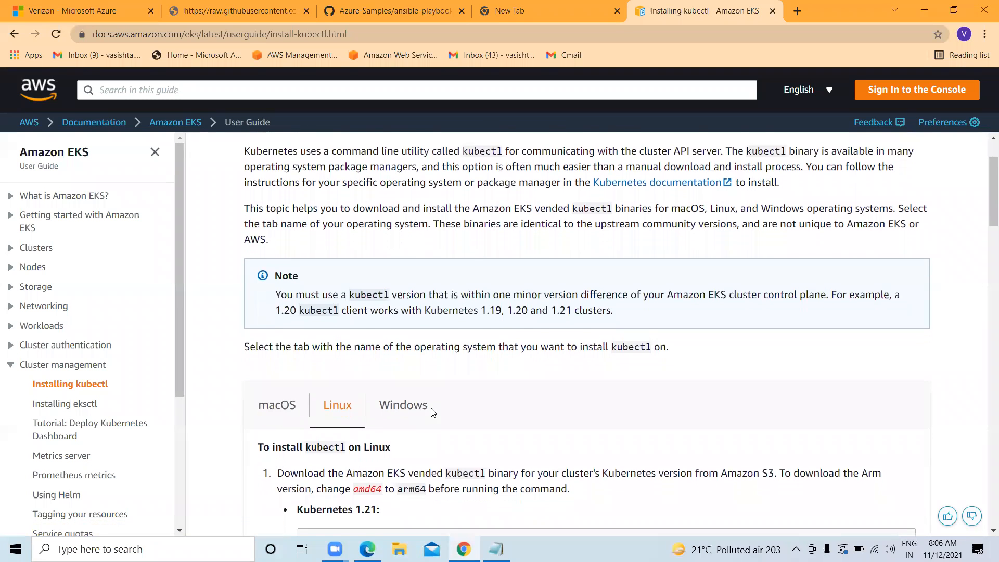
pyautogui.scroll(-1, 401, 406)
pyautogui.scroll(-5, 414, 366)
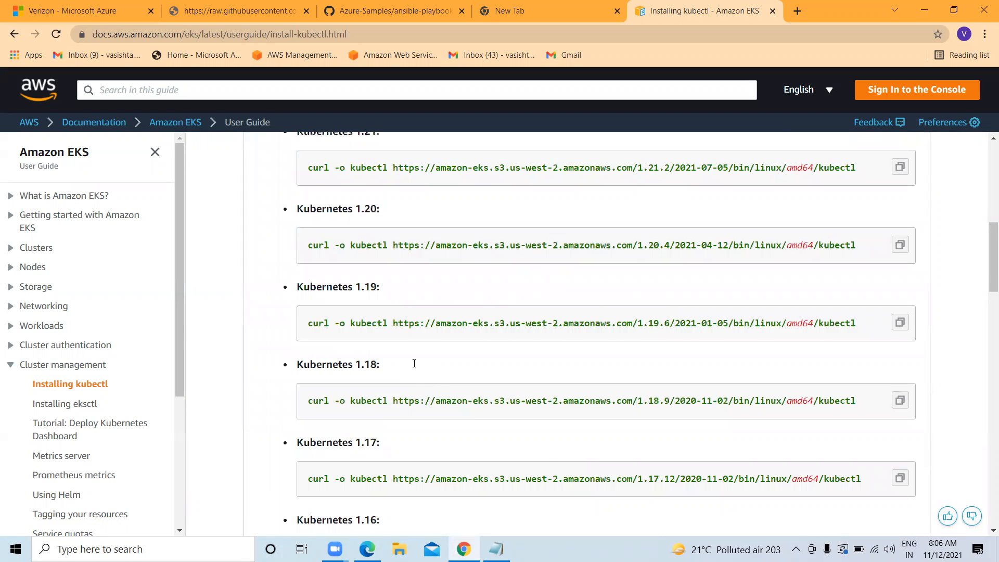
pyautogui.scroll(2, 414, 363)
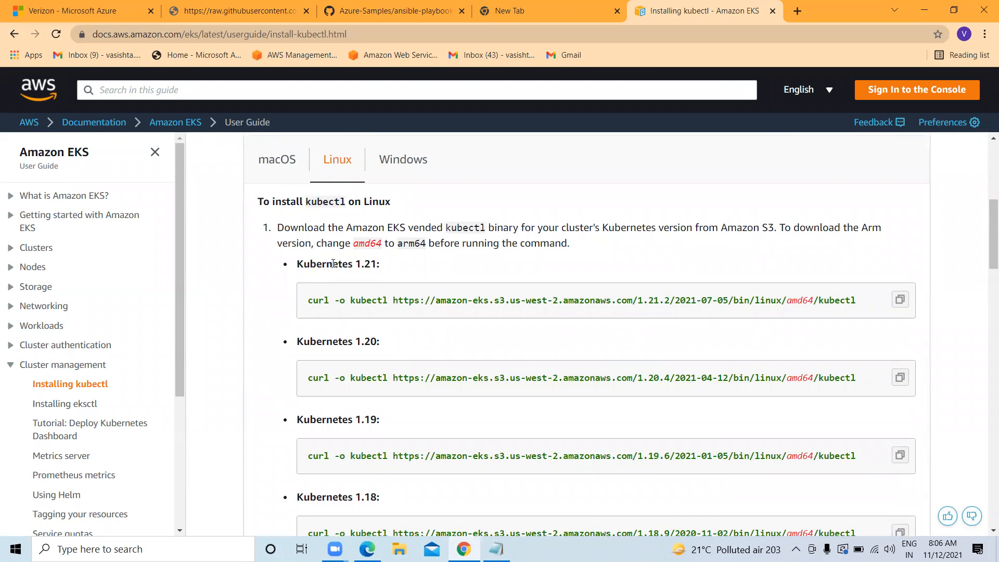
pyautogui.moveTo(385, 265); pyautogui.dragTo(297, 265)
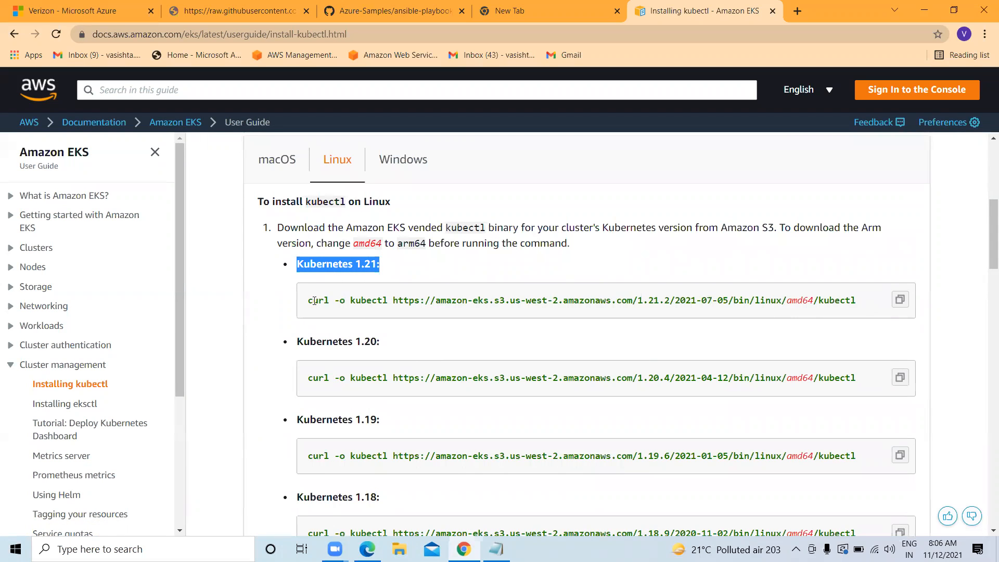
pyautogui.scroll(-1, 354, 300)
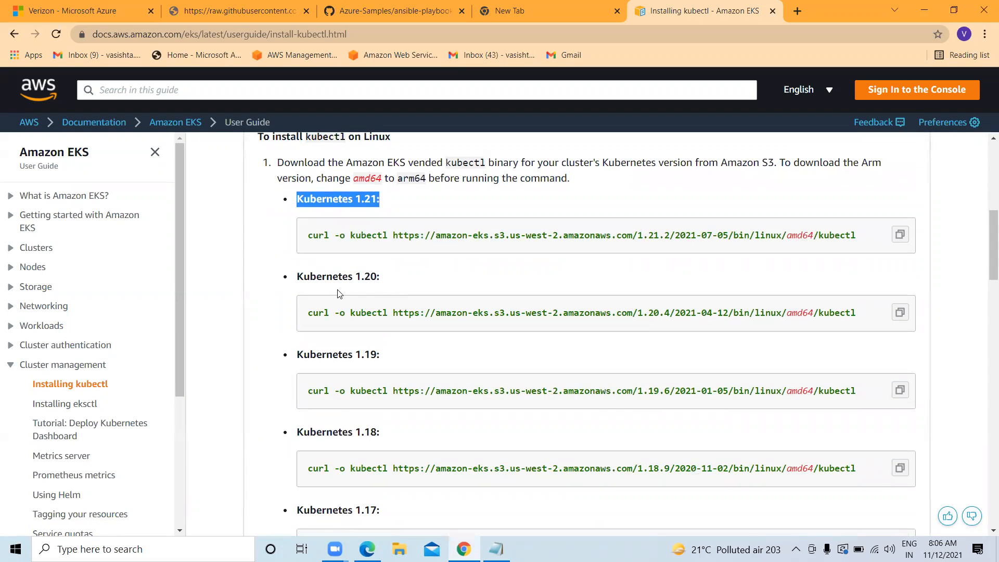
pyautogui.moveTo(401, 279); pyautogui.dragTo(304, 277)
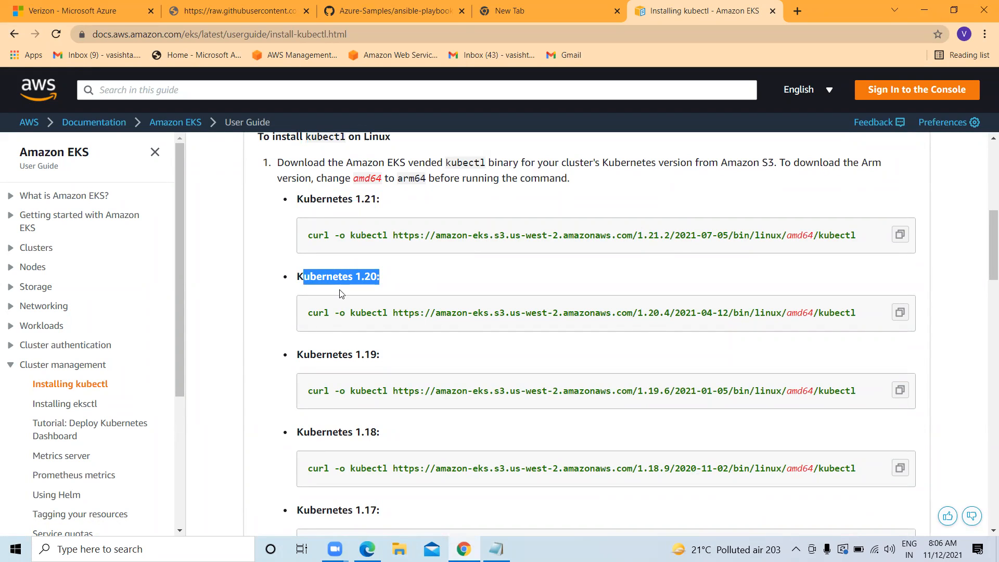
pyautogui.scroll(-2, 345, 289)
pyautogui.scroll(3, 346, 289)
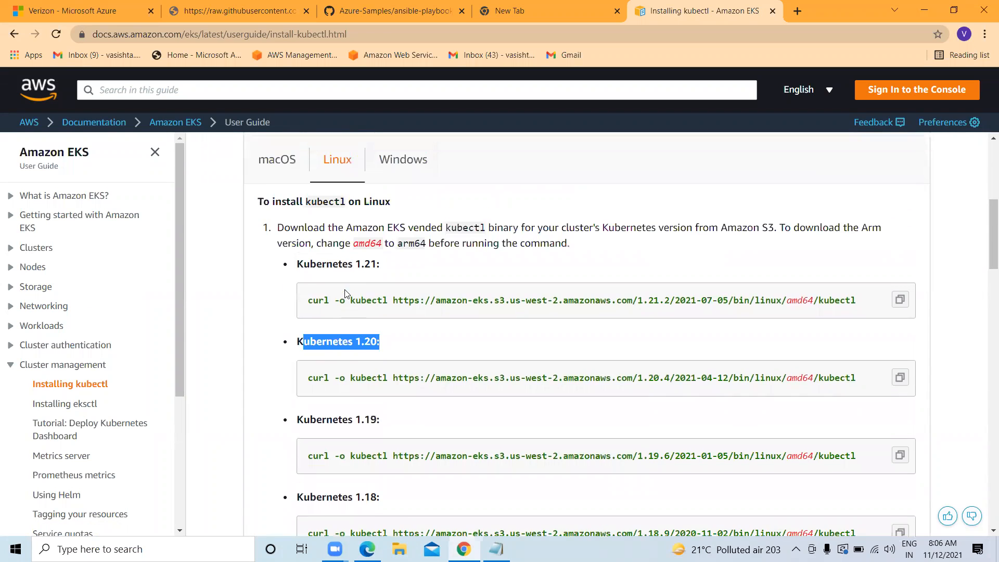
# Return to the Docker-Server terminal and the Connect to instance page
pyautogui.moveTo(367, 549)
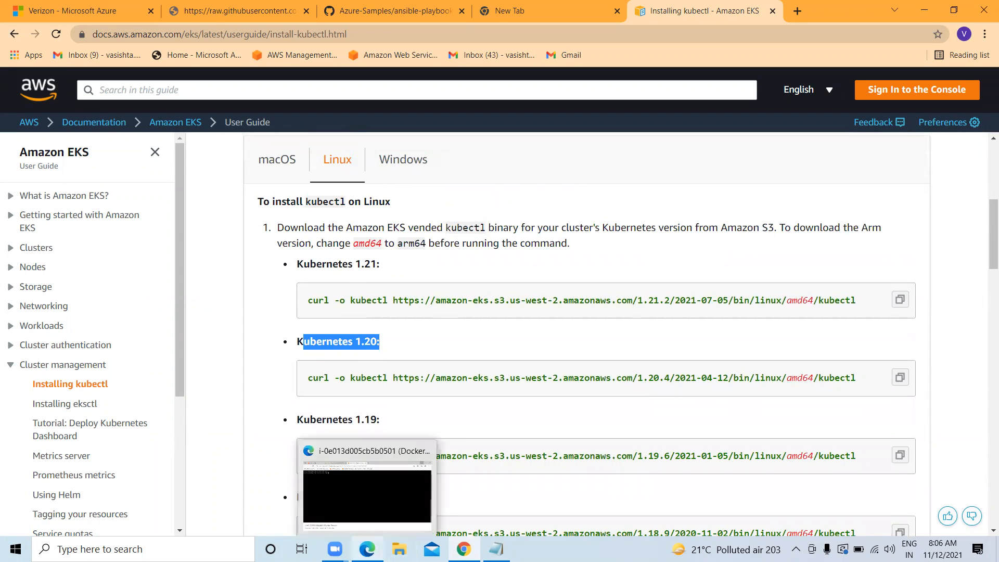
pyautogui.click(367, 478)
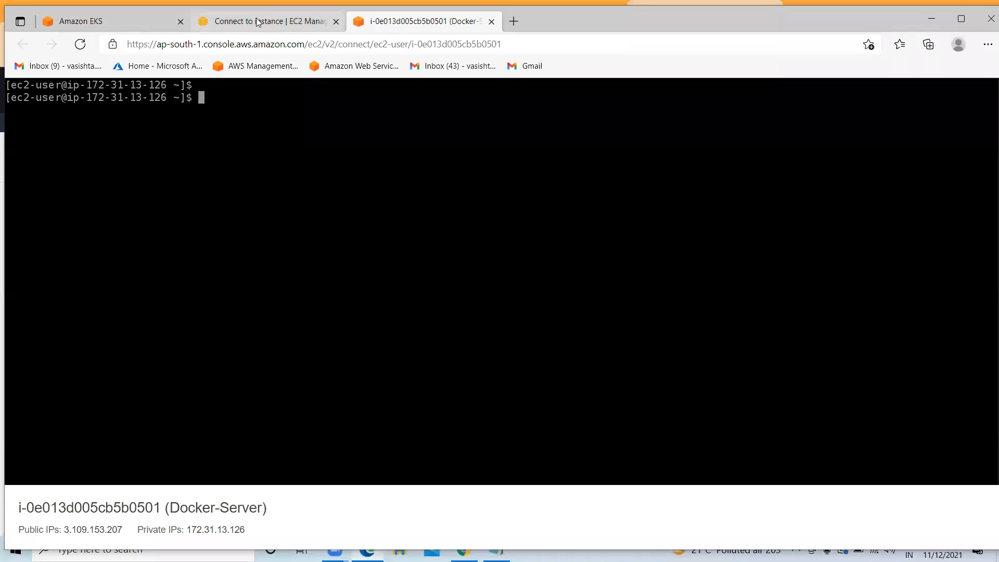
pyautogui.click(253, 16)
# Open Elastic Kubernetes Service via the console search for 'EKS' and choose Add cluster > Create
pyautogui.hotkey('ctrl', 'Tab')
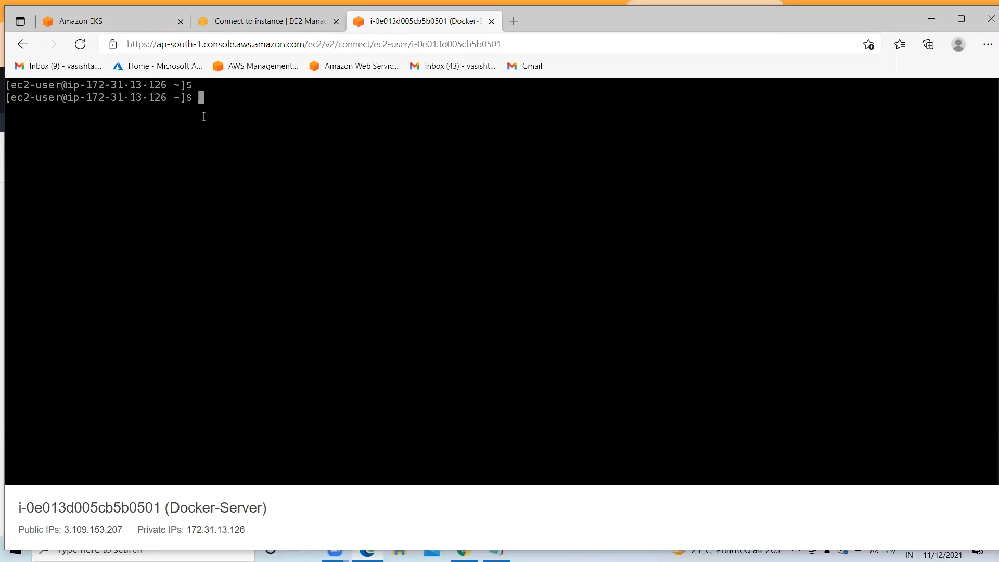
pyautogui.click(111, 21)
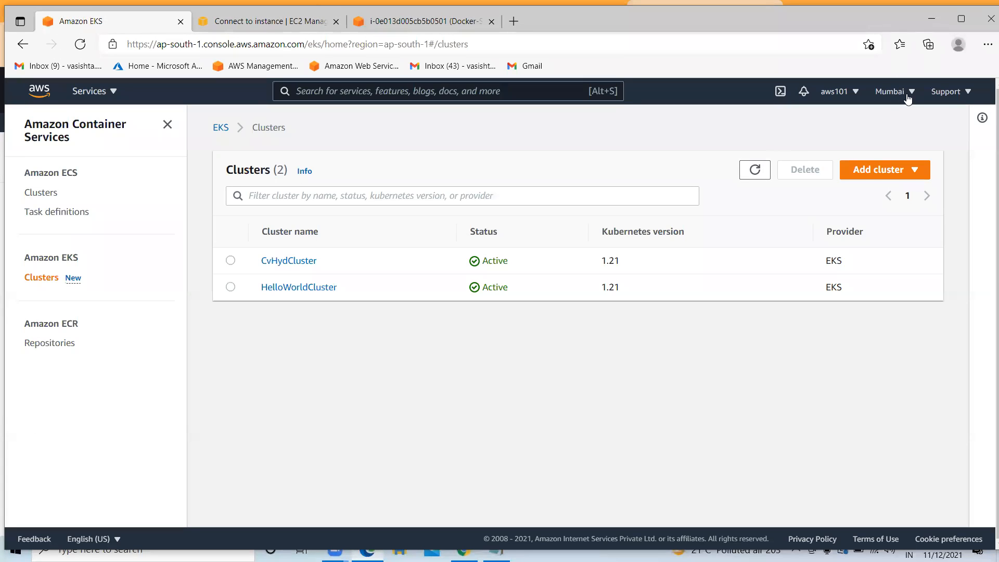
pyautogui.click(328, 90)
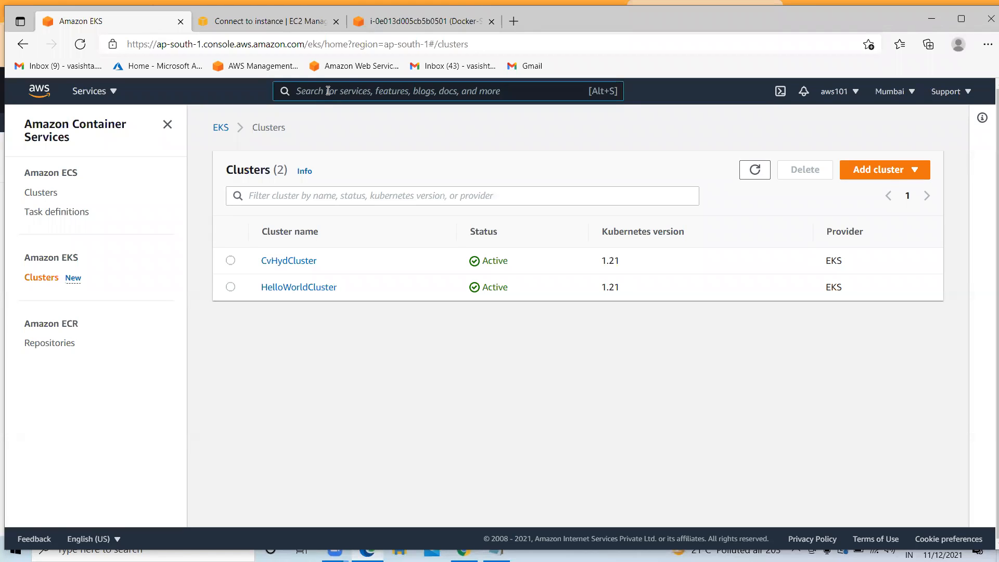
pyautogui.write('E')
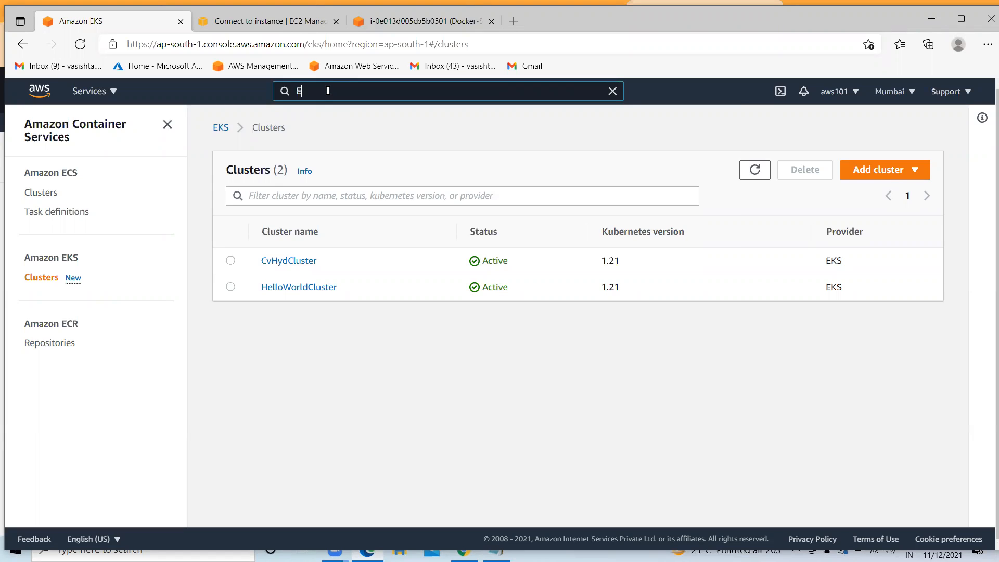
pyautogui.write('KS')
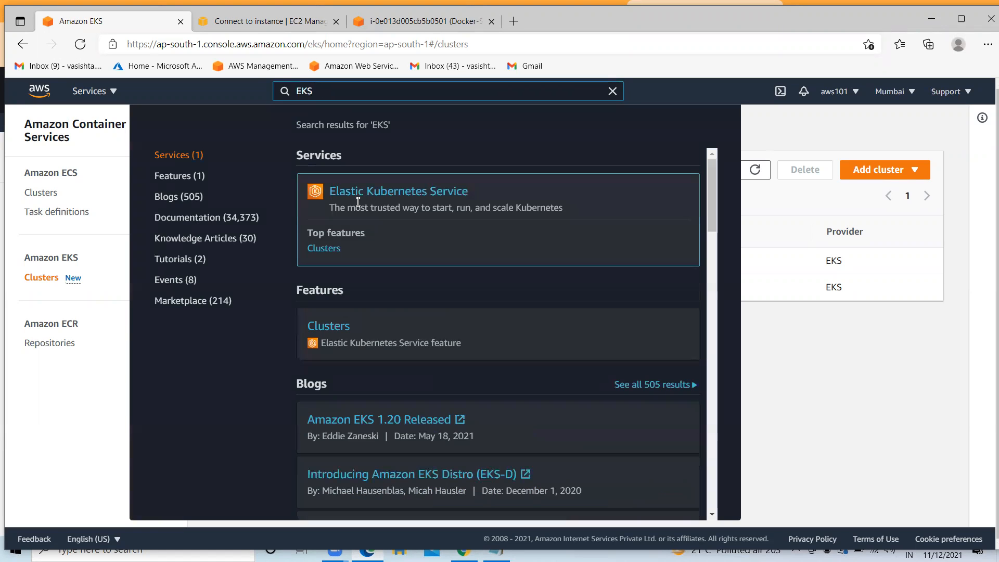
pyautogui.click(373, 198)
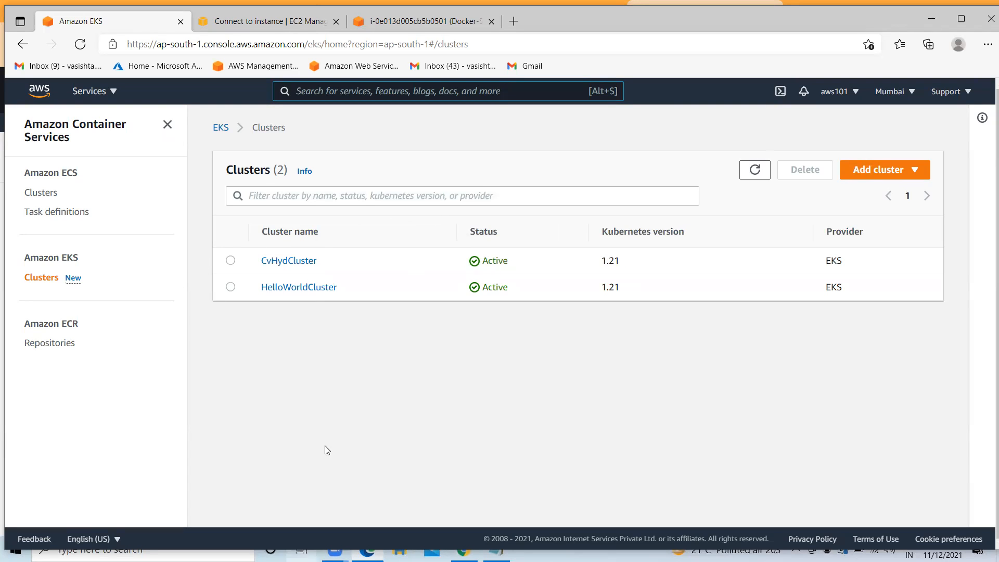
pyautogui.click(909, 175)
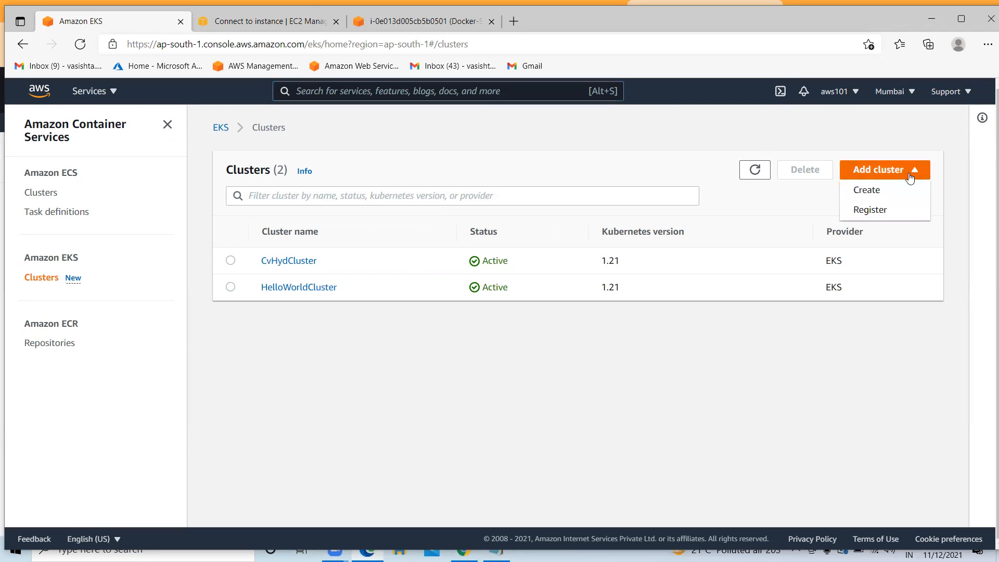
pyautogui.click(866, 189)
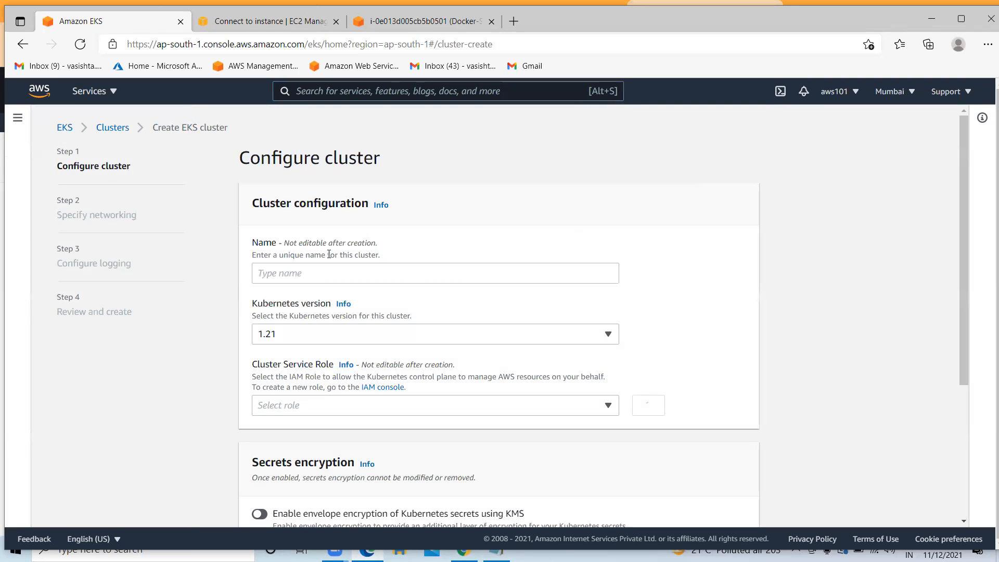
# Name the new cluster verizon-cluster1
pyautogui.click(350, 269)
pyautogui.write('cvhyd')
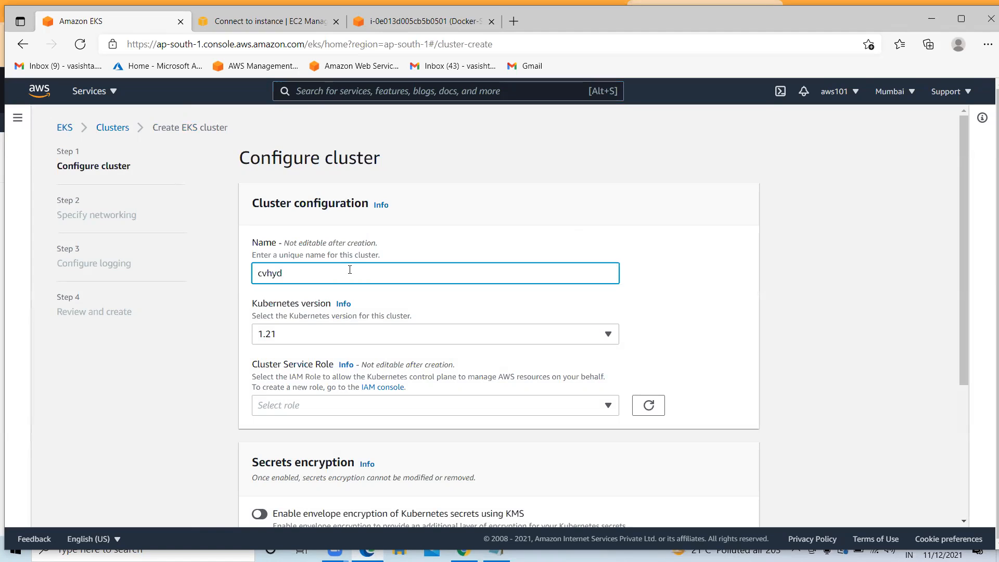
pyautogui.write('cluster')
pyautogui.press('BackSpace')
pyautogui.press('BackSpace')
pyautogui.press('BackSpace')
pyautogui.press('BackSpace')
pyautogui.press('BackSpace')
pyautogui.press('BackSpace')
pyautogui.press('BackSpace')
pyautogui.press('BackSpace')
pyautogui.press('BackSpace')
pyautogui.press('BackSpace')
pyautogui.press('BackSpace')
pyautogui.press('BackSpace')
pyautogui.write('verizon-cluster1')
pyautogui.click(264, 304)
# Keep Kubernetes version 1.21 and open the IAM console in a new tab
pyautogui.moveTo(264, 304); pyautogui.dragTo(326, 306)
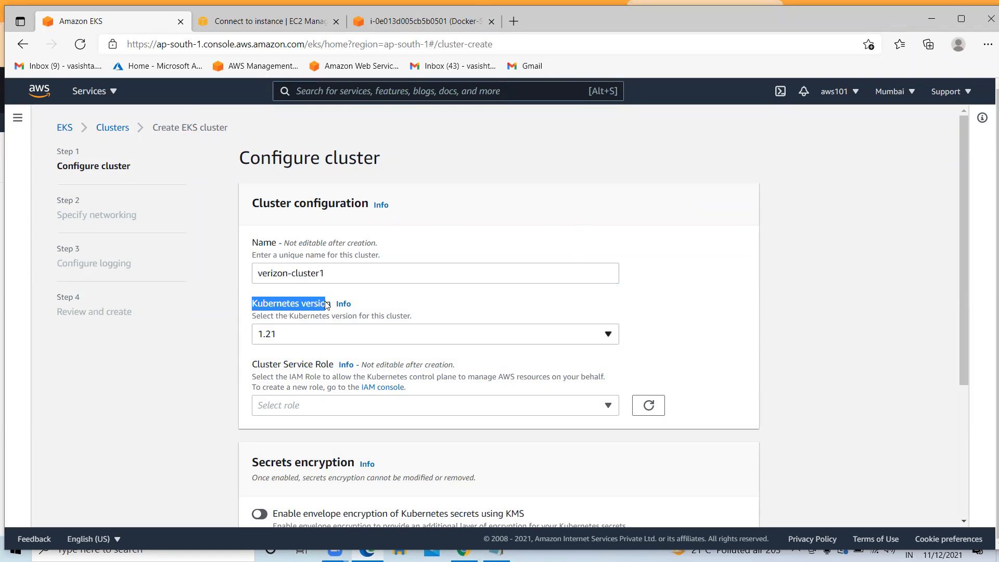
pyautogui.click(286, 339)
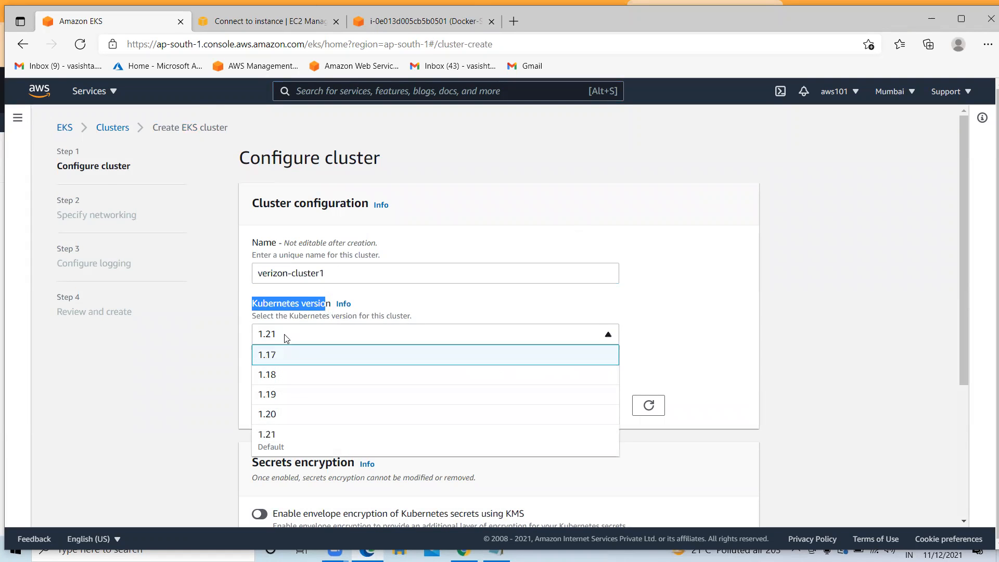
pyautogui.click(288, 441)
pyautogui.click(319, 335)
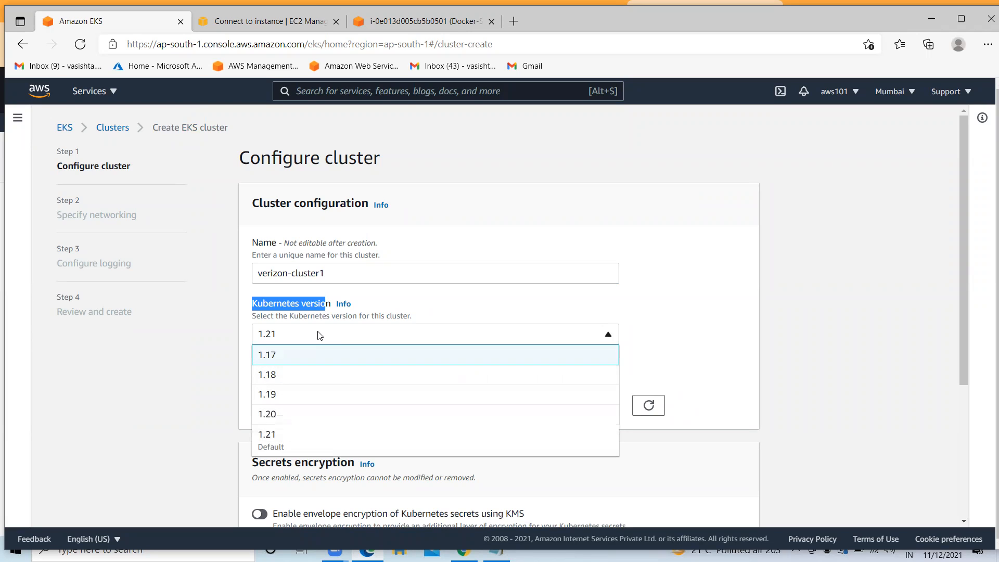
pyautogui.click(312, 439)
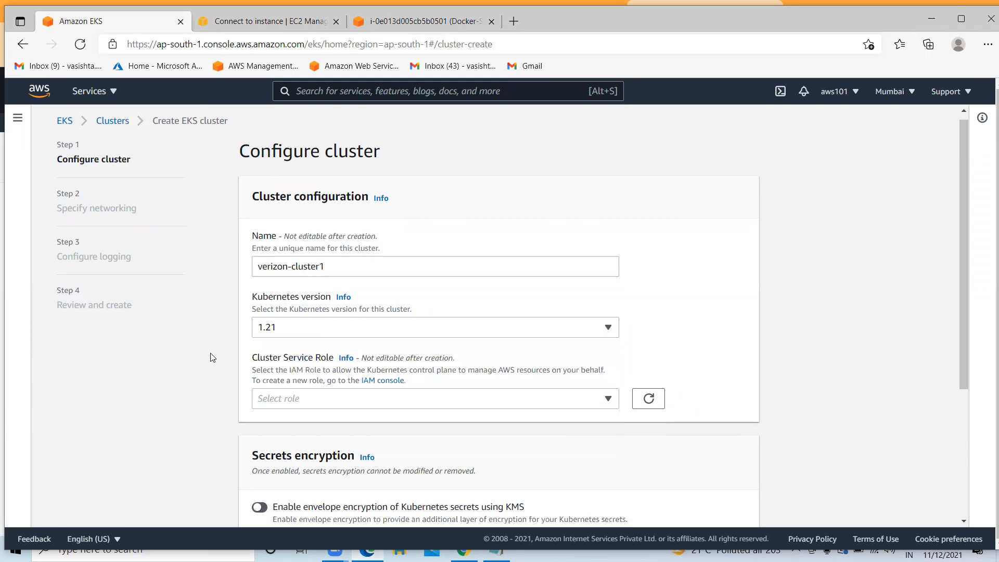
pyautogui.scroll(-2, 212, 357)
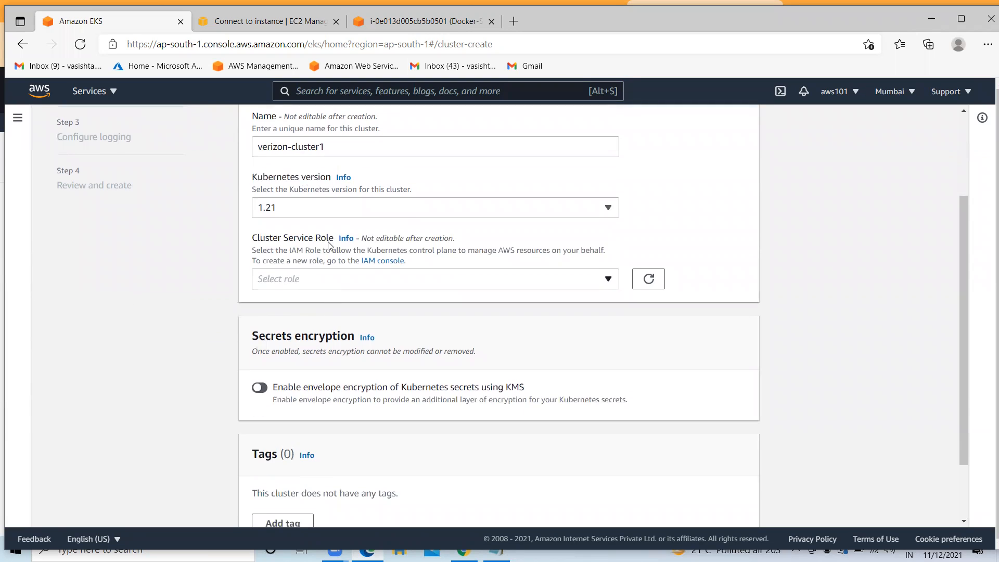
pyautogui.click(382, 266)
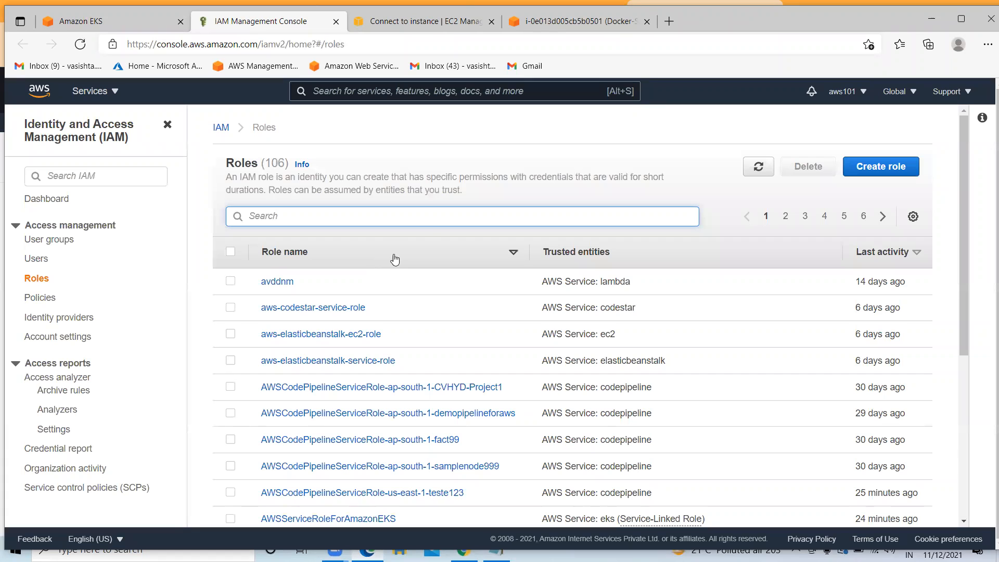
# Start a new IAM role for the EKS AWS service using the EKS - Cluster use case
pyautogui.click(888, 175)
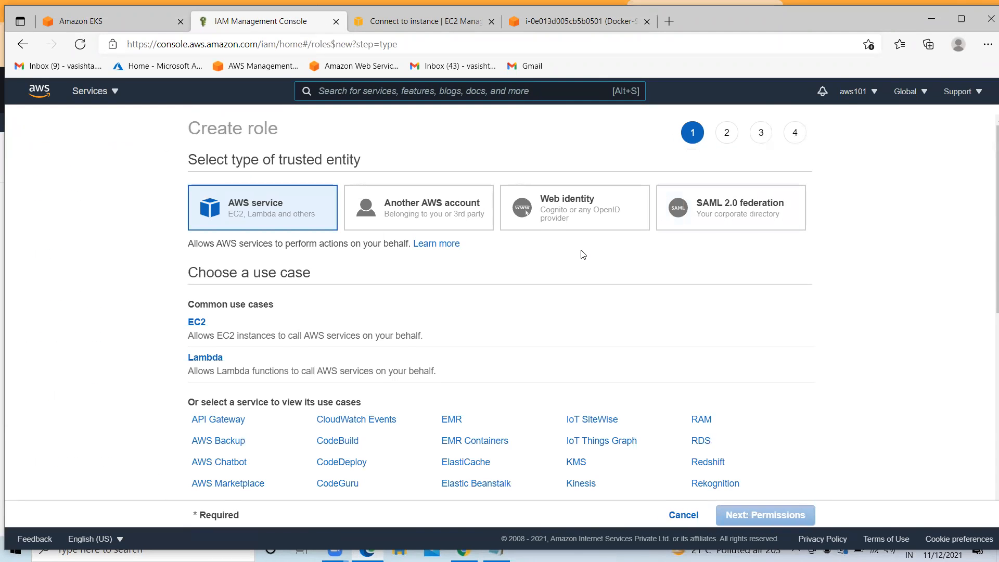
pyautogui.scroll(-8, 318, 276)
pyautogui.scroll(3, 421, 280)
pyautogui.scroll(5, 421, 280)
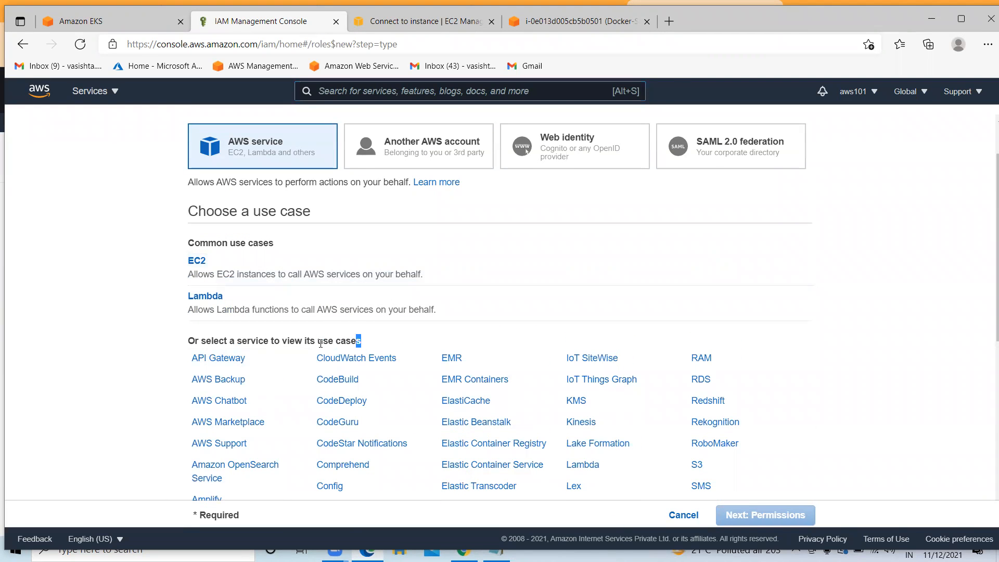
pyautogui.moveTo(362, 345); pyautogui.dragTo(201, 342)
pyautogui.scroll(-7, 598, 325)
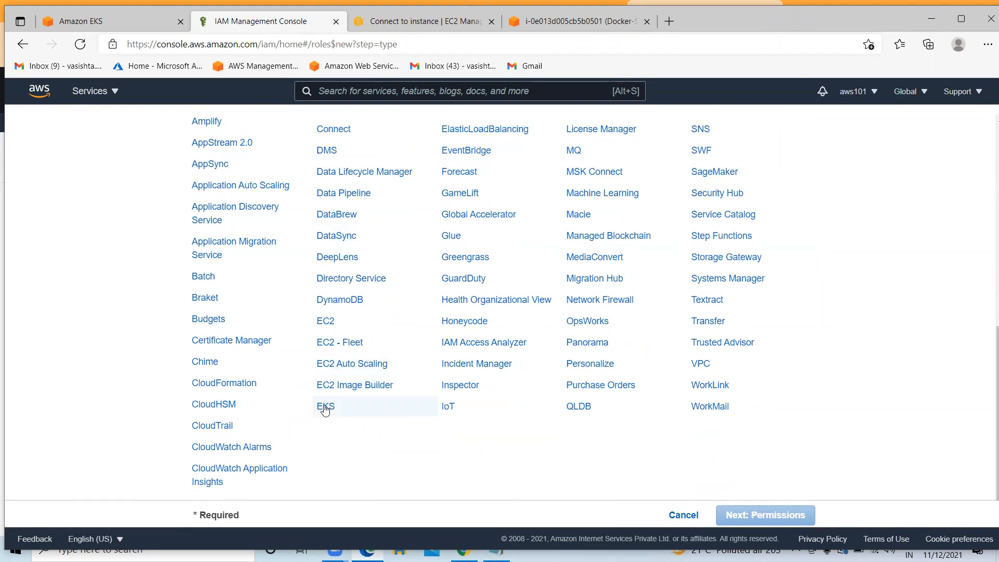
pyautogui.click(325, 407)
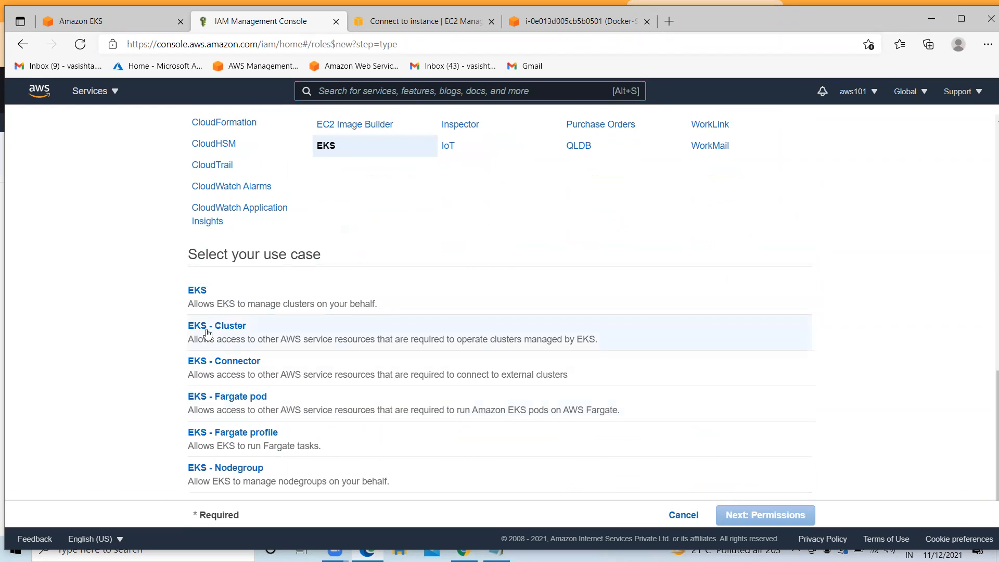
pyautogui.click(432, 323)
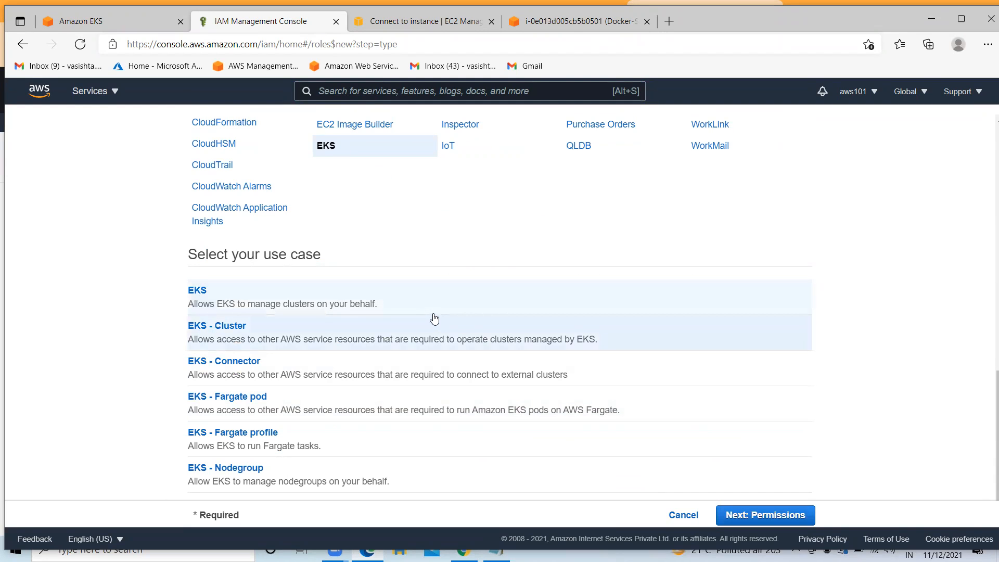
# Accept the AmazonEKSClusterPolicy permission and skip tags to reach the role review
pyautogui.click(754, 521)
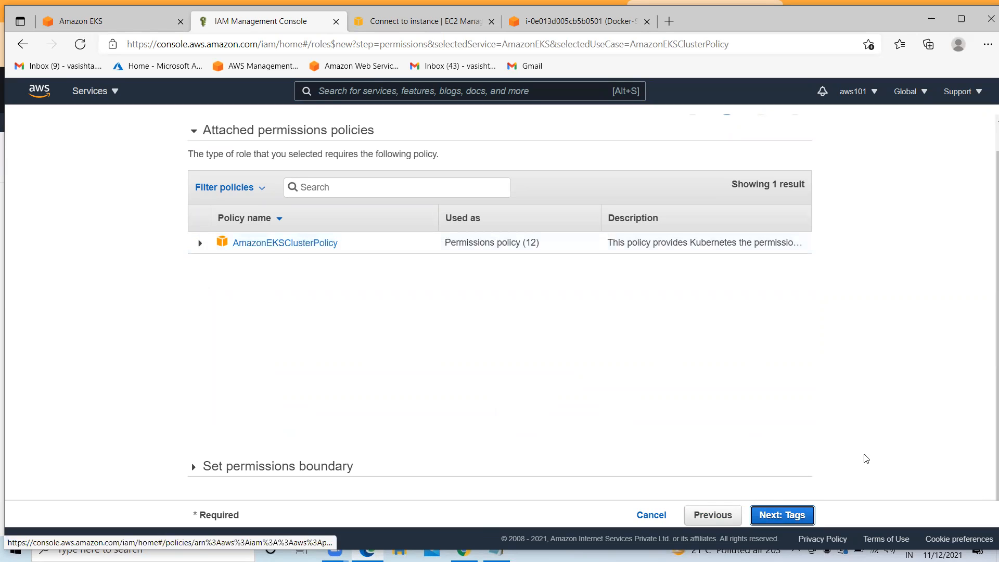
pyautogui.click(799, 521)
pyautogui.click(800, 521)
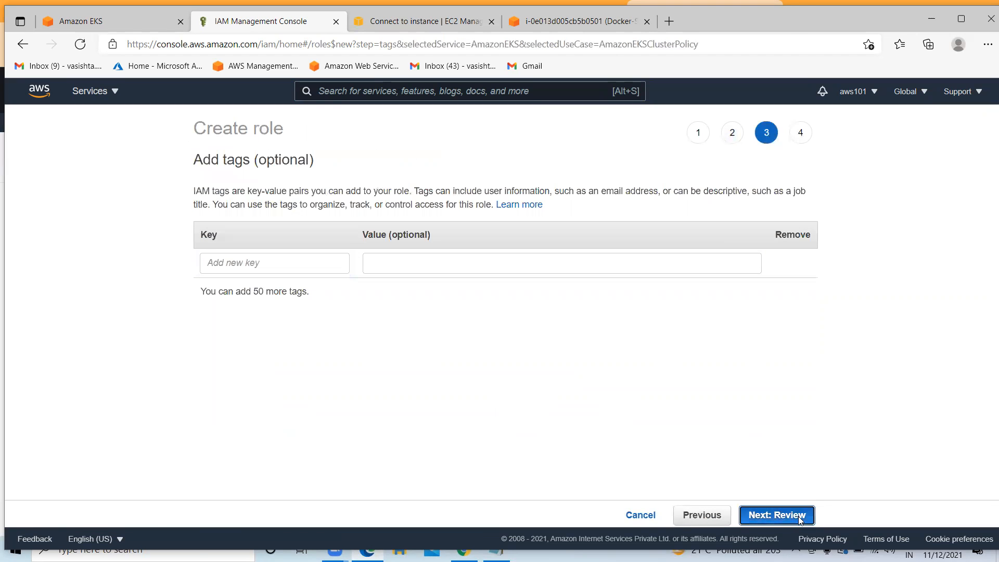
# Name the role VerizonRole1, create it, and go back to the EKS Configure cluster form
pyautogui.click(490, 208)
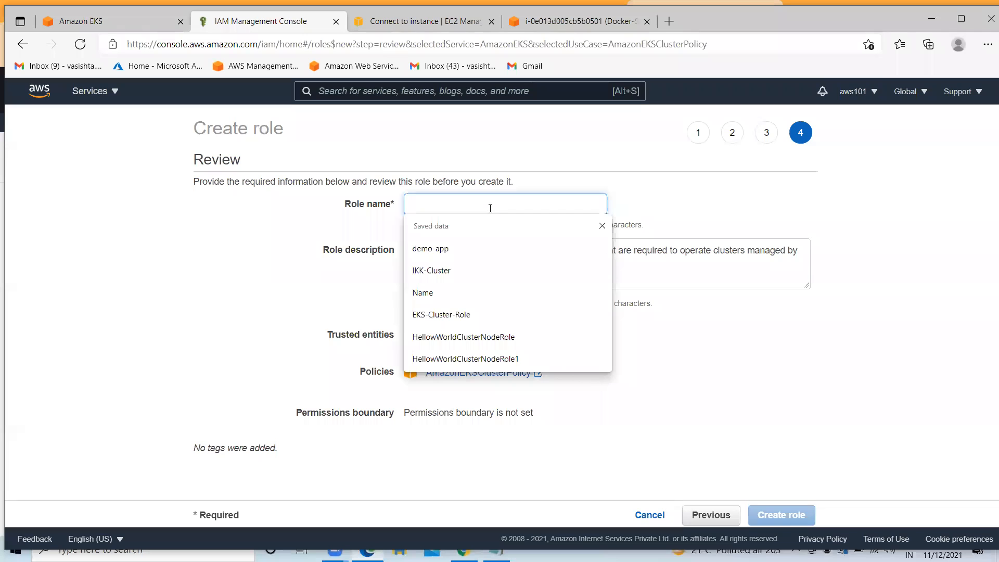
pyautogui.write('VerizonRole1')
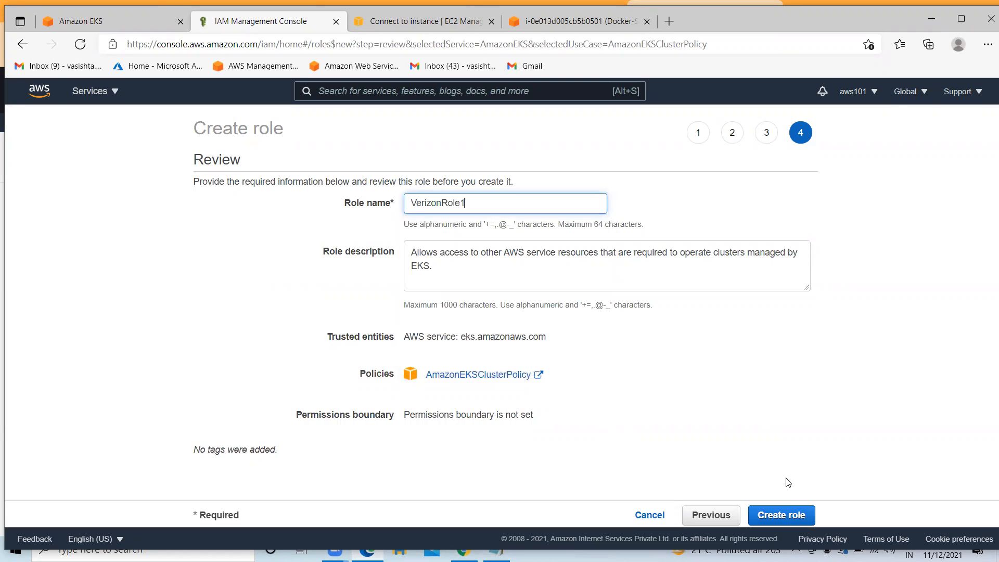
pyautogui.click(779, 506)
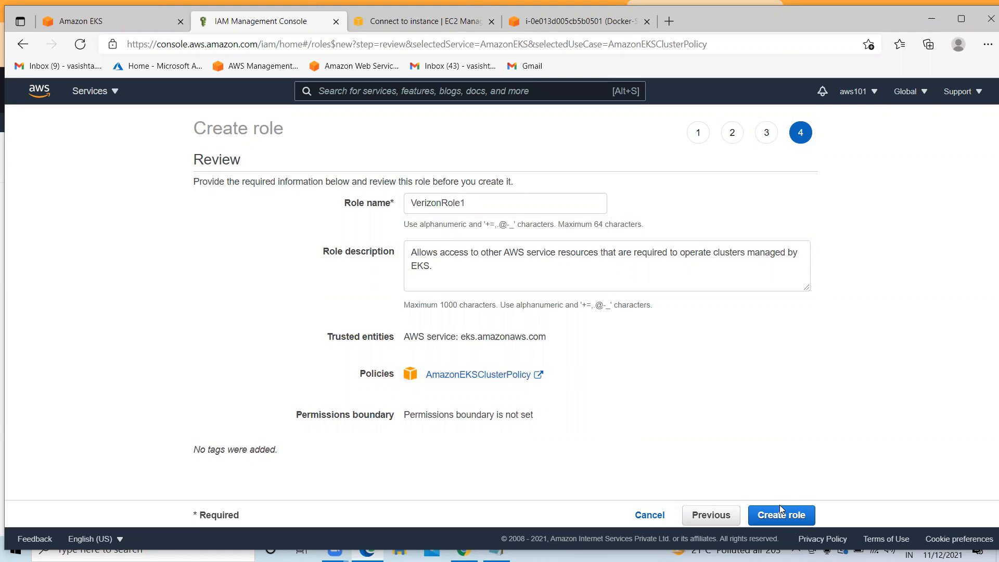
pyautogui.click(779, 505)
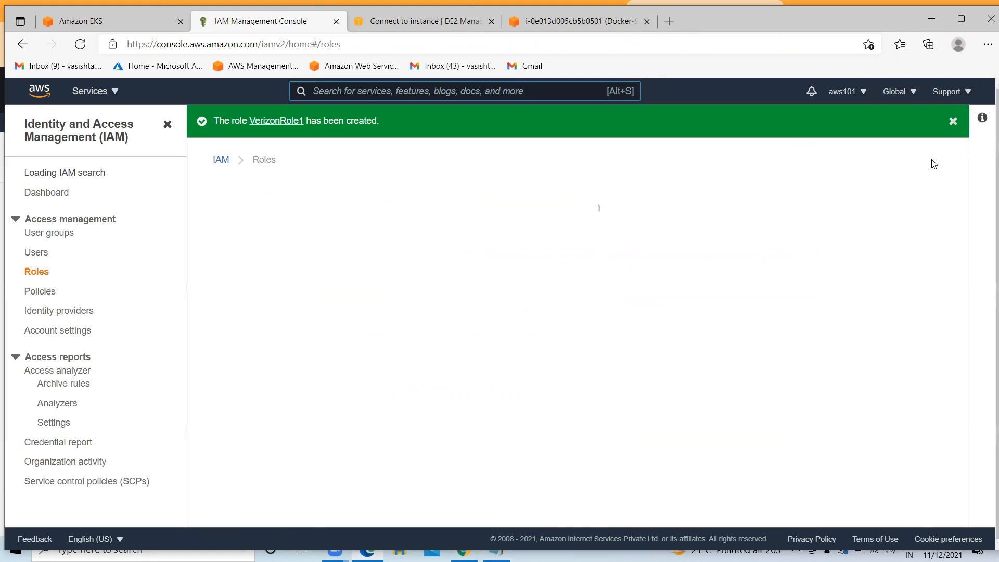
pyautogui.click(104, 21)
pyautogui.scroll(3, 357, 293)
pyautogui.scroll(-1, 357, 292)
# Refresh the role list and select VerizonRole1 as verizon-cluster1's Cluster Service Role
pyautogui.scroll(1, 343, 286)
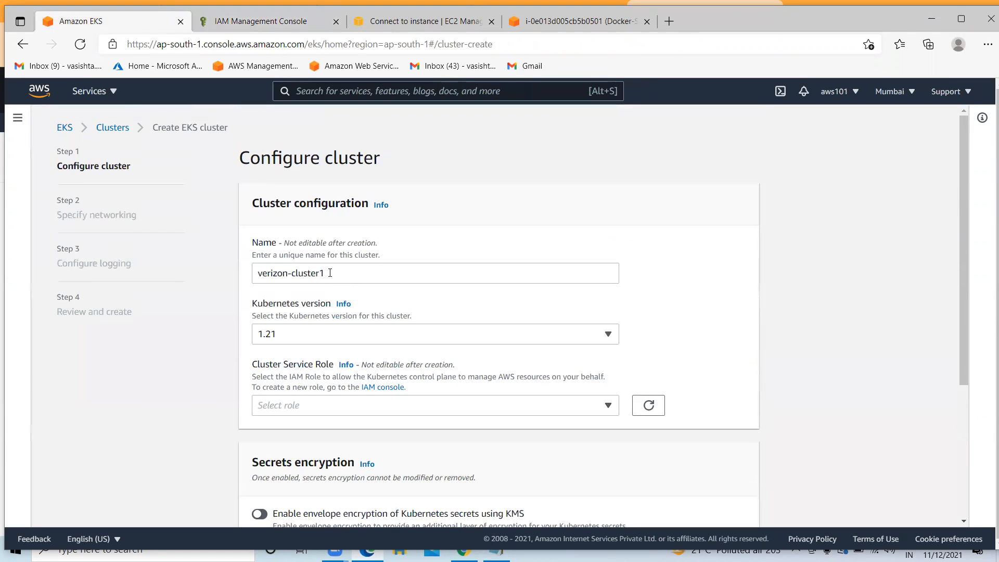
pyautogui.scroll(-1, 353, 275)
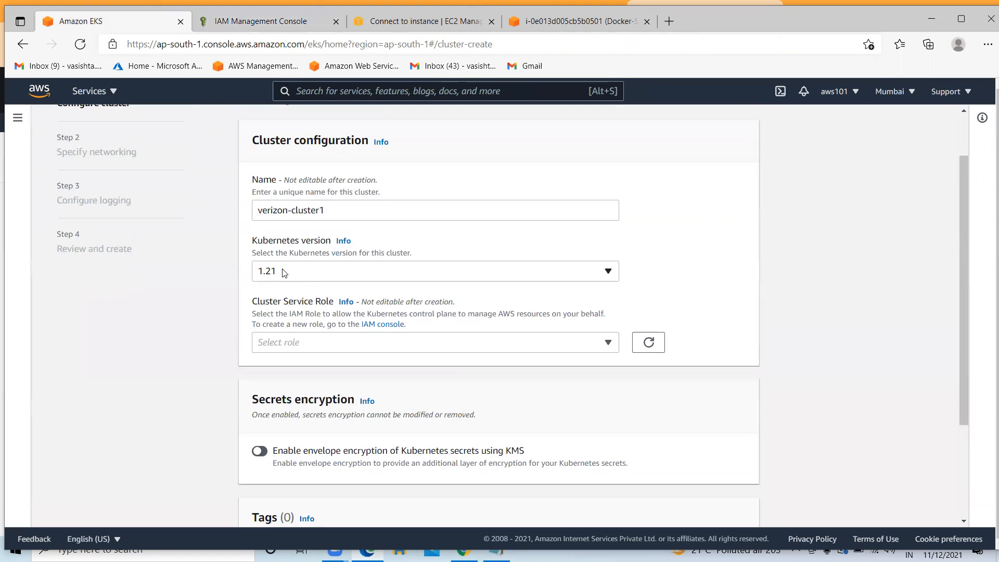
pyautogui.click(650, 344)
pyautogui.click(610, 346)
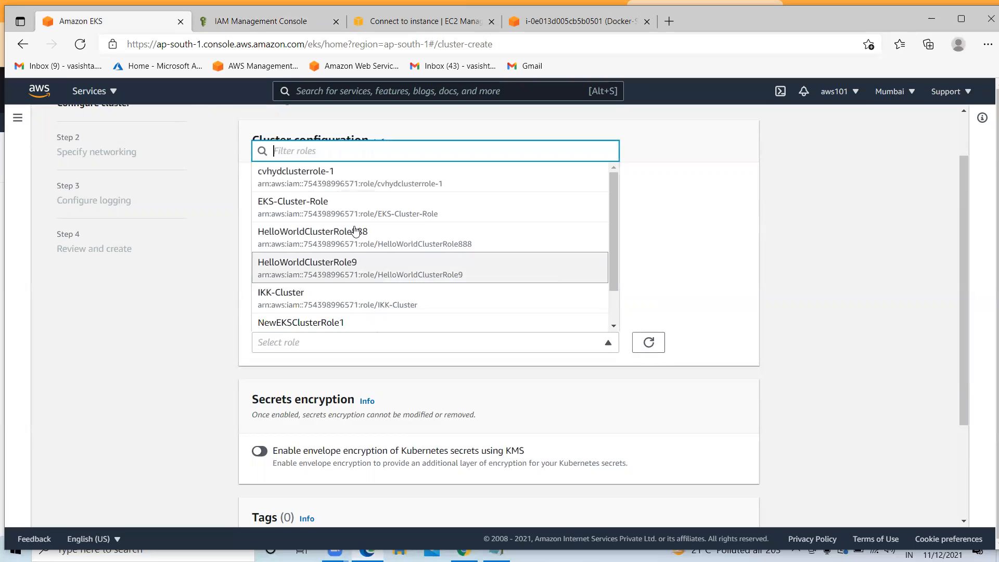
pyautogui.scroll(-1, 299, 218)
pyautogui.scroll(-4, 301, 223)
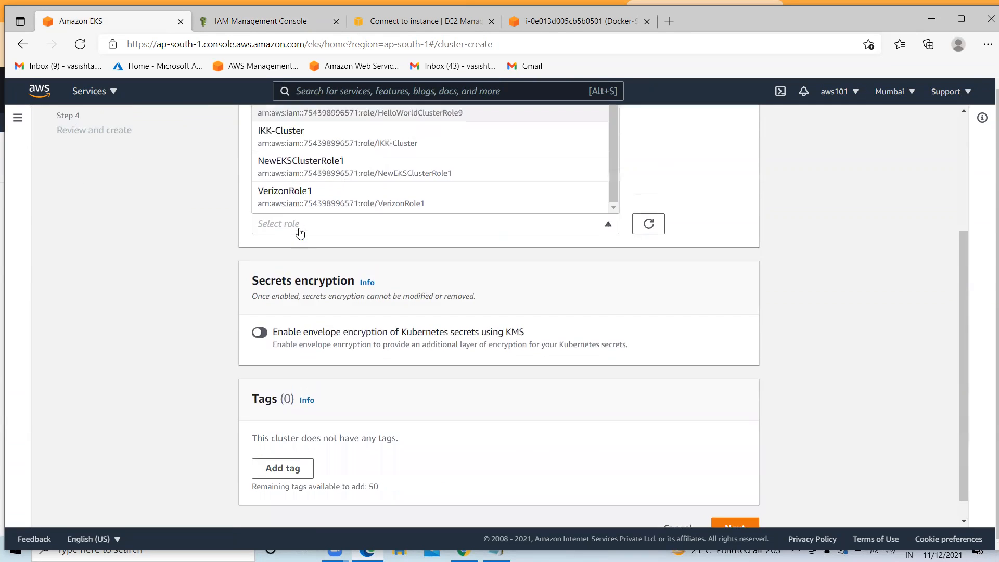
pyautogui.scroll(3, 301, 230)
pyautogui.click(310, 312)
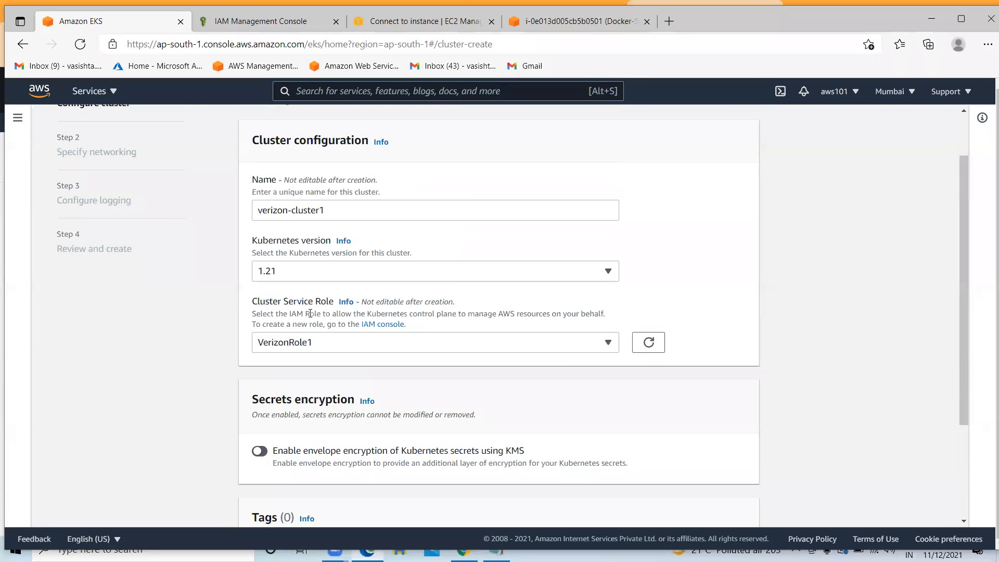
pyautogui.scroll(-3, 335, 310)
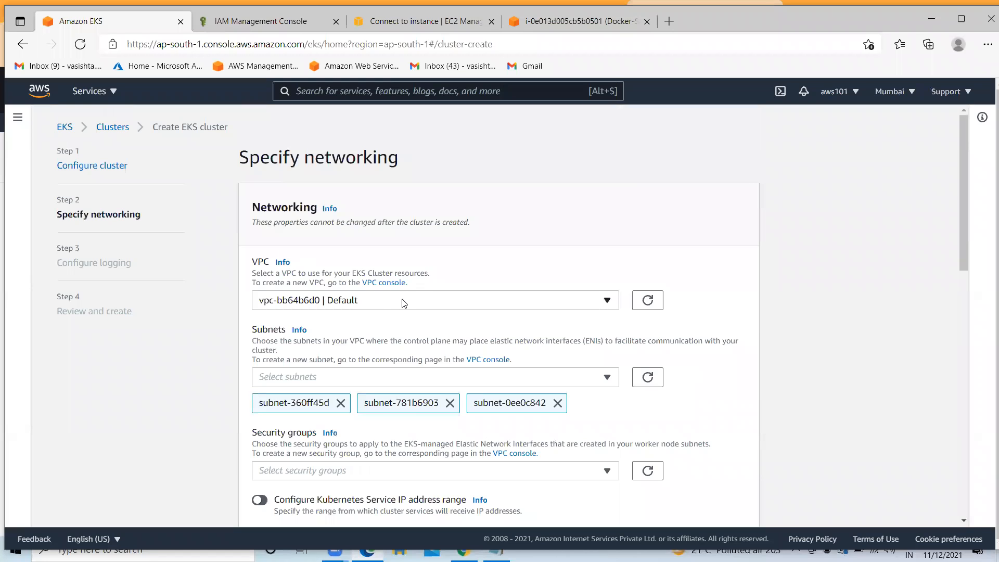
# Choose the Default VPC for the cluster's networking
pyautogui.click(406, 301)
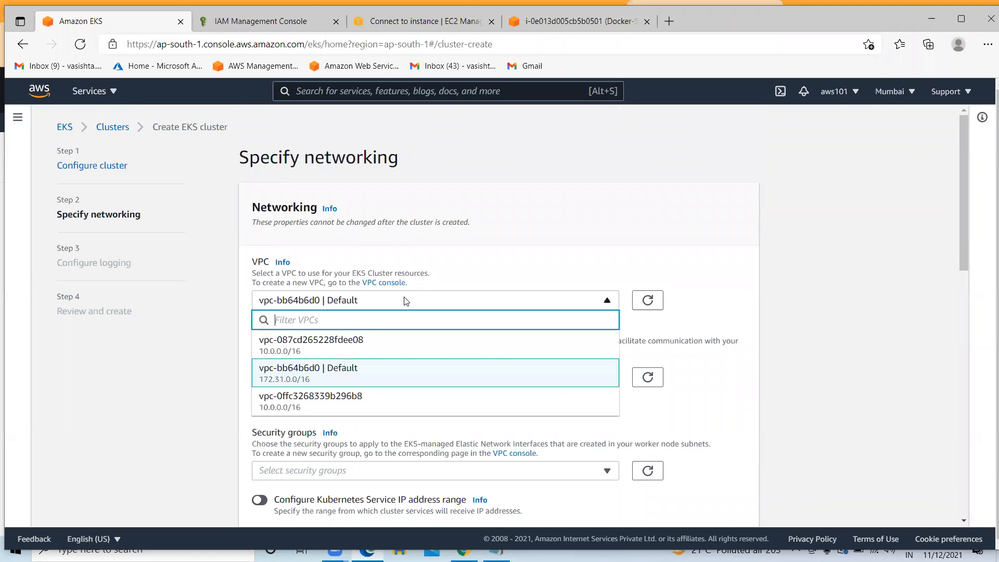
pyautogui.click(368, 370)
pyautogui.scroll(-1, 371, 352)
pyautogui.scroll(-2, 371, 352)
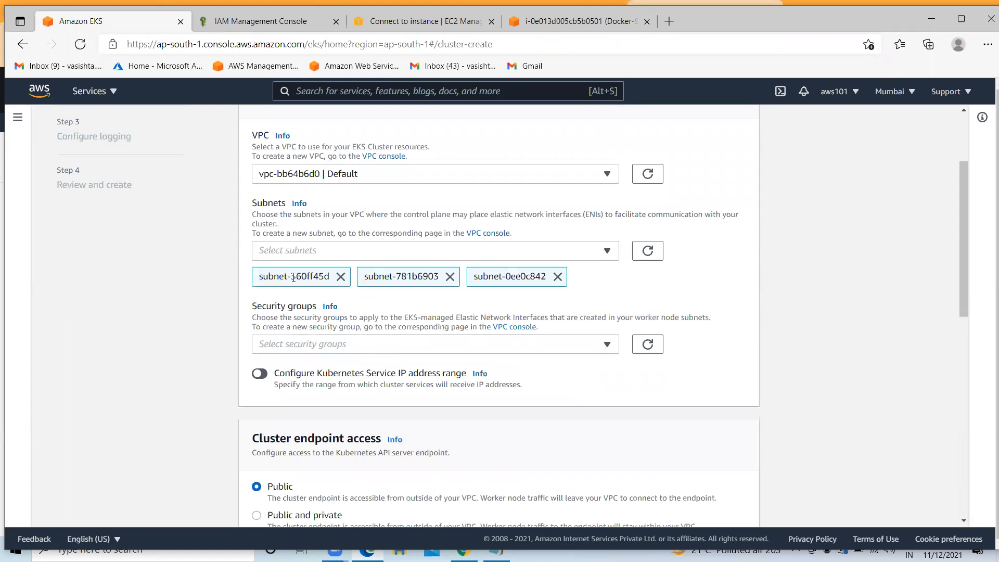
pyautogui.scroll(-1, 503, 311)
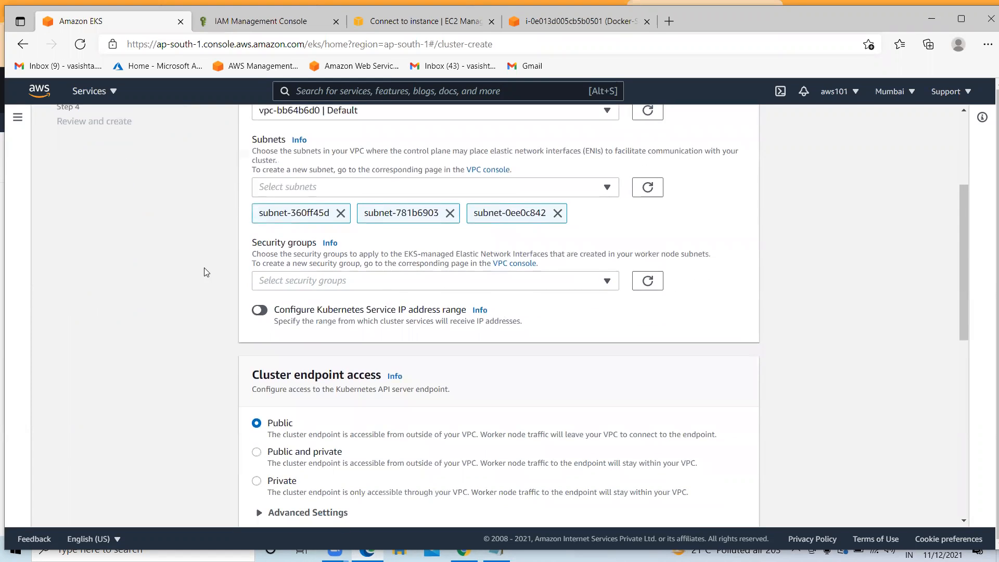
pyautogui.scroll(-2, 224, 274)
pyautogui.scroll(1, 444, 241)
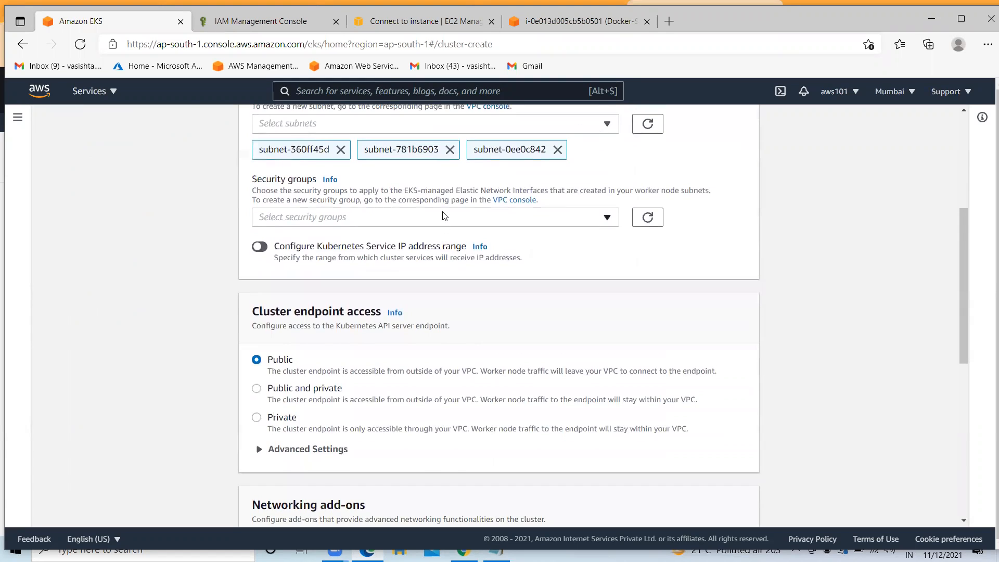
# Add the EKS-Cluster-SG security group and continue to the logging step
pyautogui.click(444, 216)
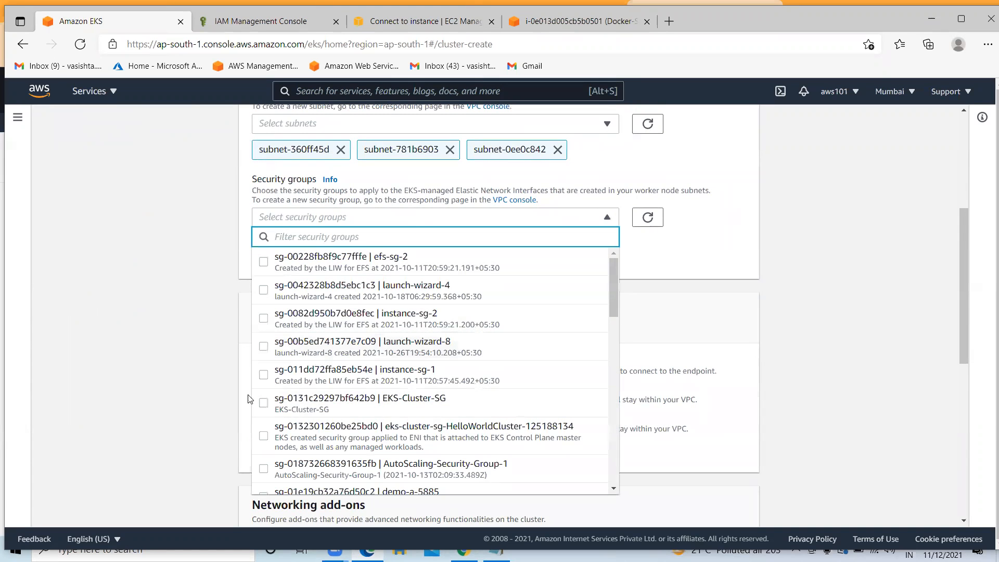
pyautogui.click(266, 403)
pyautogui.click(727, 271)
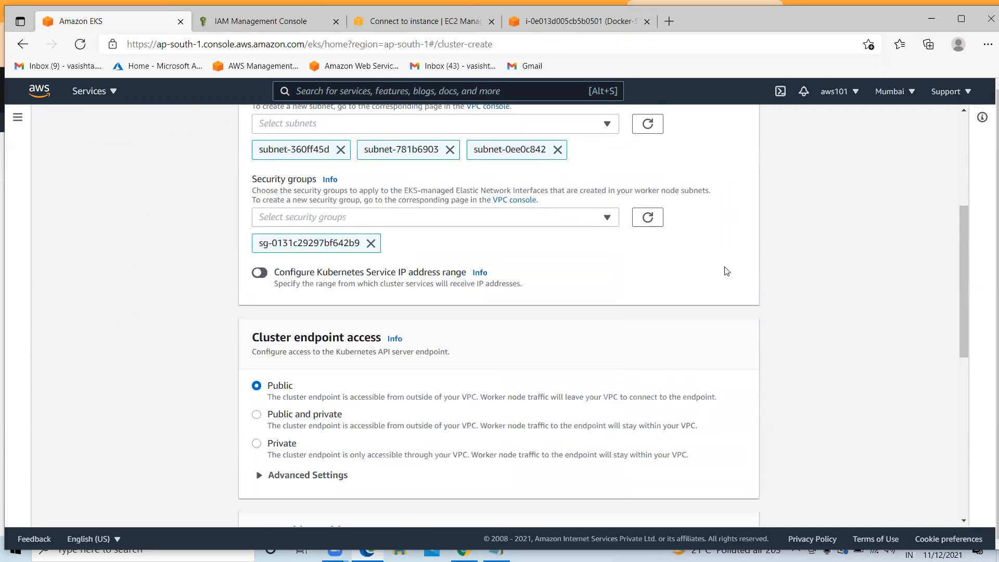
pyautogui.scroll(-3, 490, 323)
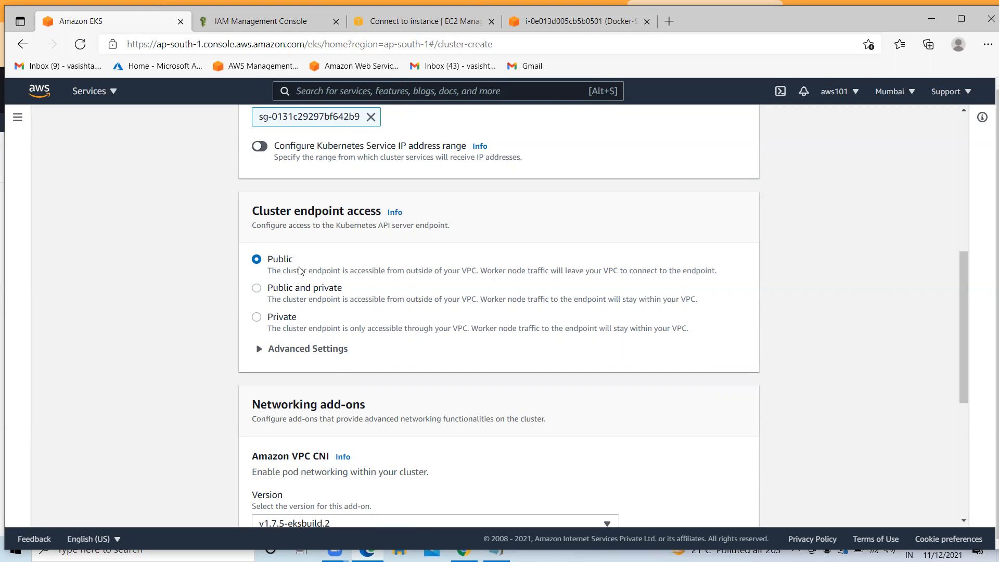
pyautogui.scroll(-2, 296, 270)
pyautogui.scroll(-2, 298, 270)
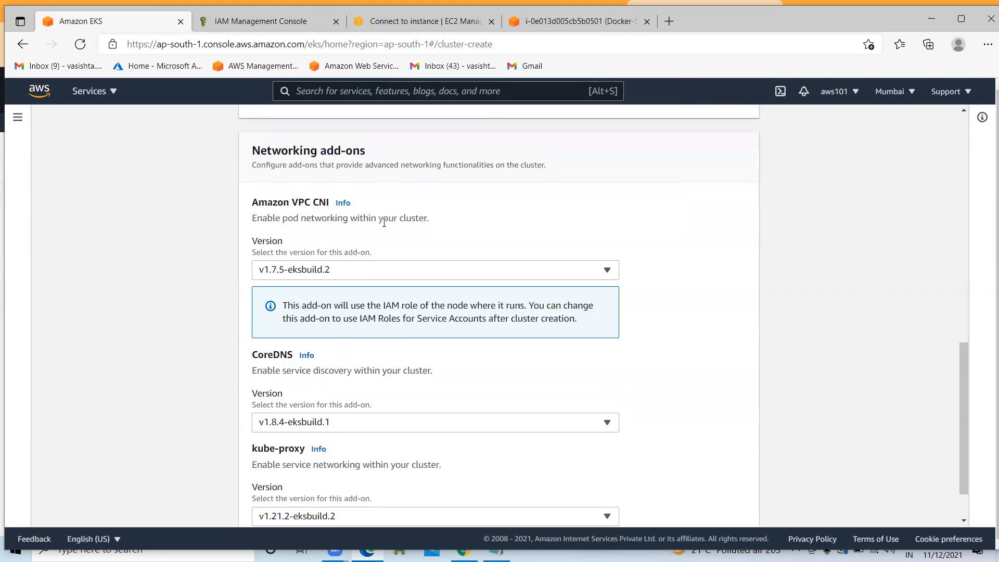
pyautogui.scroll(-1, 374, 260)
pyautogui.click(737, 510)
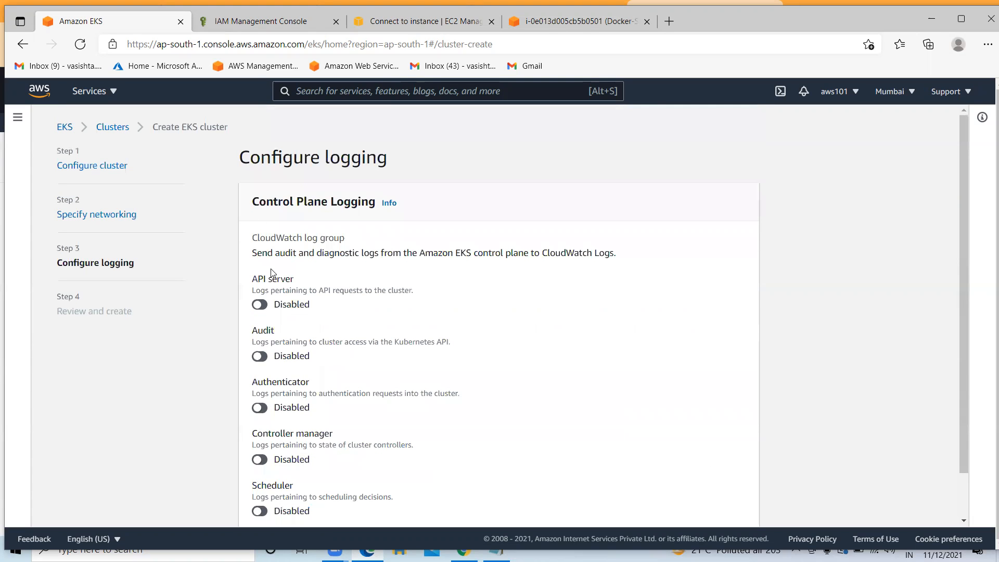
# Leave all control plane log types disabled and go on to Review and create
pyautogui.moveTo(250, 285); pyautogui.dragTo(309, 285)
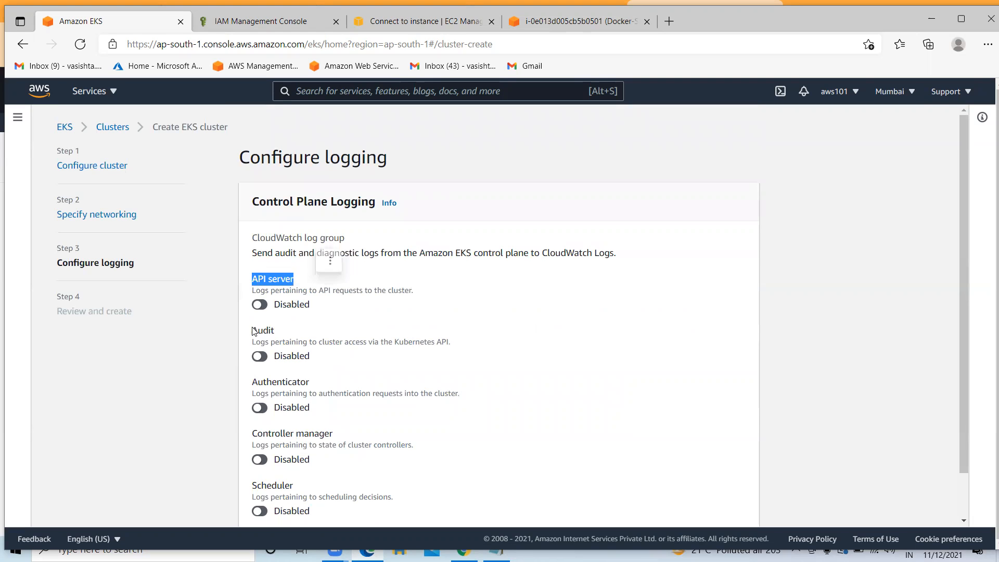
pyautogui.moveTo(253, 331); pyautogui.dragTo(281, 332)
pyautogui.scroll(-1, 308, 368)
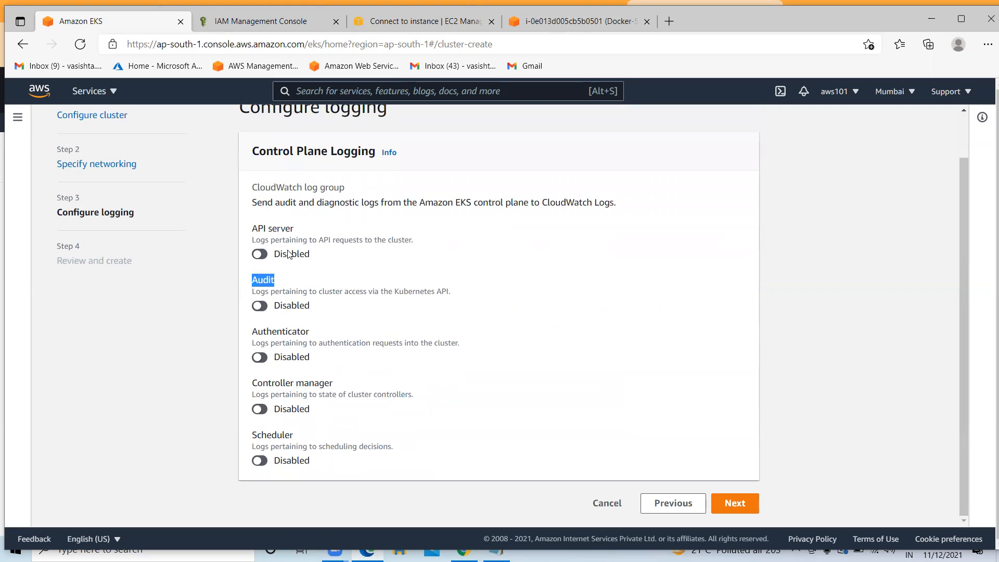
pyautogui.click(324, 275)
pyautogui.click(743, 503)
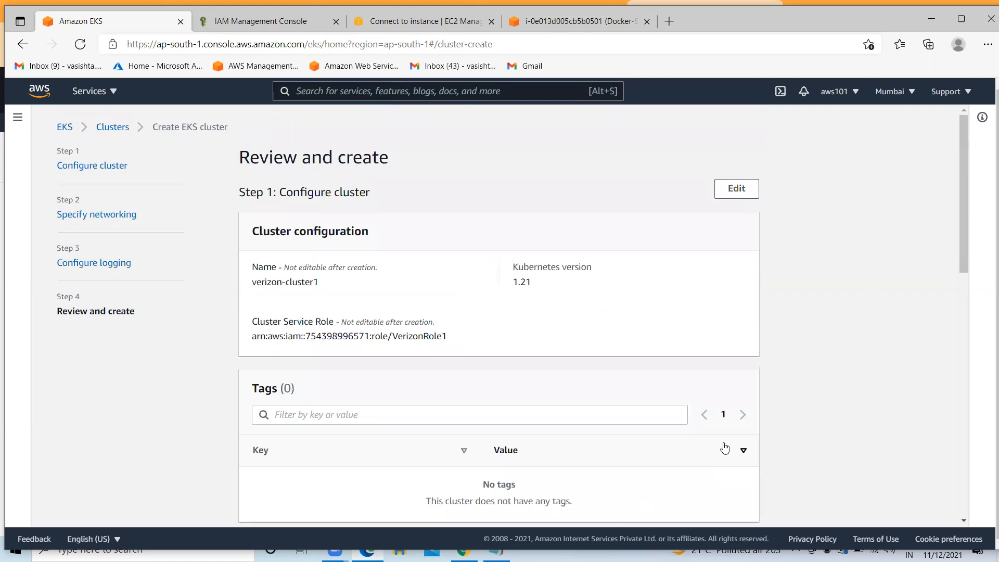
# Create verizon-cluster1 and go back to the Docker-Server connect-to-instance page
pyautogui.scroll(-14, 606, 405)
pyautogui.click(728, 502)
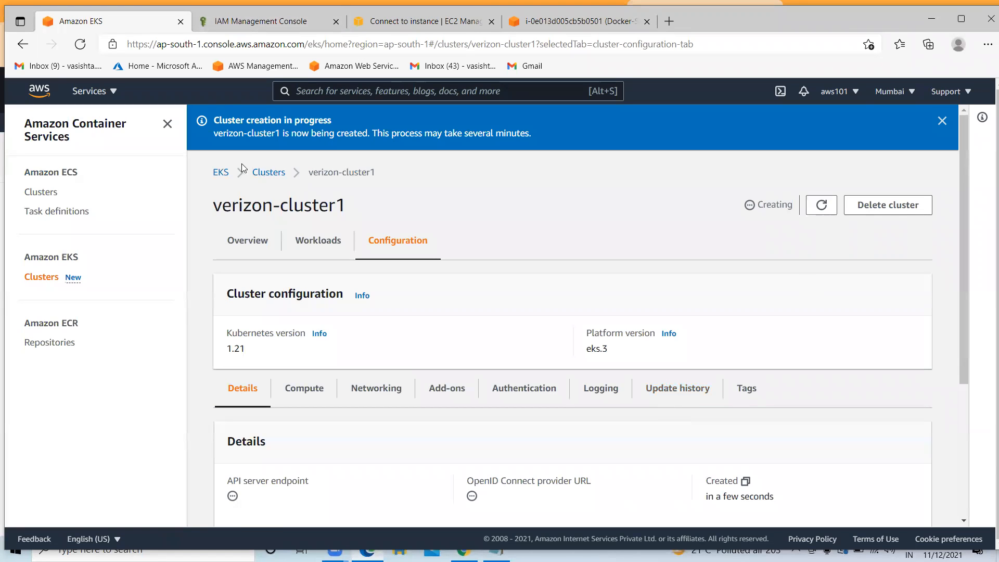
pyautogui.moveTo(253, 115); pyautogui.dragTo(335, 126)
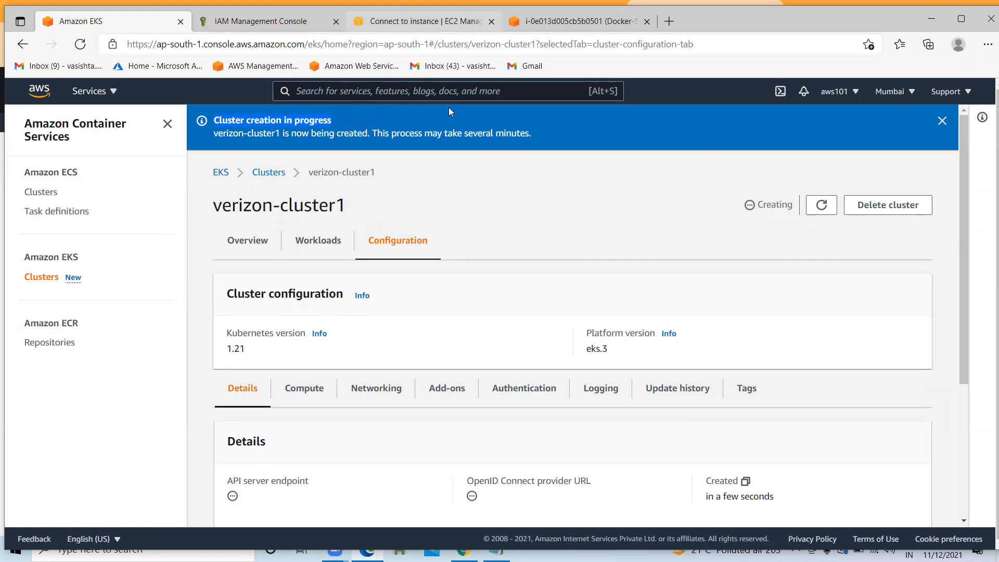
pyautogui.click(442, 21)
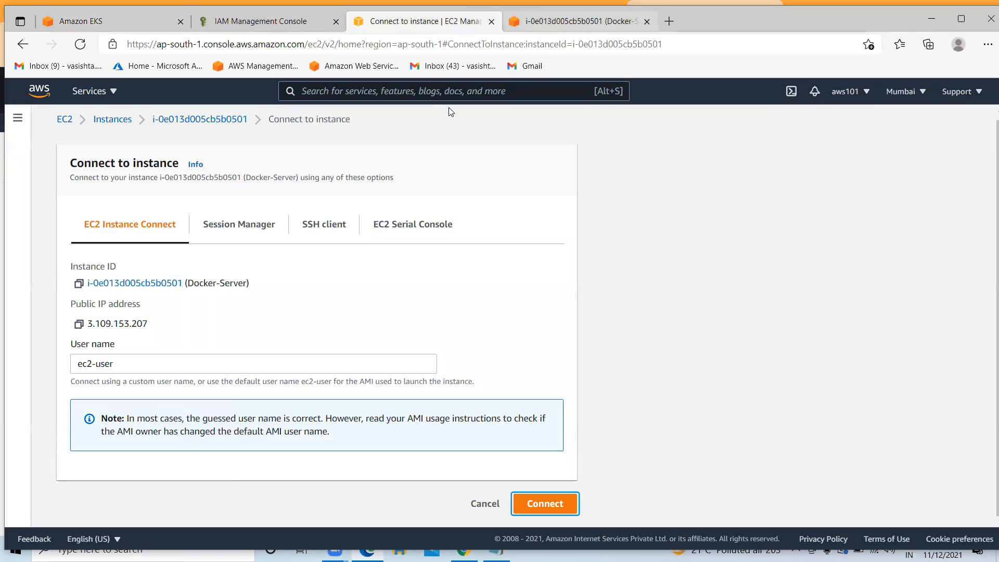
# Replace the old Docker-Server terminal with a new session and clear the screen
pyautogui.hotkey('ctrl', 'Tab')
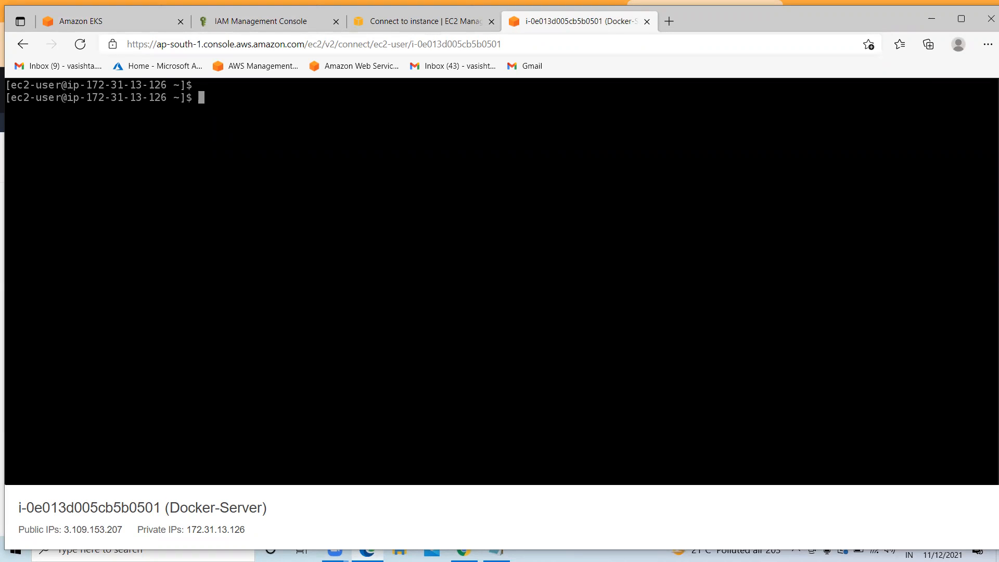
pyautogui.click(647, 21)
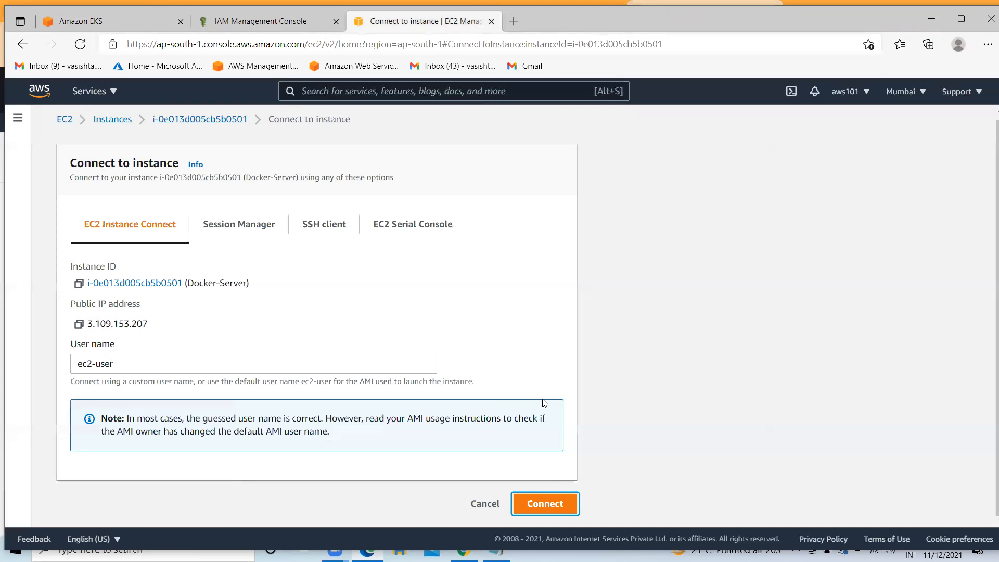
pyautogui.click(545, 504)
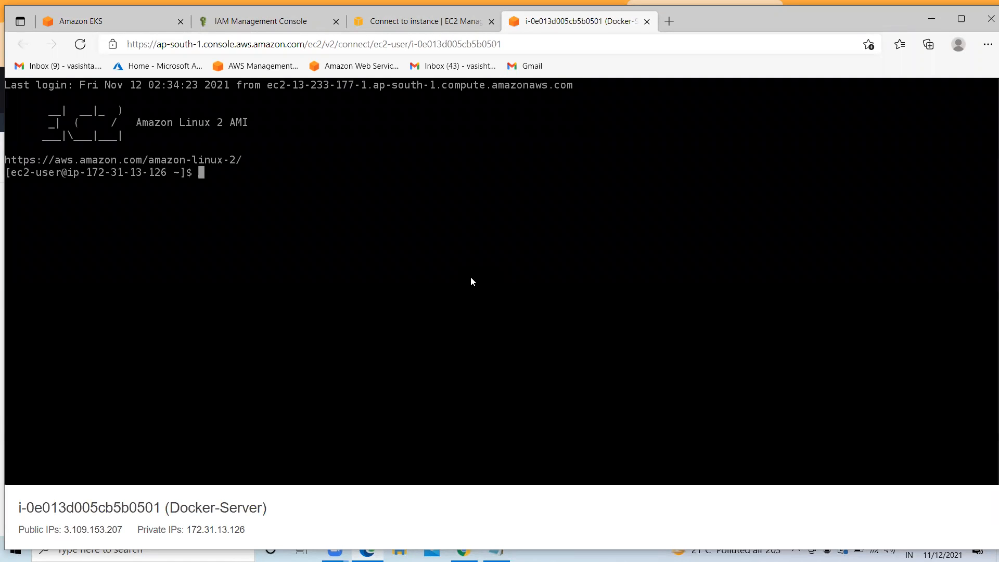
pyautogui.write('clear')
pyautogui.press('Return')
pyautogui.press('Return')
pyautogui.press('Return')
pyautogui.press('Return')
pyautogui.press('Return')
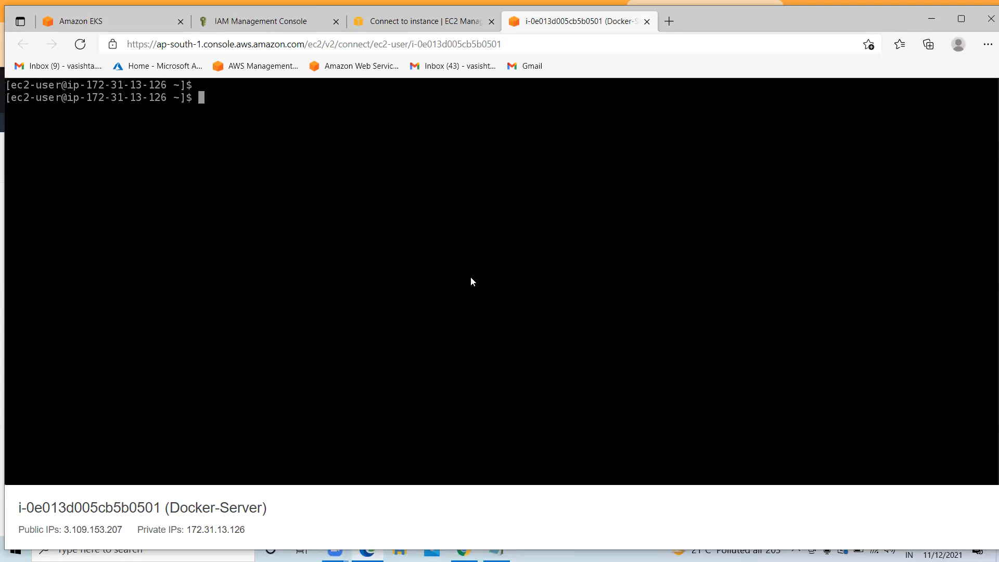
# Run sudo yum update -y, clear the output, and maximize the terminal window
pyautogui.write('sudo ')
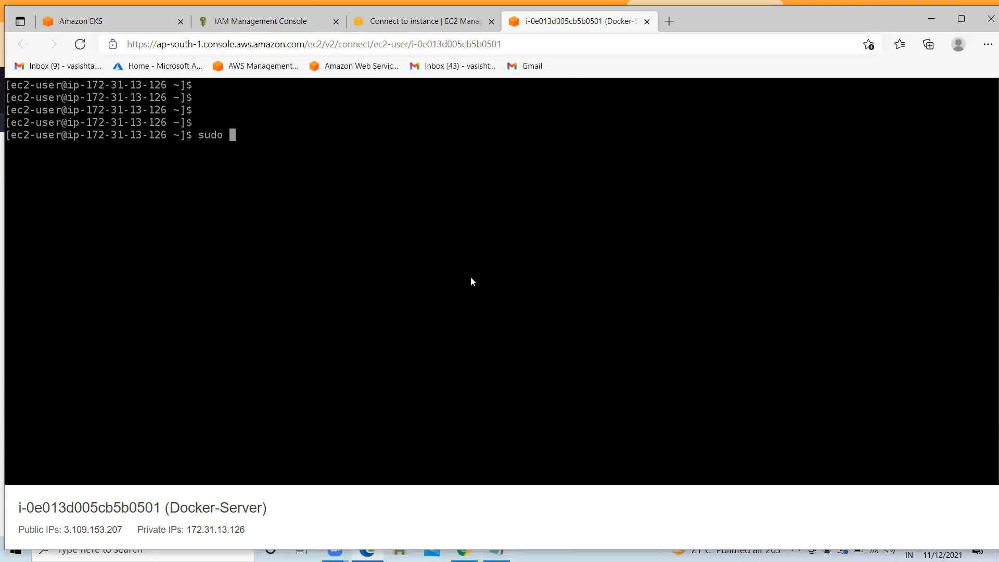
pyautogui.write('yum update -y')
pyautogui.press('Return')
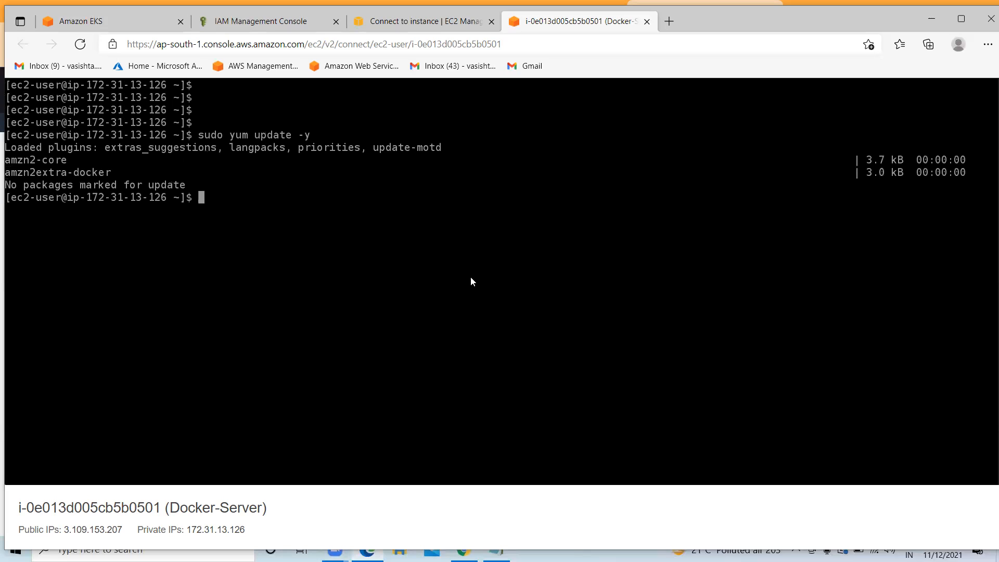
pyautogui.write('clear')
pyautogui.press('Return')
pyautogui.press('Return')
pyautogui.press('Return')
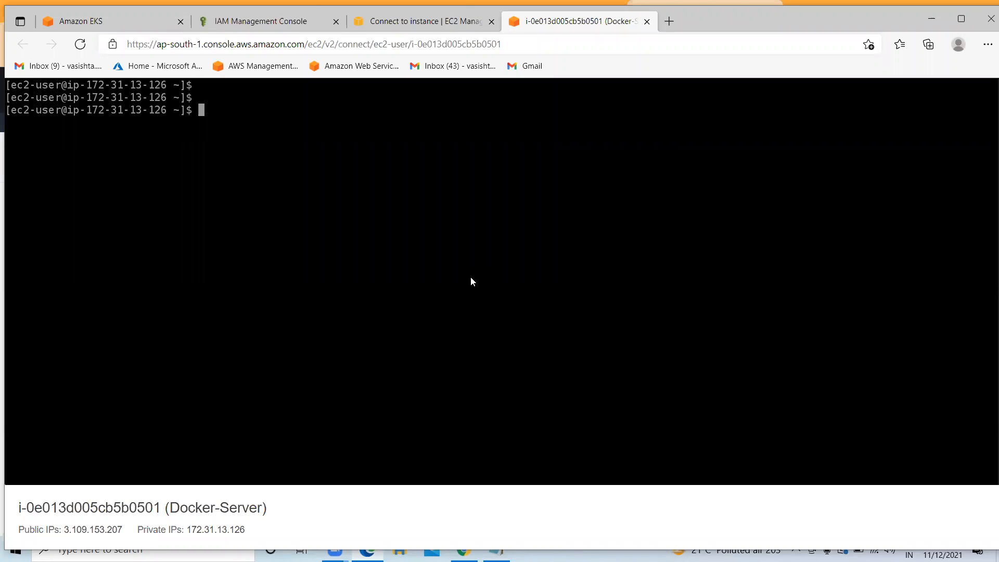
pyautogui.write('cle')
pyautogui.press('BackSpace')
pyautogui.press('BackSpace')
pyautogui.press('BackSpace')
pyautogui.write('clear')
pyautogui.press('BackSpace')
pyautogui.press('BackSpace')
pyautogui.press('BackSpace')
pyautogui.press('BackSpace')
pyautogui.press('BackSpace')
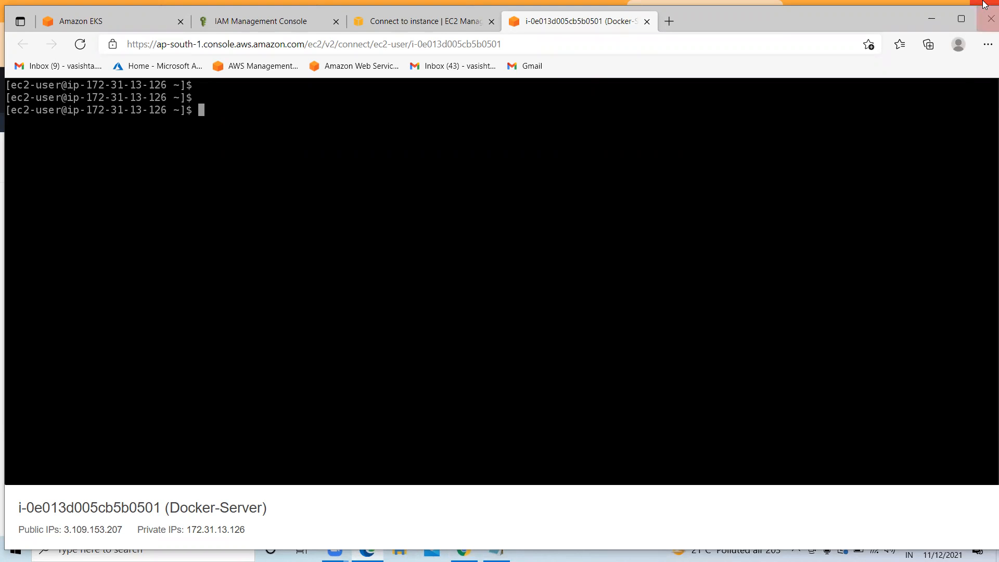
pyautogui.click(961, 19)
# Copy the Kubernetes 1.21 kubectl curl download command from the installation docs
pyautogui.click(923, 10)
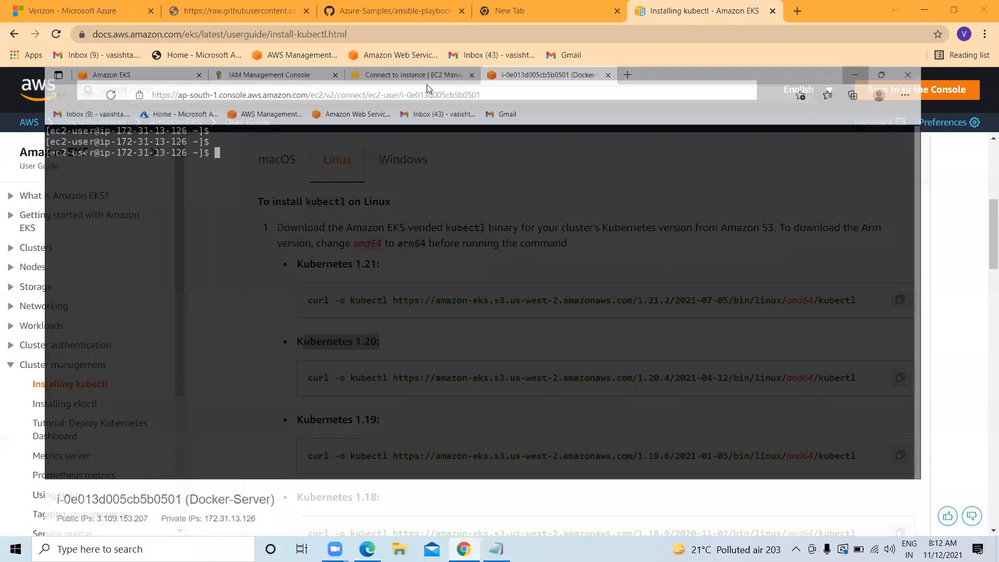
pyautogui.scroll(1, 419, 264)
pyautogui.scroll(2, 419, 264)
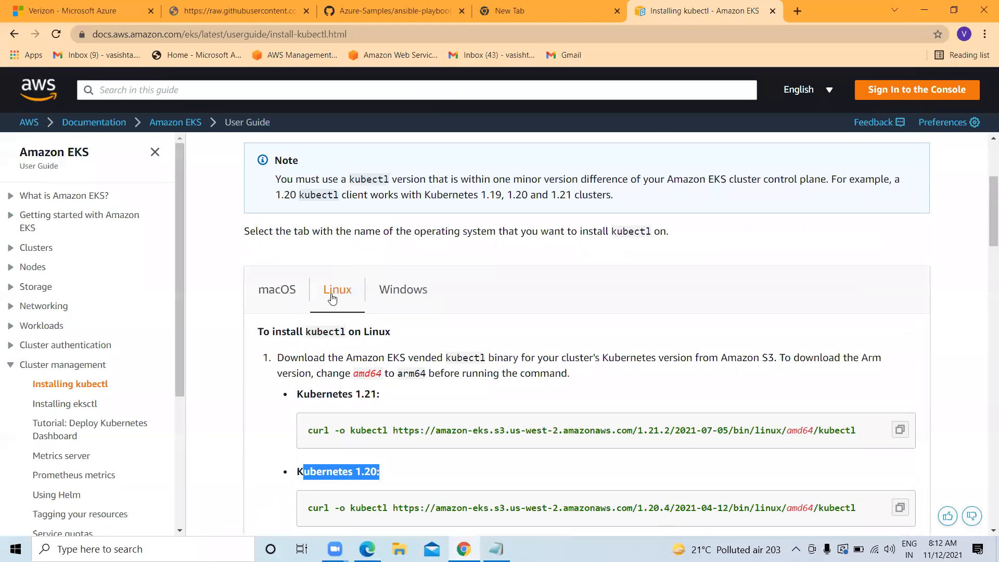
pyautogui.scroll(-1, 296, 345)
pyautogui.moveTo(298, 329); pyautogui.dragTo(384, 332)
pyautogui.click(900, 366)
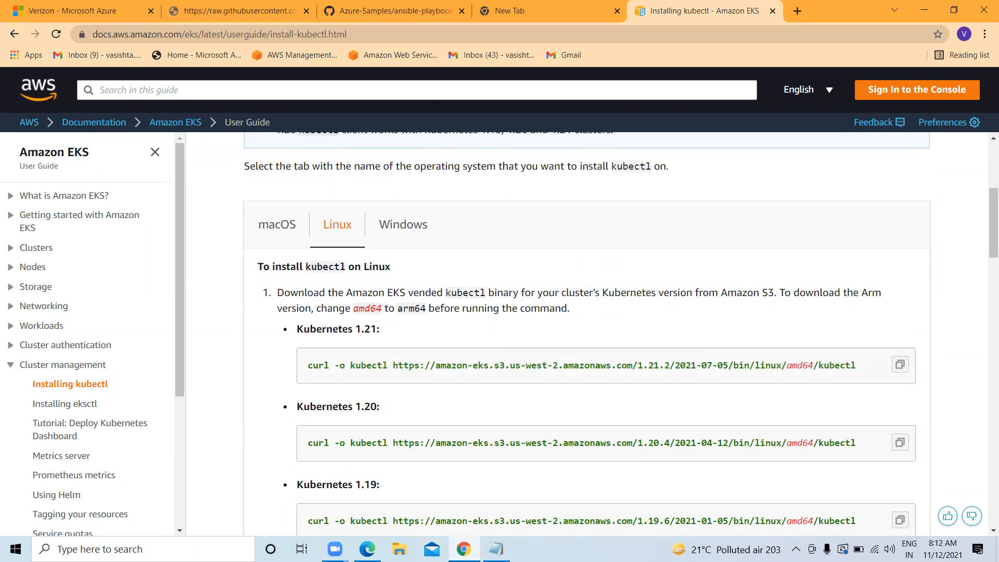
# Paste and run the kubectl download command in the Docker-Server terminal
pyautogui.click(367, 548)
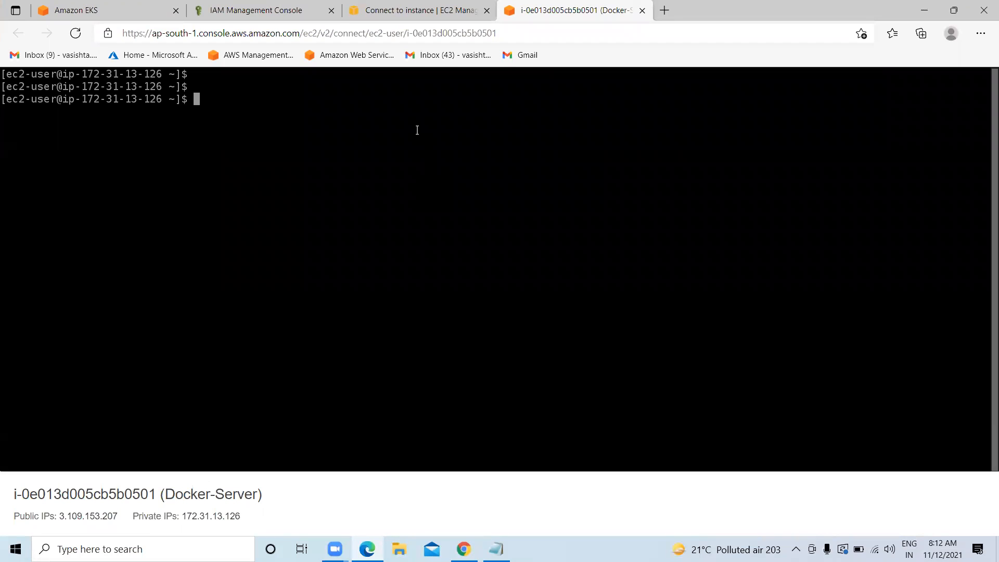
pyautogui.press('Return')
pyautogui.press('Return')
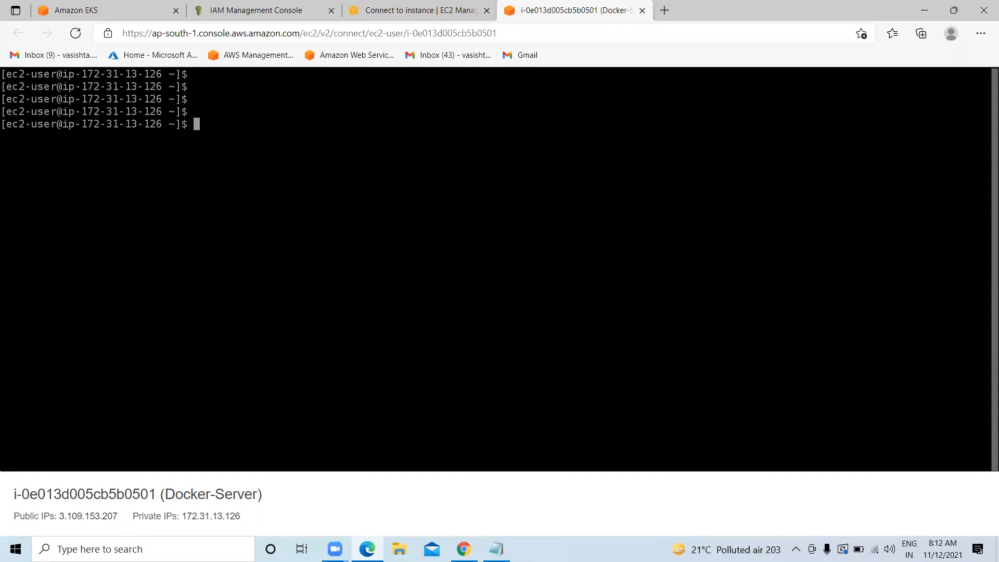
pyautogui.hotkey('ctrl', 'v')
pyautogui.press('Return')
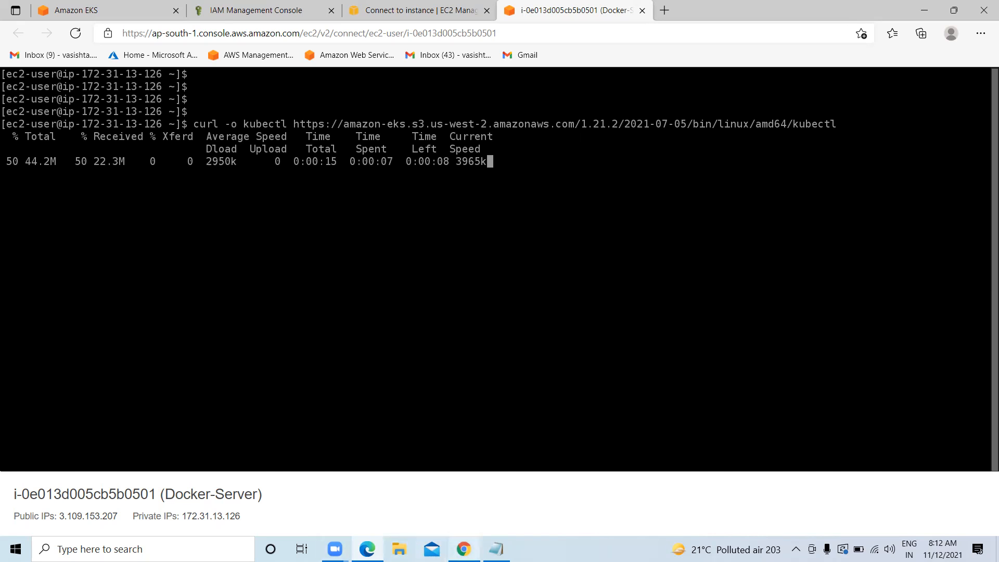
# Scroll the docs down to the SHA-256 checksum verification commands
pyautogui.click(463, 548)
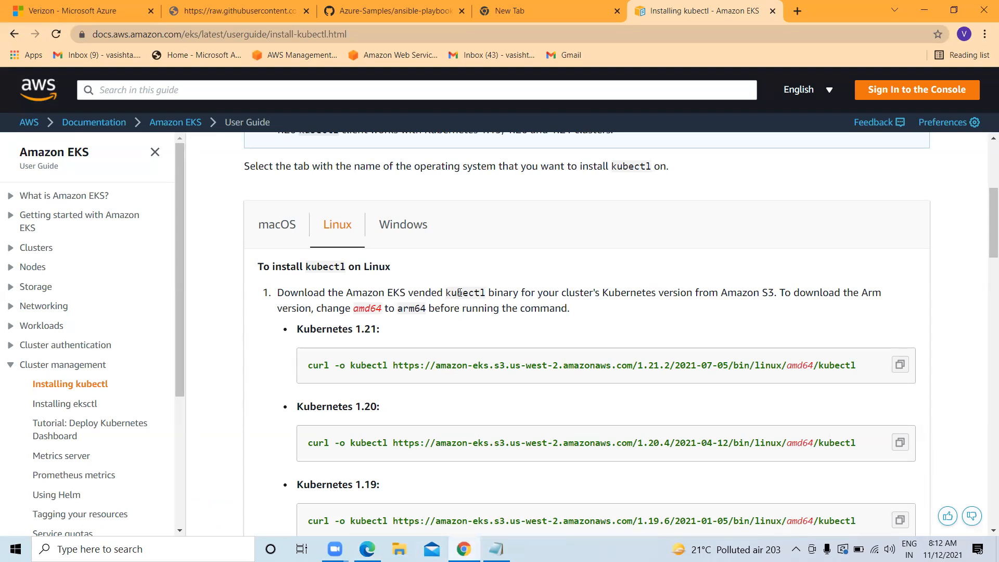
pyautogui.scroll(-3, 464, 337)
pyautogui.scroll(-3, 464, 337)
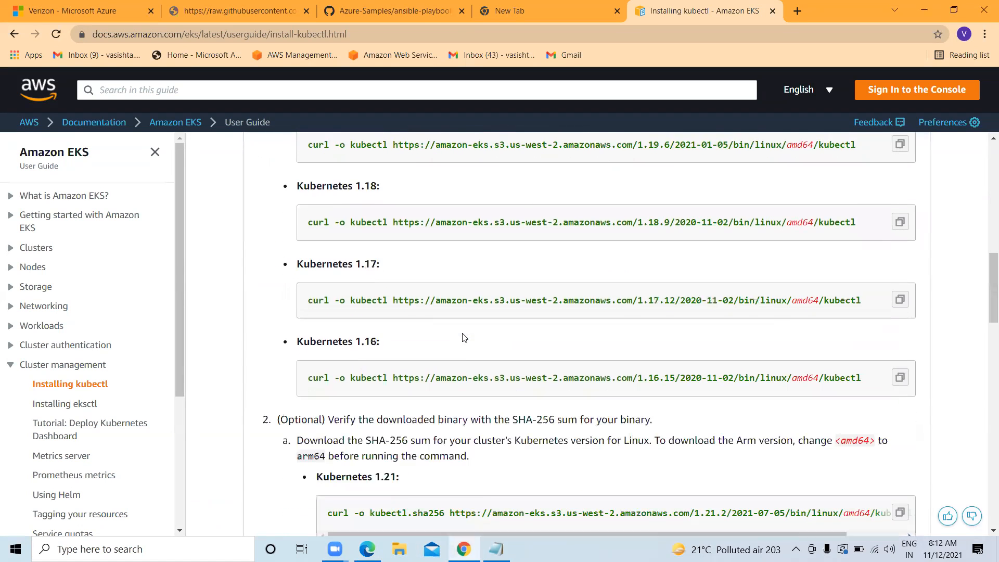
pyautogui.scroll(-3, 461, 337)
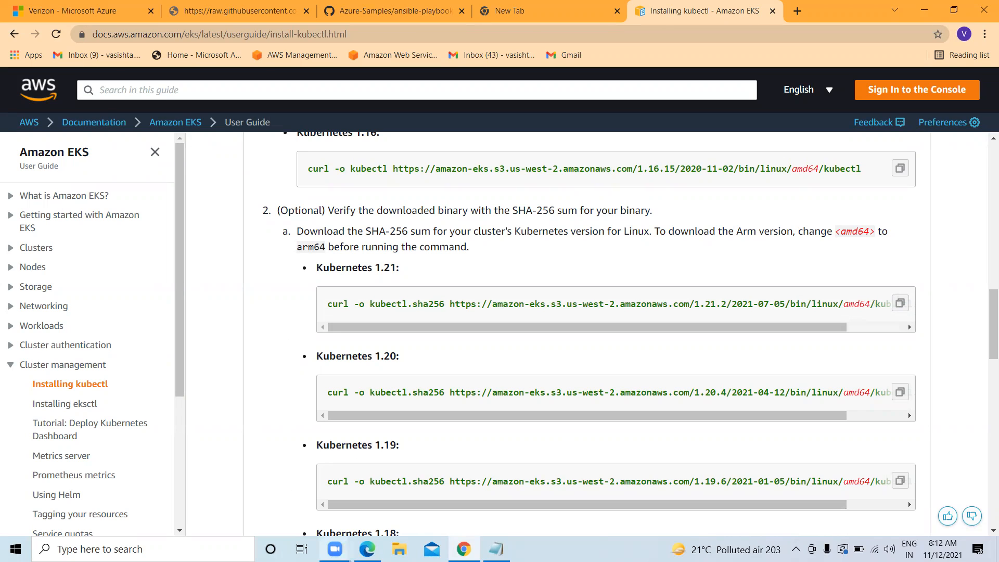
pyautogui.click(367, 549)
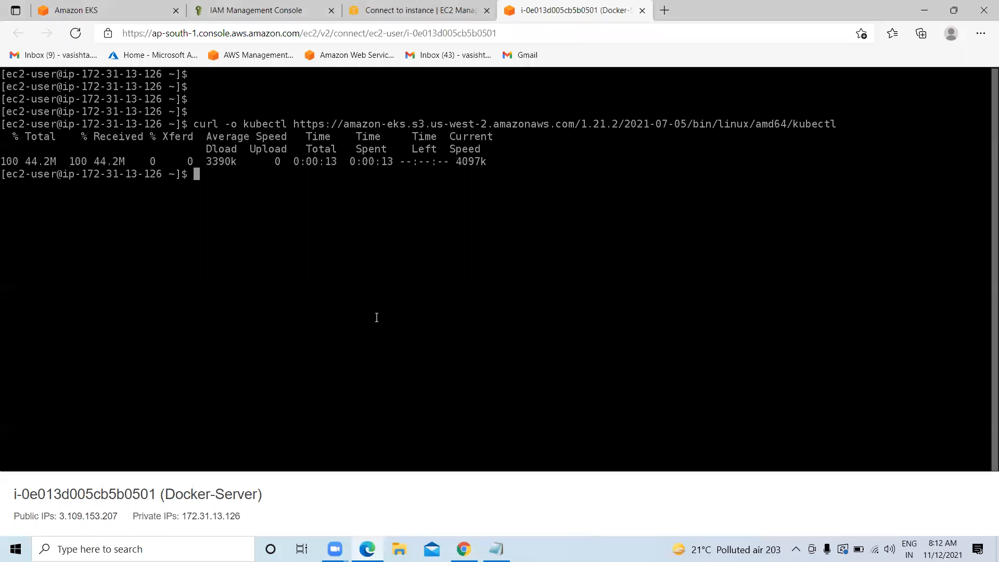
# Run the curl -o kubectl.sha256 command to download the checksum file
pyautogui.hotkey('ctrl', 'v')
pyautogui.press('Return')
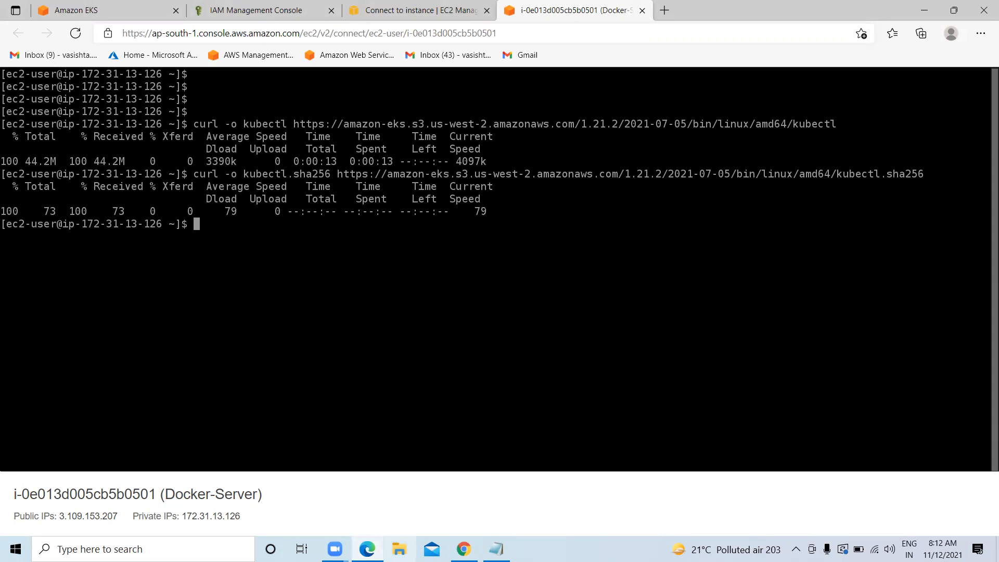
pyautogui.click(464, 549)
pyautogui.scroll(-8, 415, 347)
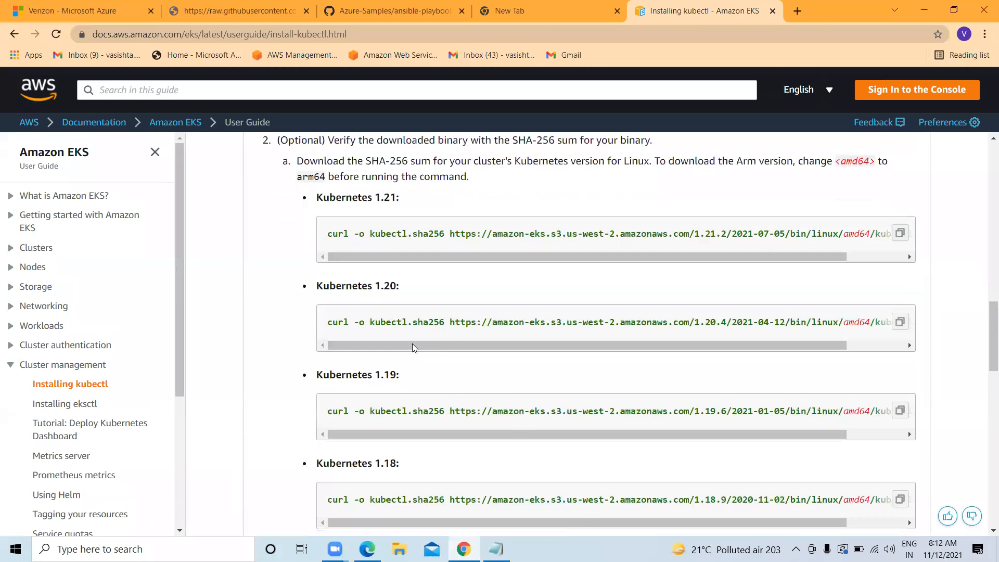
pyautogui.scroll(-1, 281, 406)
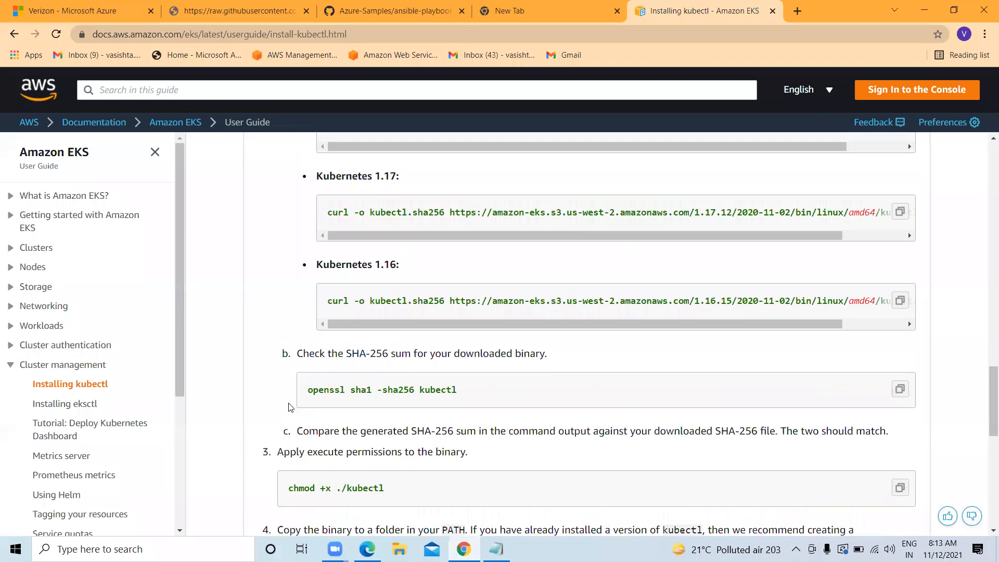
# Compute kubectl's checksum with 'openssl sha1 -sha256 kubectl' copied from the docs
pyautogui.click(900, 380)
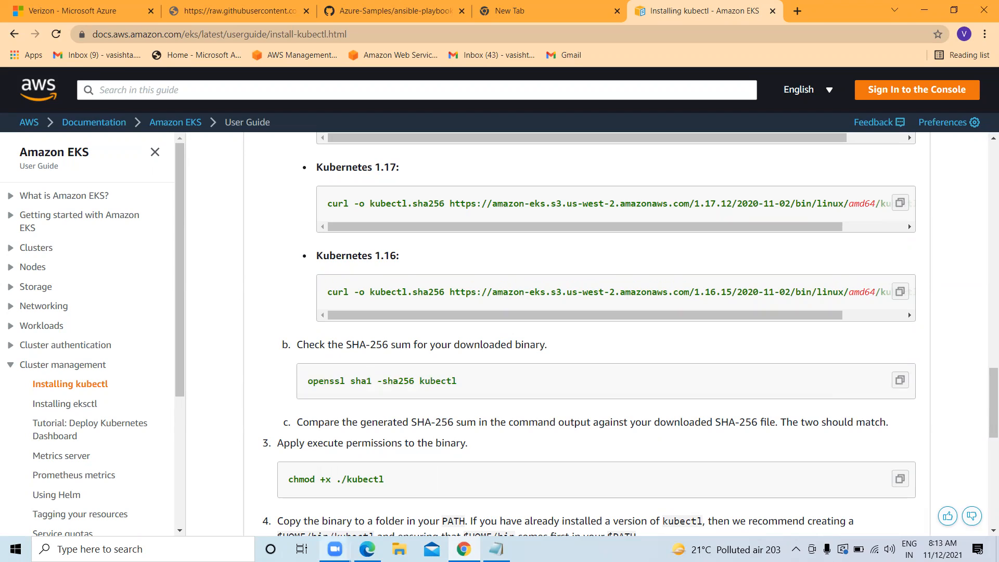
pyautogui.click(367, 548)
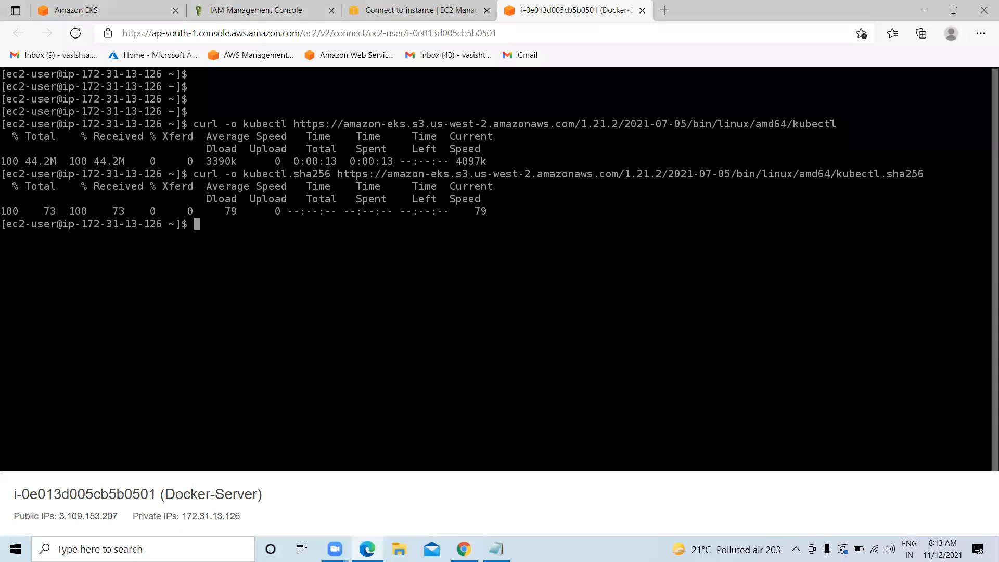
pyautogui.hotkey('ctrl', 'v')
pyautogui.press('Return')
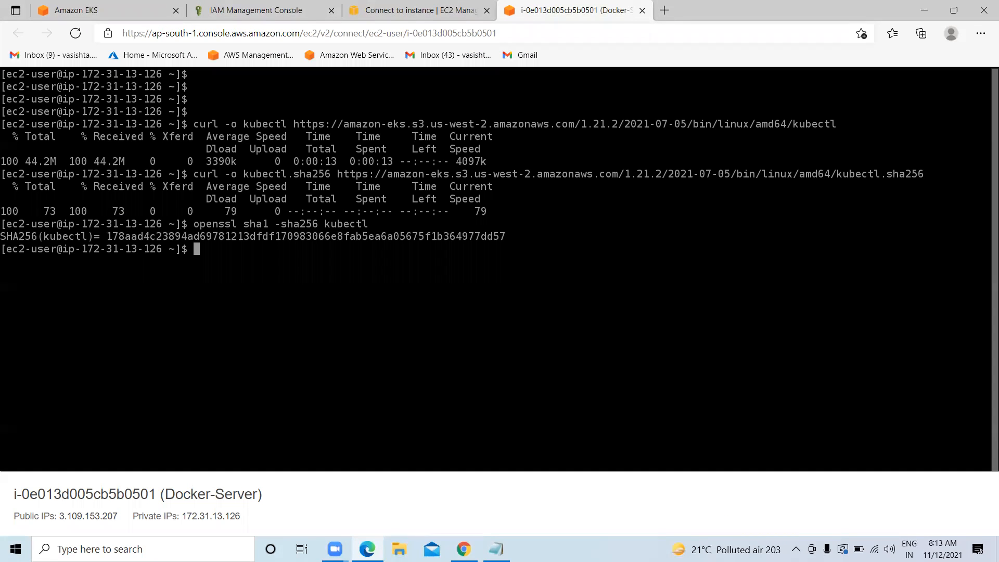
pyautogui.click(462, 549)
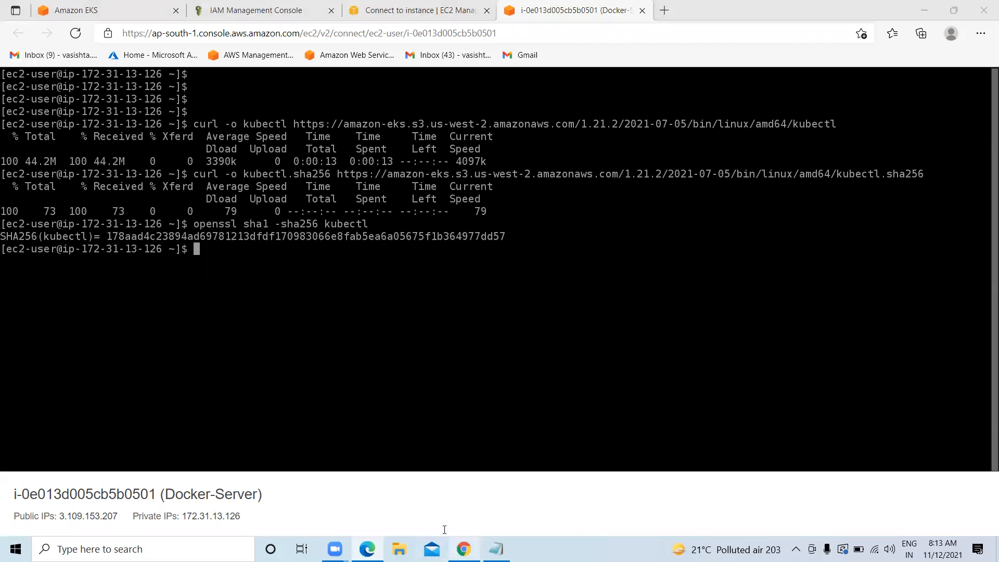
pyautogui.scroll(-2, 357, 399)
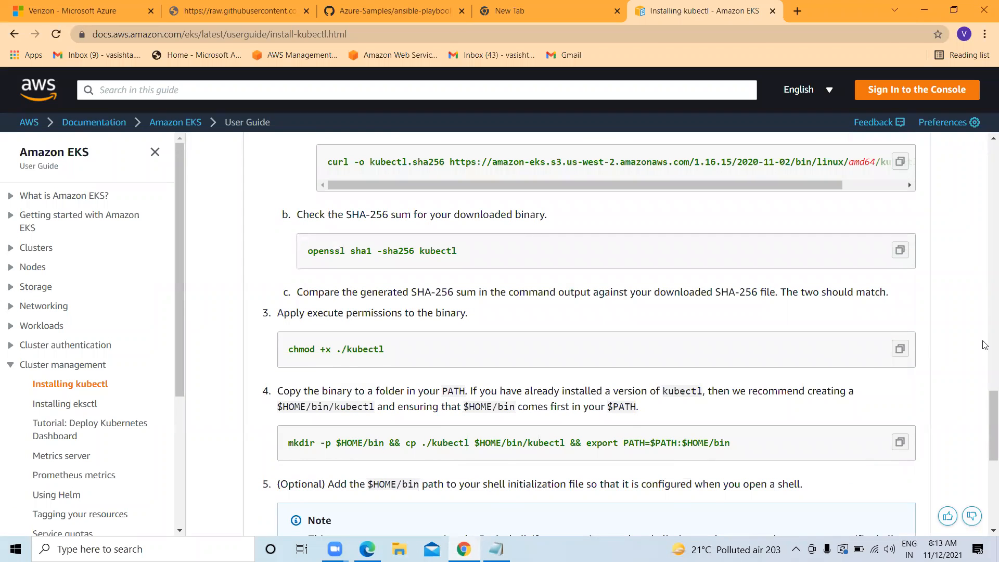
# Paste chmod +x ./kubectl into the terminal to make kubectl executable
pyautogui.click(898, 353)
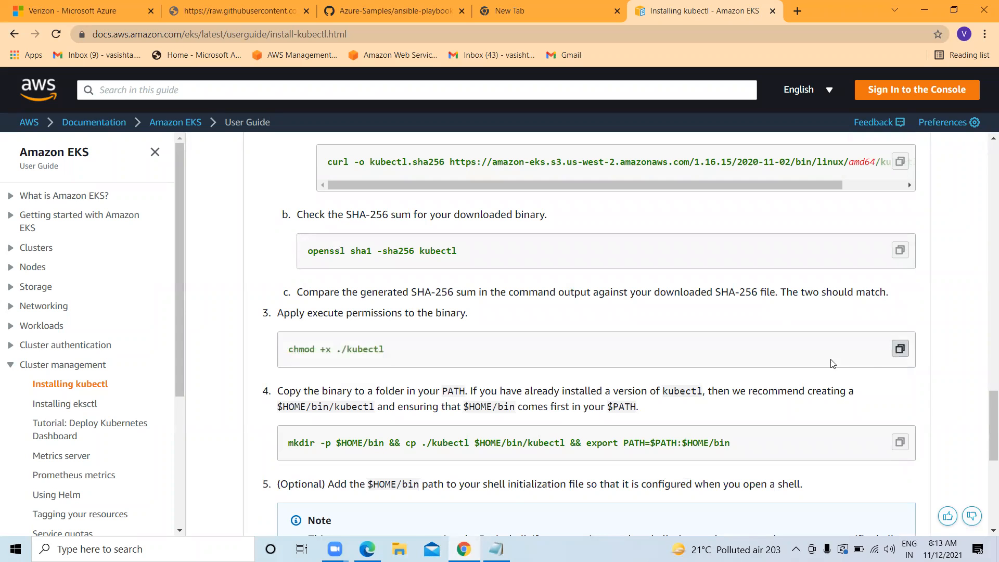
pyautogui.click(368, 549)
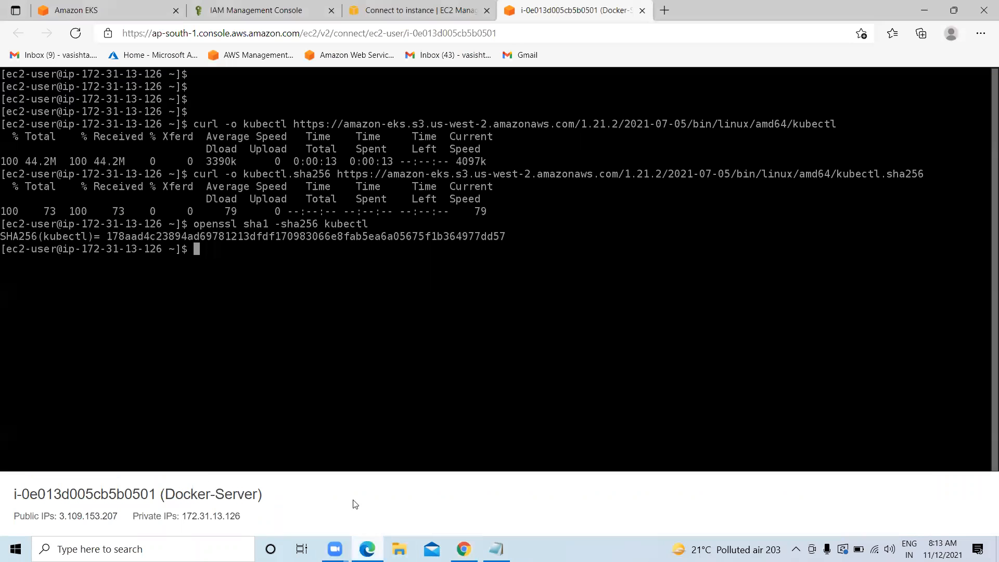
pyautogui.write('v')
pyautogui.press('BackSpace')
pyautogui.hotkey('ctrl', 'v')
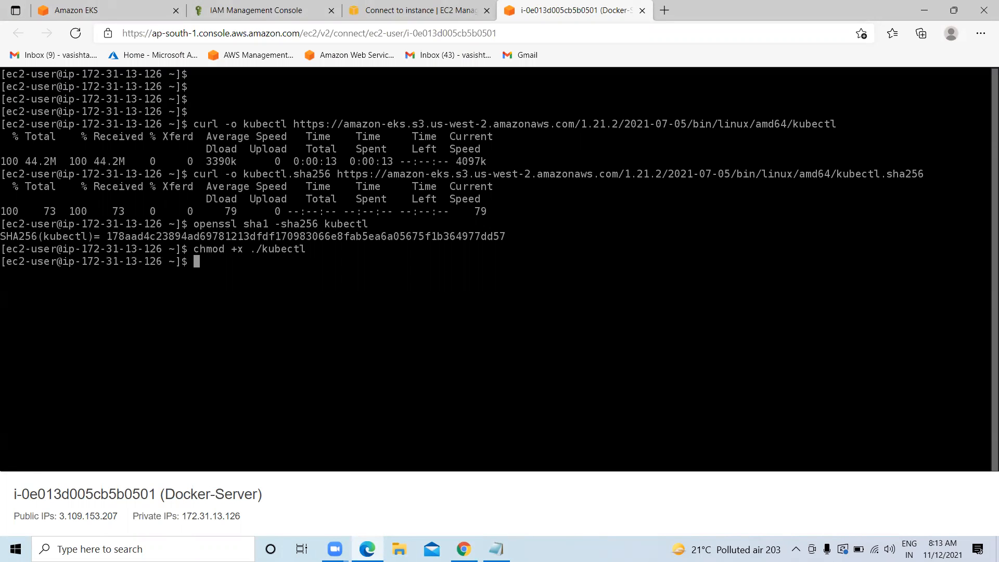
# Run the mkdir, cp and export PATH command installing kubectl into $HOME/bin
pyautogui.click(458, 546)
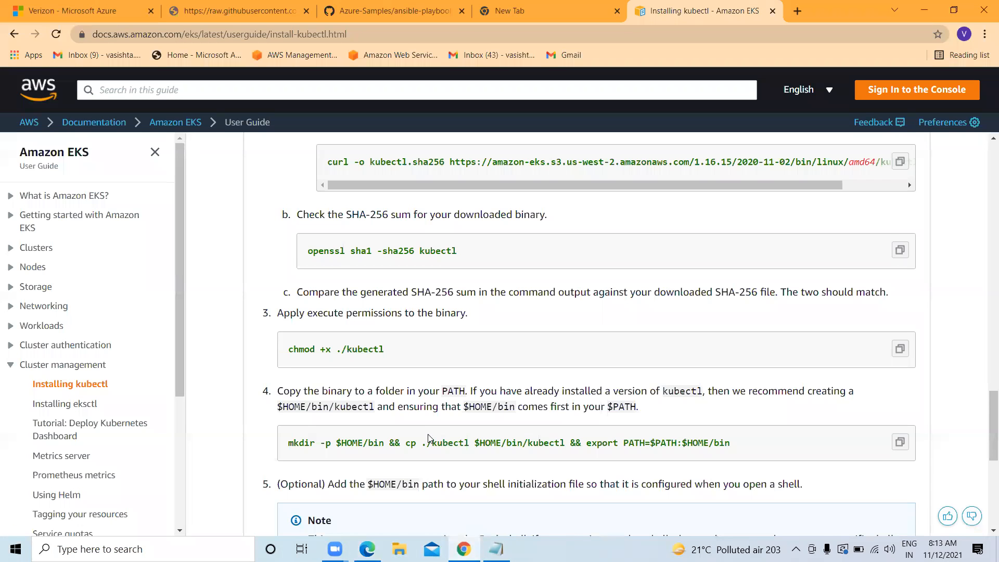
pyautogui.scroll(-2, 429, 439)
pyautogui.click(900, 311)
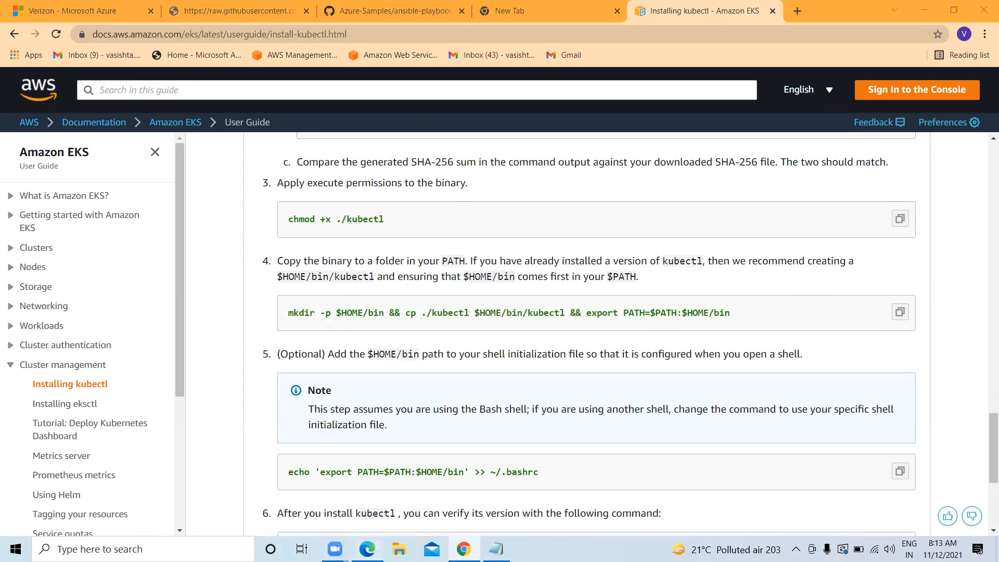
pyautogui.click(366, 549)
pyautogui.hotkey('ctrl', 'v')
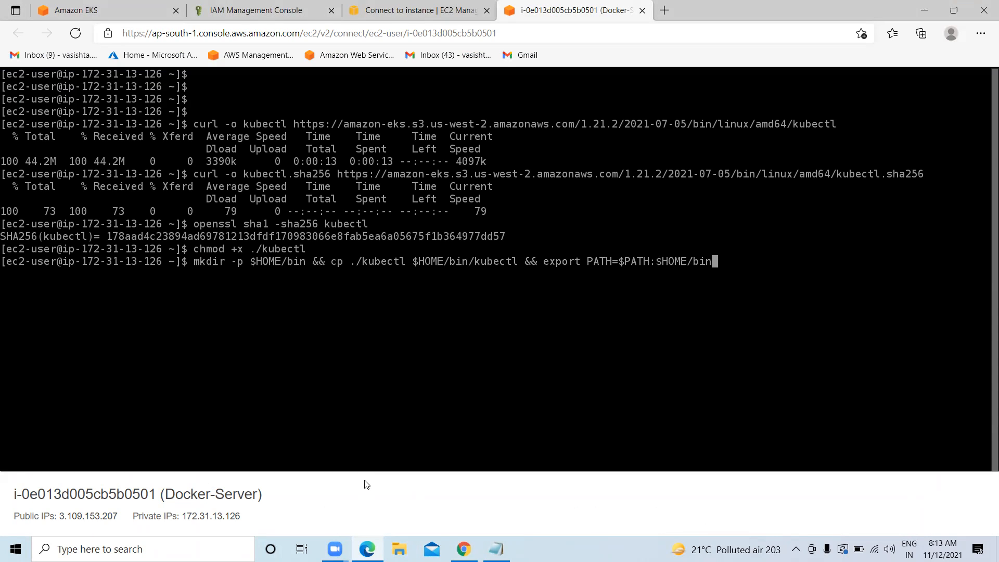
pyautogui.press('Return')
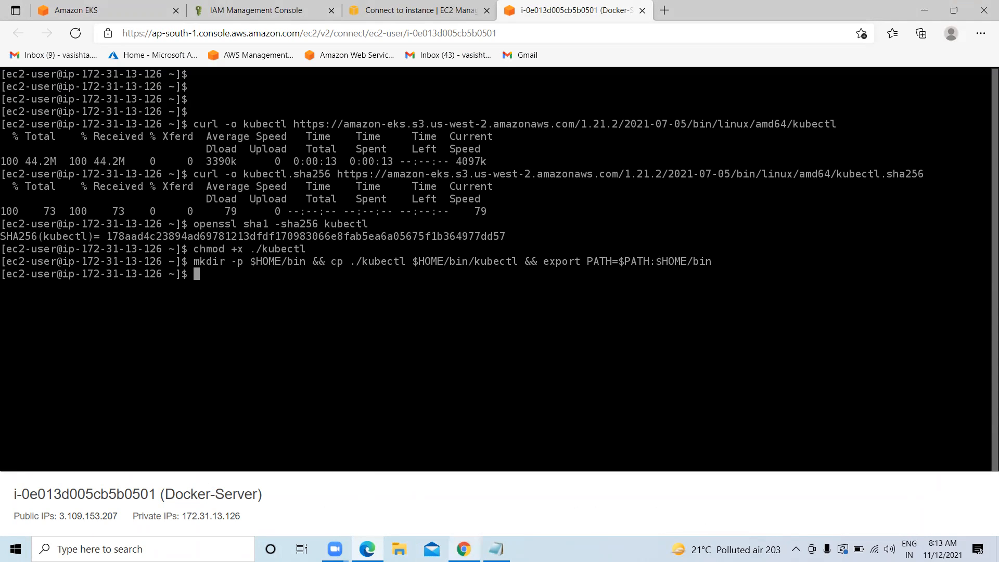
# Append the $HOME/bin PATH export to ~/.bashrc
pyautogui.click(463, 548)
pyautogui.scroll(-3, 366, 429)
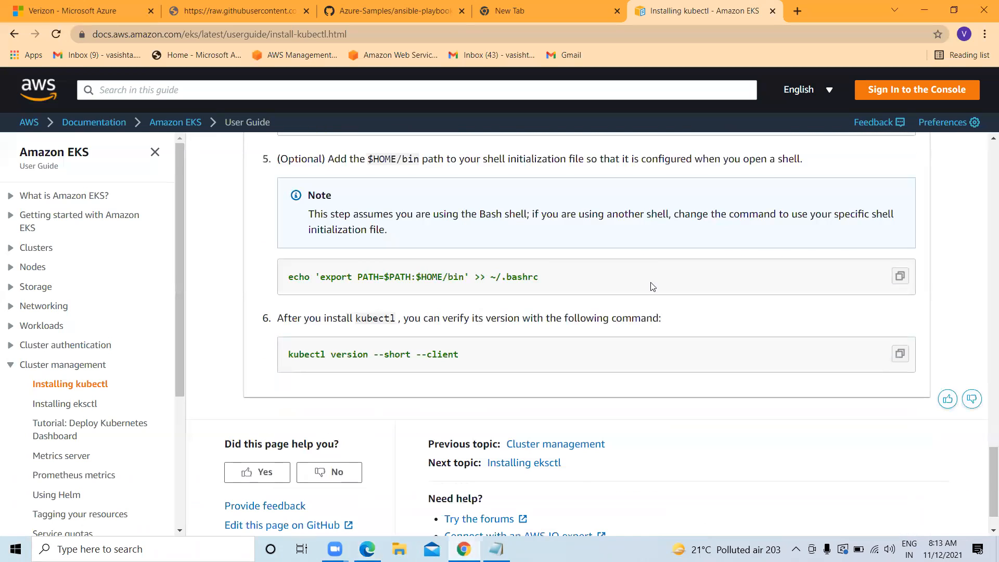
pyautogui.click(899, 276)
pyautogui.click(366, 548)
pyautogui.hotkey('ctrl', 'v')
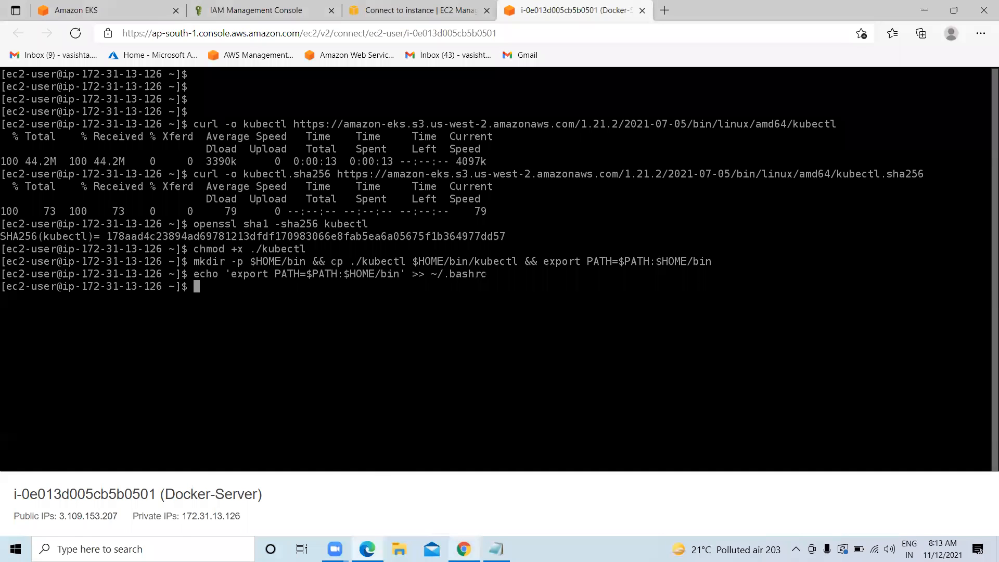
# Run kubectl version --short --client to confirm client version v1.21.2
pyautogui.click(463, 548)
pyautogui.scroll(-1, 466, 465)
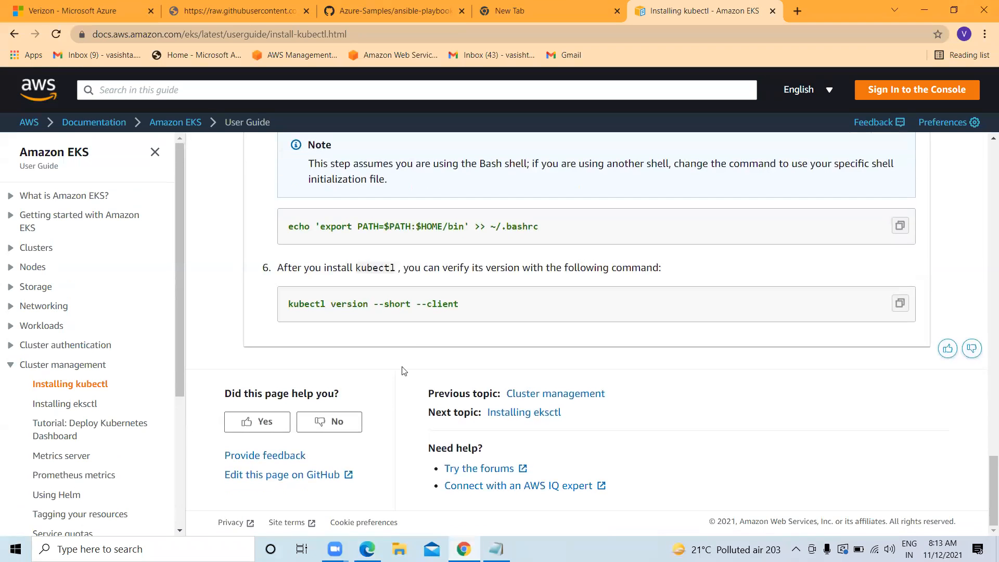
pyautogui.click(899, 302)
pyautogui.click(367, 549)
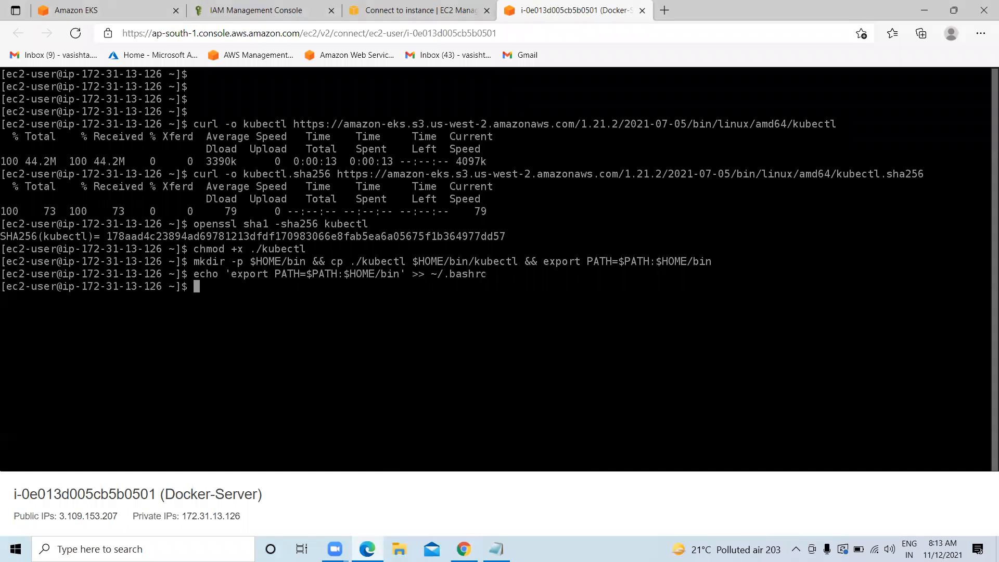
pyautogui.hotkey('ctrl', 'v')
pyautogui.press('Return')
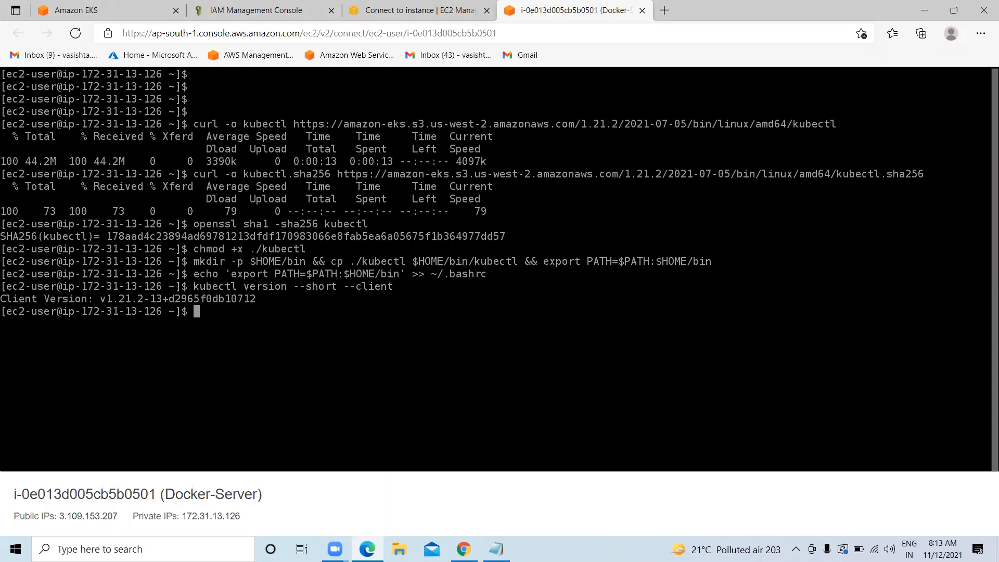
# Try a mistyped kubectl version command, then rerun the previous version check
pyautogui.write("kebectl version'")
pyautogui.press('BackSpace')
pyautogui.press('Return')
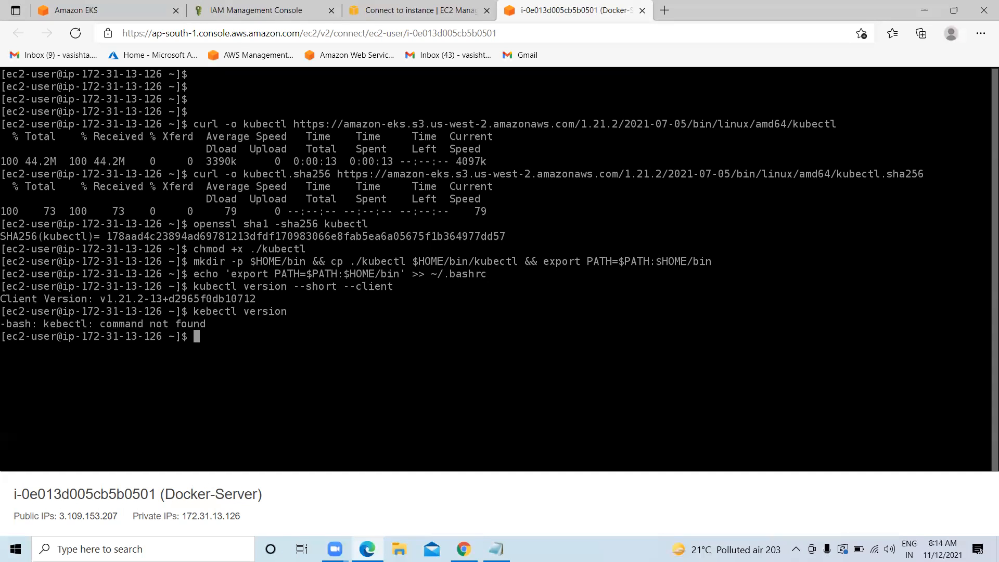
pyautogui.press('Up')
pyautogui.press('Up')
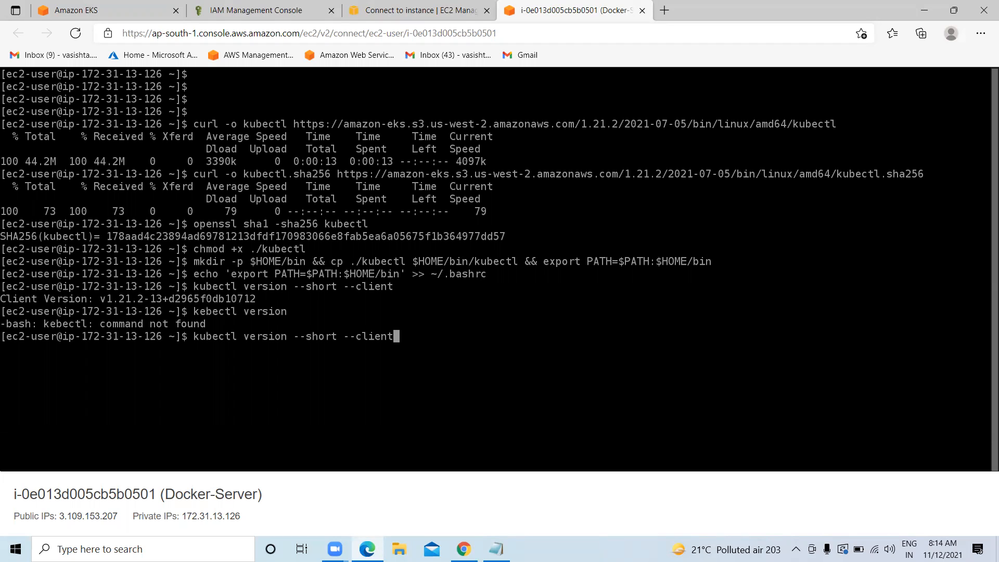
pyautogui.press('Return')
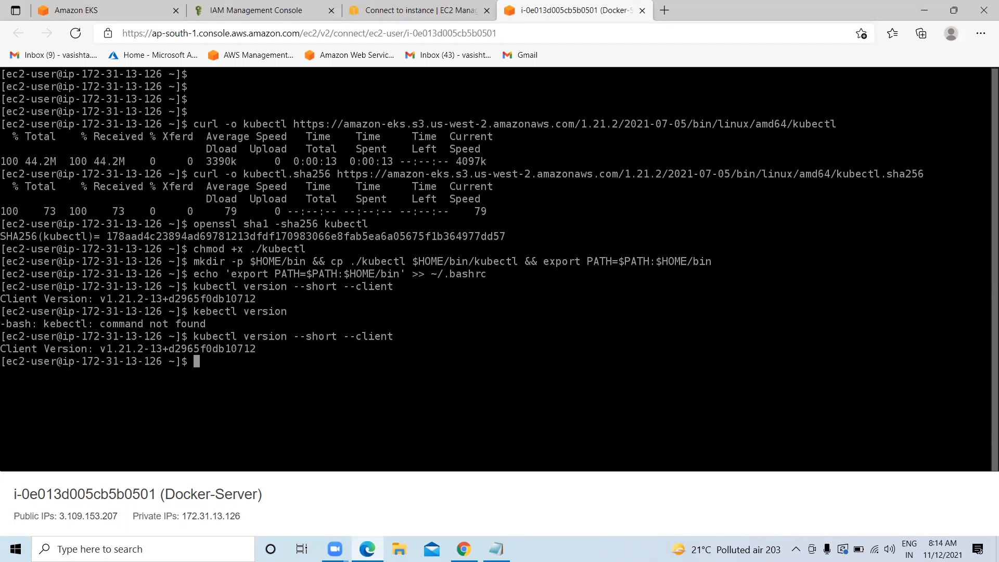
# Clear the Docker-Server terminal and return to the verizon-cluster1 EKS page
pyautogui.write('clear')
pyautogui.press('Return')
pyautogui.press('Return')
pyautogui.press('Return')
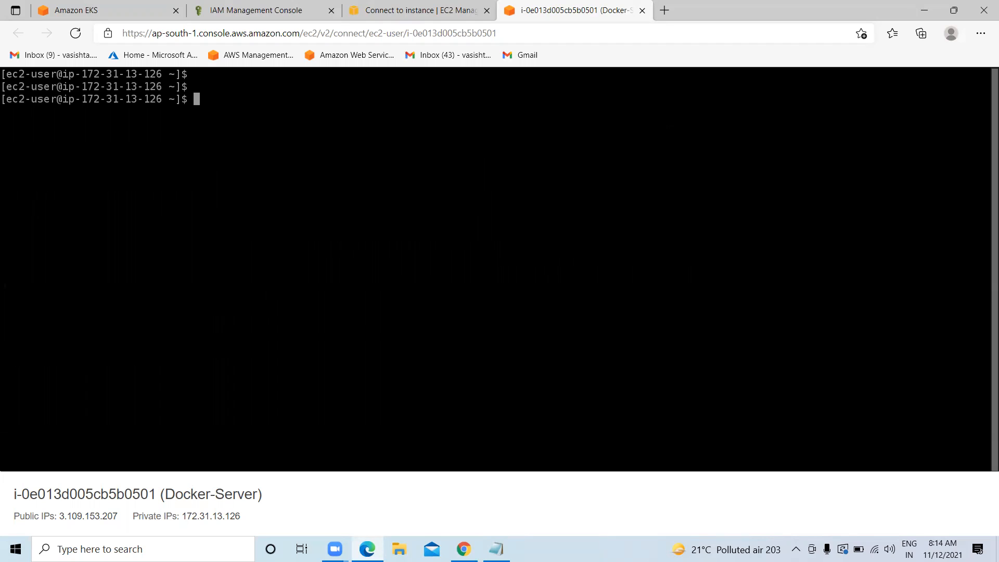
pyautogui.press('Return')
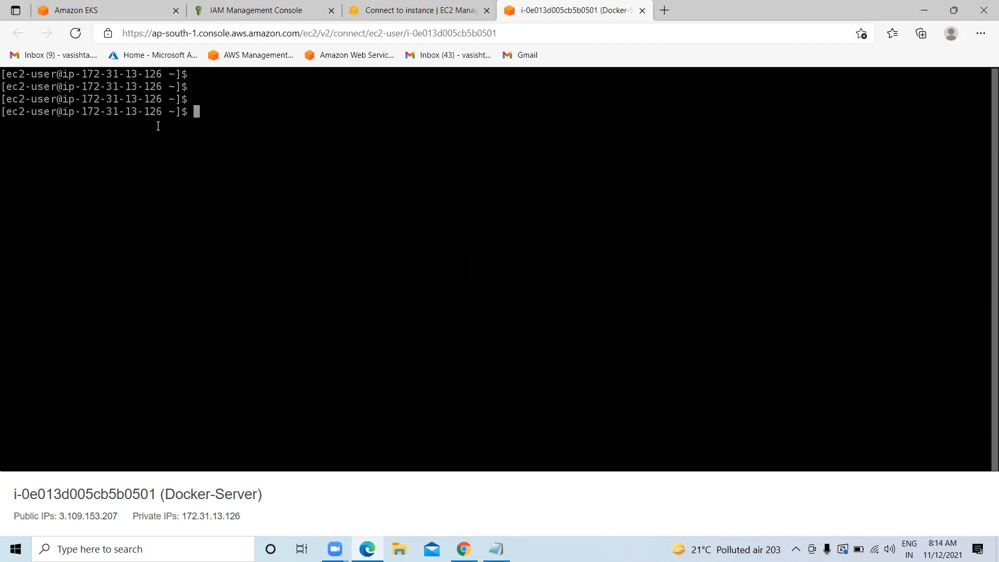
pyautogui.click(73, 11)
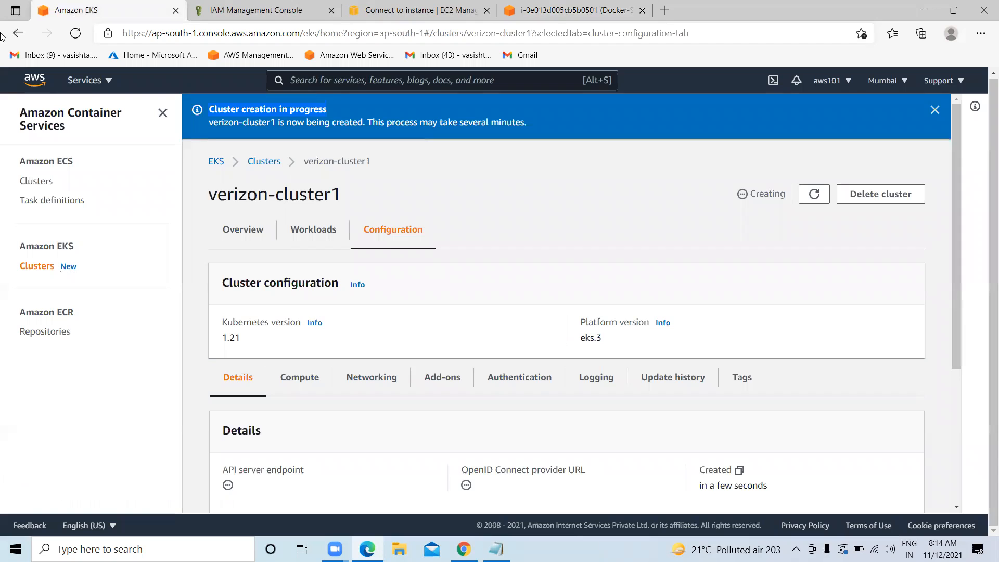
# In the EKS notes, select and copy the section from eks: down to the policies
pyautogui.click(495, 549)
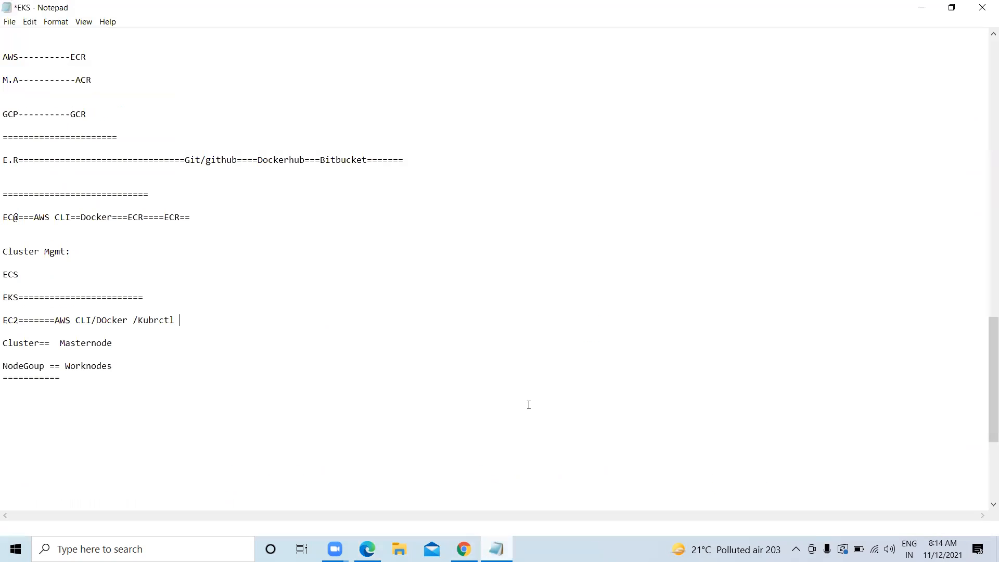
pyautogui.scroll(-1, 214, 323)
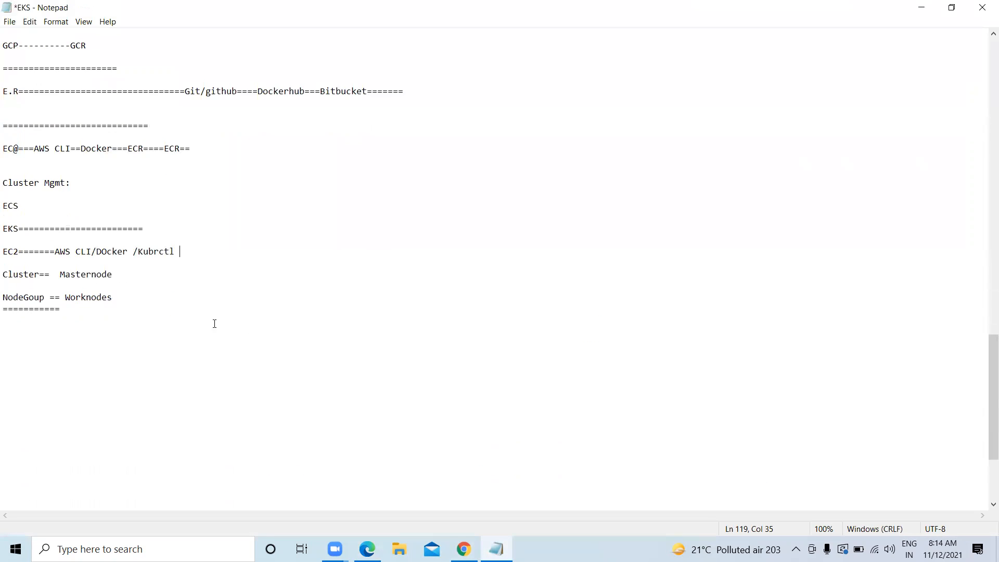
pyautogui.scroll(15, 127, 199)
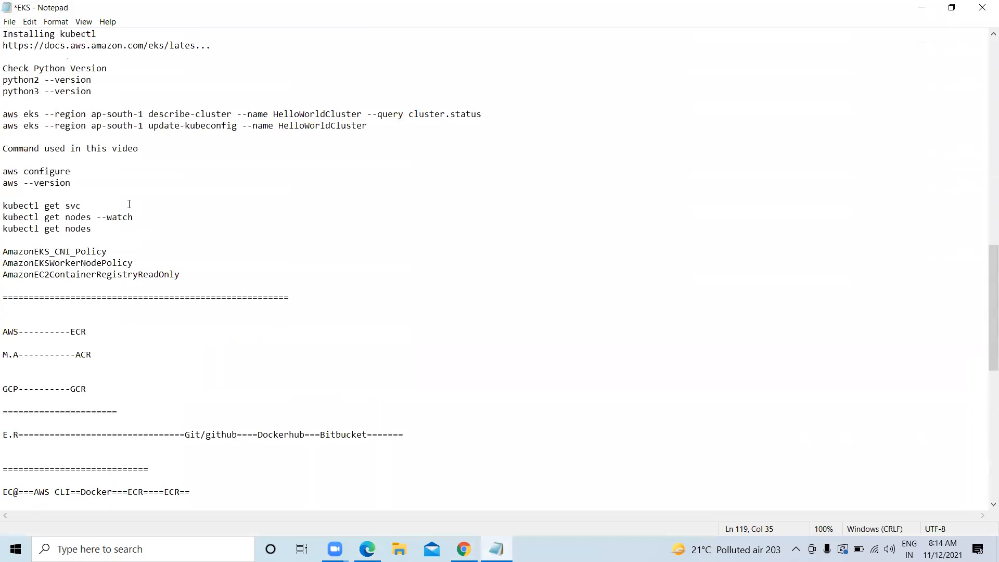
pyautogui.moveTo(370, 298); pyautogui.dragTo(33, 297)
pyautogui.moveTo(13, 297); pyautogui.dragTo(4, 295)
pyautogui.doubleClick(5, 290)
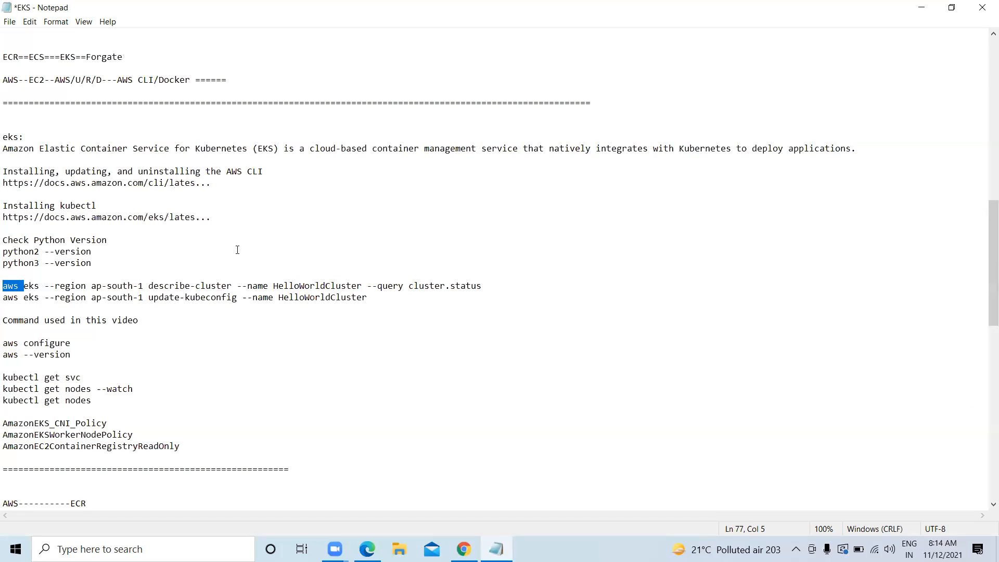
pyautogui.moveTo(183, 446); pyautogui.dragTo(5, 204)
pyautogui.moveTo(265, 172); pyautogui.dragTo(5, 168)
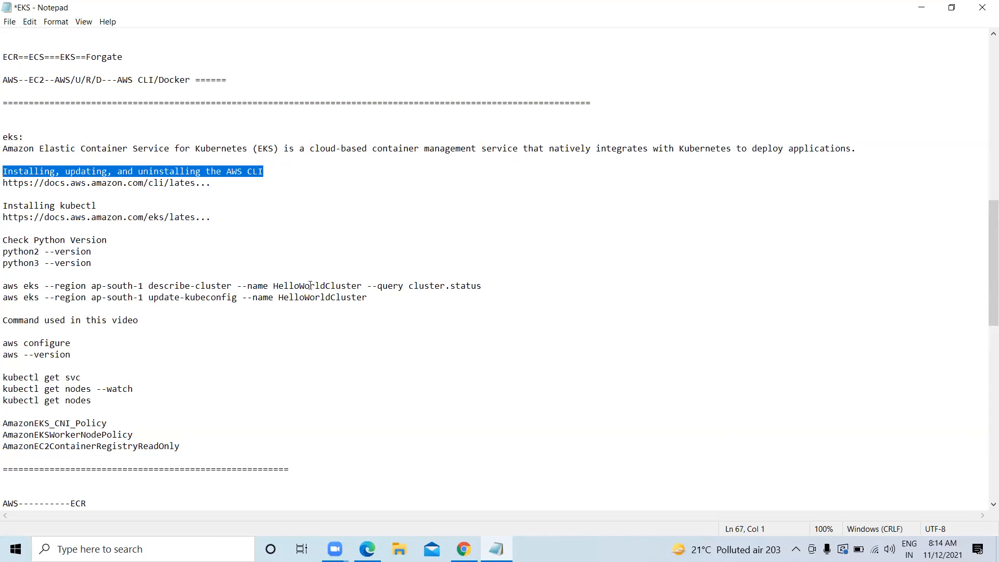
pyautogui.click(391, 359)
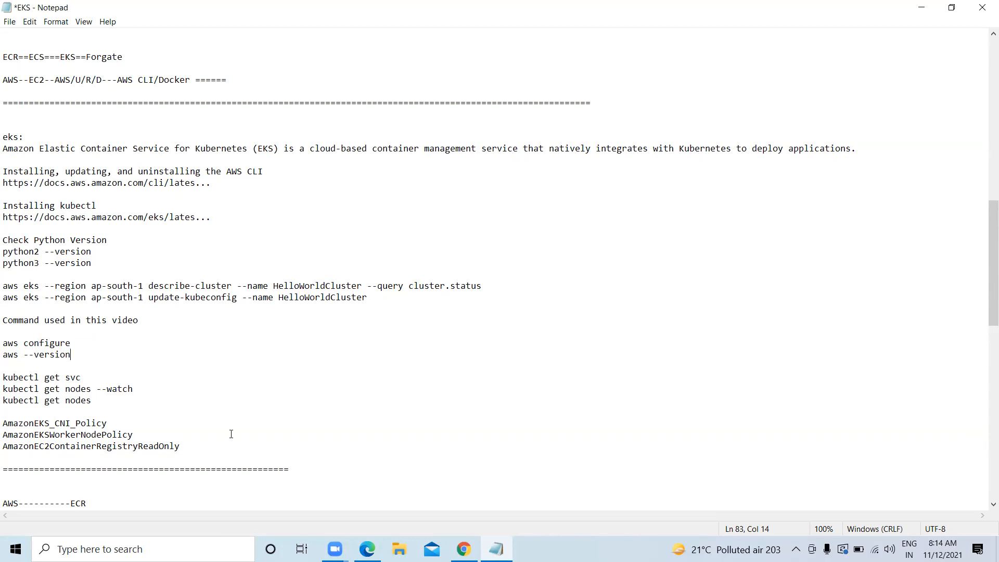
pyautogui.moveTo(228, 454); pyautogui.dragTo(4, 136)
pyautogui.rightClick(89, 152)
pyautogui.click(120, 190)
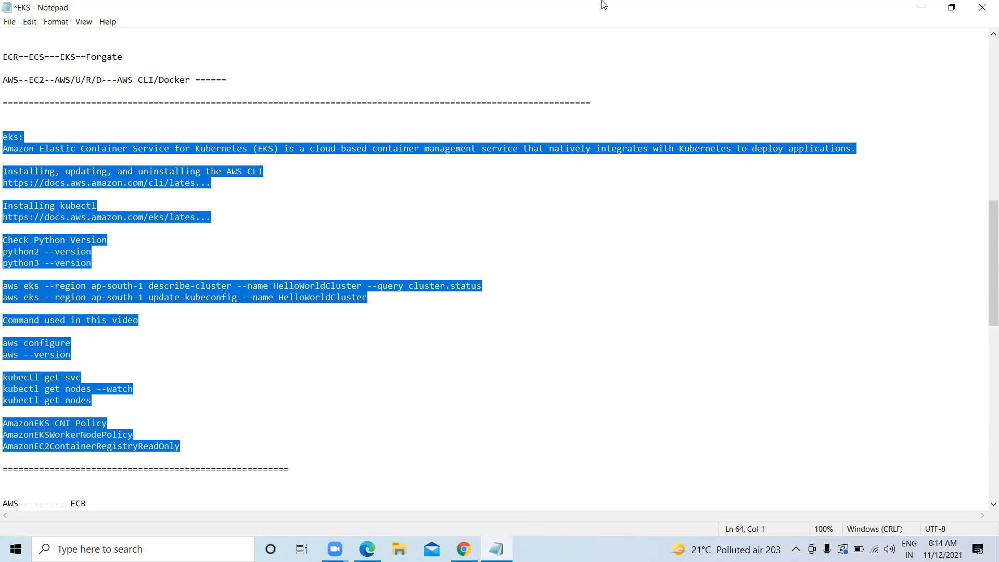
# Copy the describe-cluster and update-kubeconfig lines for HelloWorldCluster, then scroll down to Cluster Mgmt
pyautogui.click(667, 76)
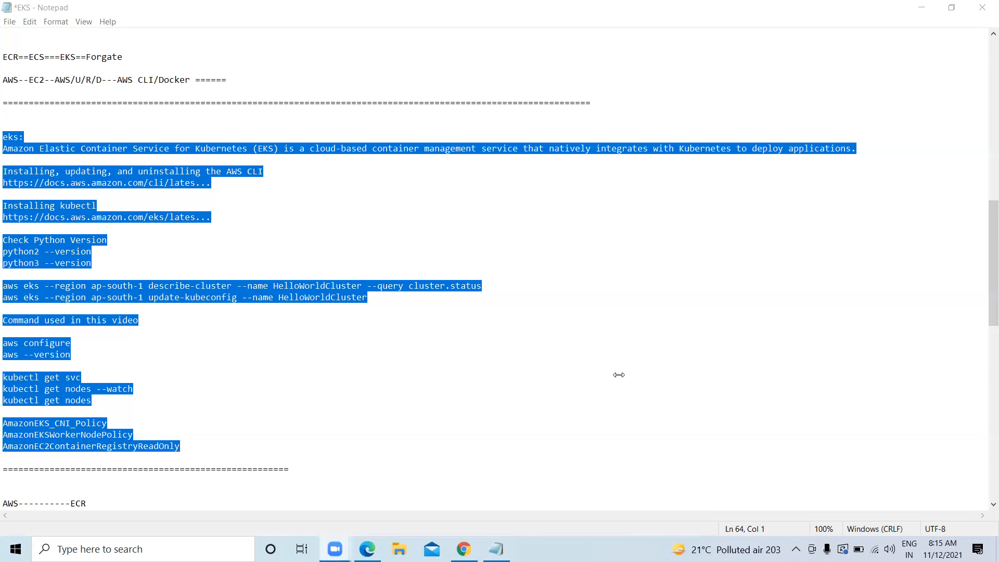
pyautogui.click(296, 374)
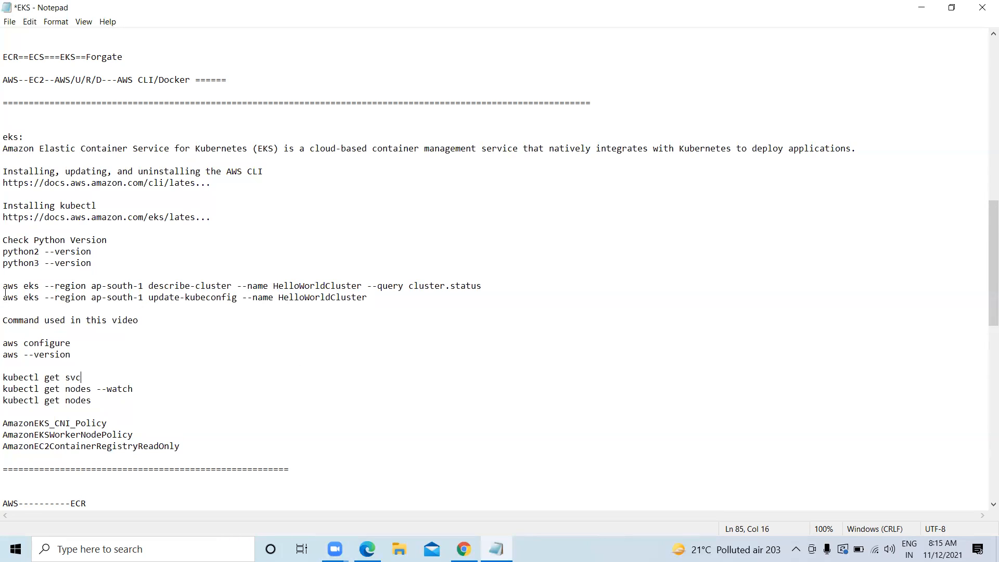
pyautogui.moveTo(5, 292); pyautogui.dragTo(4, 286)
pyautogui.moveTo(435, 286); pyautogui.dragTo(31, 277)
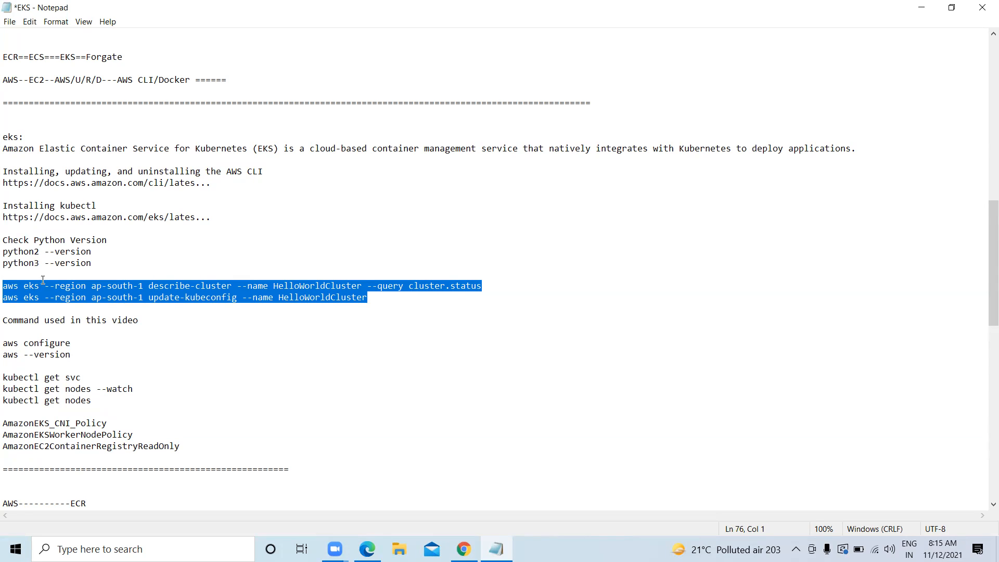
pyautogui.rightClick(47, 291)
pyautogui.click(68, 326)
pyautogui.scroll(-20, 169, 316)
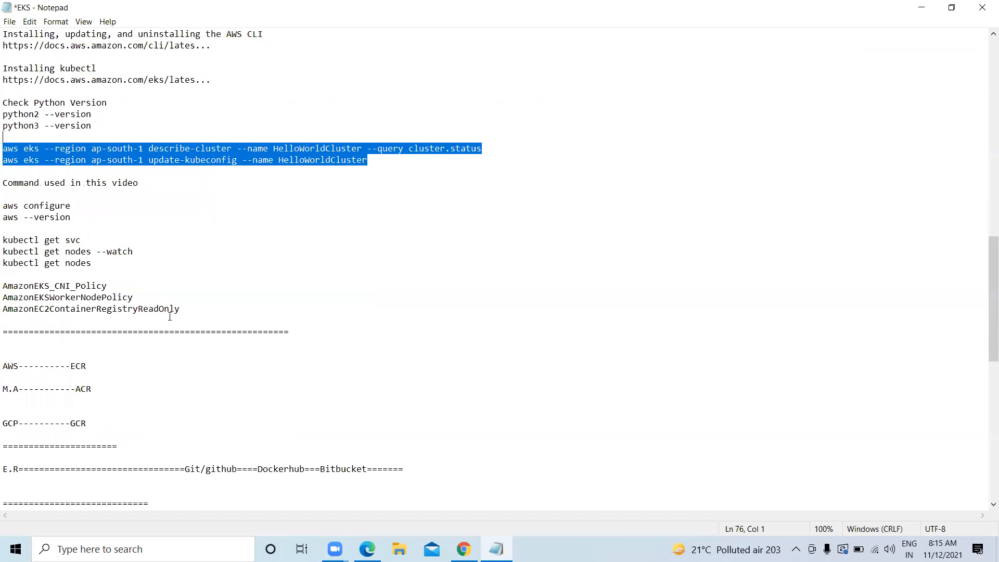
# Paste both aws eks commands below Cluster Mgmt and change the first to verizon-cluster1
pyautogui.click(29, 207)
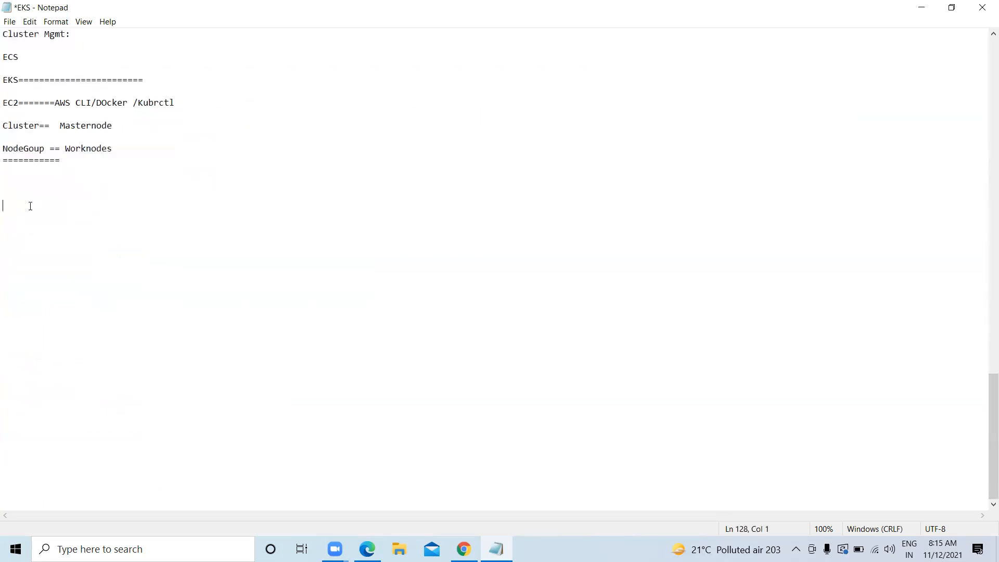
pyautogui.hotkey('ctrl', 'v')
pyautogui.click(189, 260)
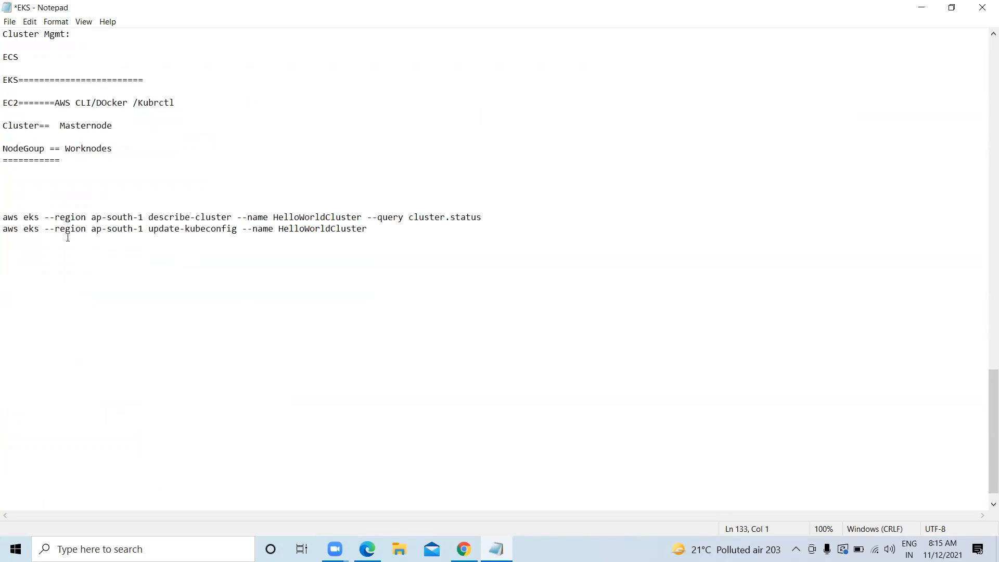
pyautogui.click(92, 217)
pyautogui.moveTo(92, 217); pyautogui.dragTo(142, 217)
pyautogui.moveTo(273, 218); pyautogui.dragTo(342, 215)
pyautogui.click(359, 216)
pyautogui.click(364, 216)
pyautogui.press('BackSpace')
pyautogui.press('BackSpace')
pyautogui.press('BackSpace')
pyautogui.press('BackSpace')
pyautogui.press('BackSpace')
pyautogui.press('BackSpace')
pyautogui.press('BackSpace')
pyautogui.press('BackSpace')
pyautogui.press('BackSpace')
pyautogui.press('BackSpace')
pyautogui.press('BackSpace')
pyautogui.press('BackSpace')
pyautogui.press('BackSpace')
pyautogui.press('BackSpace')
pyautogui.press('BackSpace')
pyautogui.press('BackSpace')
pyautogui.press('BackSpace')
pyautogui.write('verizon-cluster1')
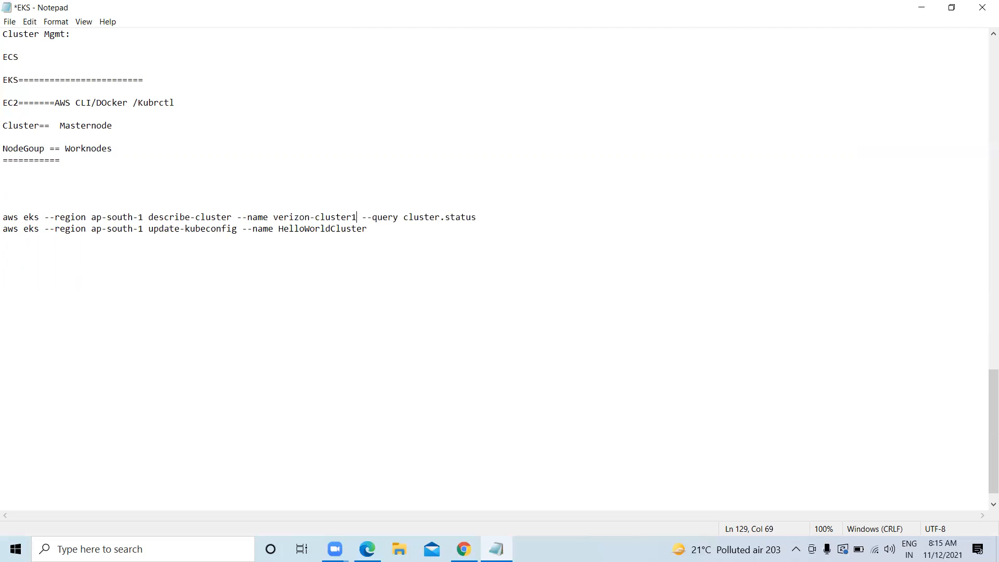
# Change the second command to verizon-cluster1 and copy the describe-cluster line
pyautogui.click(376, 226)
pyautogui.press('BackSpace')
pyautogui.press('BackSpace')
pyautogui.press('BackSpace')
pyautogui.press('BackSpace')
pyautogui.press('BackSpace')
pyautogui.press('BackSpace')
pyautogui.press('BackSpace')
pyautogui.press('BackSpace')
pyautogui.press('BackSpace')
pyautogui.press('BackSpace')
pyautogui.press('BackSpace')
pyautogui.press('BackSpace')
pyautogui.press('BackSpace')
pyautogui.press('BackSpace')
pyautogui.press('BackSpace')
pyautogui.press('BackSpace')
pyautogui.press('BackSpace')
pyautogui.write('verizon-cluster1')
pyautogui.click(28, 331)
pyautogui.moveTo(499, 224); pyautogui.dragTo(5, 213)
pyautogui.click(450, 266)
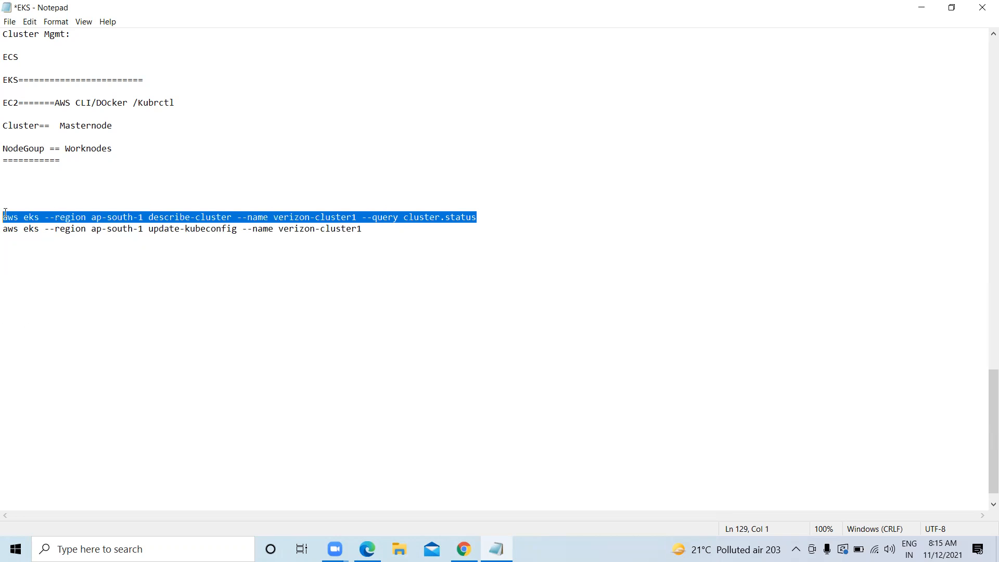
pyautogui.rightClick(28, 217)
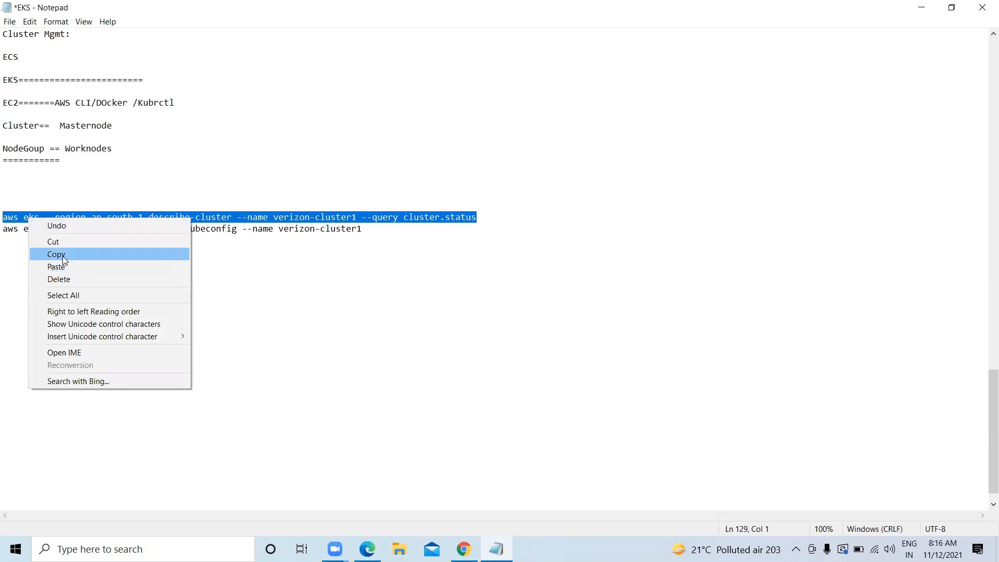
pyautogui.click(62, 255)
pyautogui.click(367, 549)
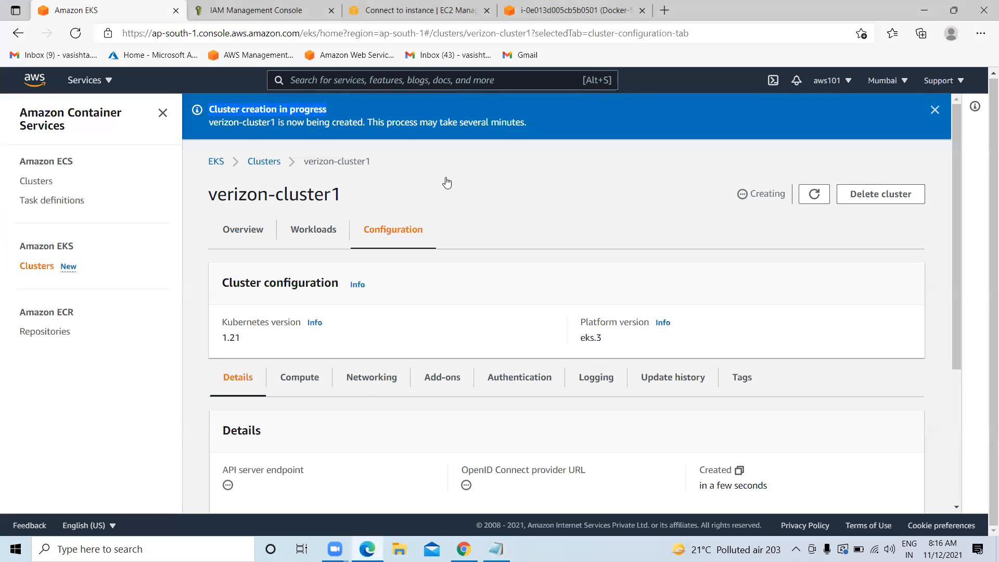
# Run the verizon-cluster1 describe-cluster status query in the Docker-Server terminal
pyautogui.hotkey('ctrl', '4')
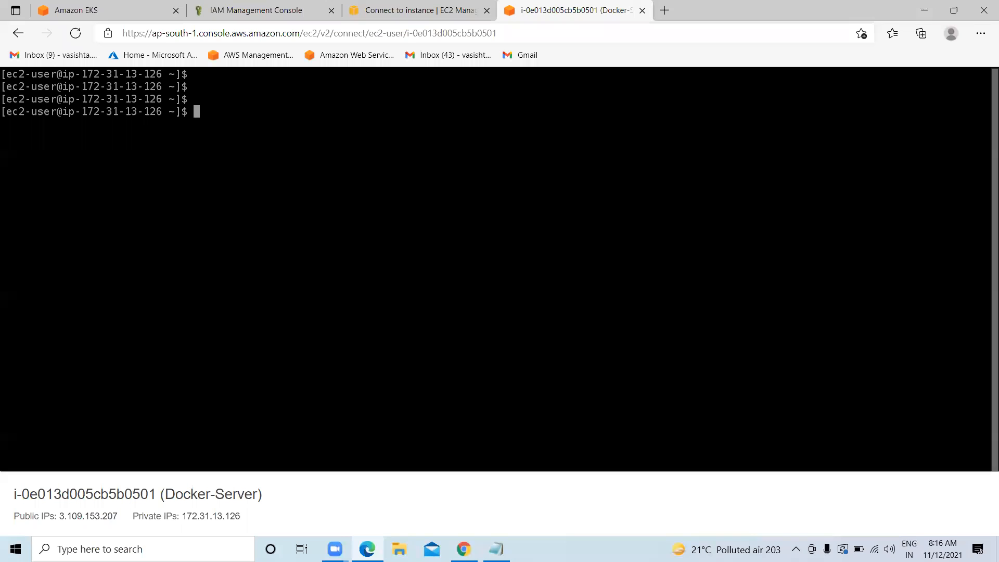
pyautogui.hotkey('ctrl', 'v')
pyautogui.press('Return')
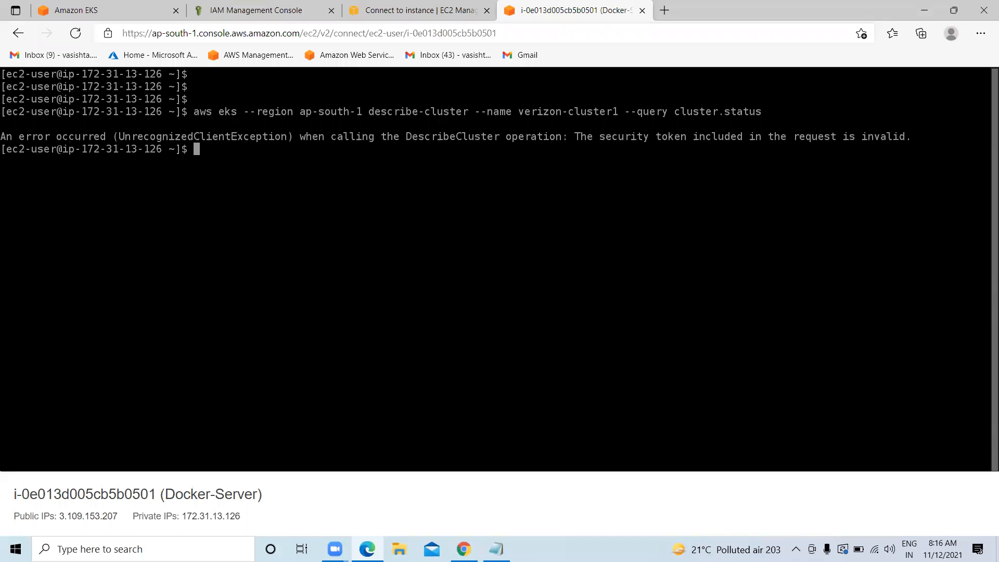
# Refresh the verizon-cluster1 EKS page several times to recheck its Creating status
pyautogui.click(59, 8)
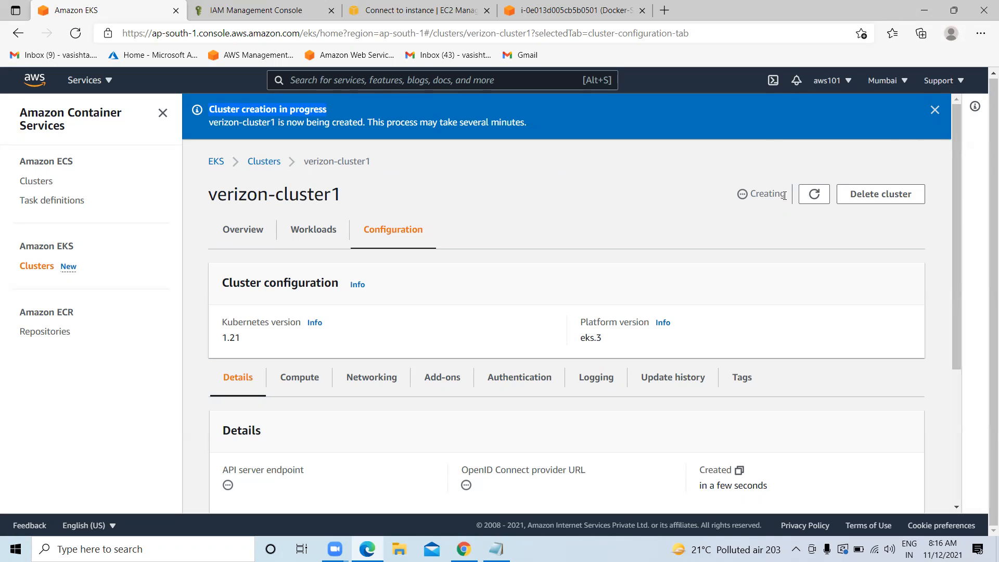
pyautogui.click(824, 200)
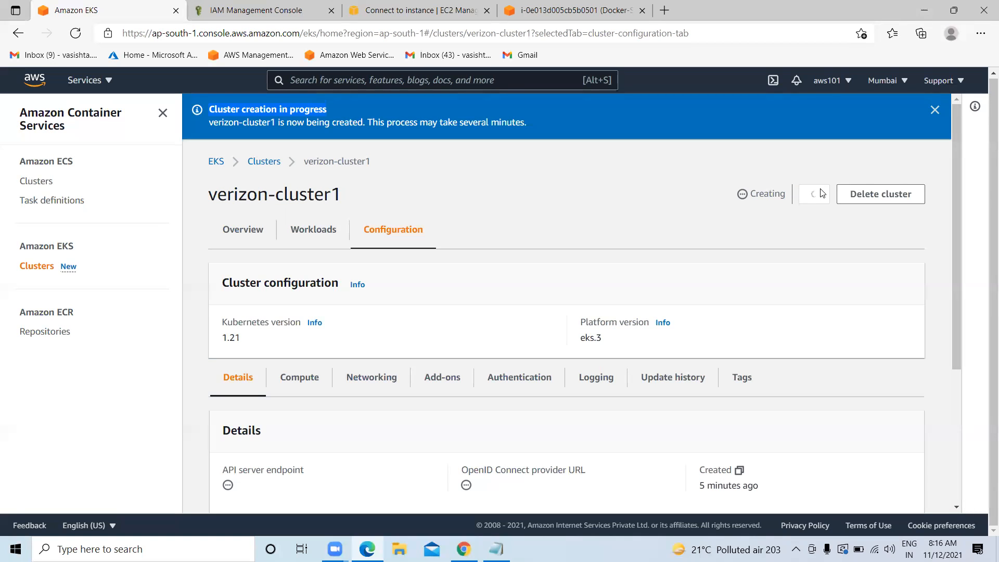
pyautogui.click(812, 196)
pyautogui.click(815, 197)
pyautogui.click(818, 196)
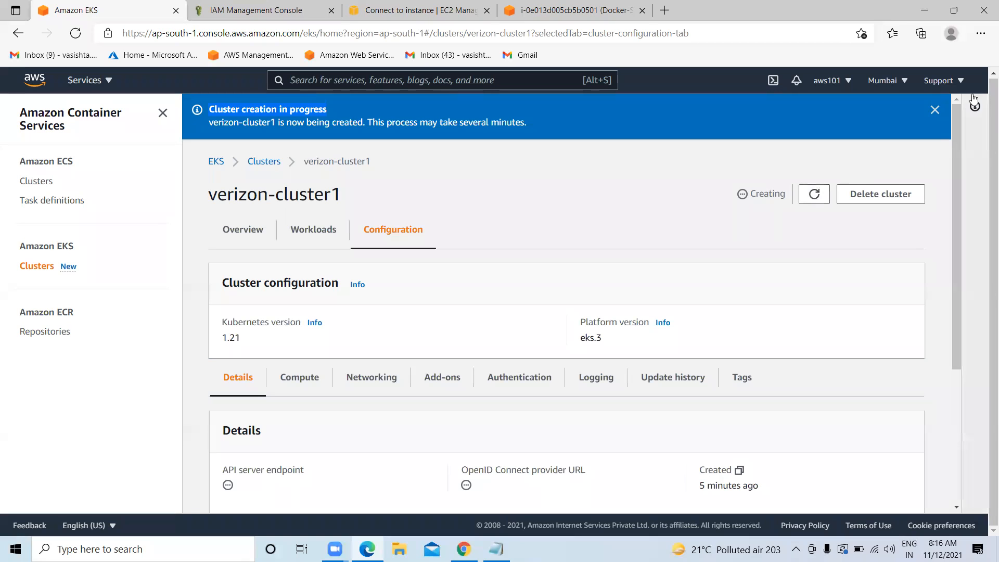
pyautogui.scroll(-1, 280, 173)
pyautogui.scroll(1, 289, 175)
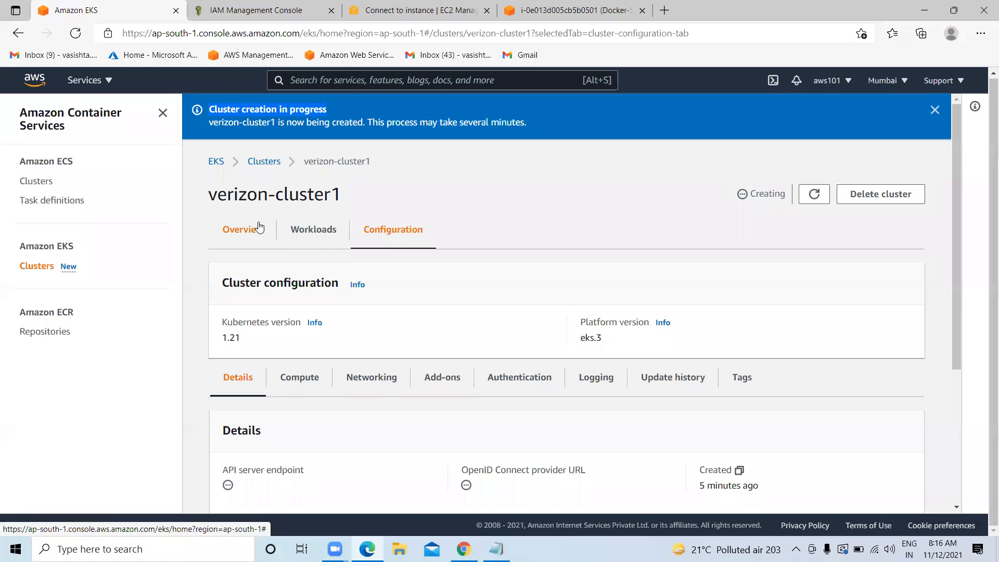
# Copy the cluster name verizon-cluster1 from the page title
pyautogui.moveTo(335, 191); pyautogui.dragTo(207, 193)
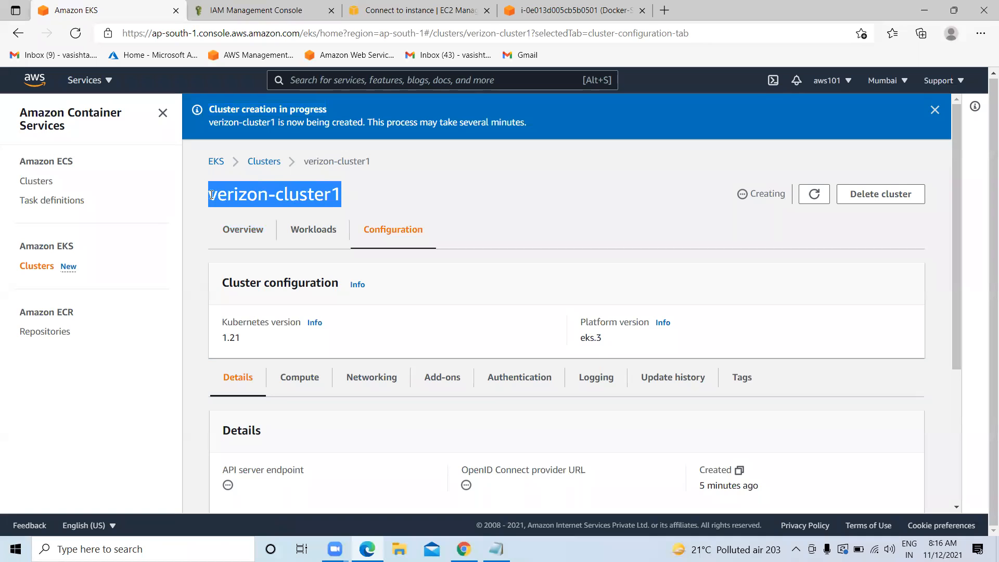
pyautogui.rightClick(239, 195)
pyautogui.click(271, 209)
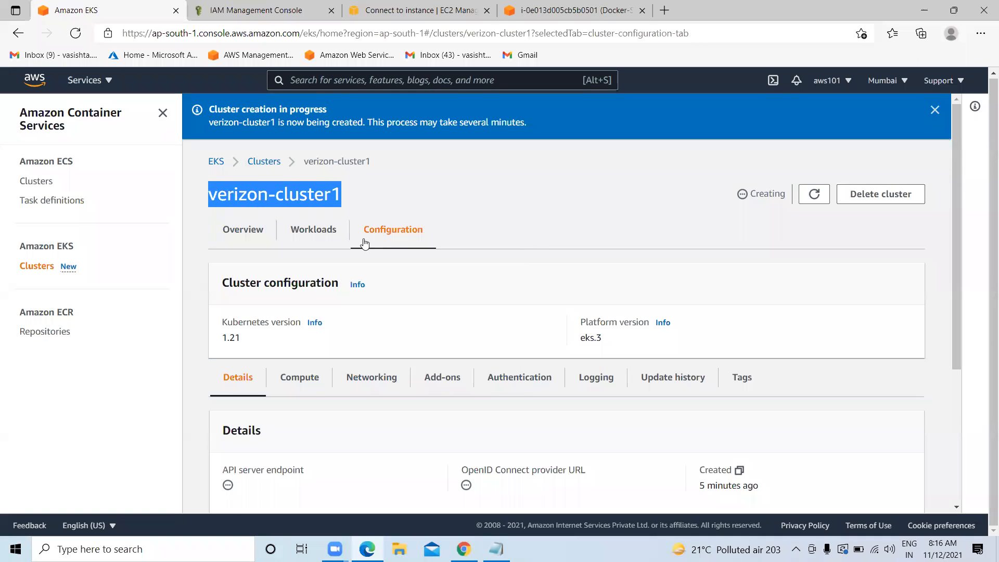
pyautogui.click(494, 547)
# Check verizon-cluster1 in both commands, then copy the whole describe-cluster --query cluster.status line
pyautogui.click(404, 331)
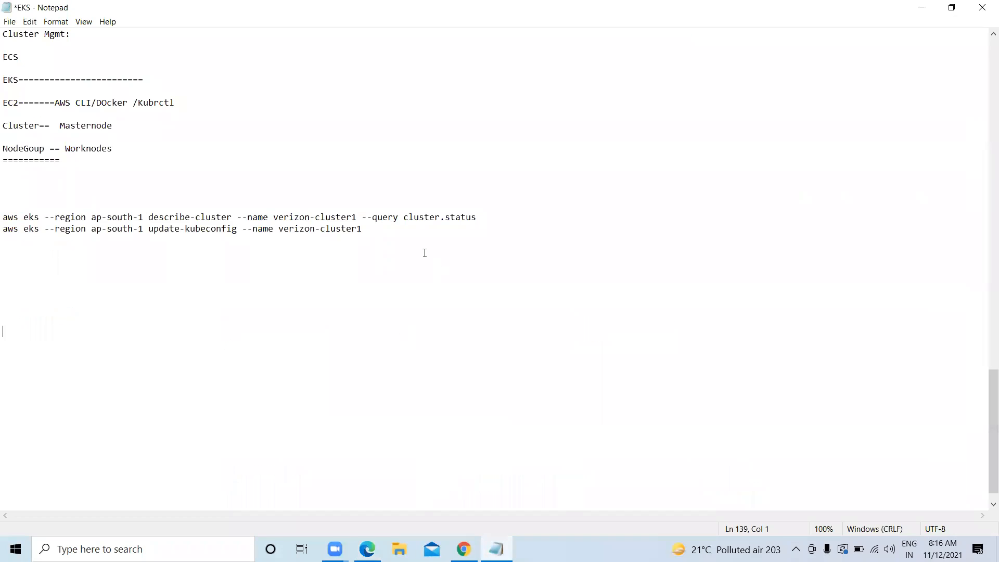
pyautogui.moveTo(357, 215); pyautogui.dragTo(274, 218)
pyautogui.press('Right')
pyautogui.moveTo(363, 227); pyautogui.dragTo(280, 230)
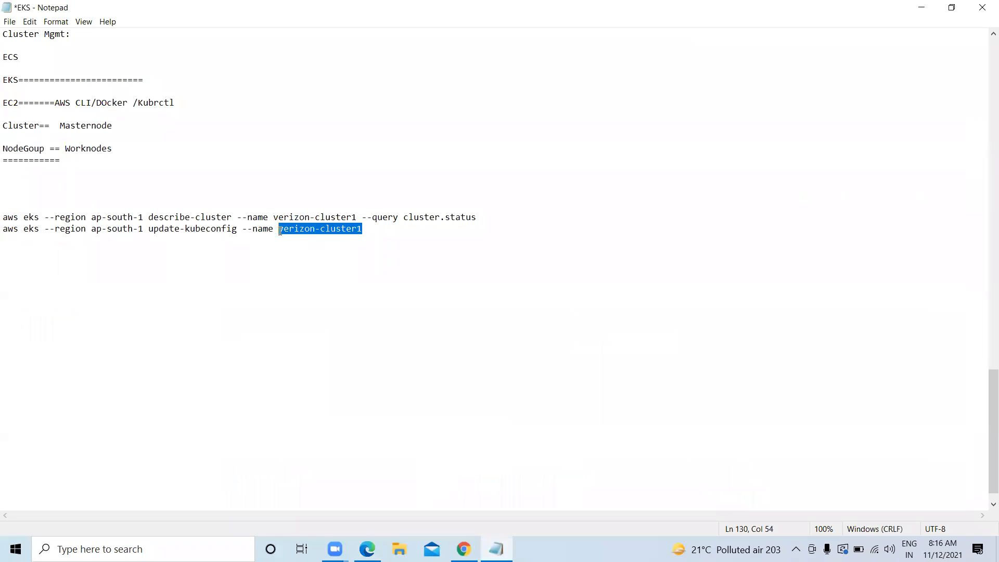
pyautogui.press('Right')
pyautogui.click(372, 249)
pyautogui.moveTo(493, 216); pyautogui.dragTo(132, 215)
pyautogui.moveTo(71, 217); pyautogui.dragTo(8, 217)
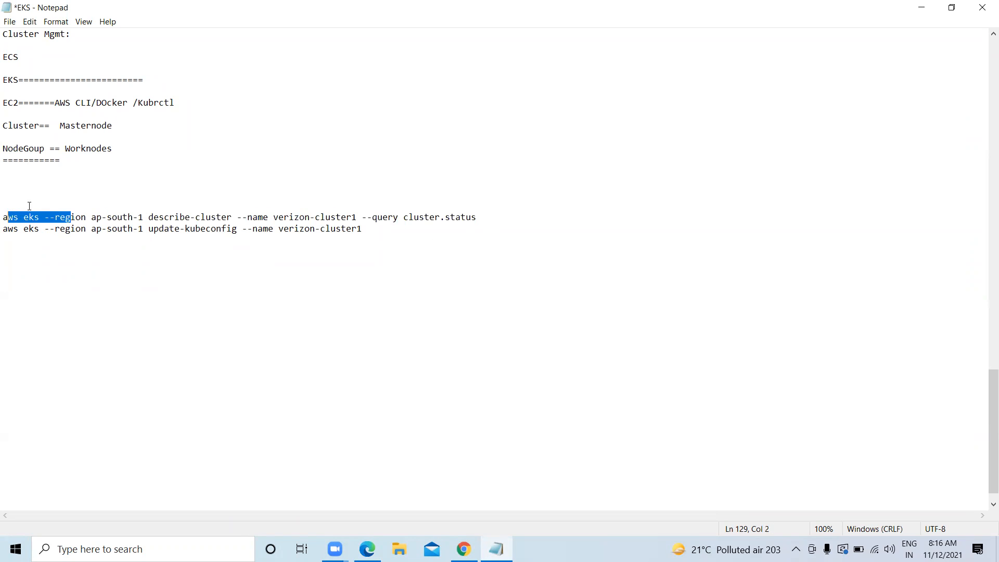
pyautogui.moveTo(494, 217); pyautogui.dragTo(3, 217)
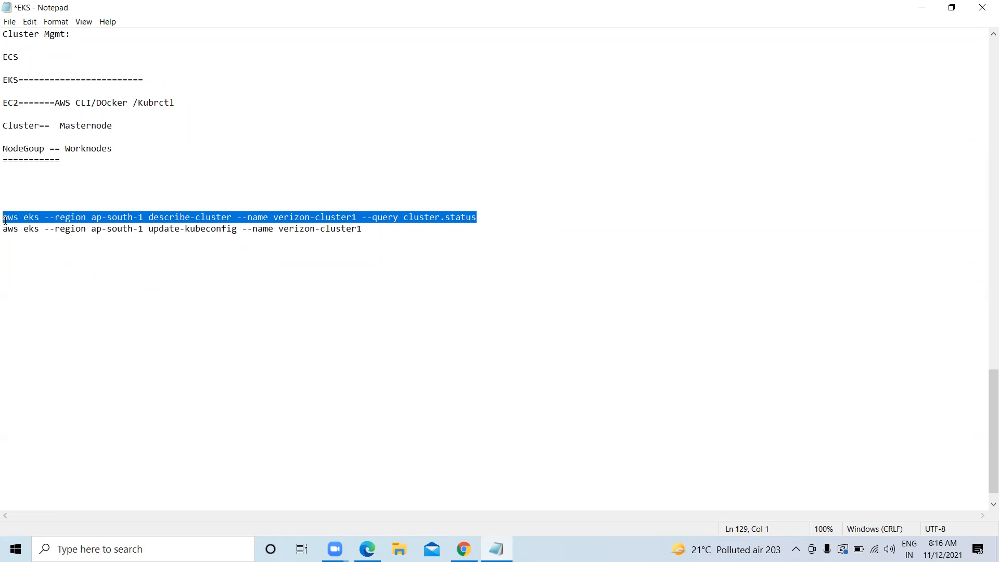
pyautogui.rightClick(92, 216)
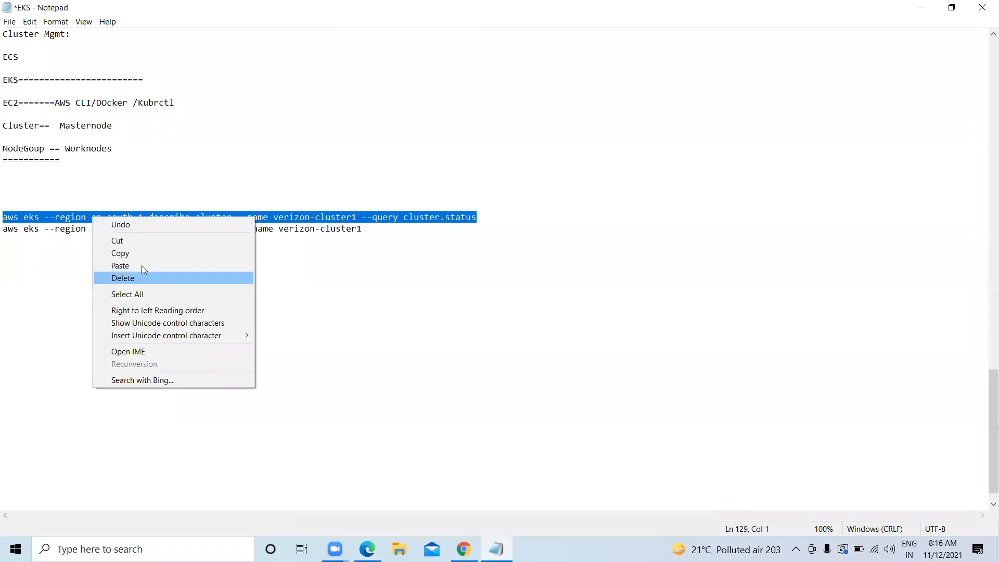
pyautogui.click(131, 249)
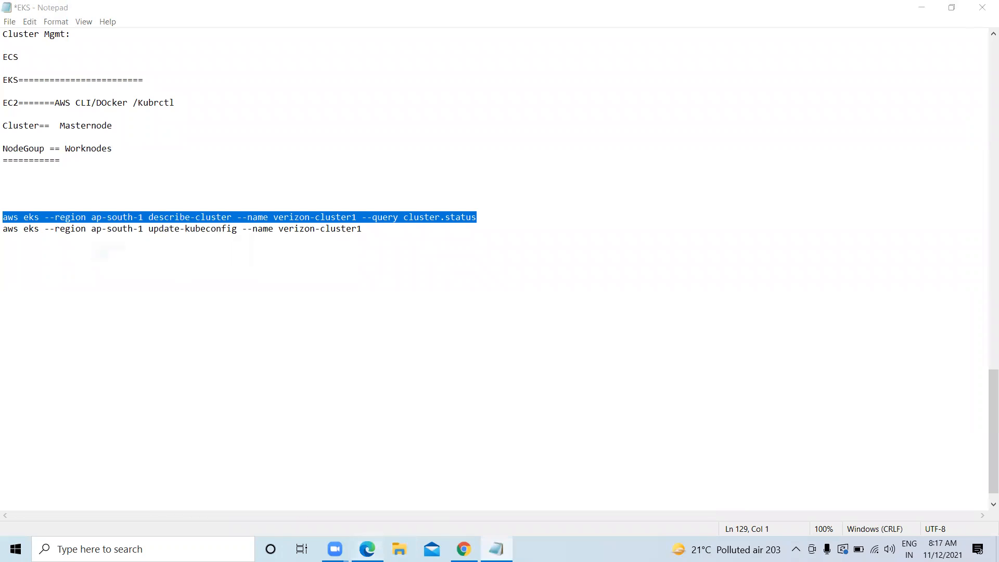
pyautogui.click(367, 548)
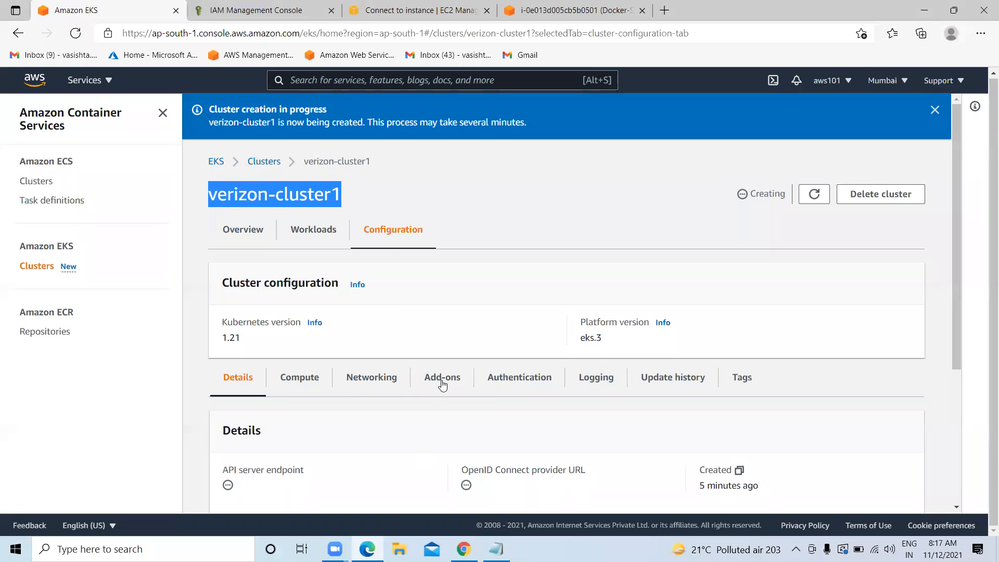
# Paste and rerun the describe-cluster status query on Docker-Server, getting the invalid-token error
pyautogui.click(522, 19)
pyautogui.hotkey('ctrl', 'v')
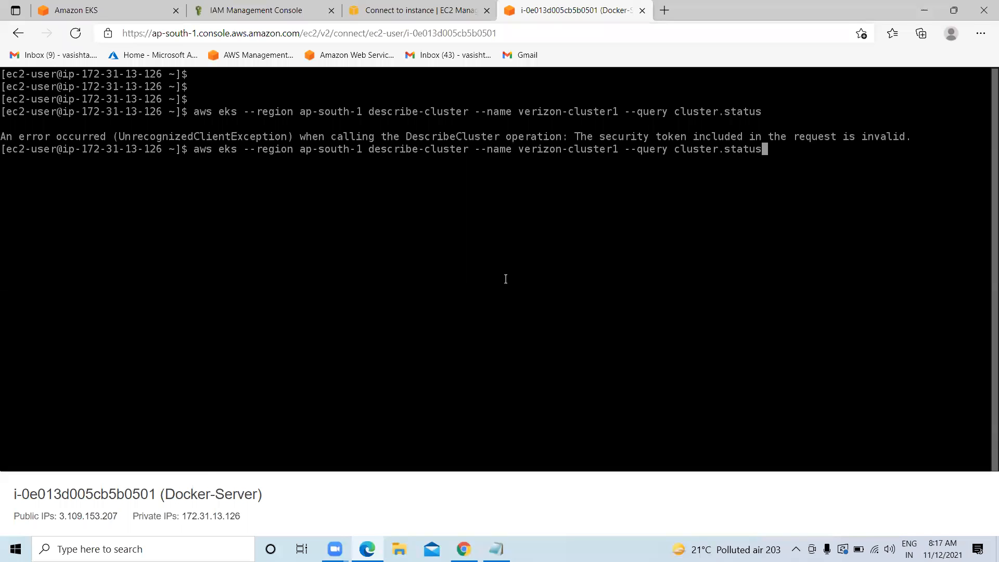
pyautogui.press('Return')
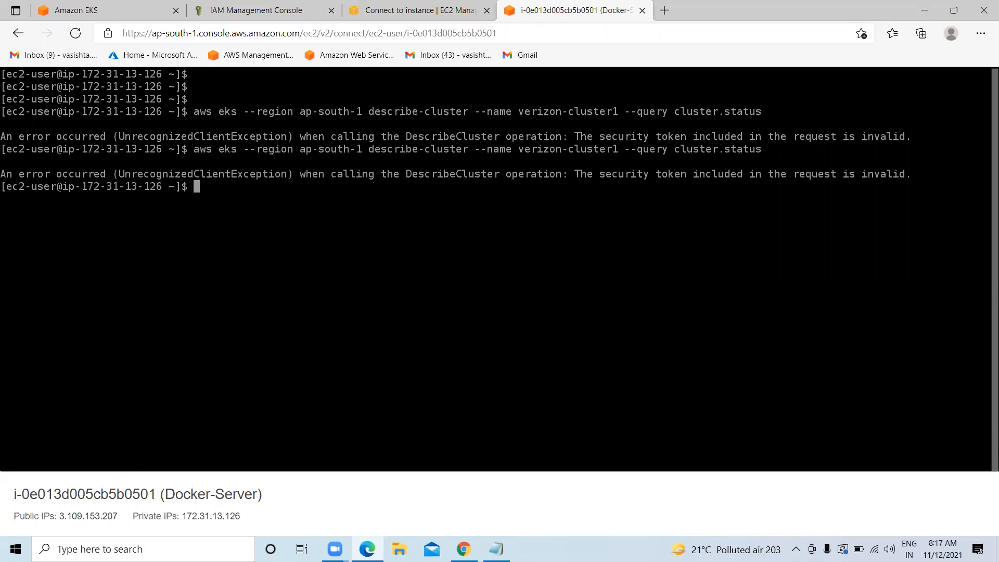
# Clear the terminal and enter aws --configure
pyautogui.write('clear')
pyautogui.press('Return')
pyautogui.press('Return')
pyautogui.write('aws ')
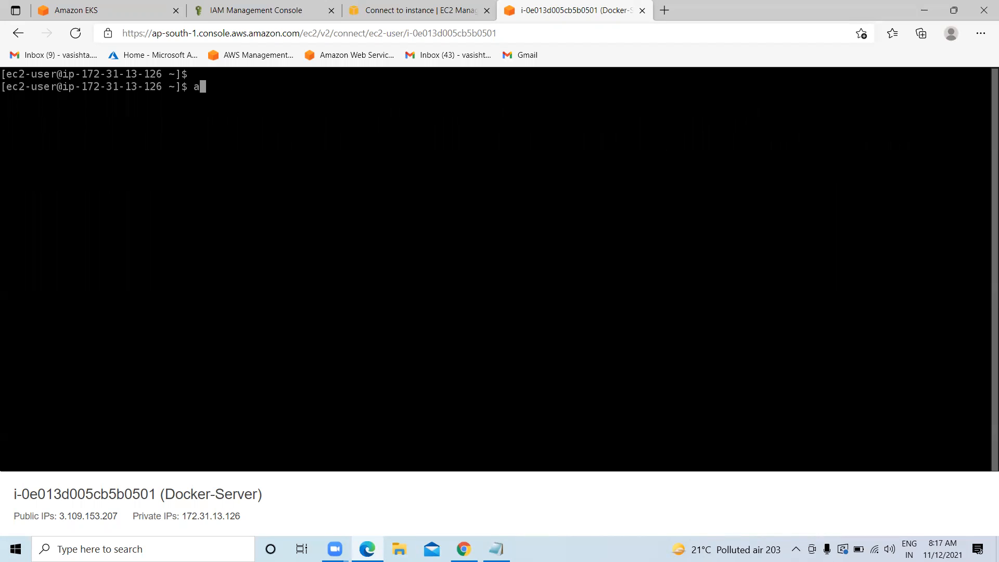
pyautogui.write('--configure')
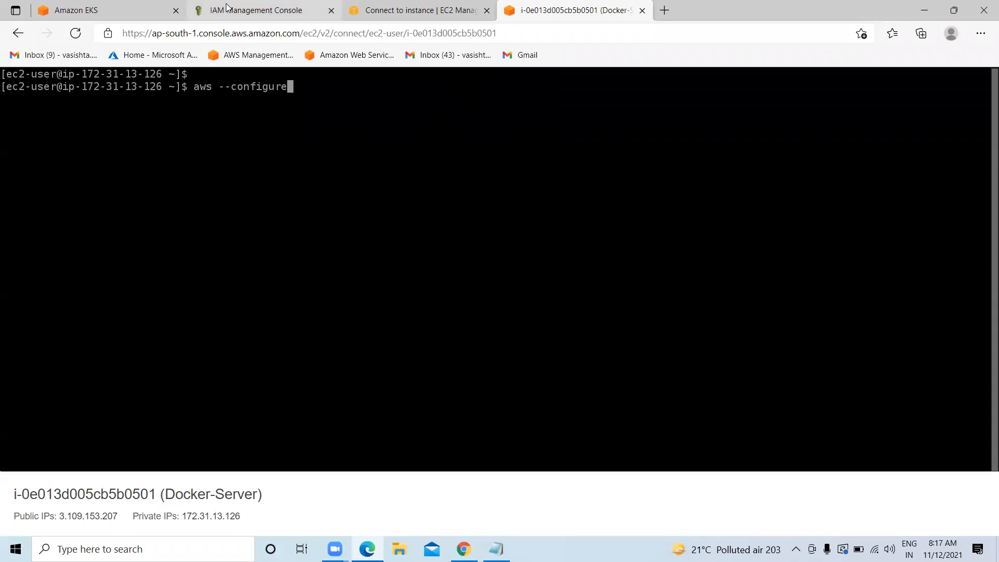
# From the account's Security credentials, reveal the new access key and copy its access key ID
pyautogui.click(247, 18)
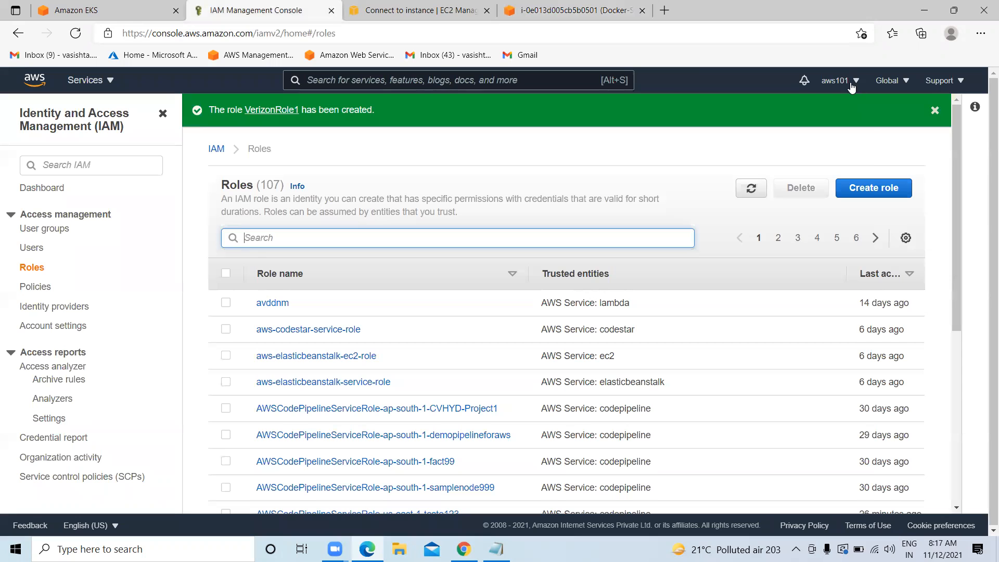
pyautogui.click(842, 81)
pyautogui.click(789, 213)
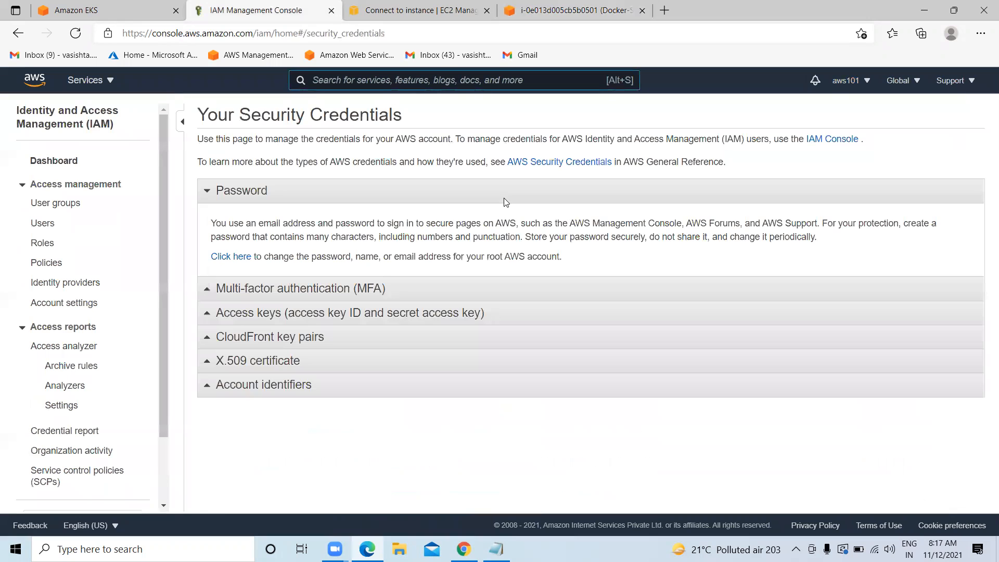
pyautogui.click(305, 313)
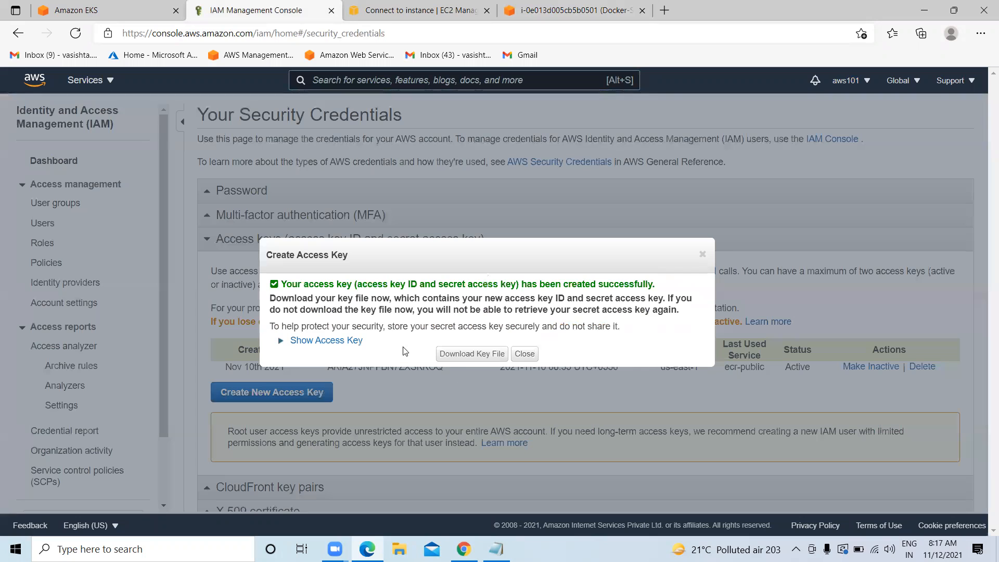
pyautogui.click(330, 341)
pyautogui.moveTo(509, 361); pyautogui.dragTo(395, 361)
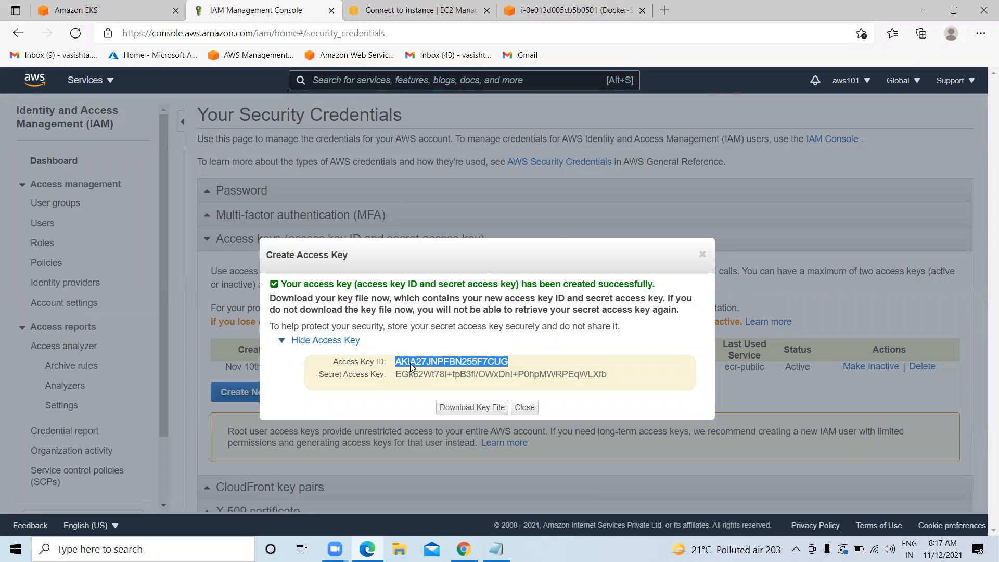
pyautogui.rightClick(410, 363)
pyautogui.click(450, 91)
pyautogui.click(567, 10)
# Run aws configure on Docker-Server and paste the new access key ID
pyautogui.press('Return')
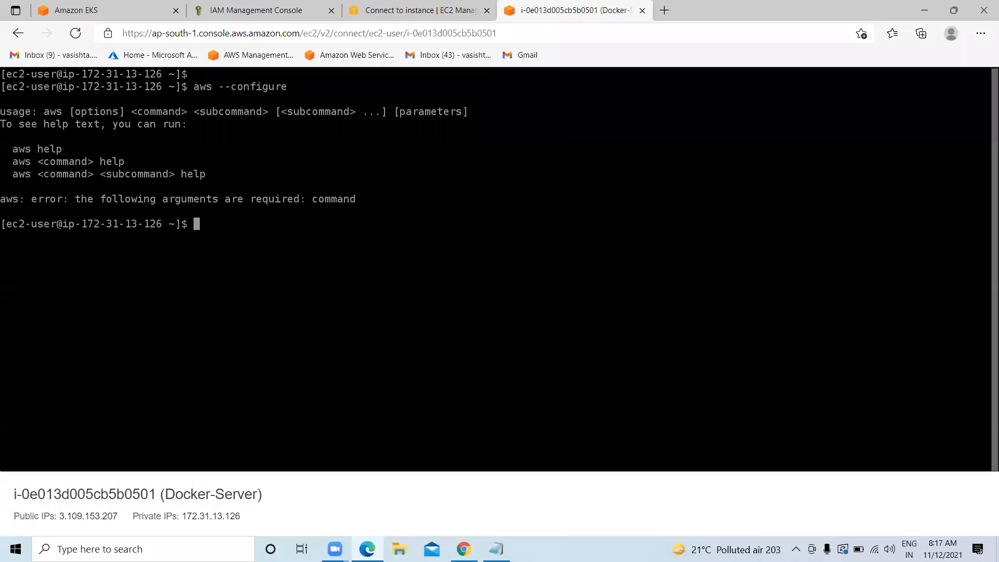
pyautogui.write('aws configure')
pyautogui.press('Return')
pyautogui.hotkey('ctrl', 'v')
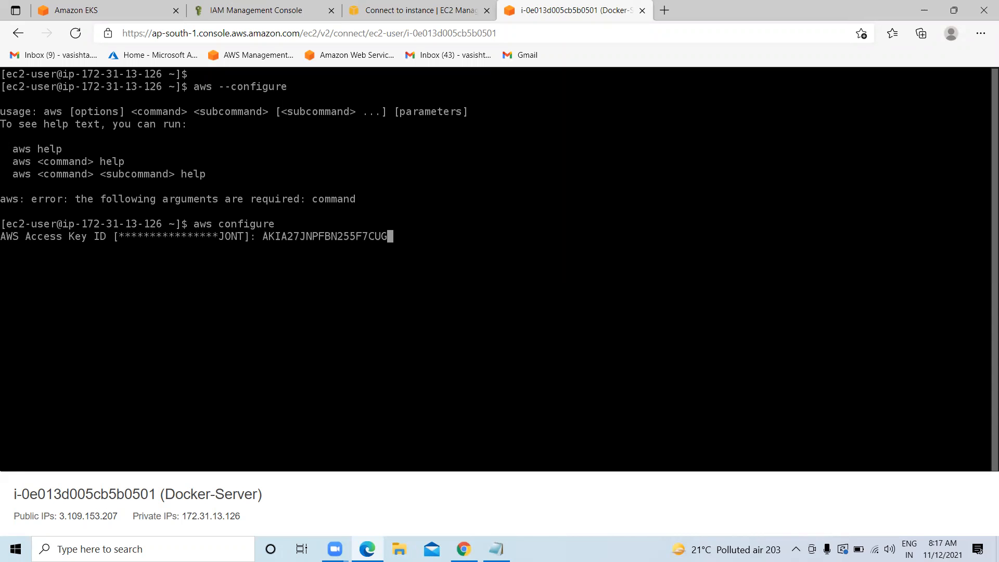
pyautogui.press('Return')
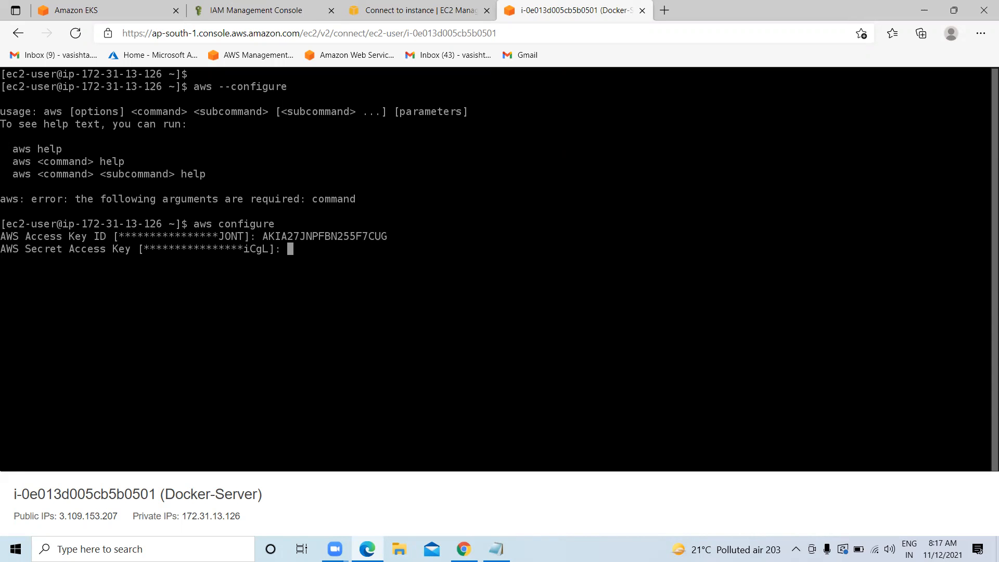
# Copy the secret access key from IAM, paste it, and keep ap-south-1 and json defaults
pyautogui.click(274, 14)
pyautogui.moveTo(617, 377); pyautogui.dragTo(394, 375)
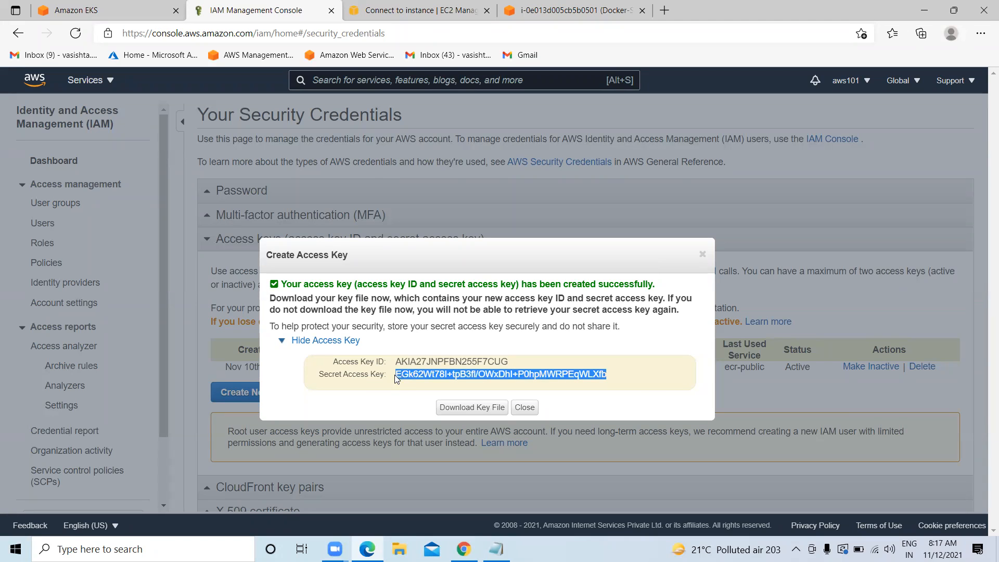
pyautogui.rightClick(409, 370)
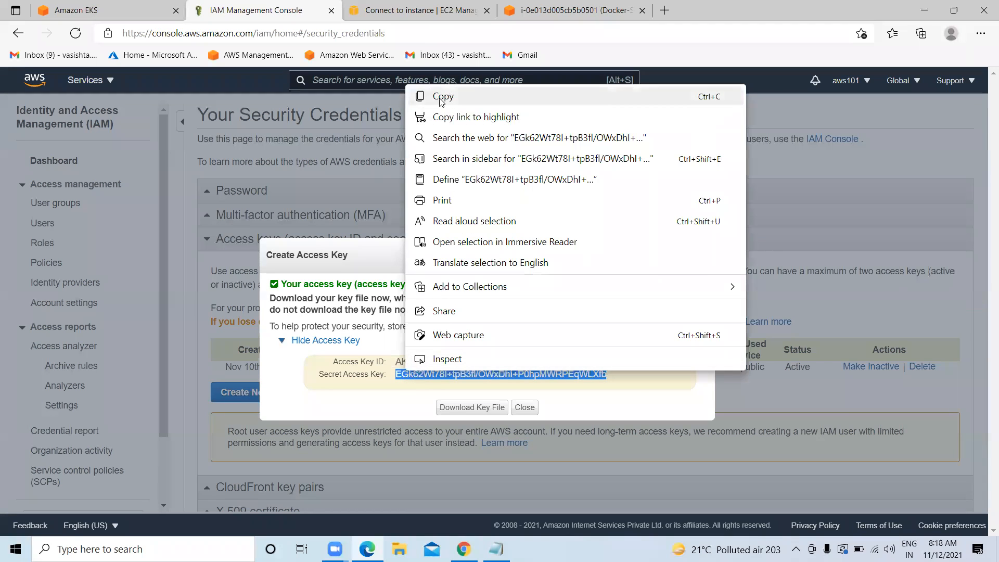
pyautogui.click(443, 96)
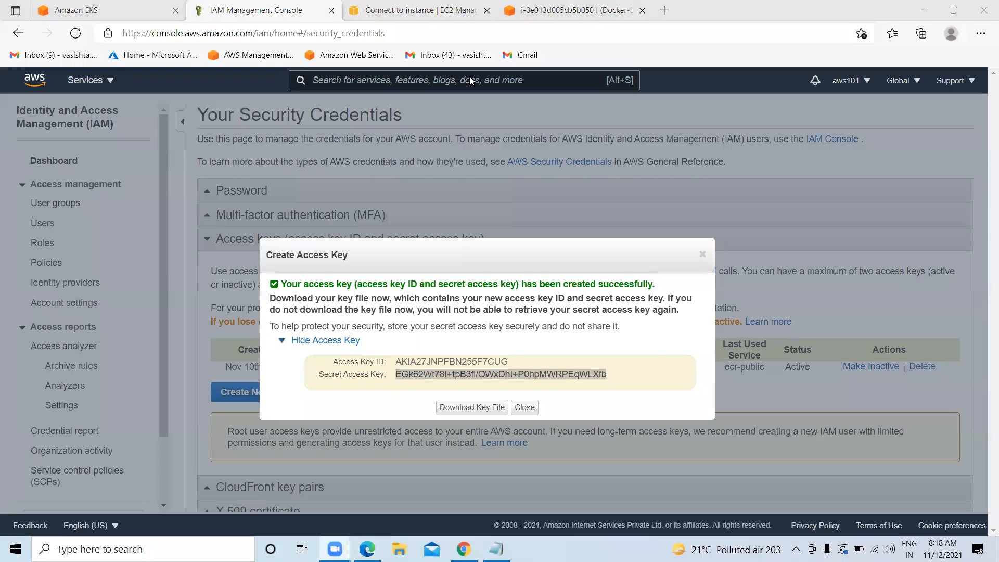
pyautogui.click(567, 11)
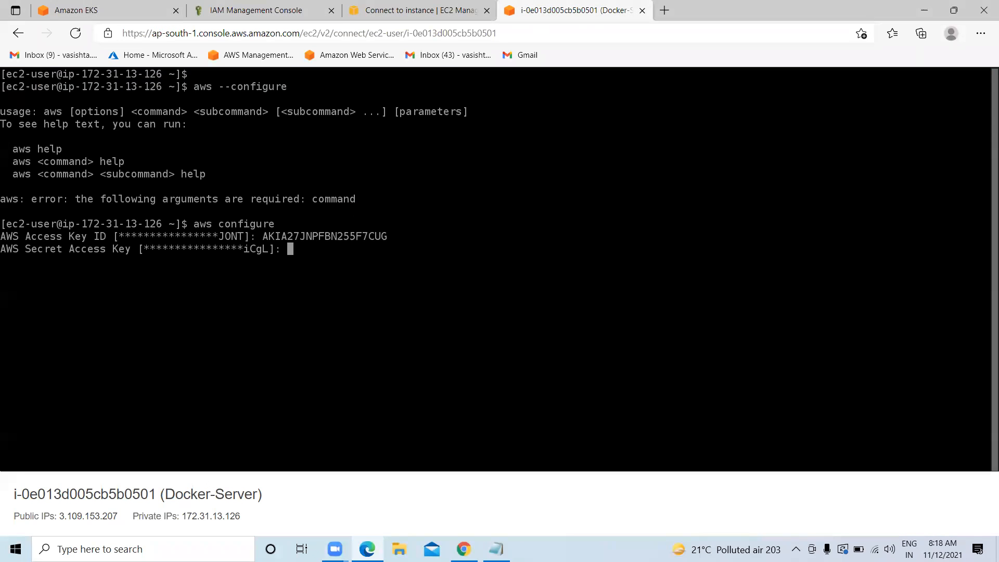
pyautogui.hotkey('ctrl', 'v')
pyautogui.press('Return')
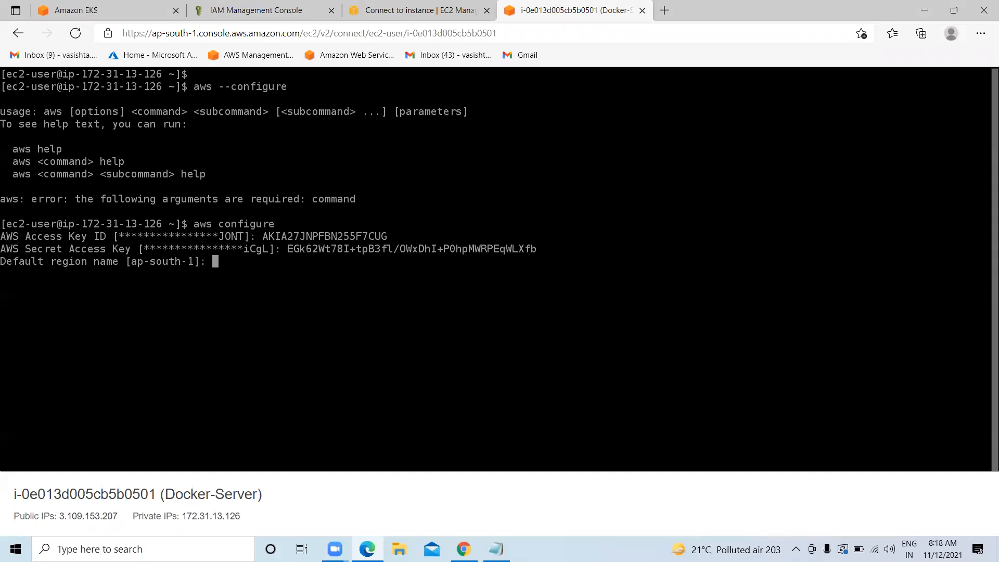
pyautogui.press('Return')
pyautogui.press('Return')
pyautogui.write('clear')
pyautogui.press('Return')
pyautogui.press('Return')
pyautogui.press('Return')
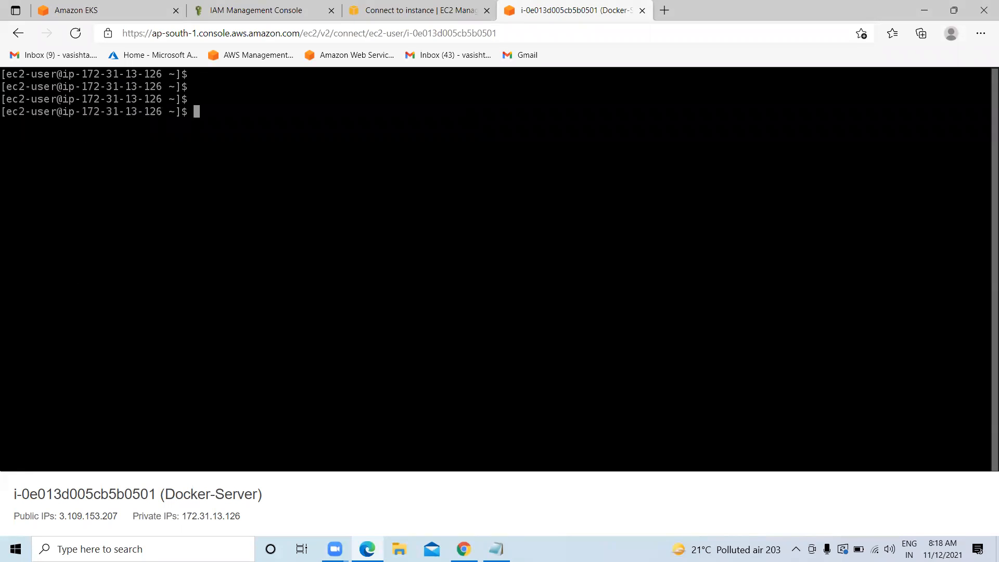
# Paste and run the verizon-cluster1 describe-cluster query in ap-south-1, which returns CREATING
pyautogui.click(495, 549)
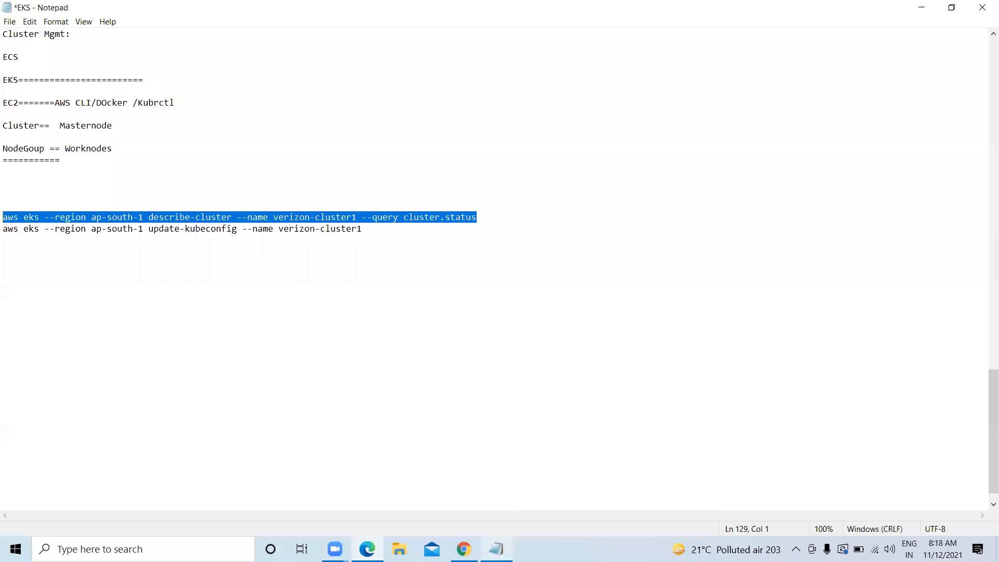
pyautogui.rightClick(127, 217)
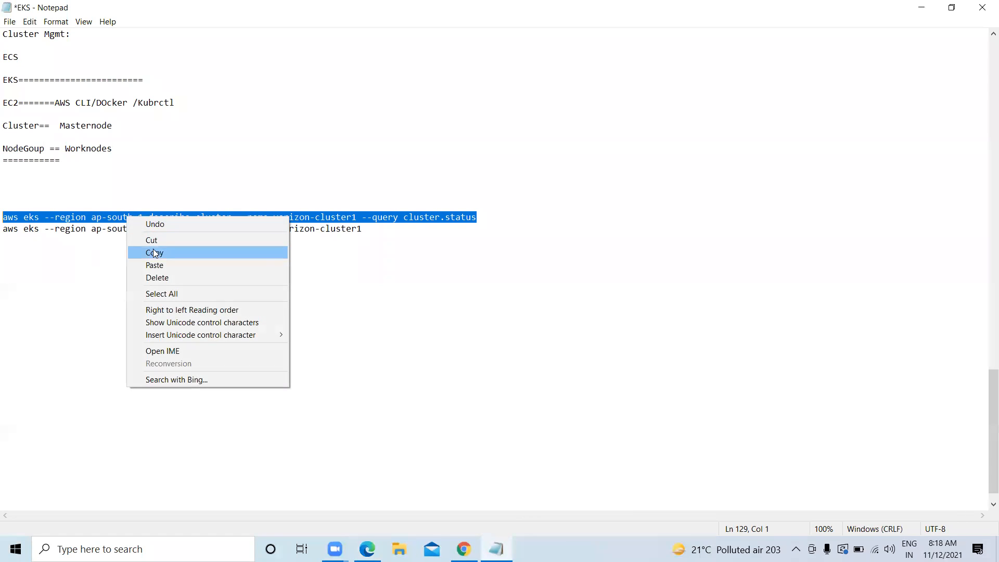
pyautogui.click(151, 252)
pyautogui.click(344, 285)
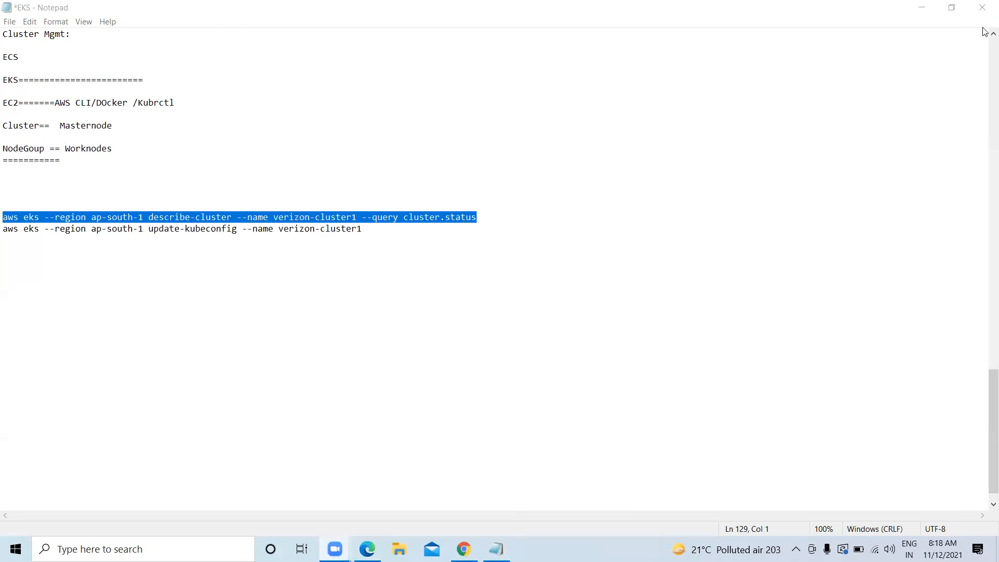
pyautogui.click(921, 8)
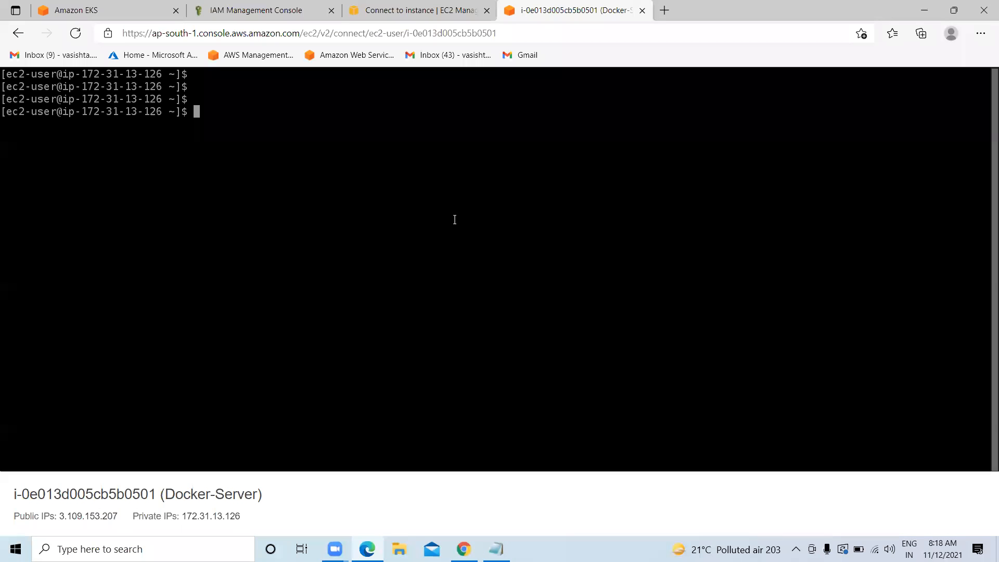
pyautogui.hotkey('ctrl', 'v')
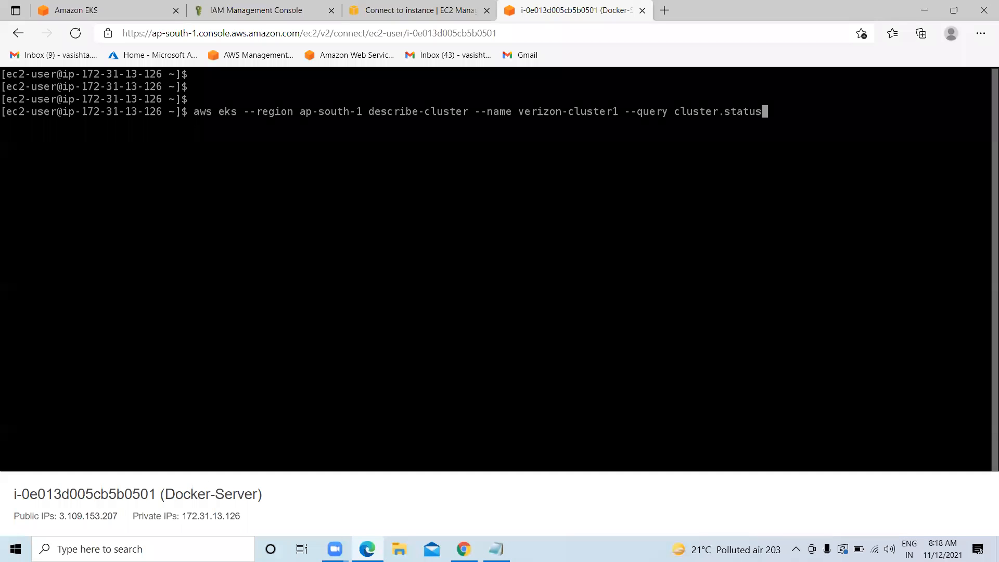
pyautogui.moveTo(367, 111); pyautogui.dragTo(307, 113)
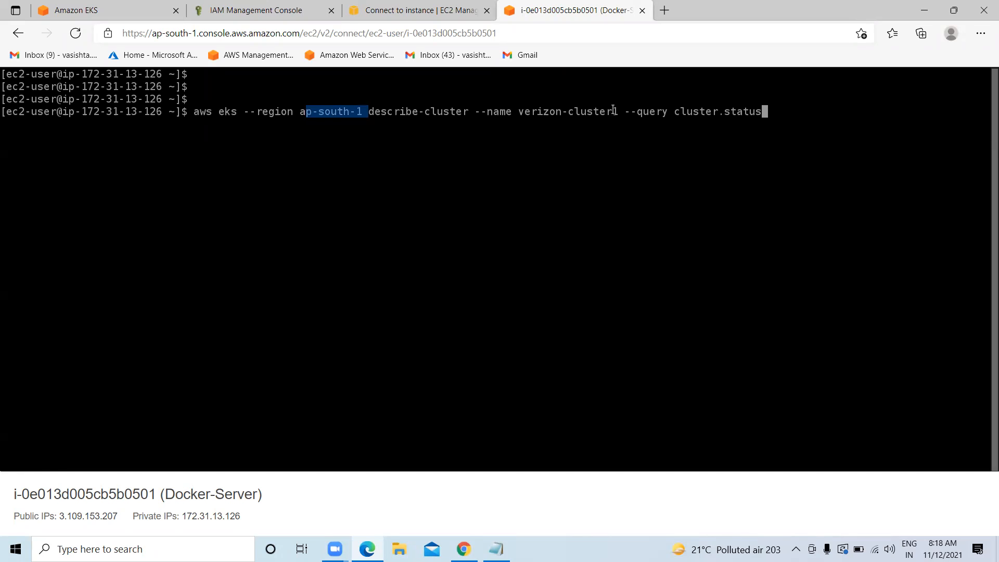
pyautogui.moveTo(622, 112); pyautogui.dragTo(537, 116)
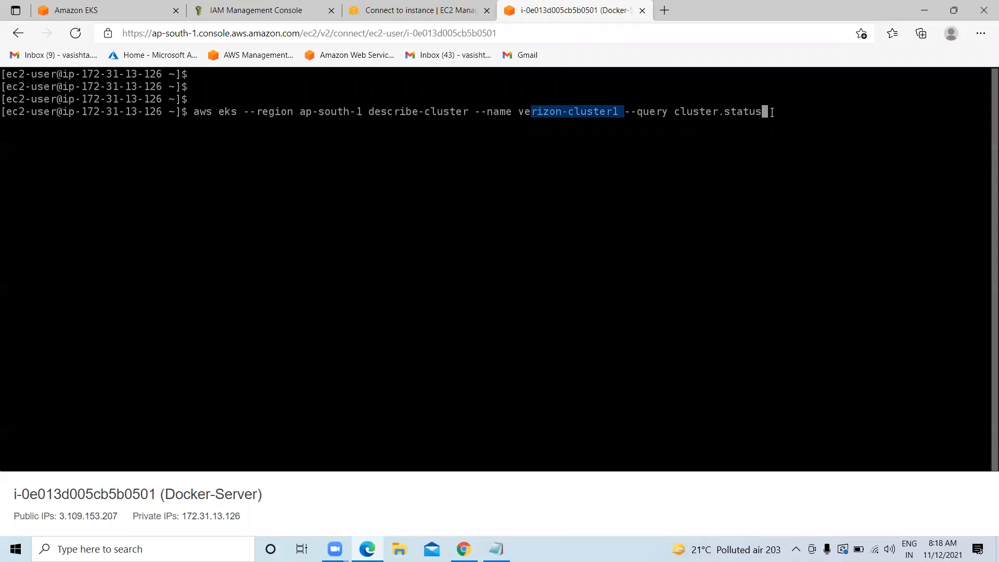
pyautogui.press('Return')
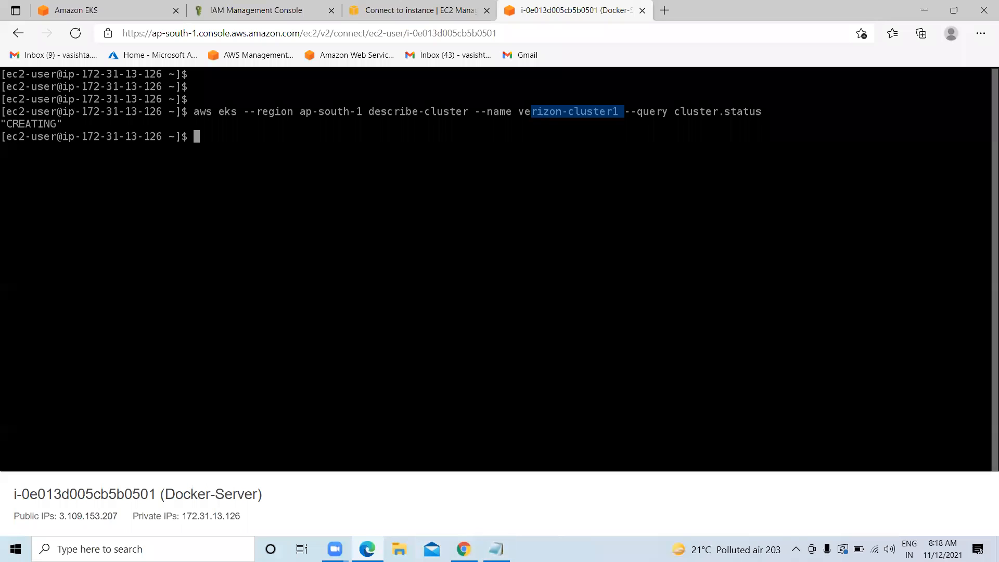
# Copy the update-kubeconfig command for verizon-cluster1 from the EKS notes
pyautogui.moveTo(496, 548)
pyautogui.click(496, 549)
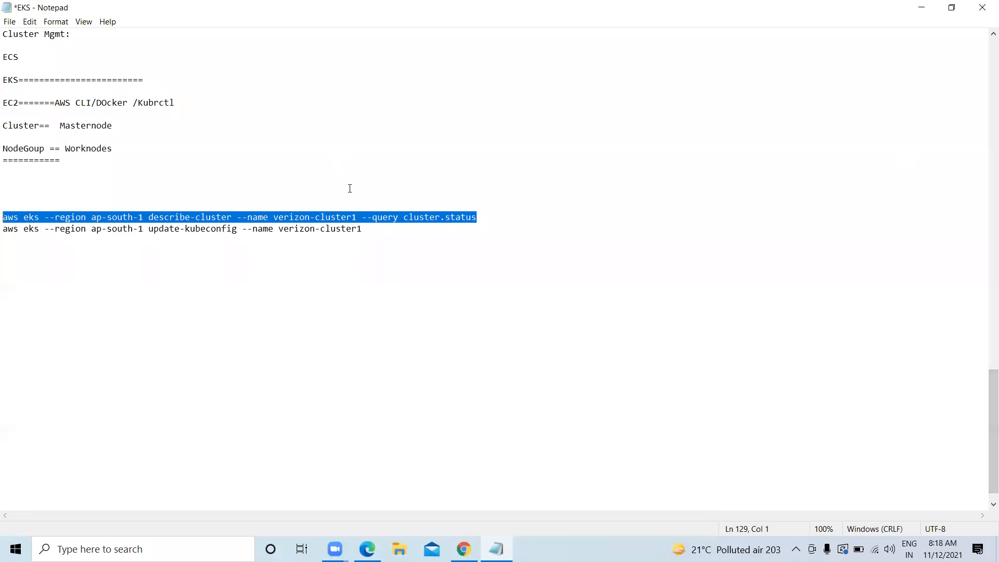
pyautogui.click(377, 231)
pyautogui.moveTo(120, 238); pyautogui.dragTo(84, 237)
pyautogui.rightClick(84, 228)
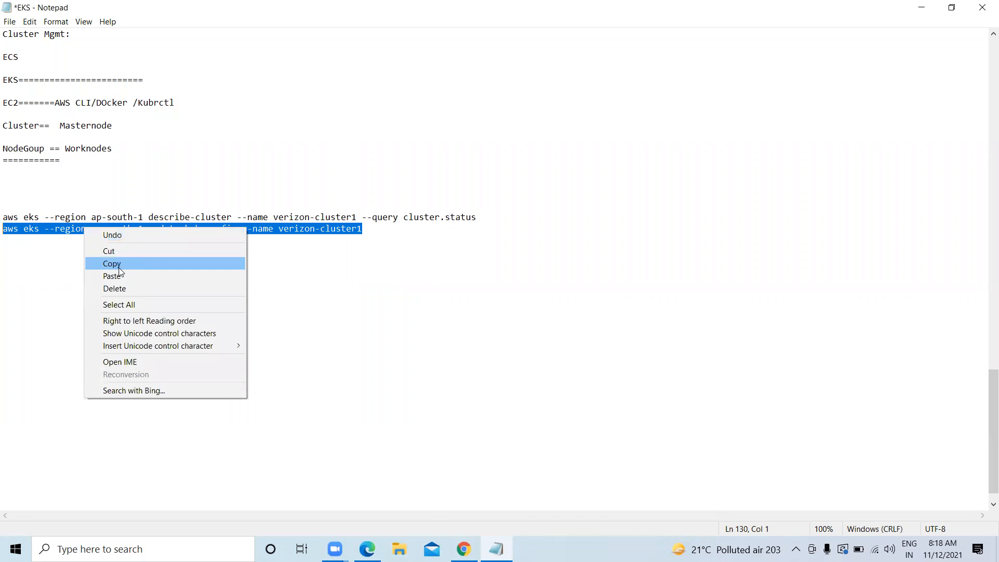
pyautogui.click(119, 266)
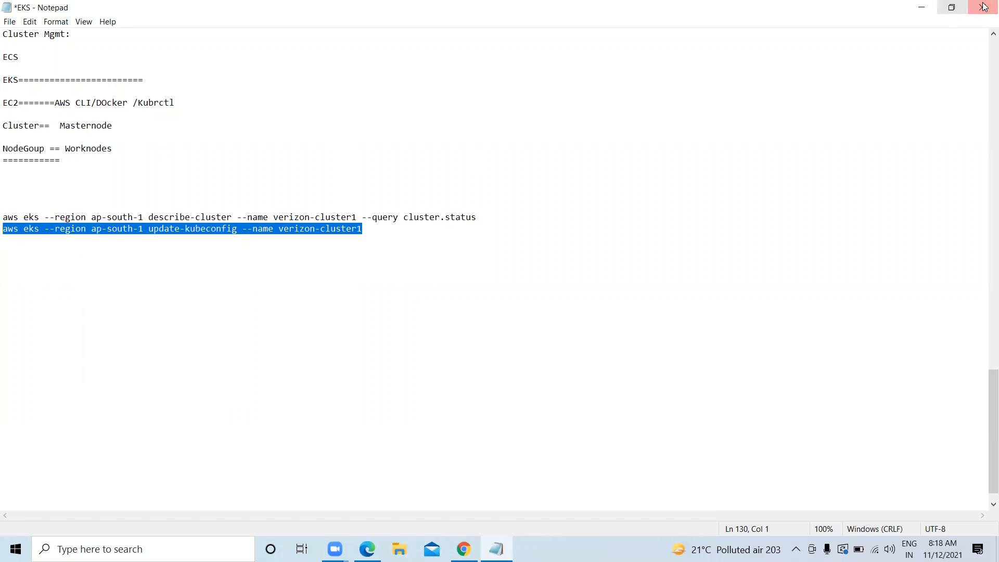
pyautogui.hotkey('alt', 'Tab')
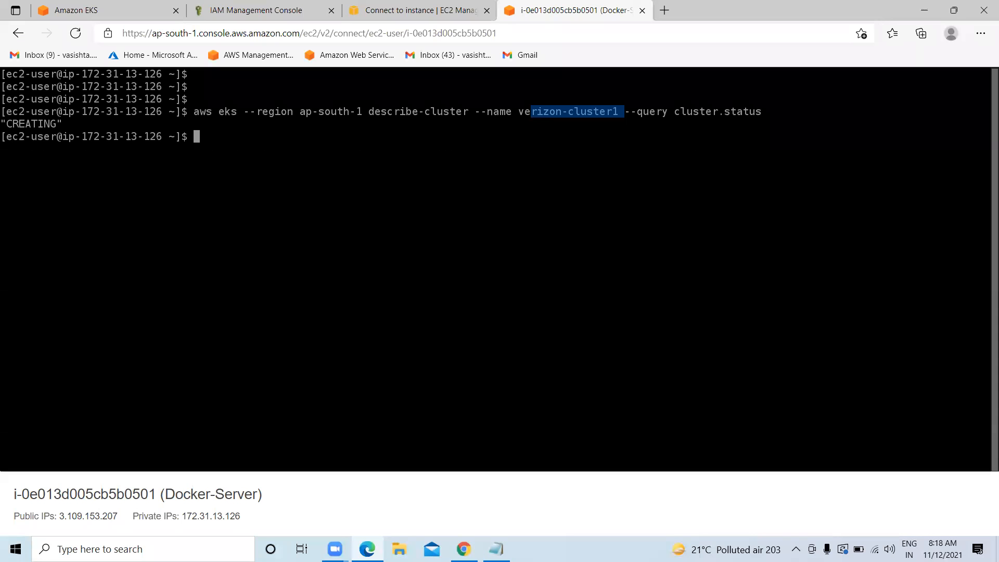
# Run update-kubeconfig for verizon-cluster1, then rerun the status query three times, still CREATING
pyautogui.hotkey('ctrl', 'v')
pyautogui.press('Return')
pyautogui.press('Return')
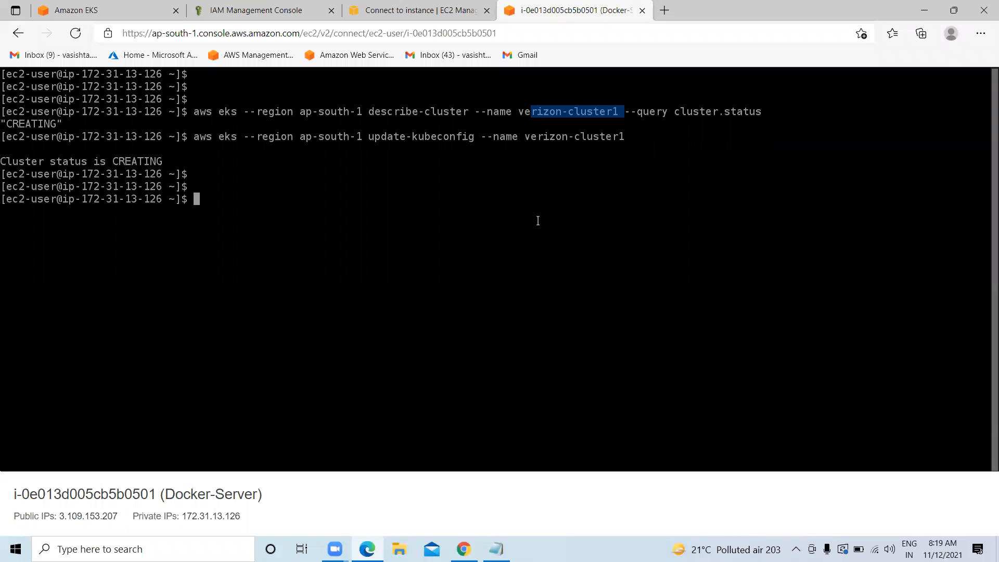
pyautogui.press('Up')
pyautogui.press('Up')
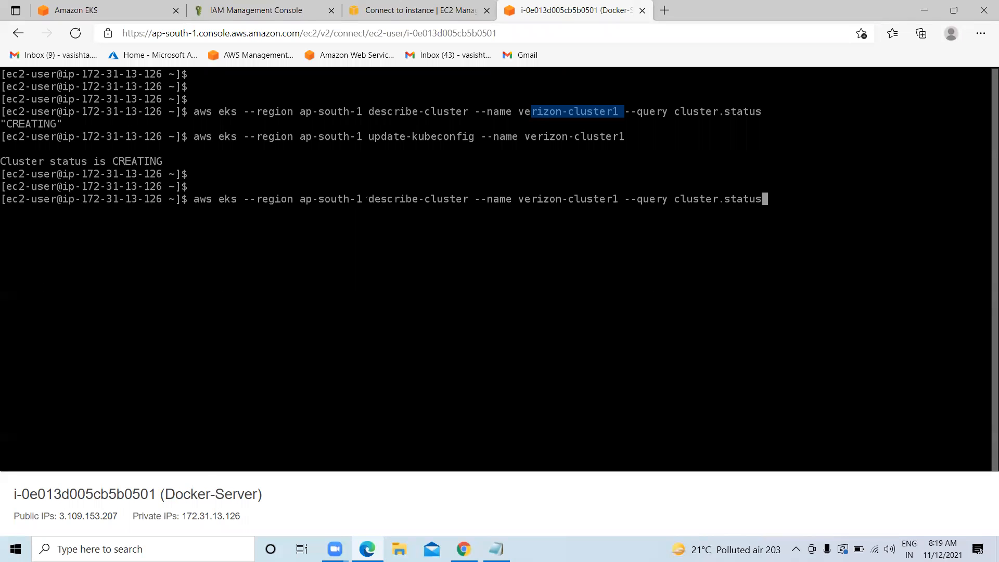
pyautogui.press('Return')
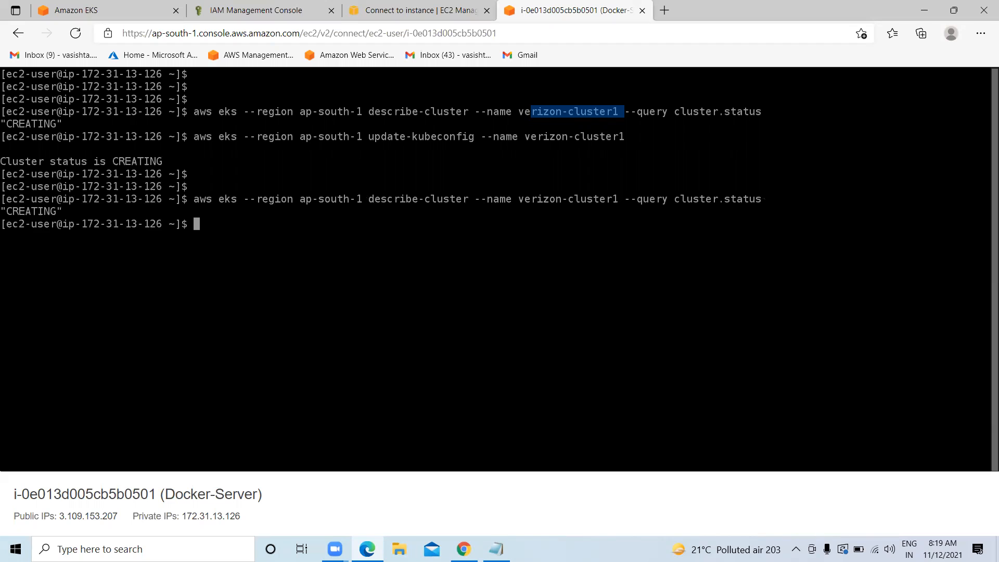
pyautogui.press('Up')
pyautogui.press('Return')
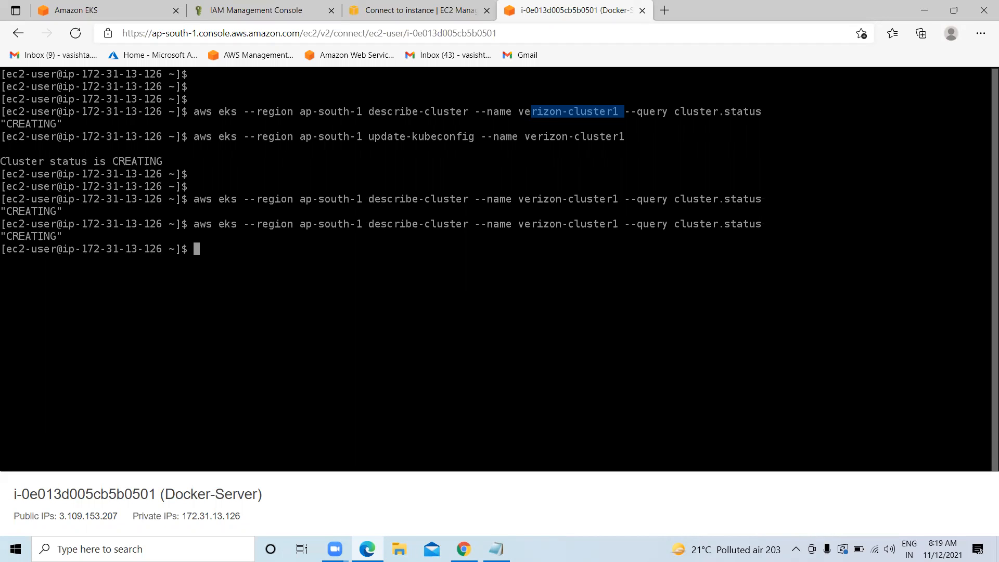
pyautogui.press('Up')
pyautogui.press('Return')
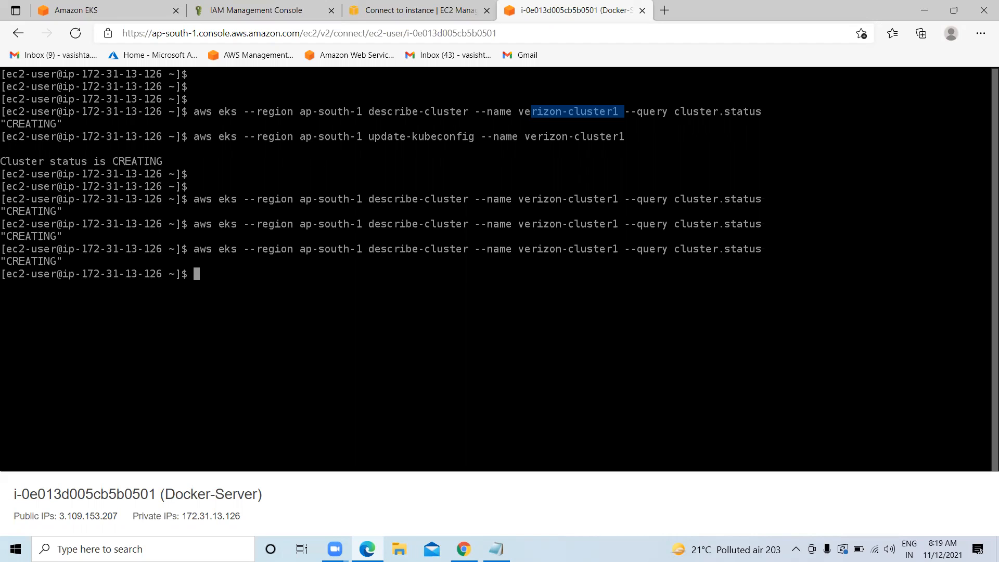
pyautogui.click(83, 10)
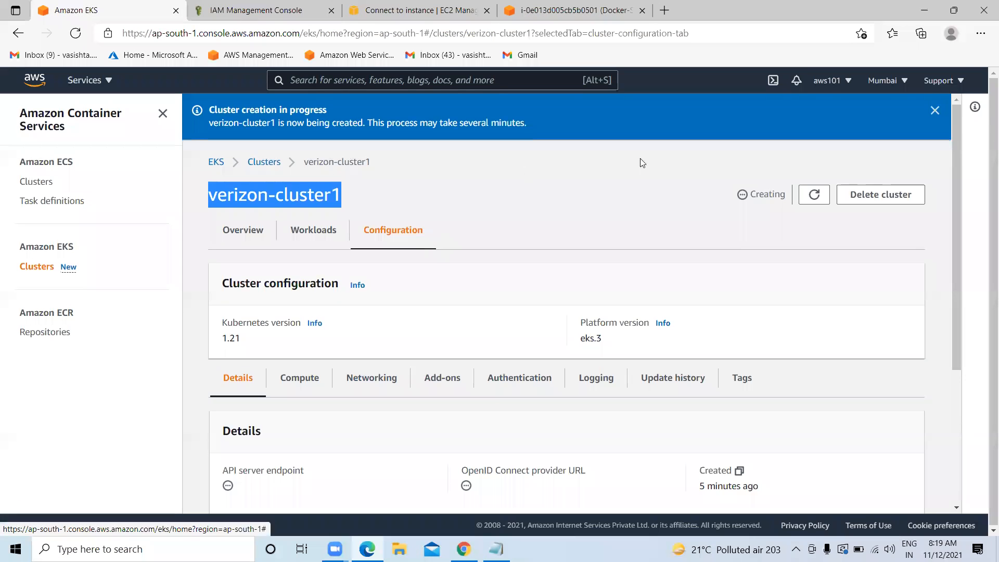
# Refresh verizon-cluster1's details three times; it remains Creating, created 8 minutes ago
pyautogui.click(814, 197)
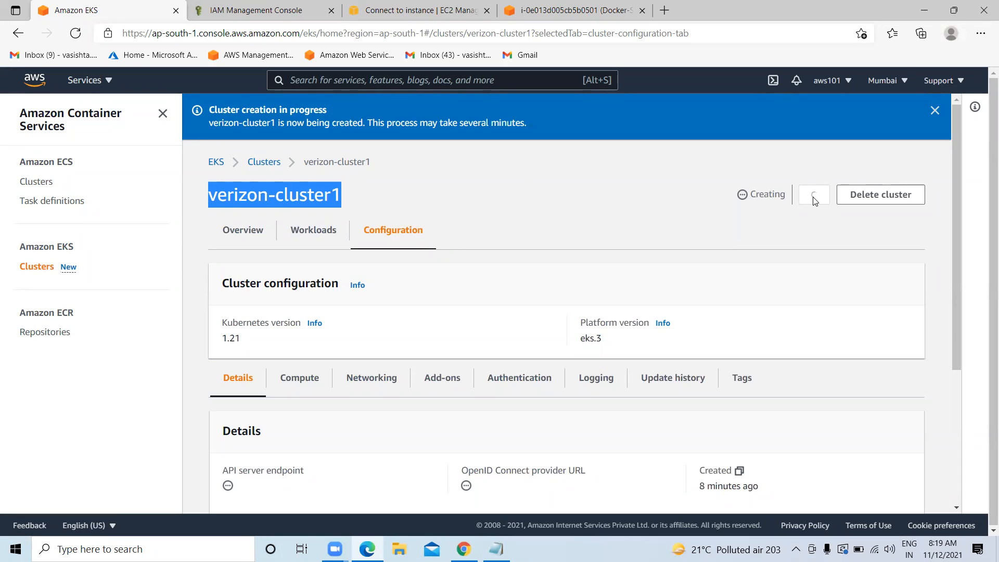
pyautogui.click(814, 197)
pyautogui.click(813, 197)
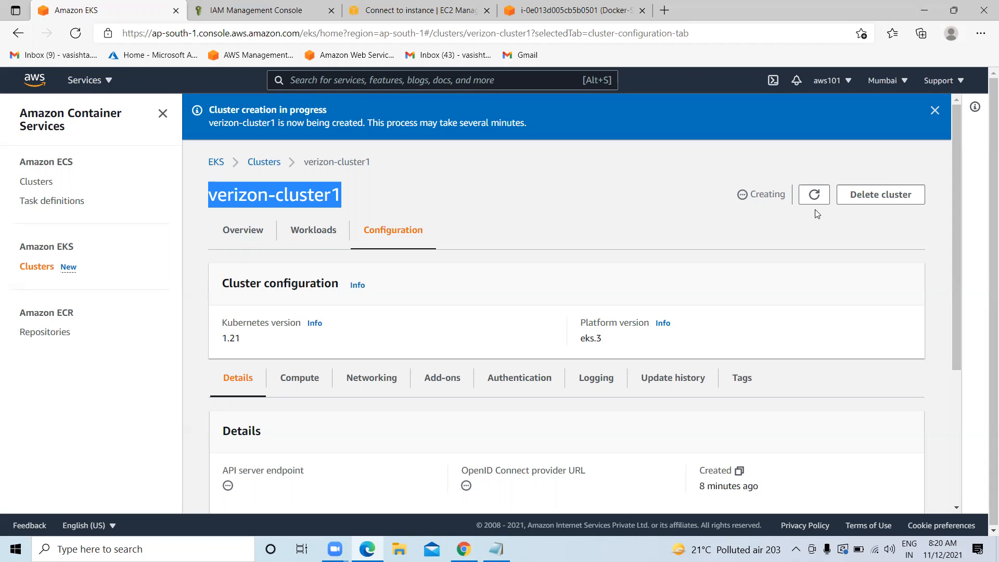
# Refresh the verizon-cluster1 page until its status shows Active, then return to the Docker-Server terminal
pyautogui.click(814, 195)
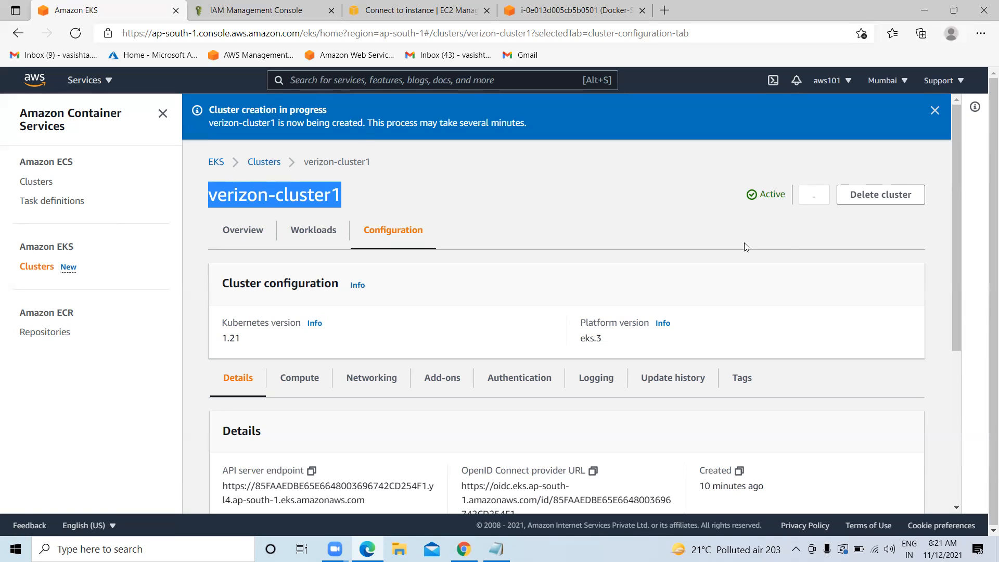
pyautogui.moveTo(760, 196); pyautogui.dragTo(770, 195)
pyautogui.click(509, 11)
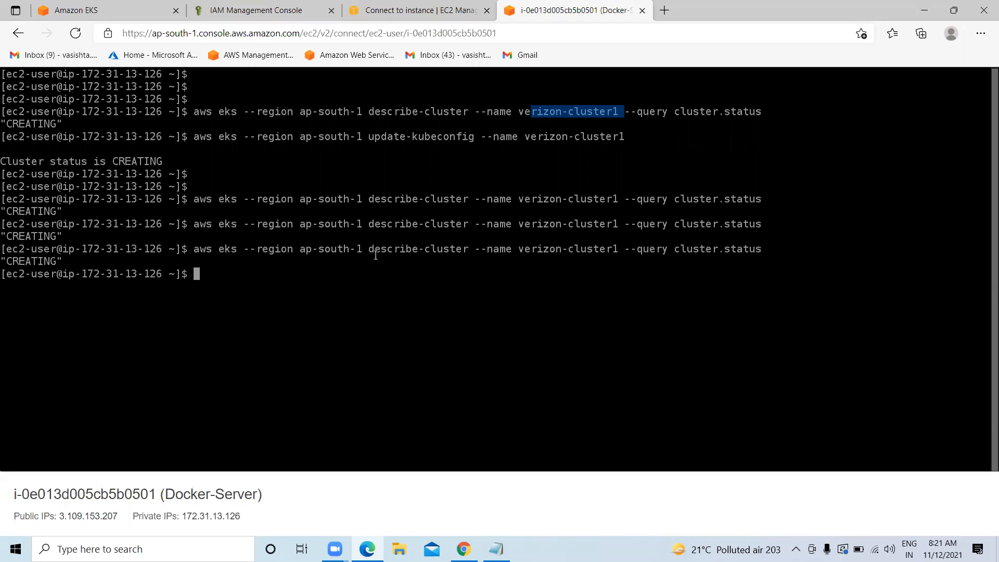
# Rerun describe-cluster to confirm ACTIVE, rerun update-kubeconfig for verizon-cluster1, and clear the terminal
pyautogui.press('Up')
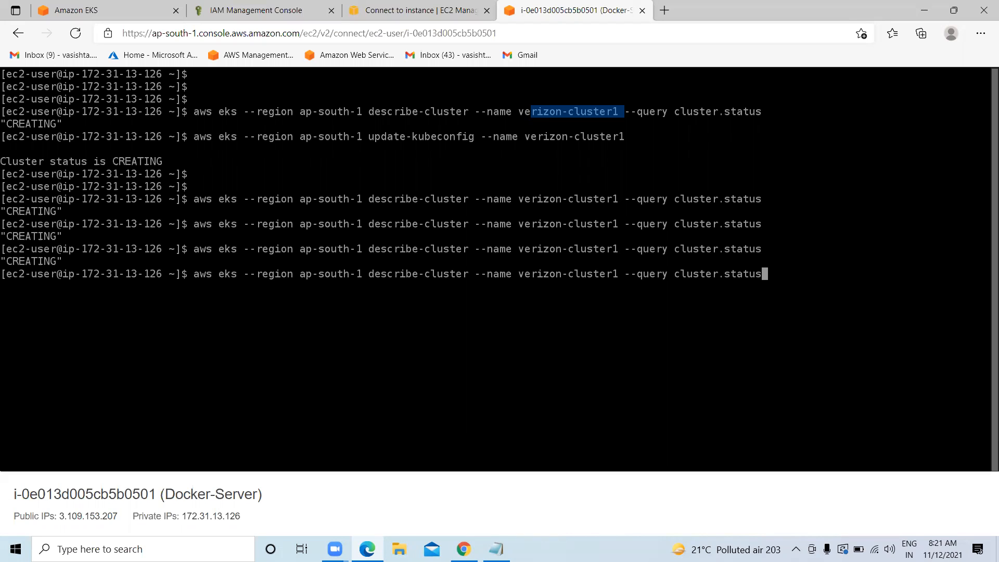
pyautogui.press('Return')
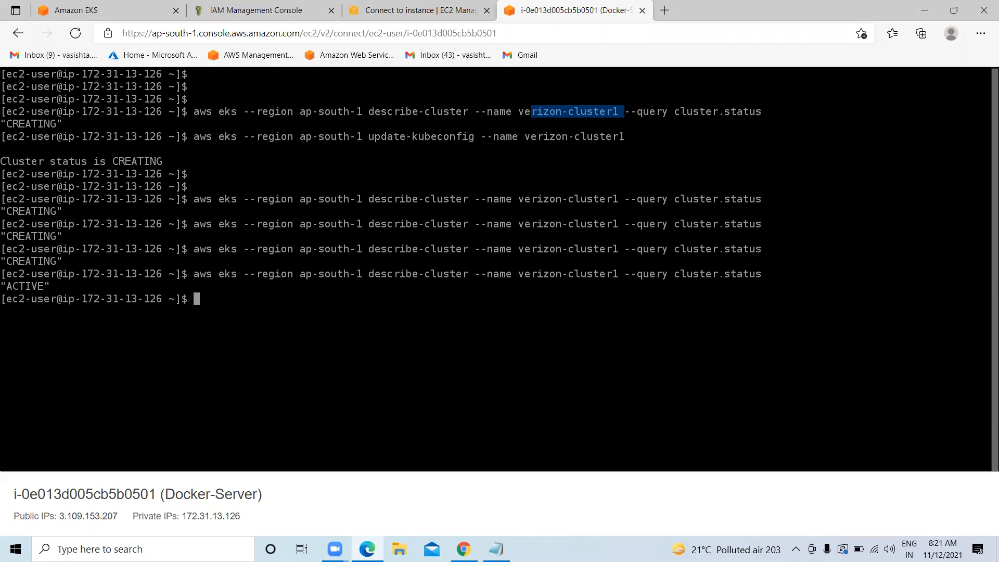
pyautogui.press('Up')
pyautogui.press('Up')
pyautogui.press('Return')
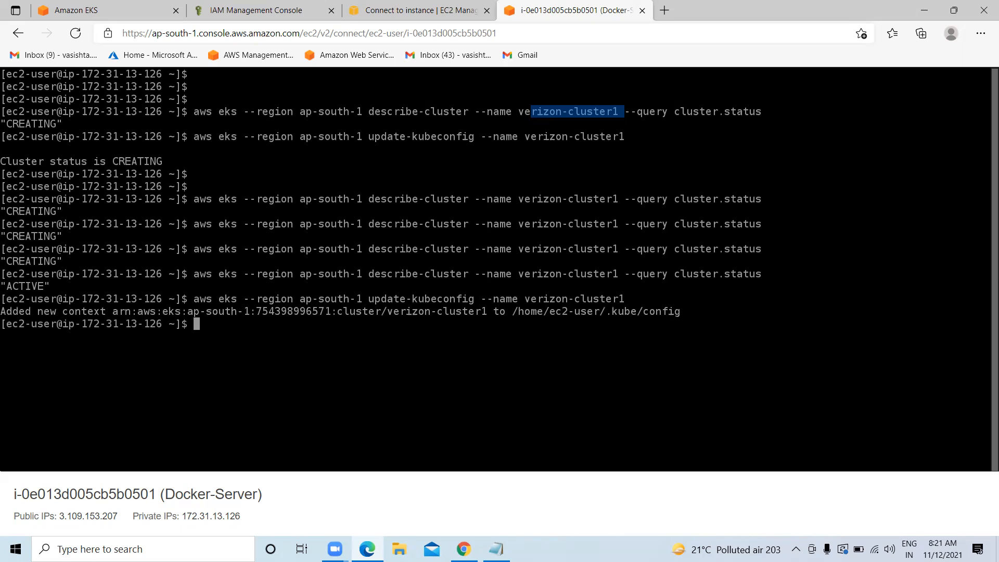
pyautogui.write('clear')
pyautogui.press('Return')
pyautogui.press('Return')
pyautogui.hotkey('alt', 'Tab')
# Copy 'kubectl get svc' from the notes and run it, showing the kubernetes service at 10.100.0.1
pyautogui.scroll(2, 156, 240)
pyautogui.scroll(12, 156, 241)
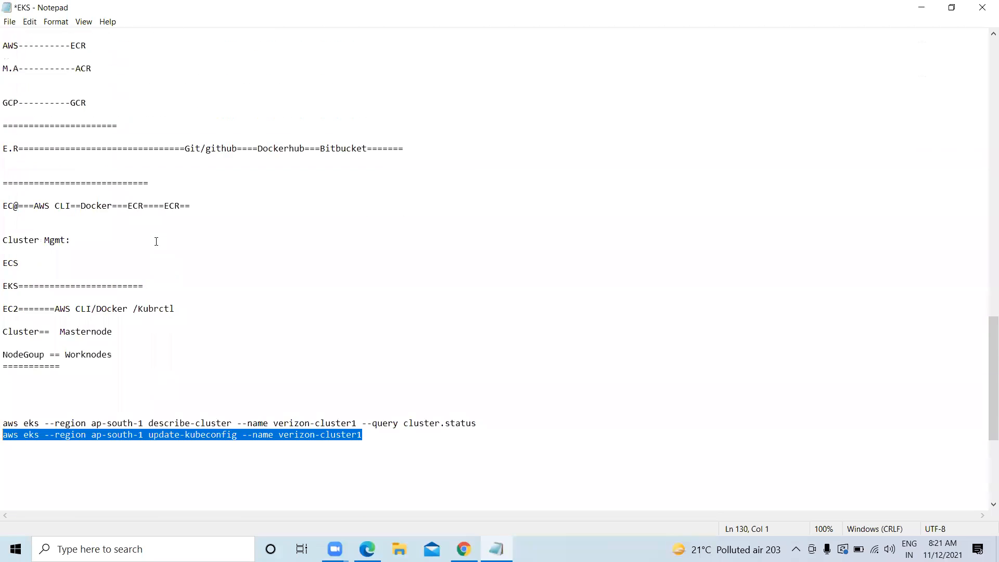
pyautogui.moveTo(83, 195); pyautogui.dragTo(2, 195)
pyautogui.rightClick(31, 190)
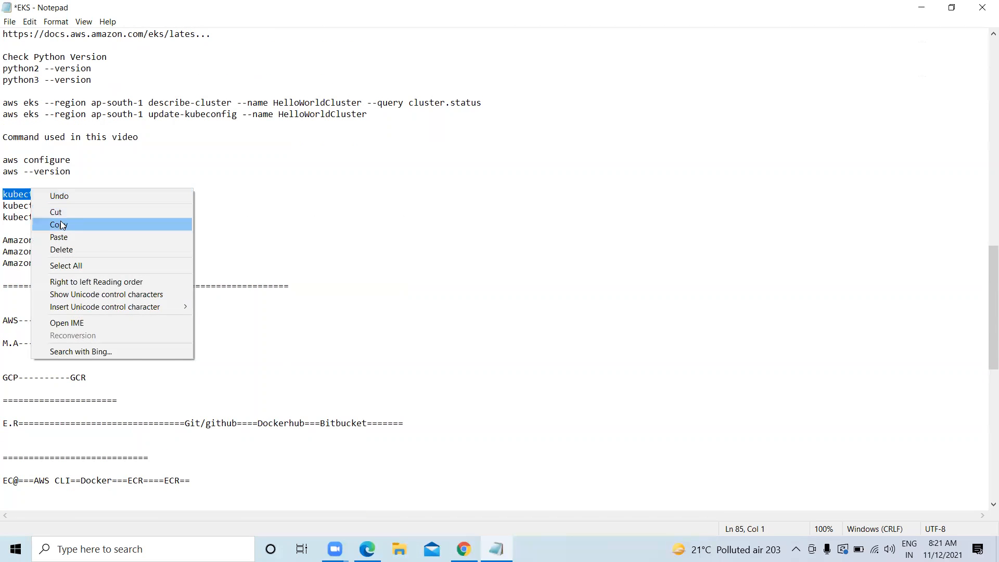
pyautogui.click(61, 224)
pyautogui.hotkey('alt', 'Tab')
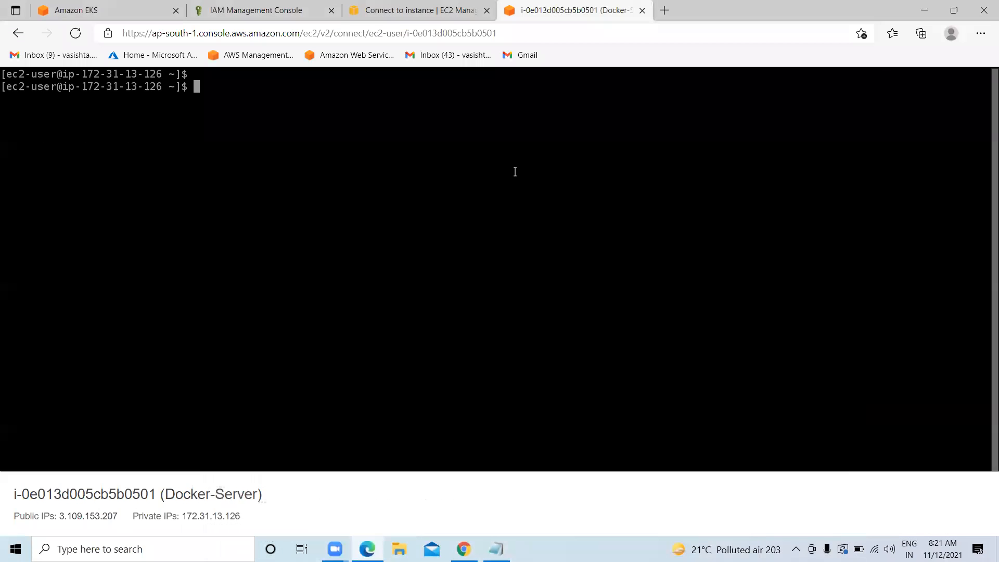
pyautogui.hotkey('ctrl', 'v')
pyautogui.press('Return')
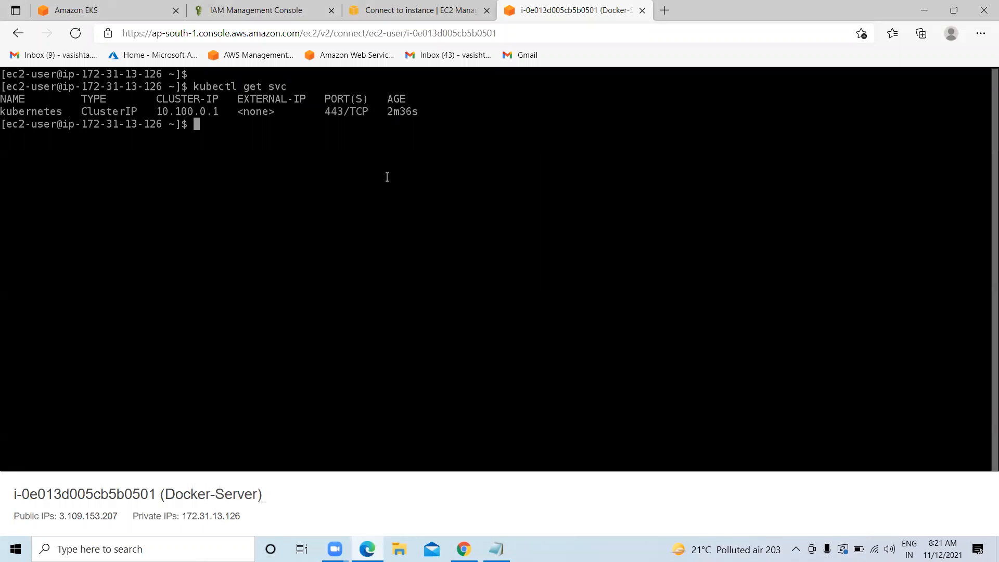
pyautogui.moveTo(224, 112); pyautogui.dragTo(173, 113)
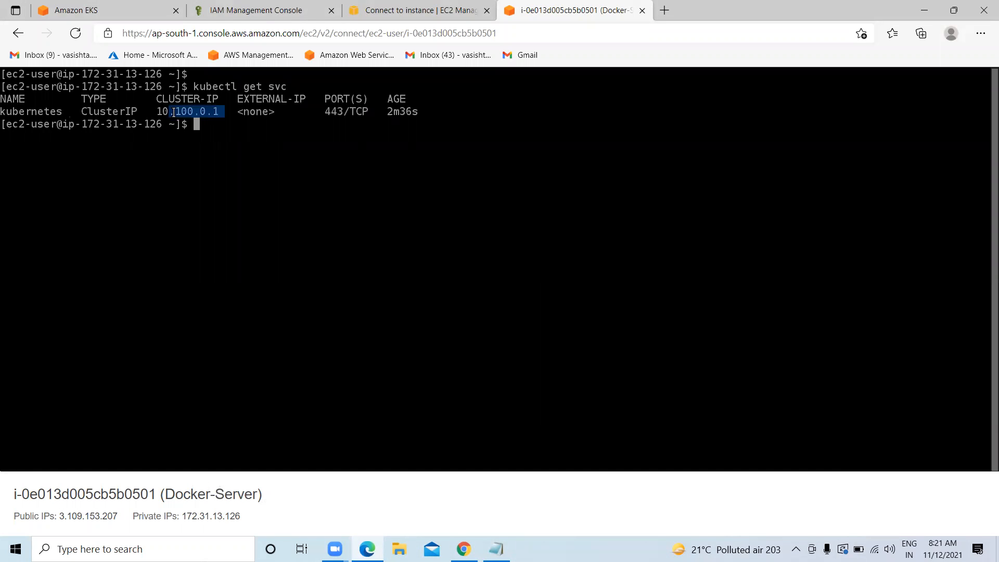
# Copy and run 'kubectl get nodes', which reports no resources found yet
pyautogui.click(496, 549)
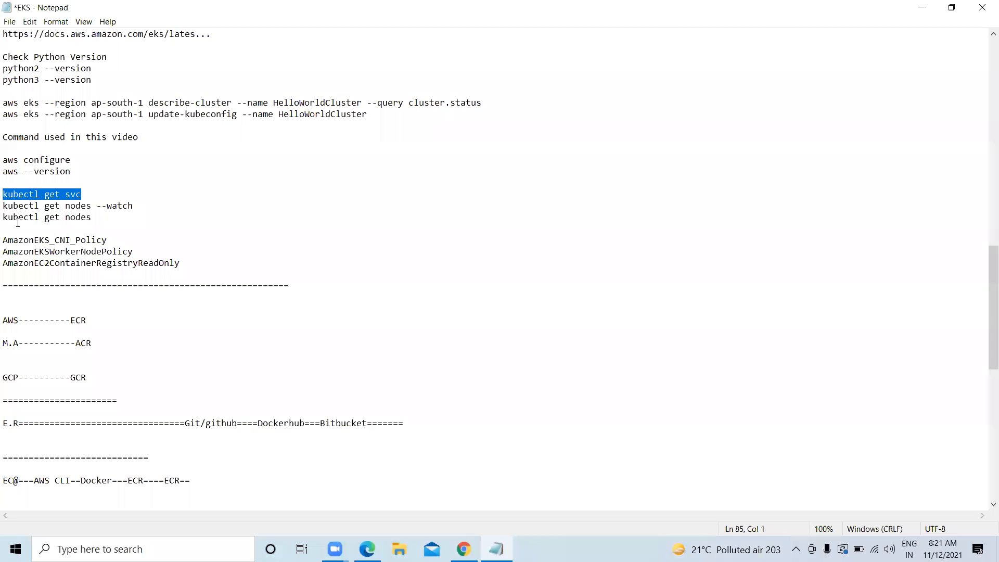
pyautogui.moveTo(106, 221); pyautogui.dragTo(5, 218)
pyautogui.rightClick(35, 220)
pyautogui.click(79, 252)
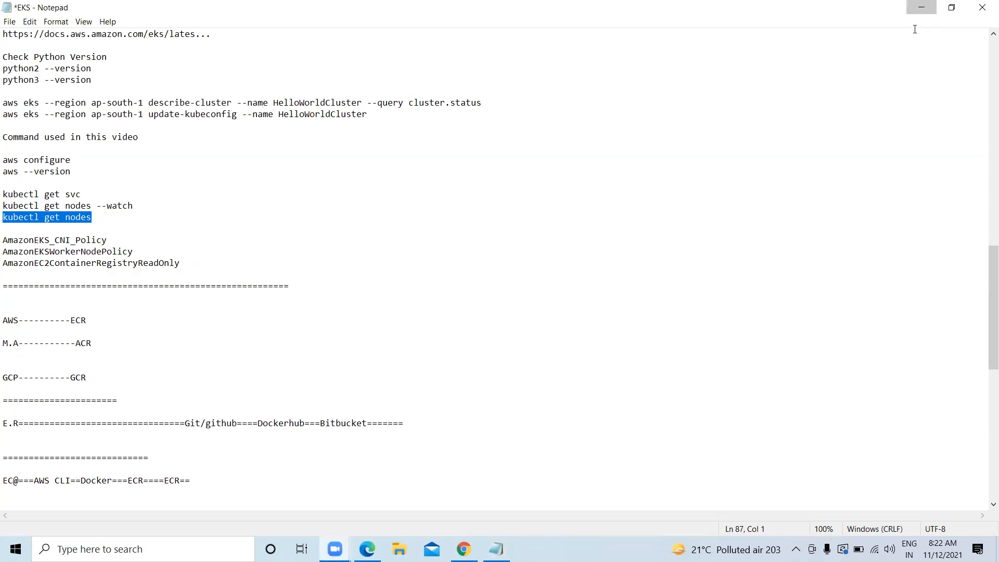
pyautogui.click(919, 9)
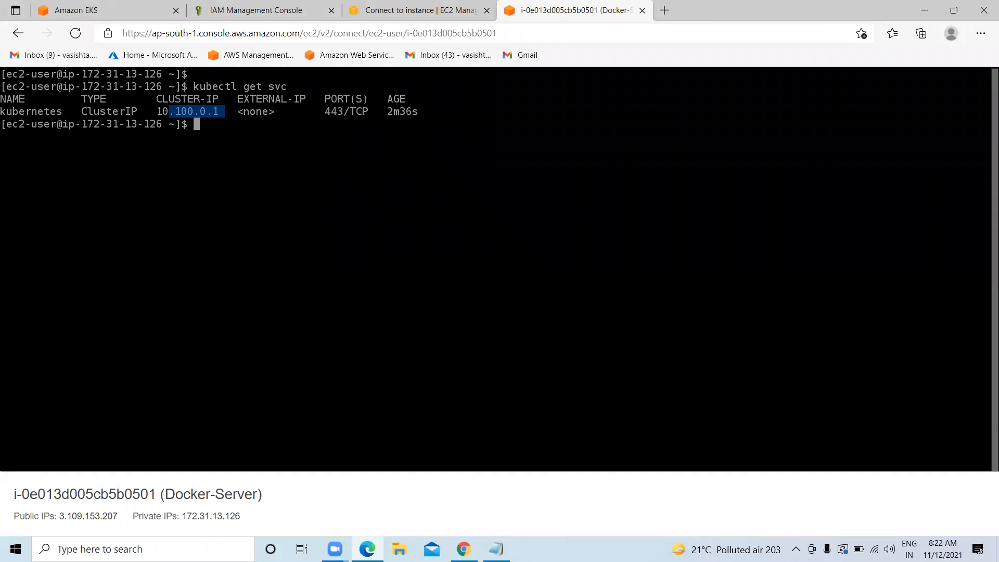
pyautogui.hotkey('ctrl', 'v')
pyautogui.press('Return')
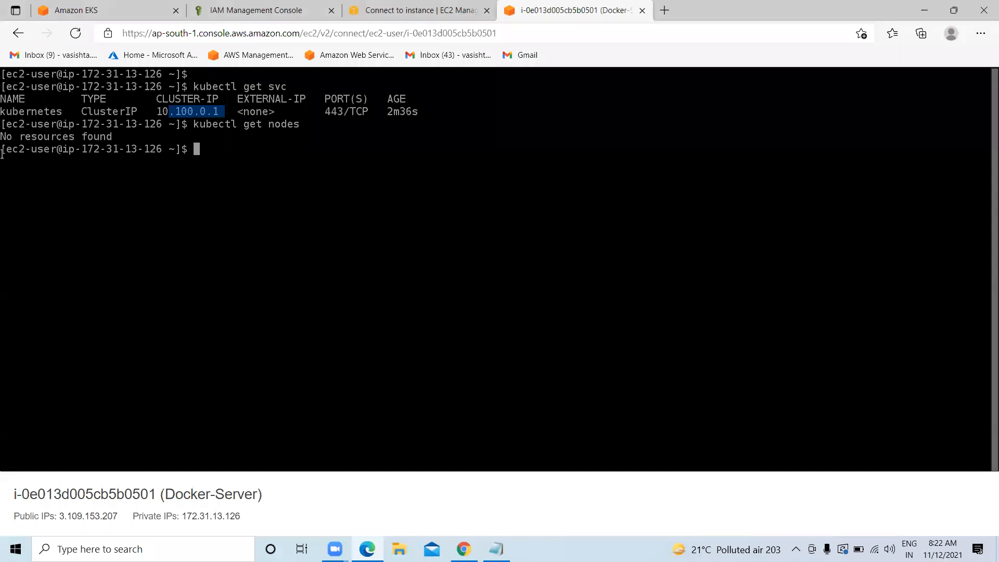
pyautogui.moveTo(4, 134); pyautogui.dragTo(99, 141)
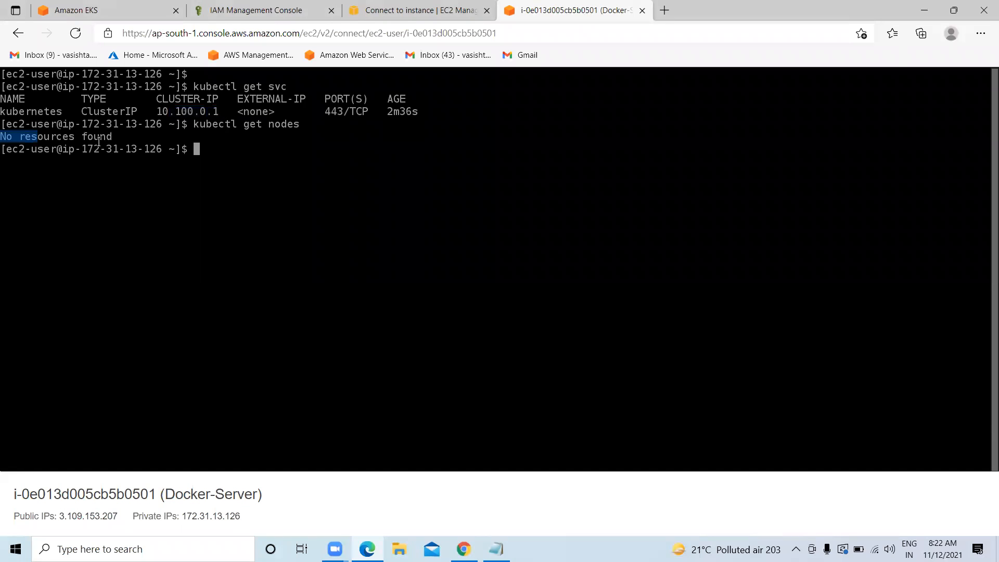
# Dismiss the cluster creation notice, refresh, and reopen verizon-cluster1 from the Clusters list
pyautogui.click(156, 4)
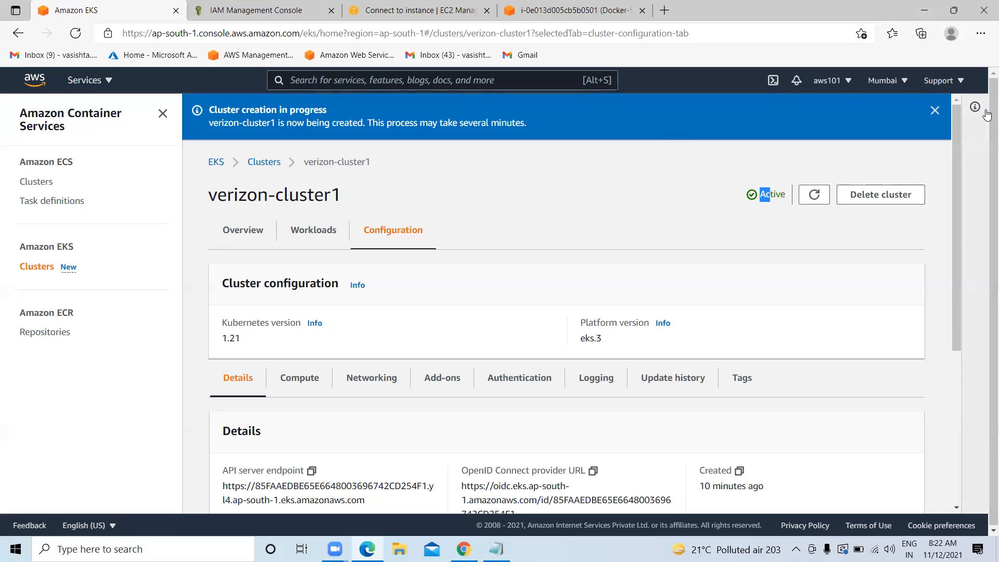
pyautogui.click(934, 111)
pyautogui.click(815, 150)
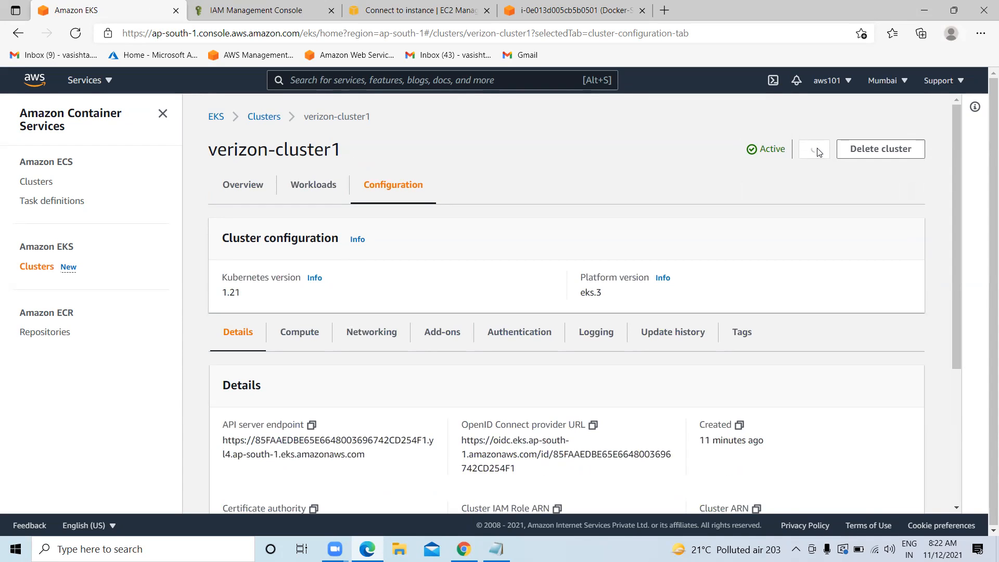
pyautogui.click(39, 267)
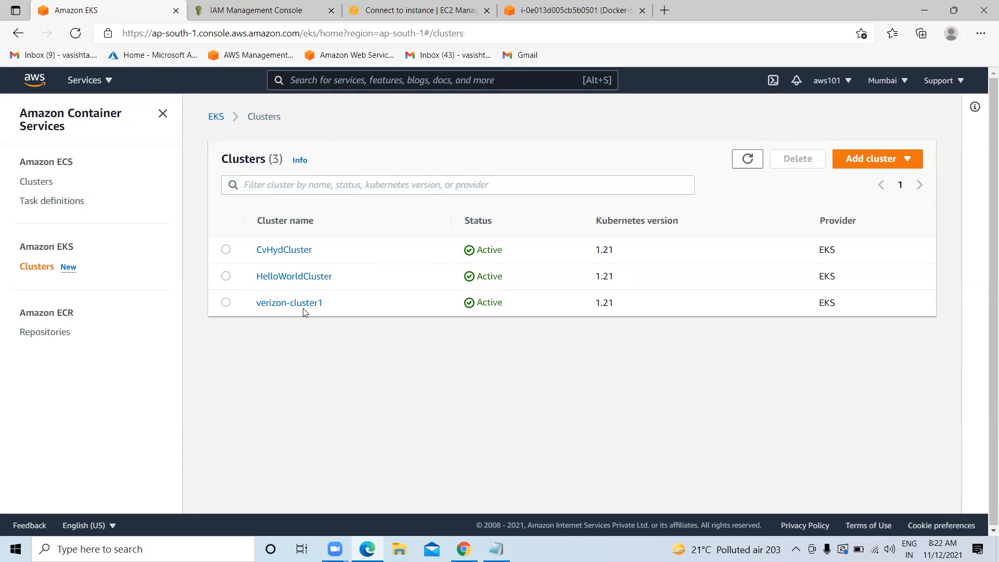
pyautogui.click(303, 307)
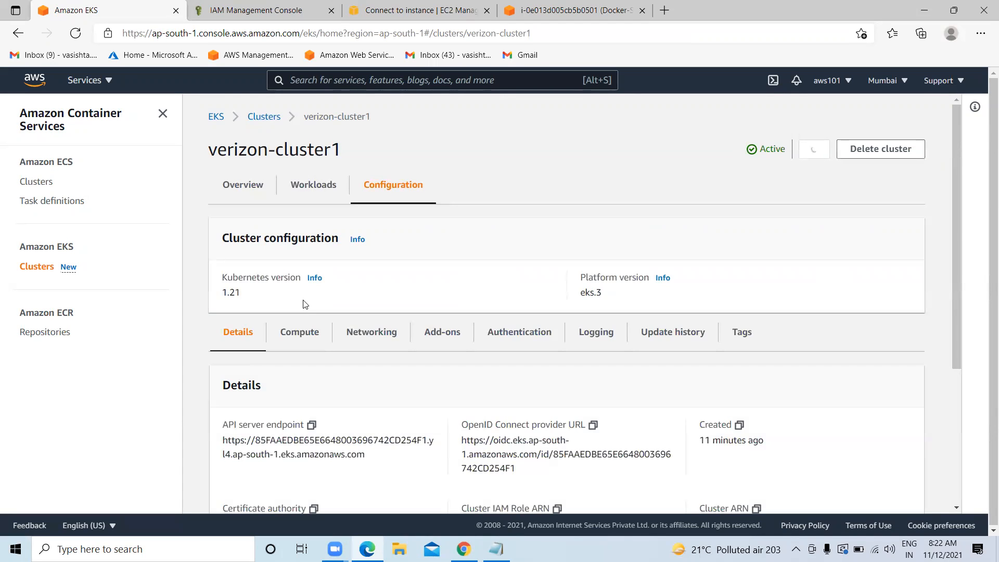
# Start a new node group from the Compute tab and name it verizon-nodegroup1
pyautogui.scroll(-2, 305, 303)
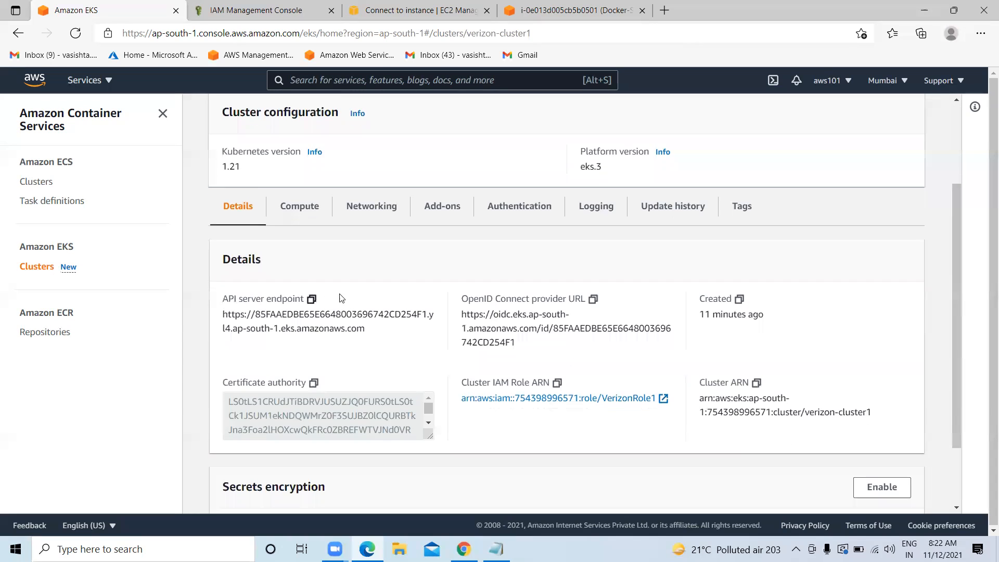
pyautogui.click(312, 213)
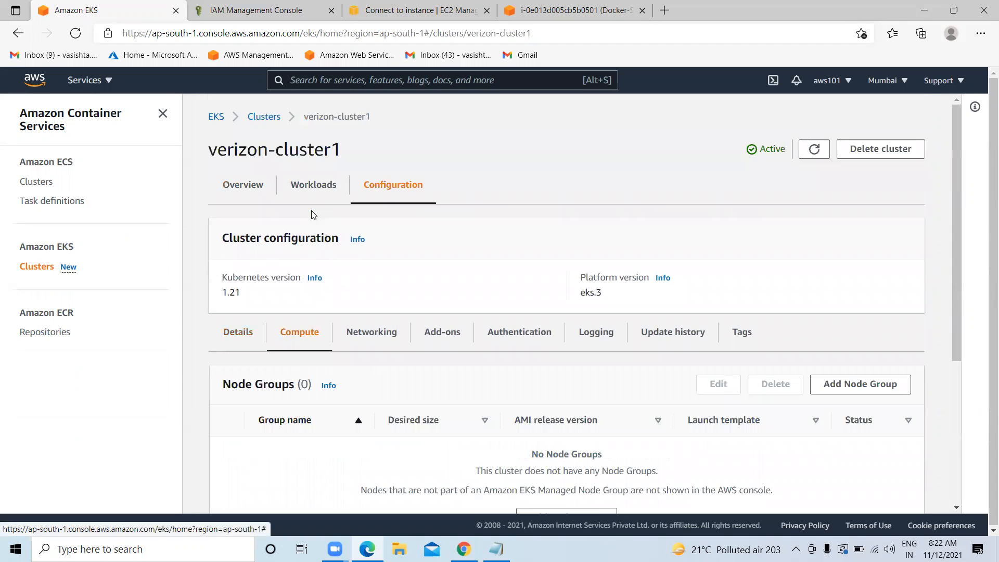
pyautogui.scroll(-2, 364, 380)
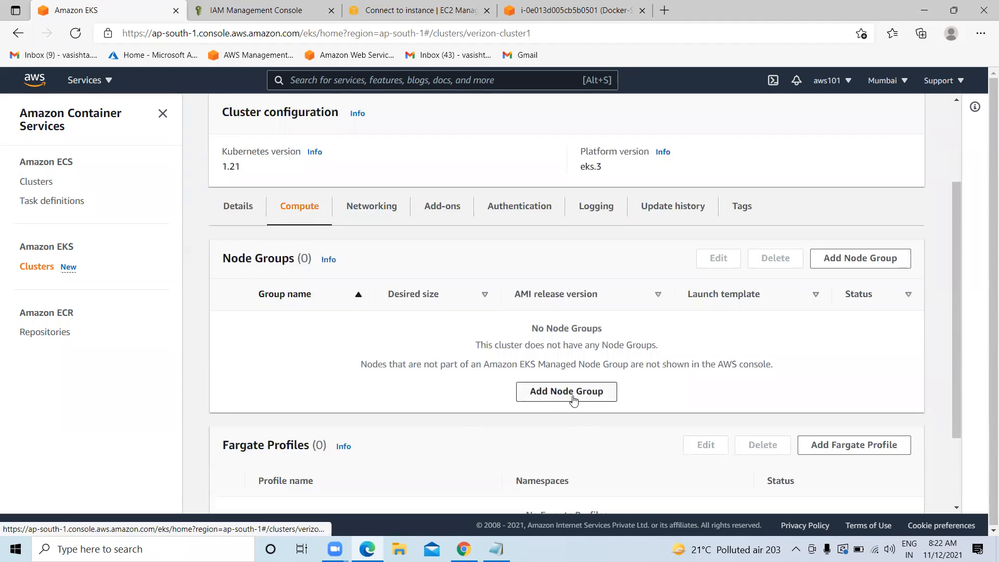
pyautogui.scroll(-2, 564, 397)
pyautogui.click(573, 292)
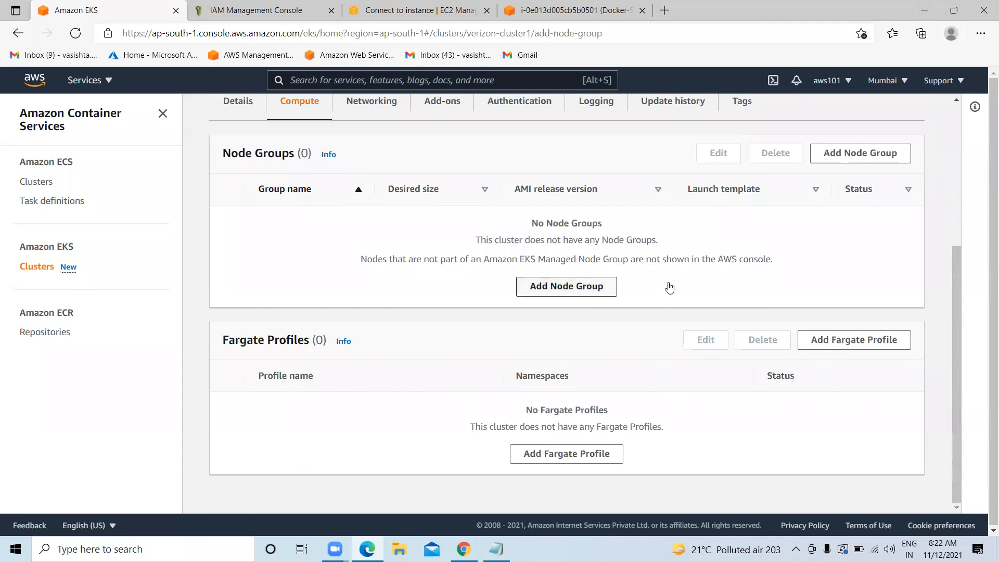
pyautogui.scroll(-3, 664, 283)
pyautogui.click(356, 189)
pyautogui.write('verizon-node')
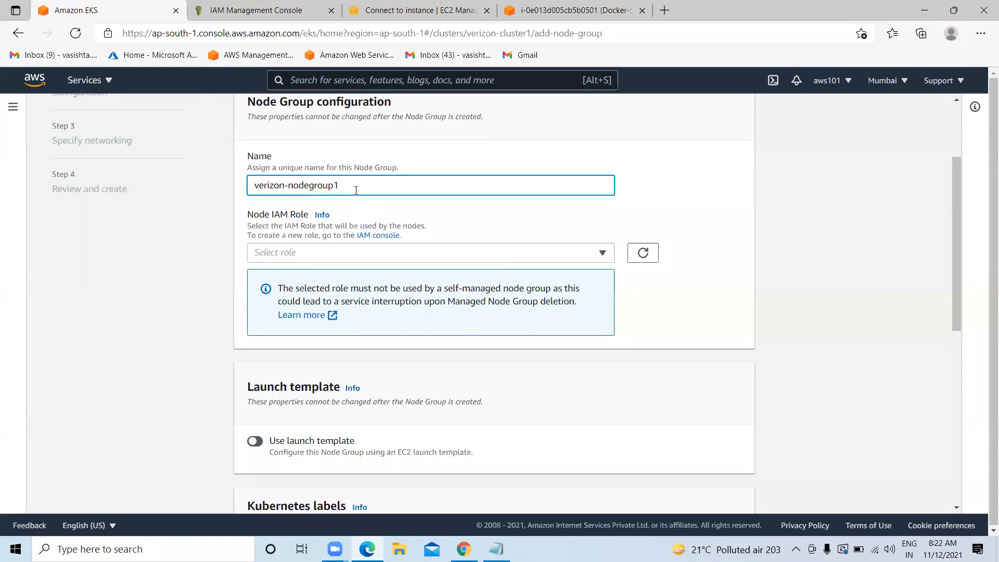
pyautogui.write('group1')
pyautogui.scroll(-1, 356, 190)
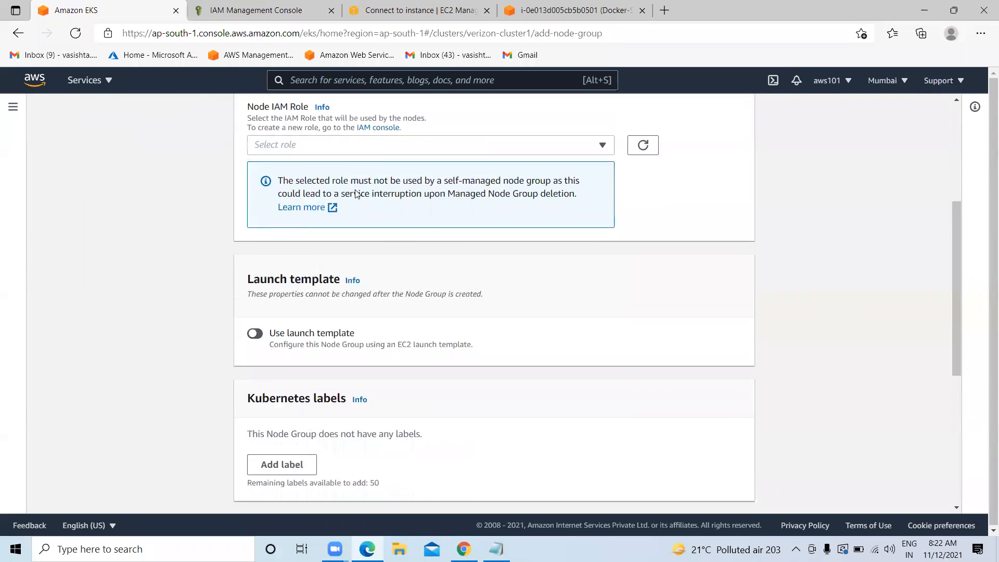
pyautogui.scroll(1, 284, 185)
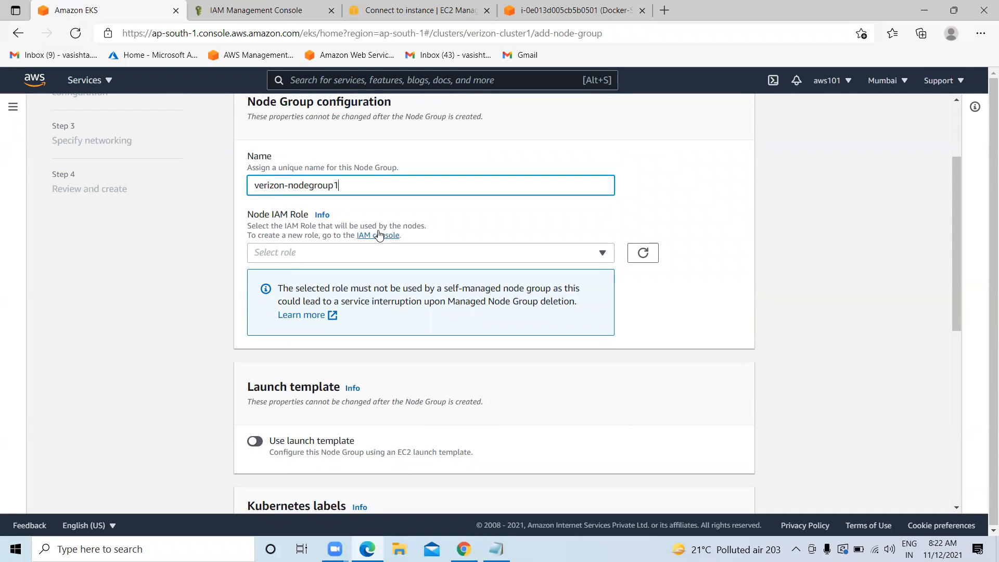
pyautogui.click(331, 10)
# Review the three node policy names in the EKS notes and copy AmazonEKS_CNI_Policy
pyautogui.click(377, 236)
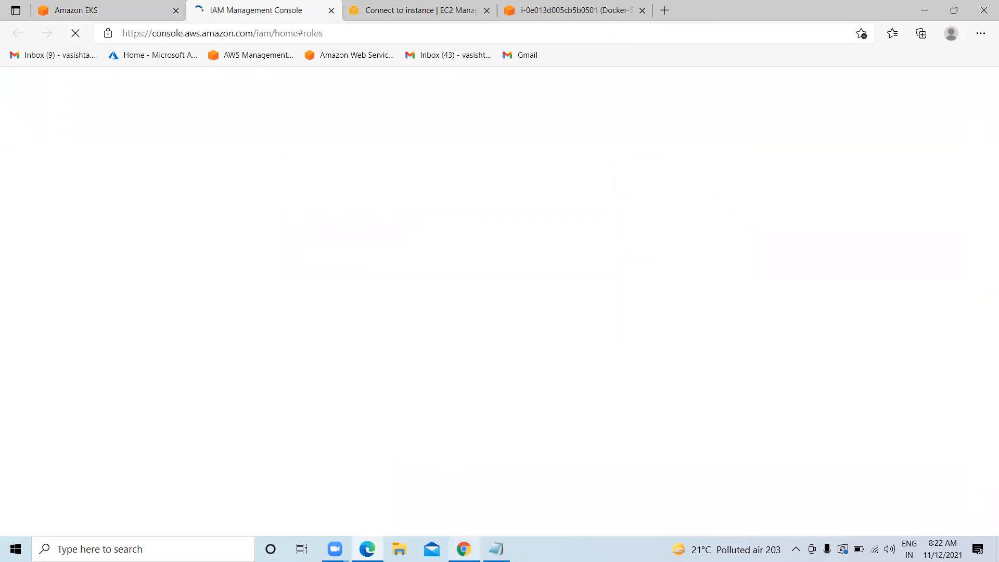
pyautogui.click(495, 549)
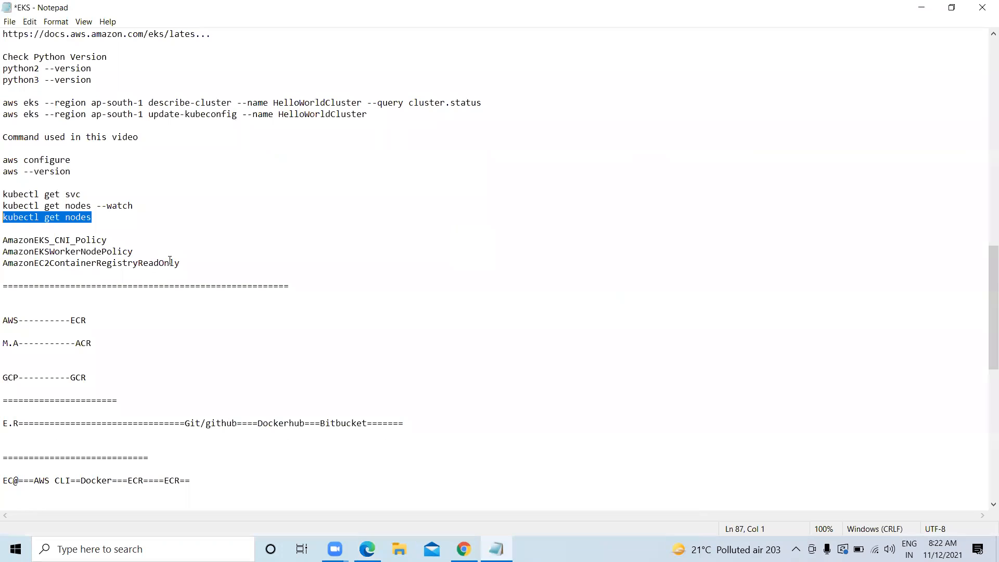
pyautogui.moveTo(3, 240); pyautogui.dragTo(131, 240)
pyautogui.moveTo(5, 248); pyautogui.dragTo(146, 252)
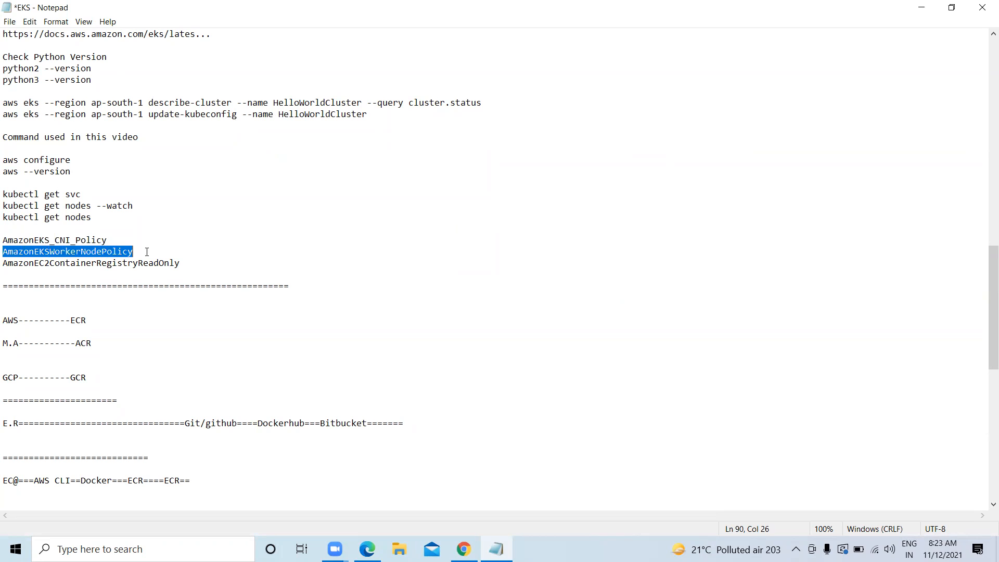
pyautogui.moveTo(12, 263); pyautogui.dragTo(5, 236)
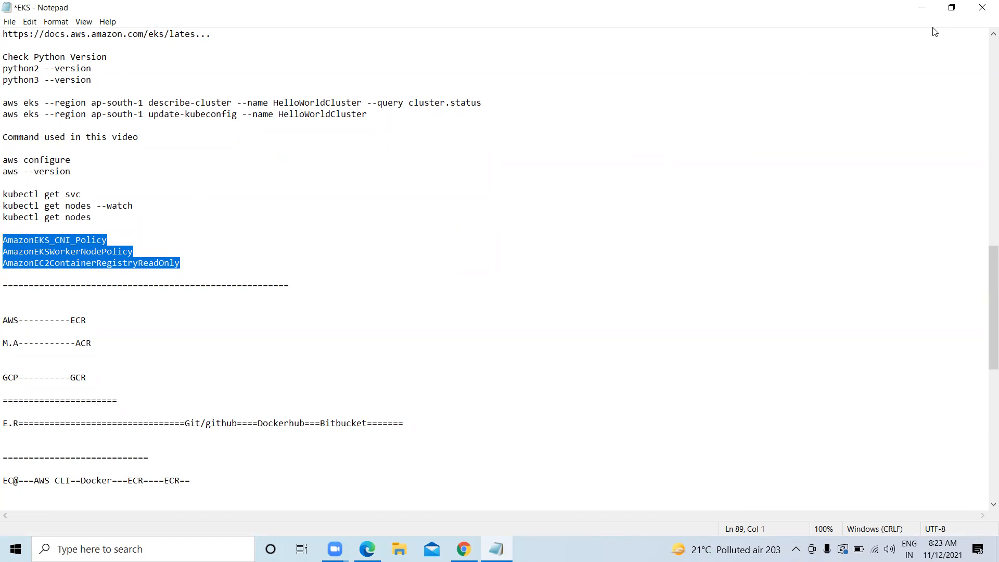
pyautogui.moveTo(114, 240); pyautogui.dragTo(4, 238)
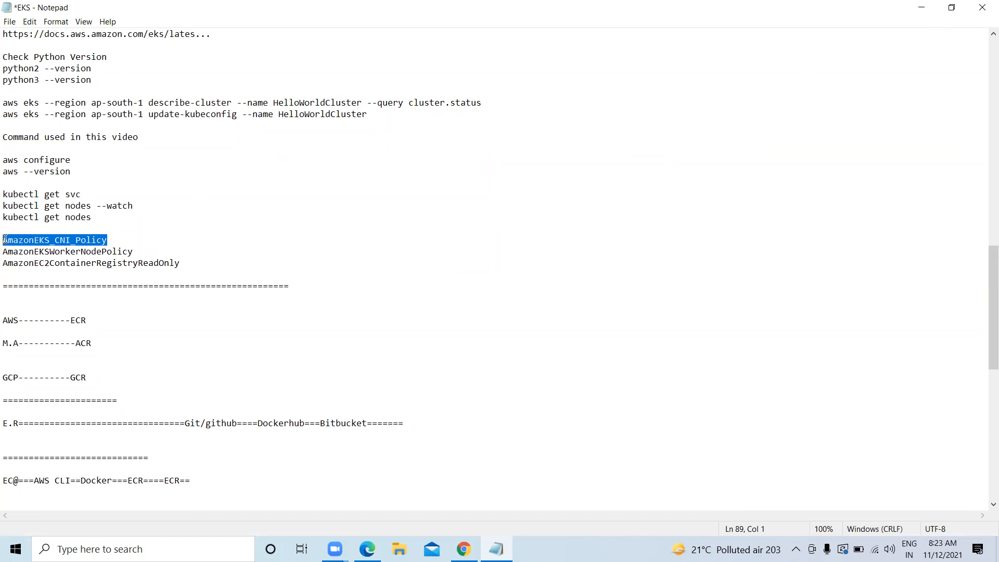
pyautogui.rightClick(21, 235)
pyautogui.click(65, 277)
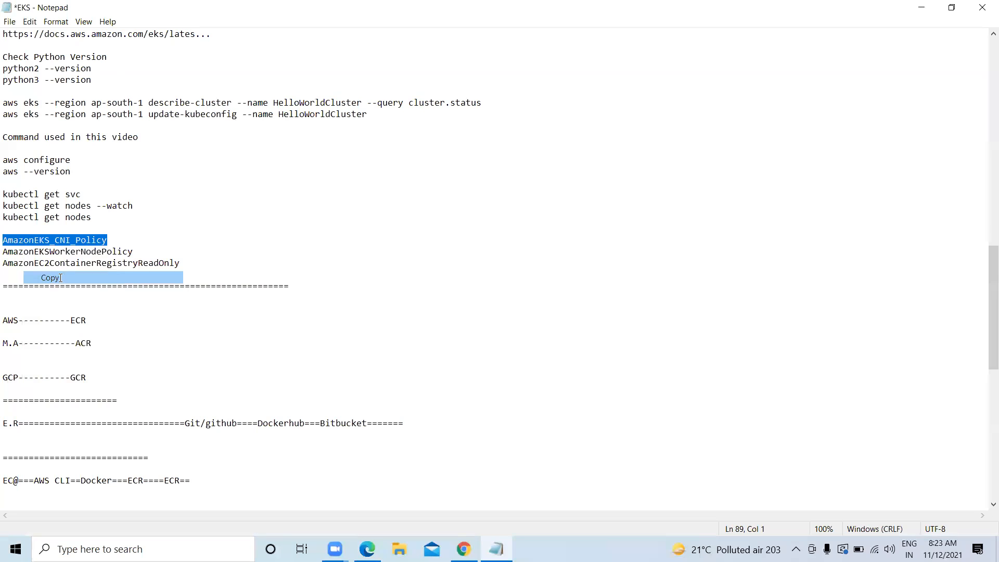
pyautogui.click(920, 8)
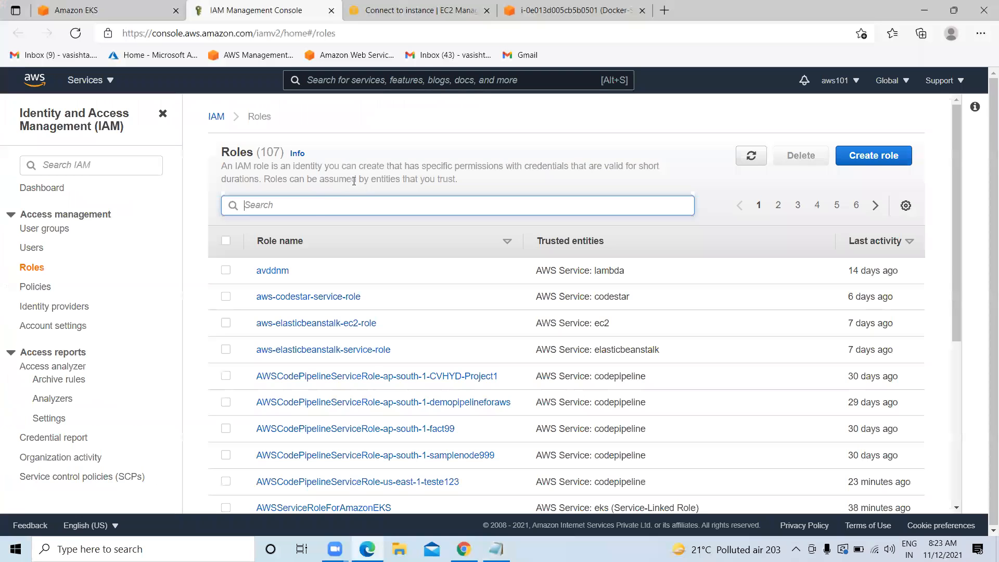
# Create a new IAM role for EC2 and attach AmazonEKS_CNI_Policy
pyautogui.click(867, 158)
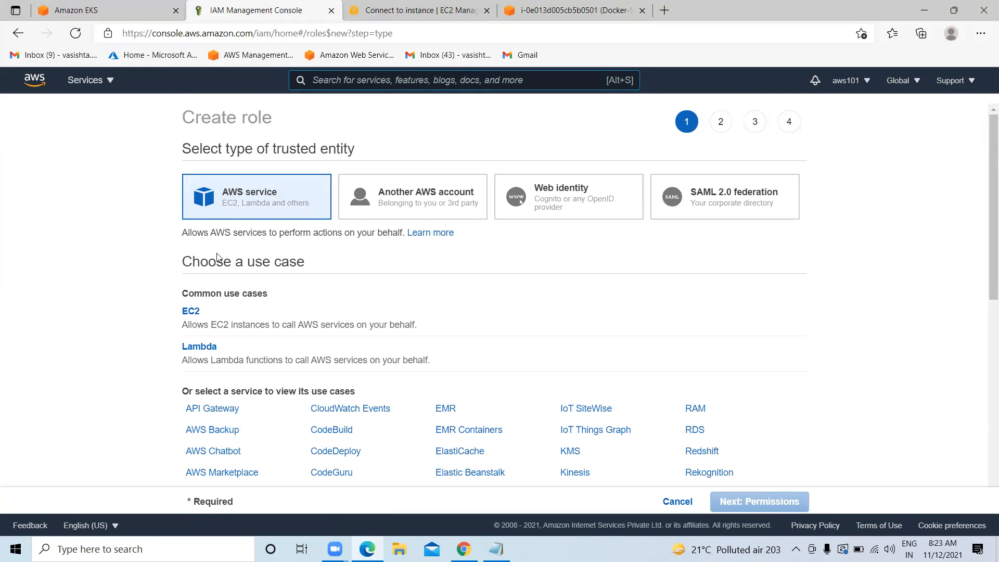
pyautogui.scroll(-1, 272, 223)
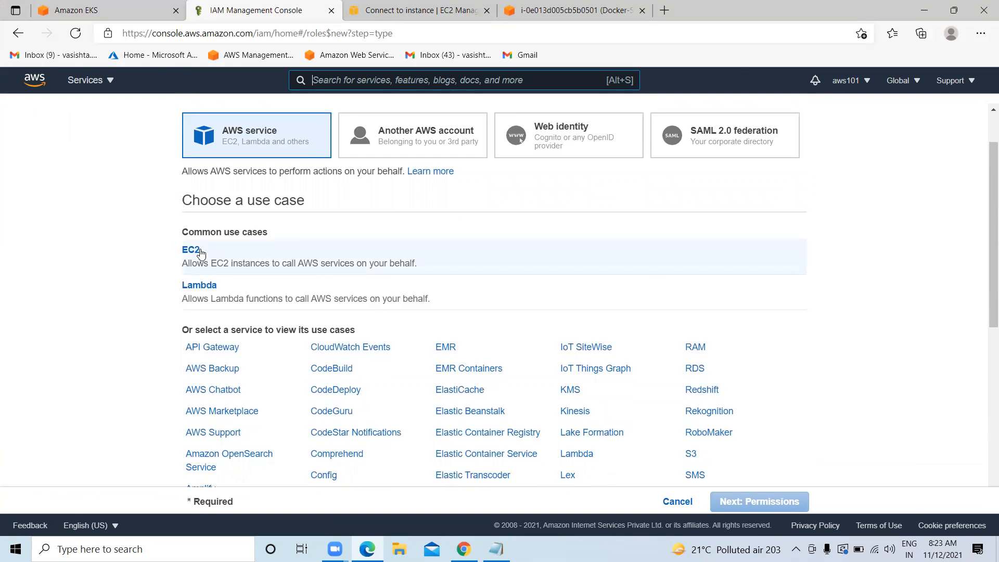
pyautogui.scroll(-6, 303, 332)
pyautogui.scroll(6, 319, 345)
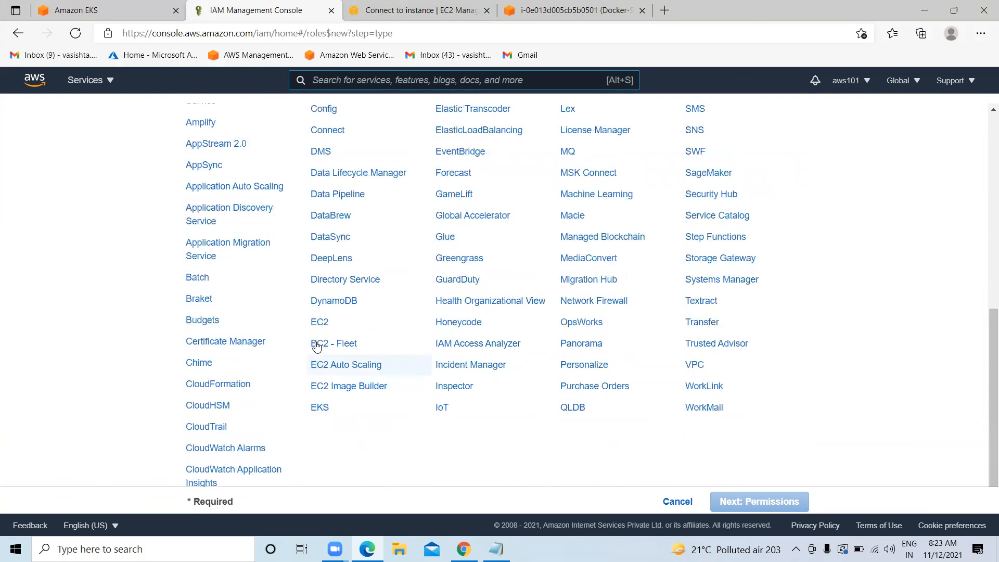
pyautogui.click(183, 227)
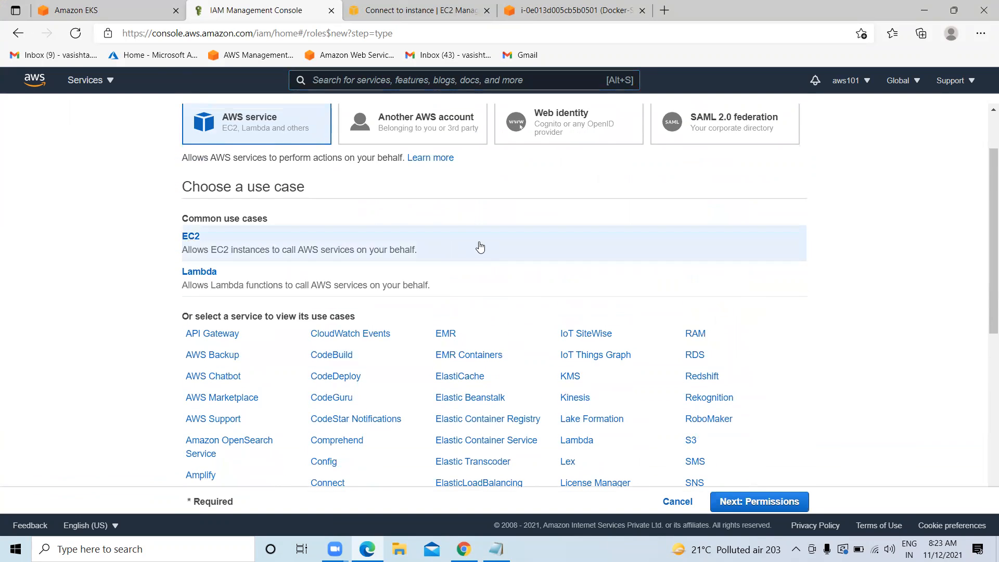
pyautogui.click(737, 501)
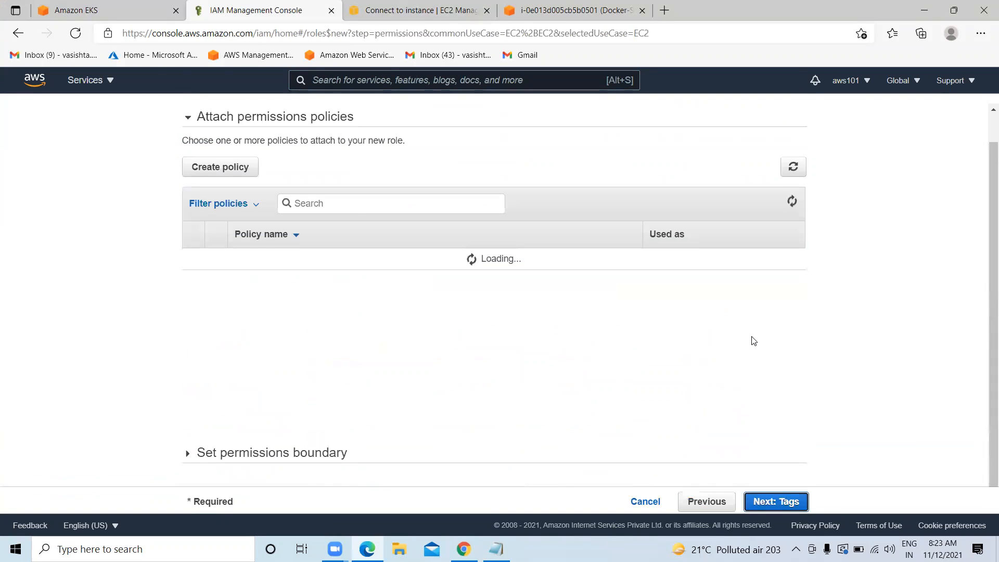
pyautogui.click(356, 209)
pyautogui.hotkey('ctrl', 'v')
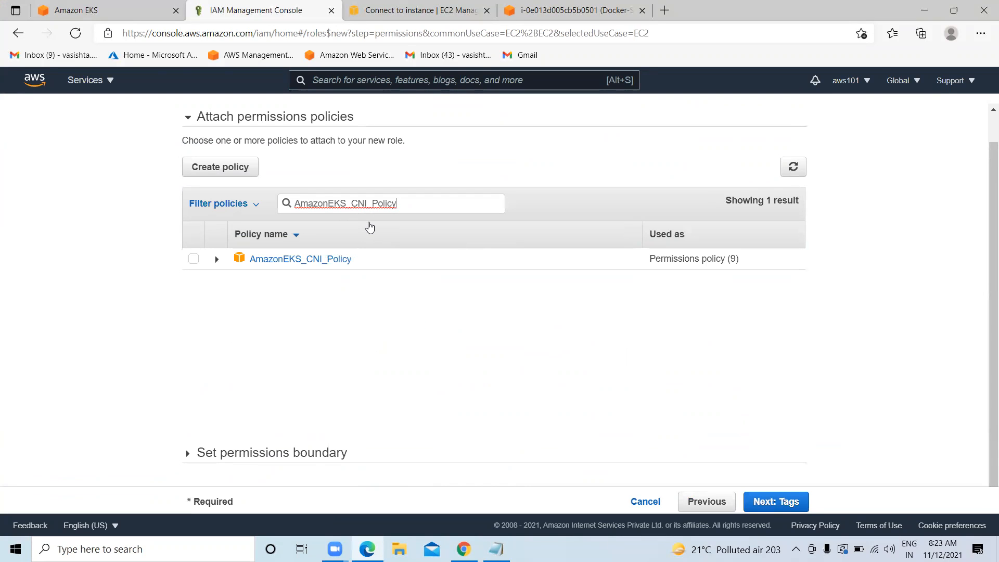
pyautogui.click(193, 259)
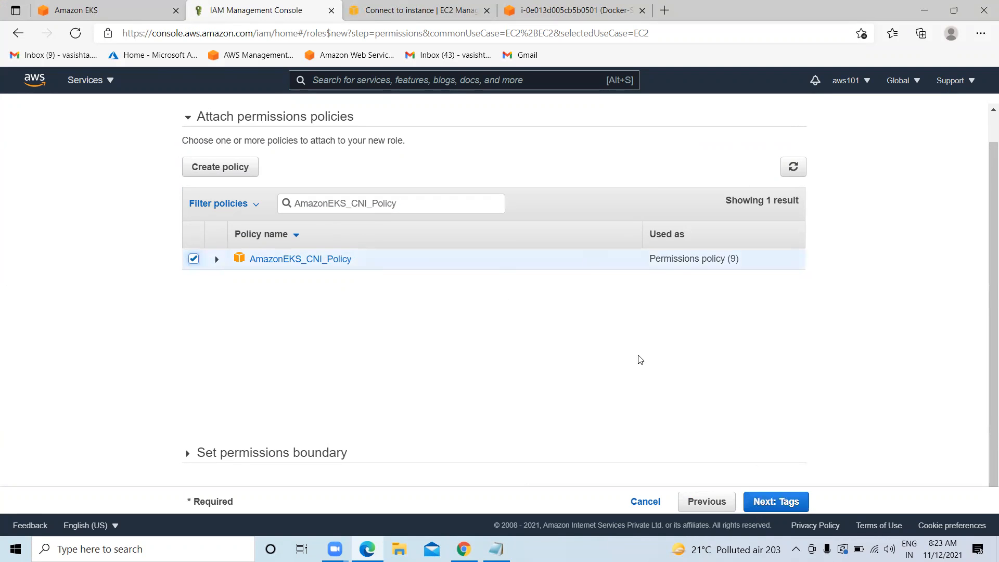
# Copy AmazonEKSWorkerNodePolicy from the notes and attach it to the role
pyautogui.click(496, 549)
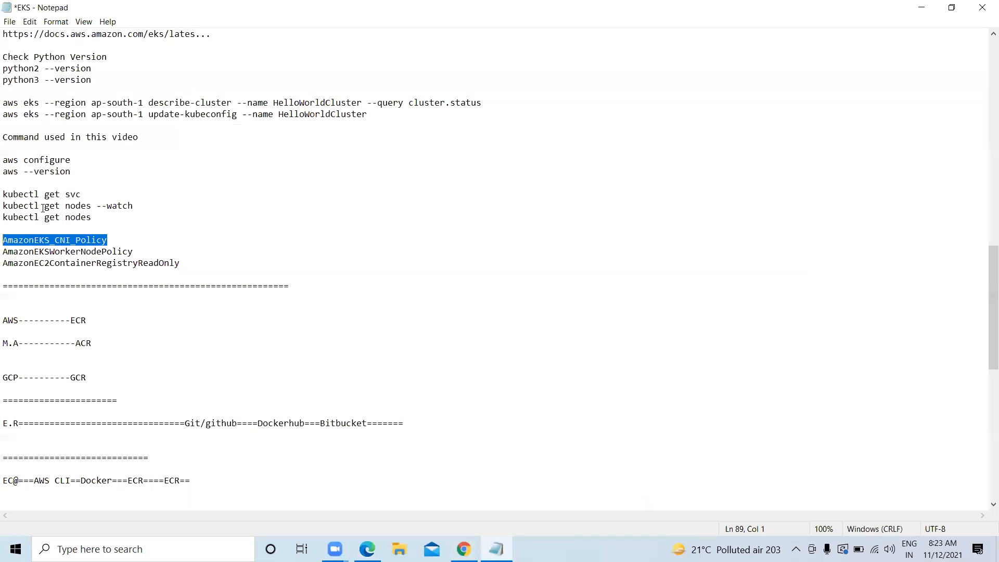
pyautogui.moveTo(134, 252); pyautogui.dragTo(4, 250)
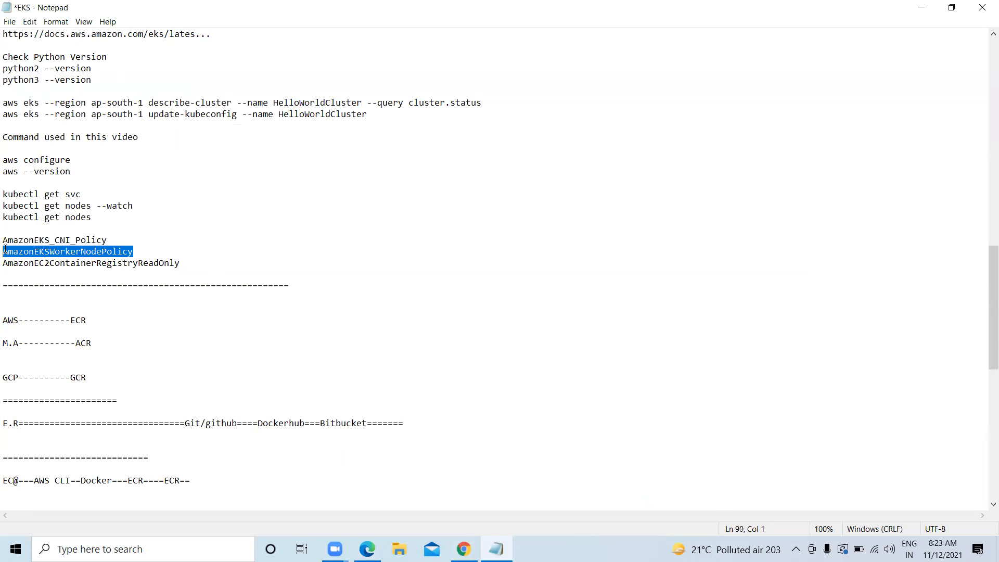
pyautogui.rightClick(15, 252)
pyautogui.click(51, 288)
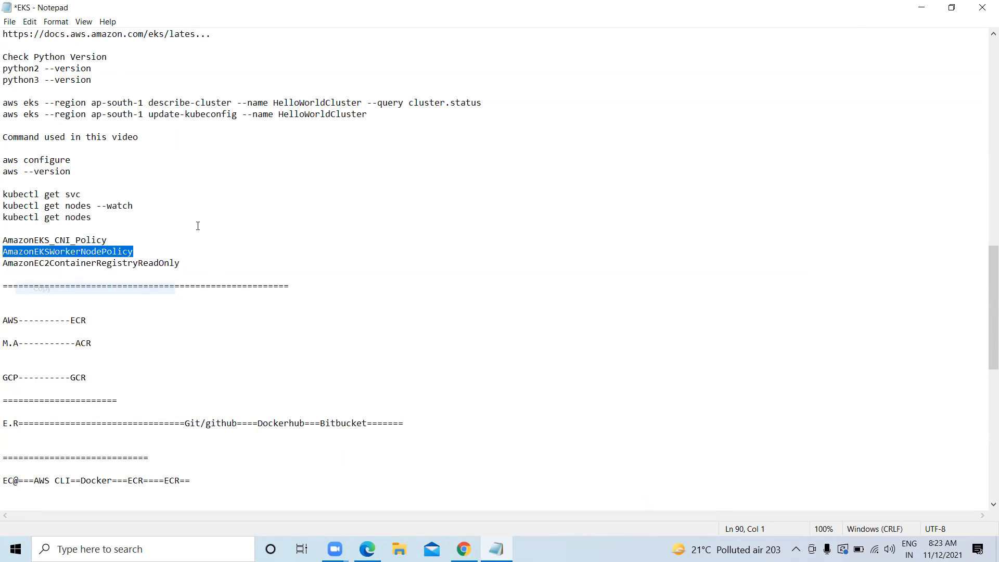
pyautogui.click(921, 7)
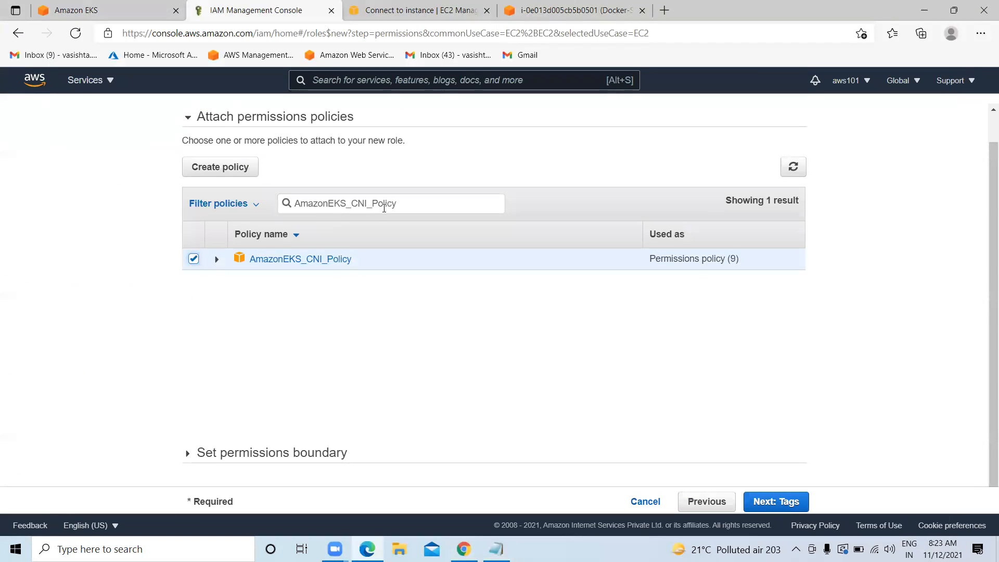
pyautogui.moveTo(419, 196); pyautogui.dragTo(218, 208)
pyautogui.hotkey('ctrl', 'v')
pyautogui.click(193, 258)
# Copy AmazonEC2ContainerRegistryReadOnly from the notes, attach it, and continue to tags
pyautogui.click(495, 549)
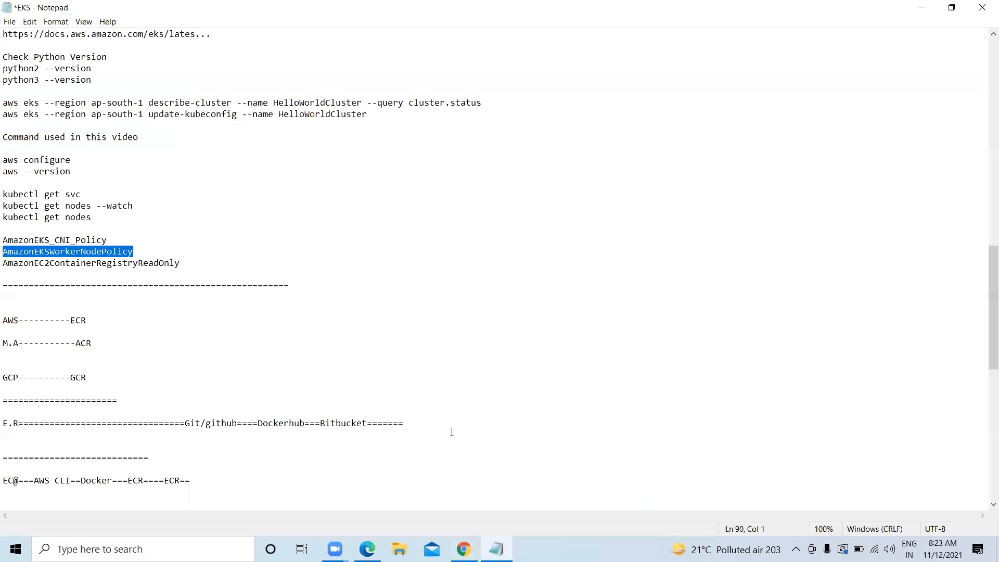
pyautogui.moveTo(180, 264); pyautogui.dragTo(4, 263)
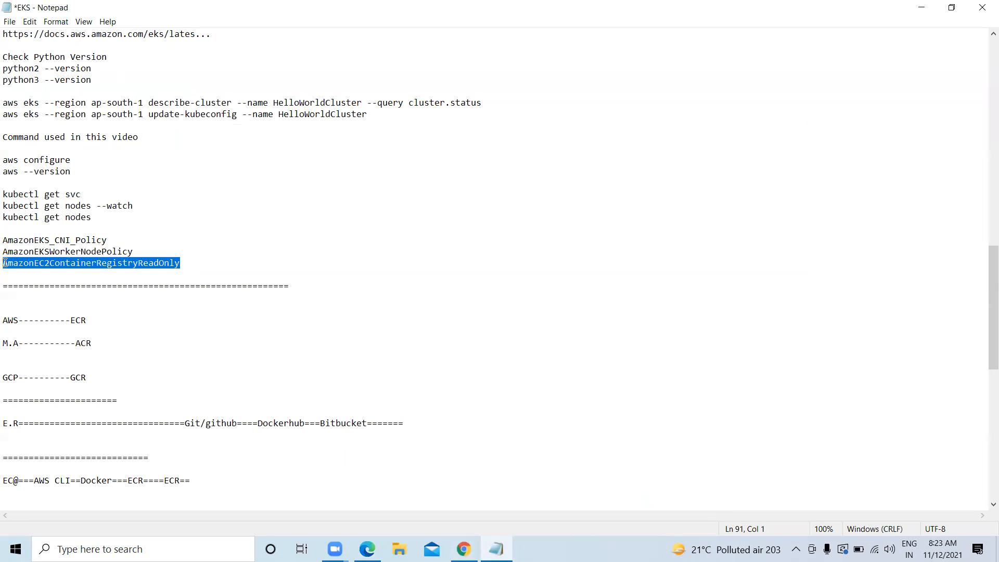
pyautogui.rightClick(19, 264)
pyautogui.click(57, 303)
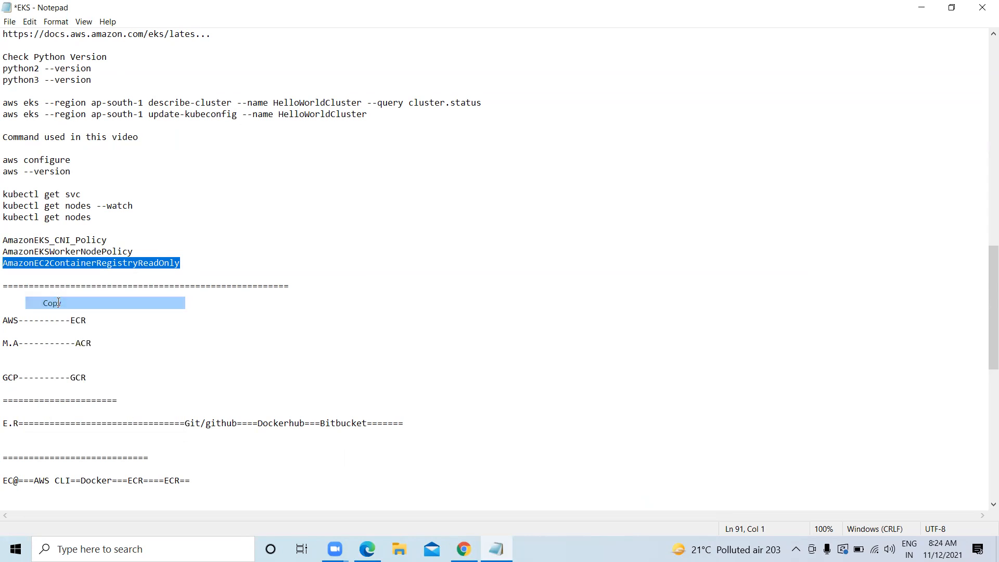
pyautogui.click(921, 8)
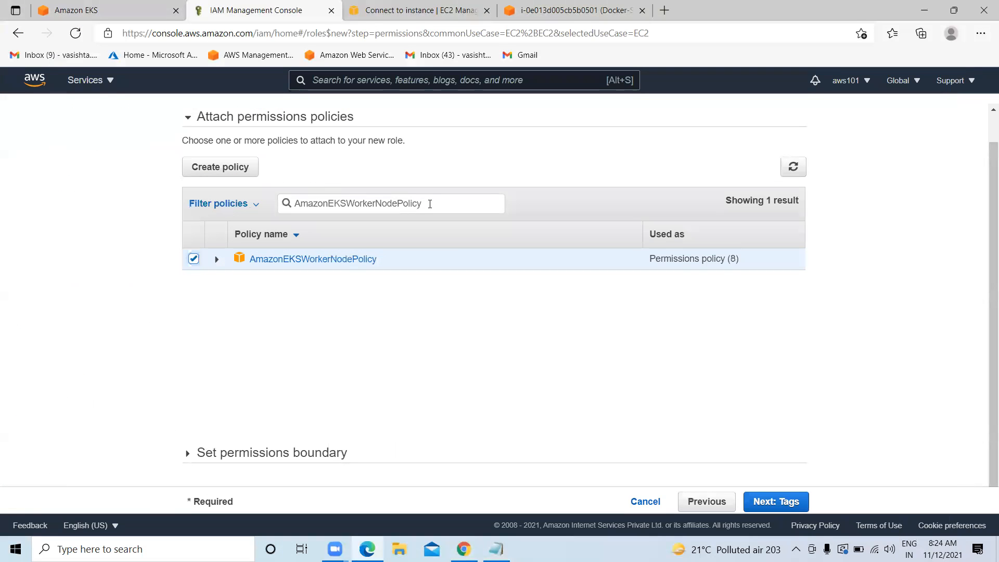
pyautogui.moveTo(430, 204); pyautogui.dragTo(294, 209)
pyautogui.hotkey('ctrl', 'v')
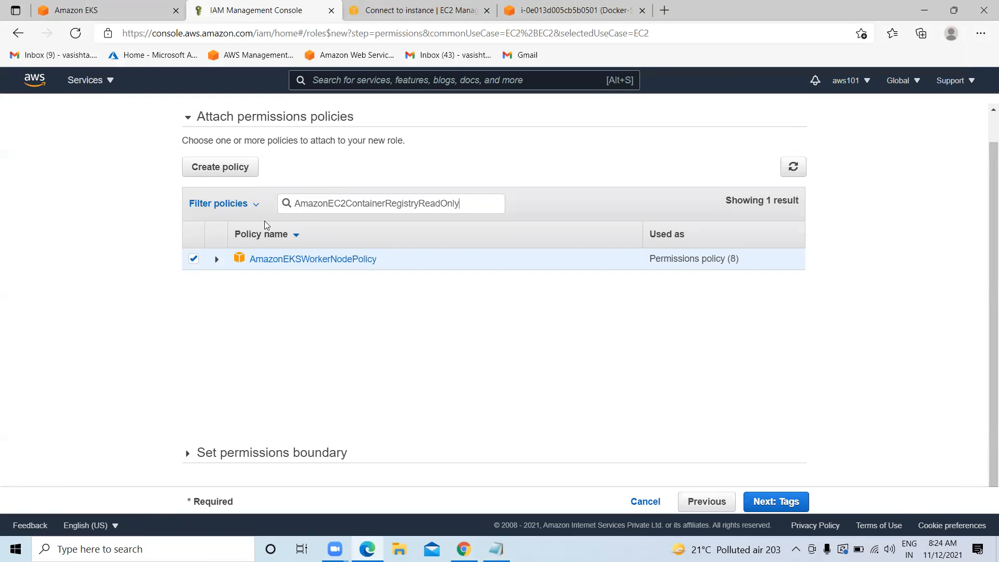
pyautogui.click(193, 259)
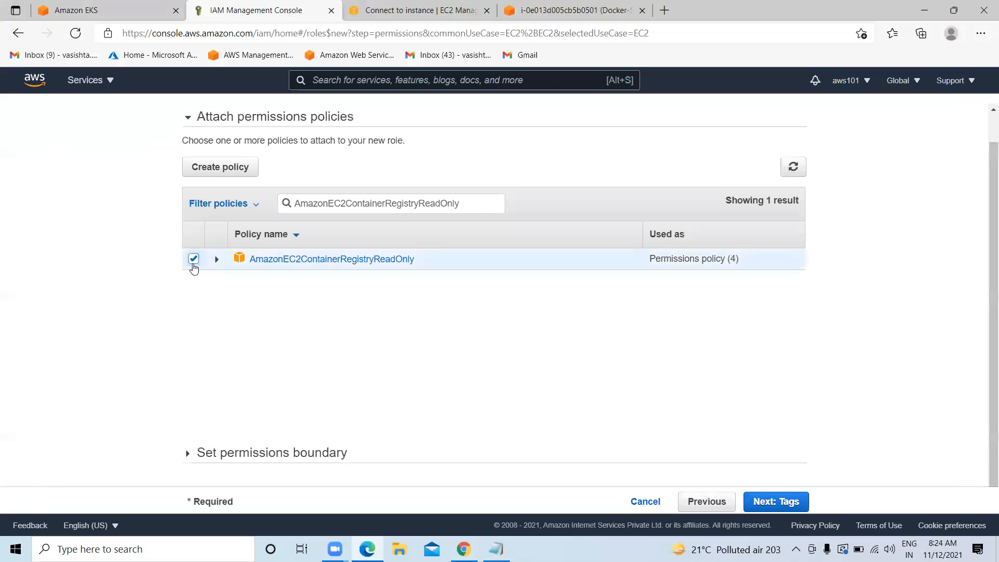
pyautogui.click(760, 501)
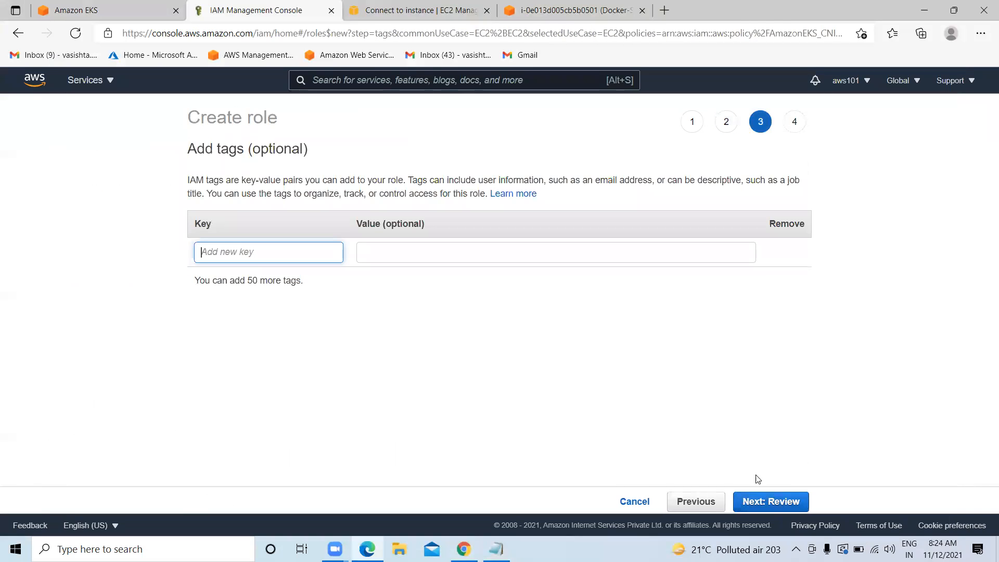
# Skip tags, create the role named verizon-nodegrouppolice1, and go back to the node group form
pyautogui.click(773, 503)
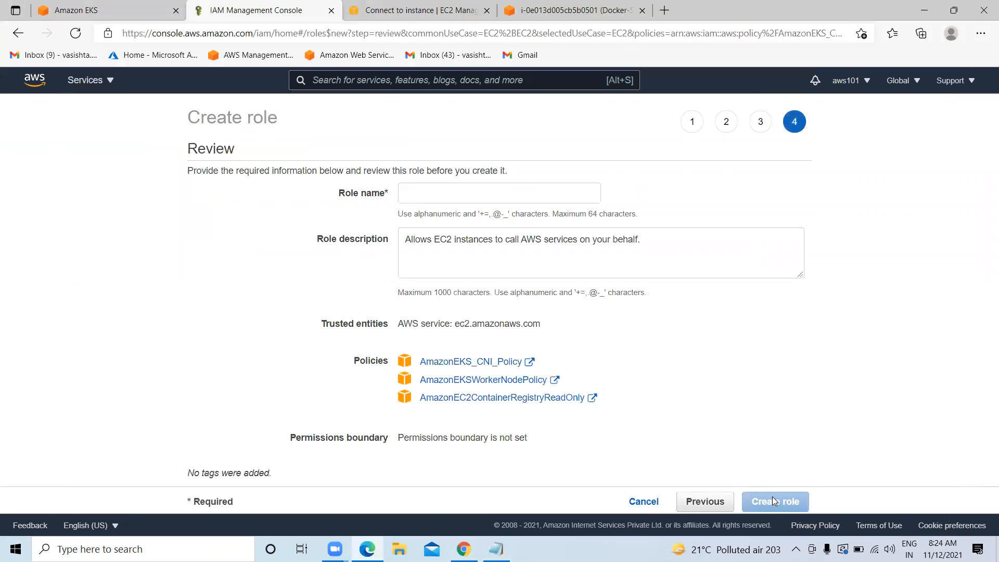
pyautogui.click(463, 193)
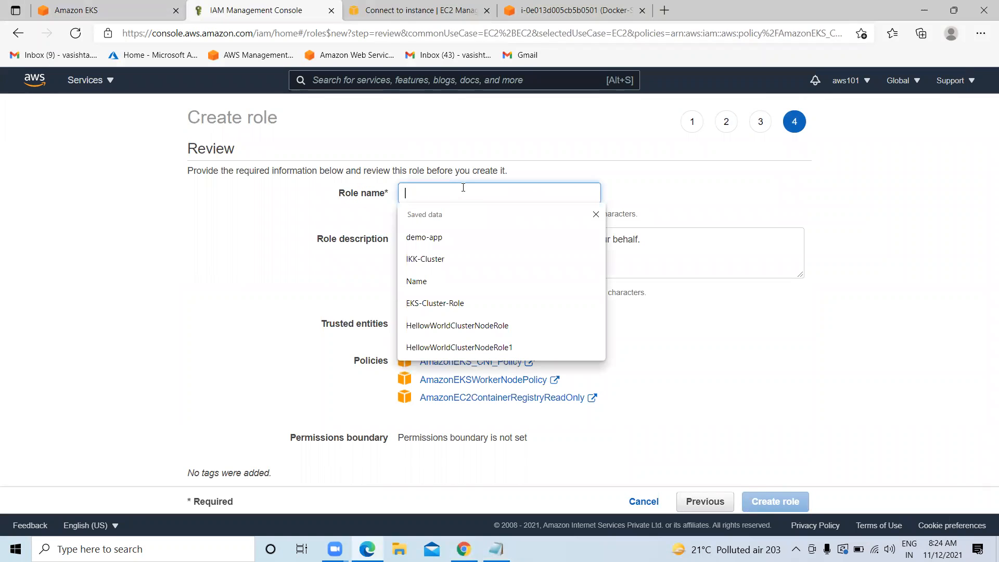
pyautogui.write('V')
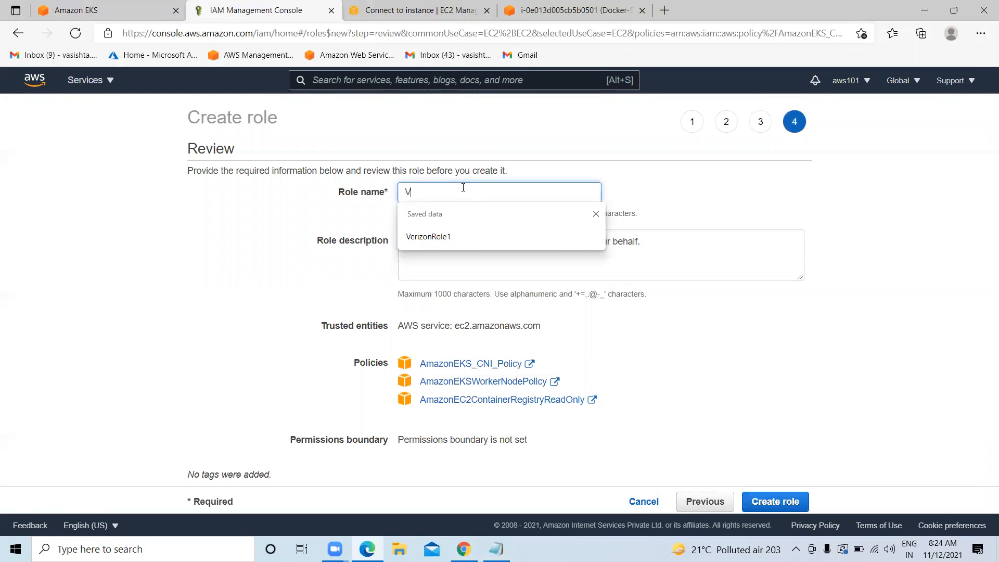
pyautogui.write('erizon-node')
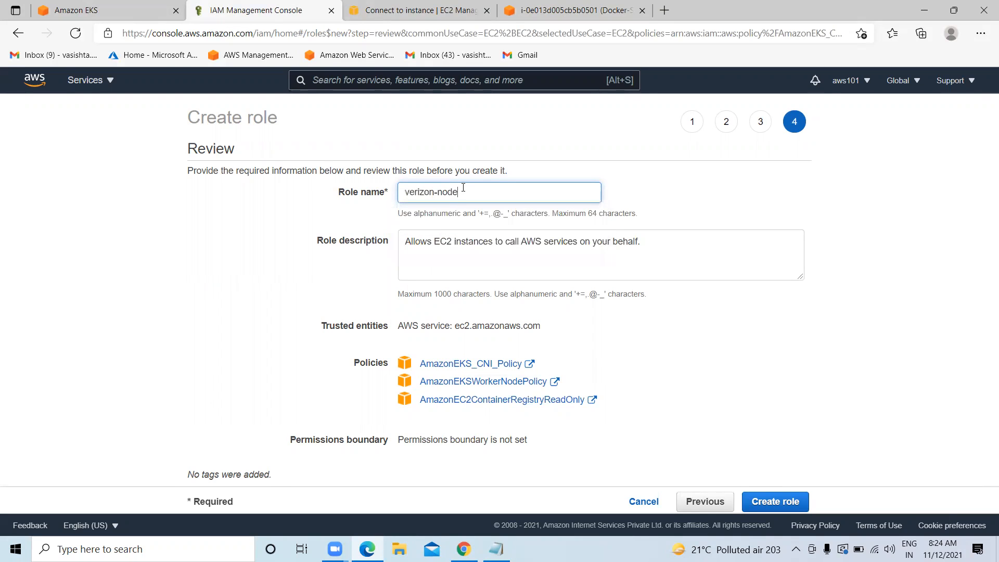
pyautogui.write('grouppolice1')
pyautogui.click(799, 499)
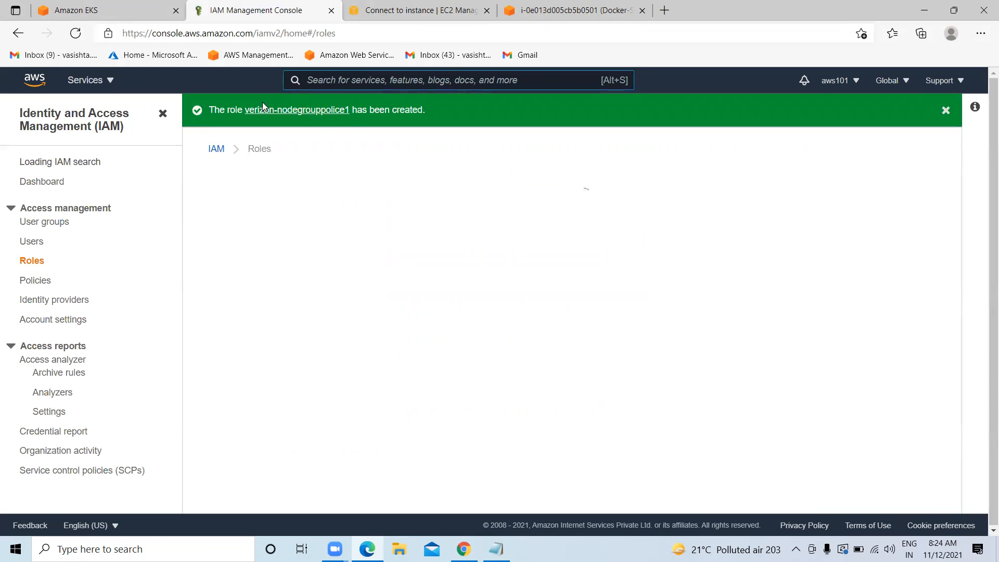
pyautogui.click(41, 5)
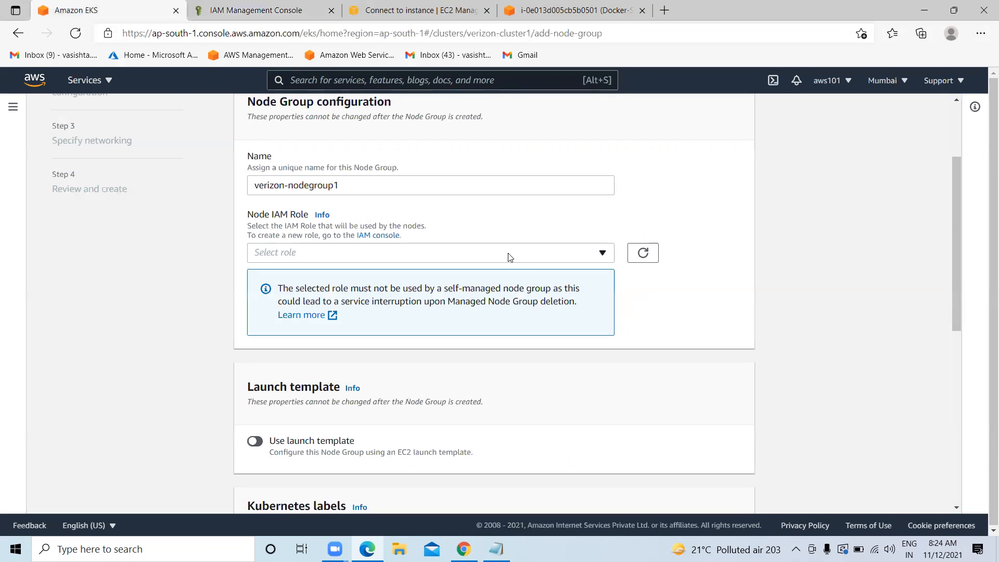
# Select verizon-nodegrouppolice1 as the node IAM role and continue to compute and scaling
pyautogui.click(643, 254)
pyautogui.click(602, 255)
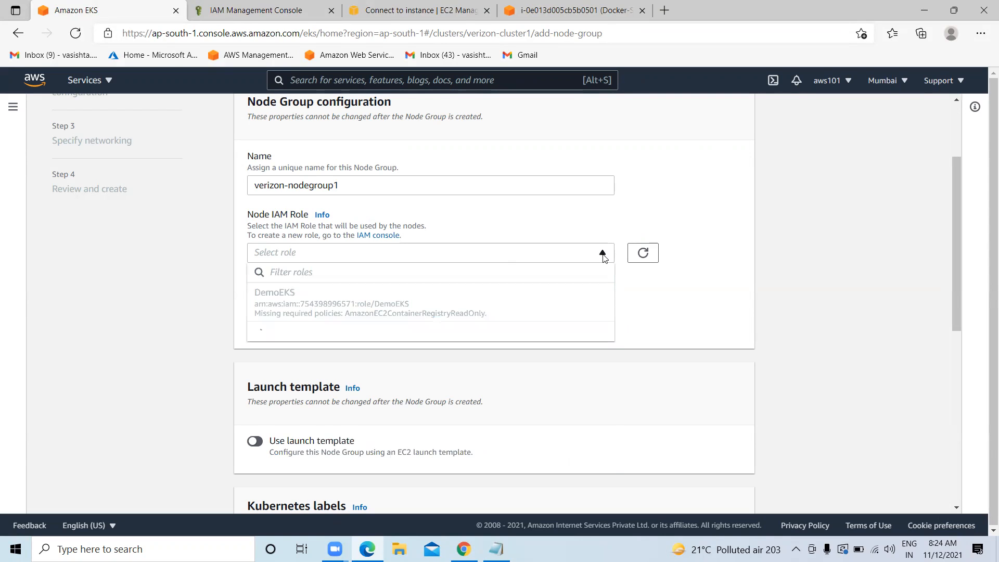
pyautogui.scroll(-2, 428, 345)
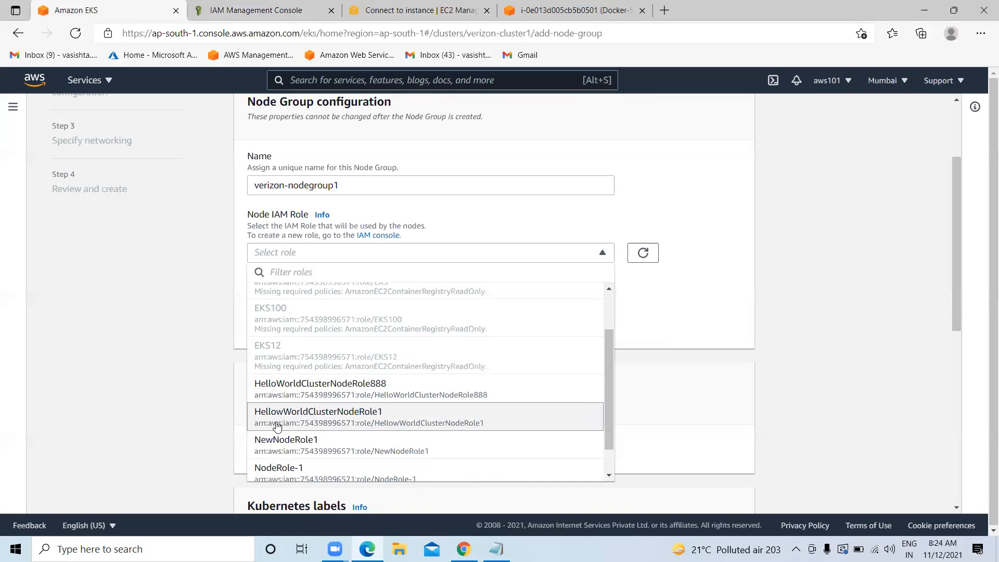
pyautogui.scroll(-1, 277, 426)
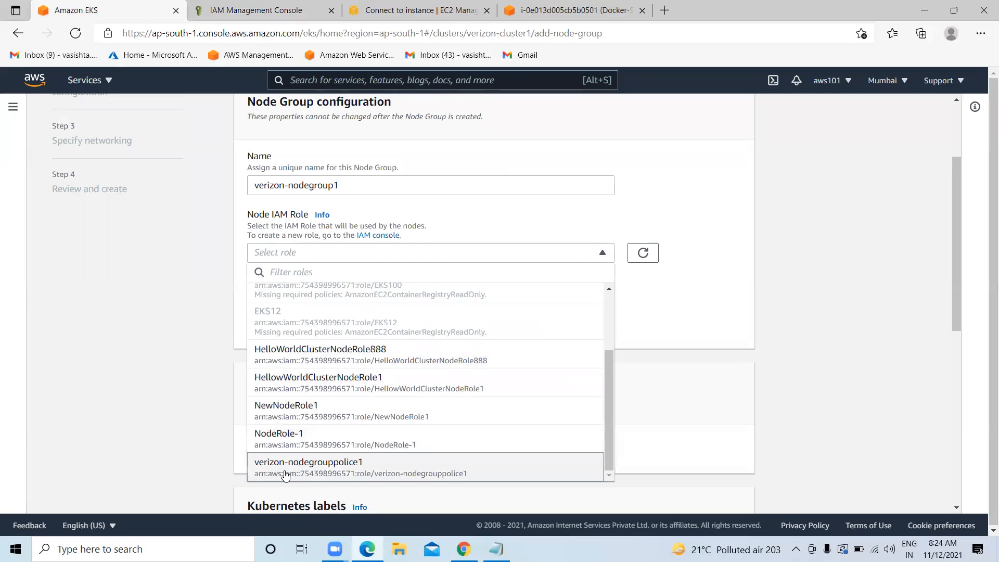
pyautogui.click(322, 470)
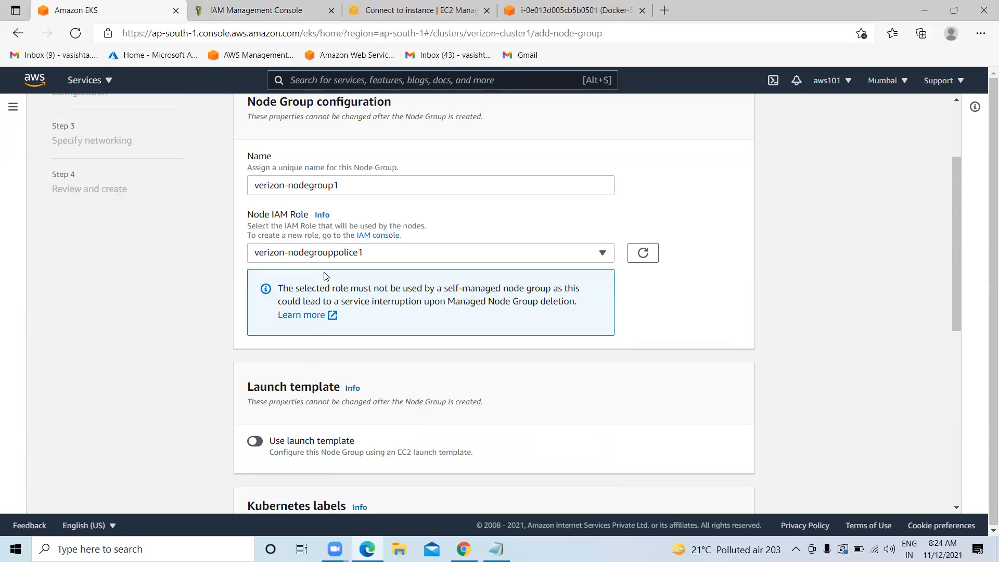
pyautogui.scroll(-7, 386, 277)
pyautogui.scroll(-2, 676, 385)
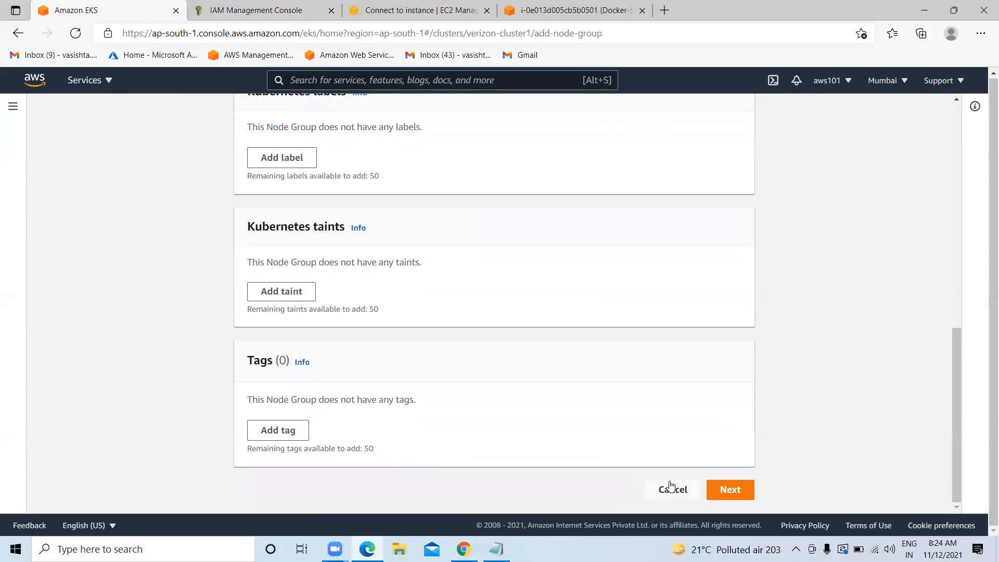
pyautogui.click(727, 488)
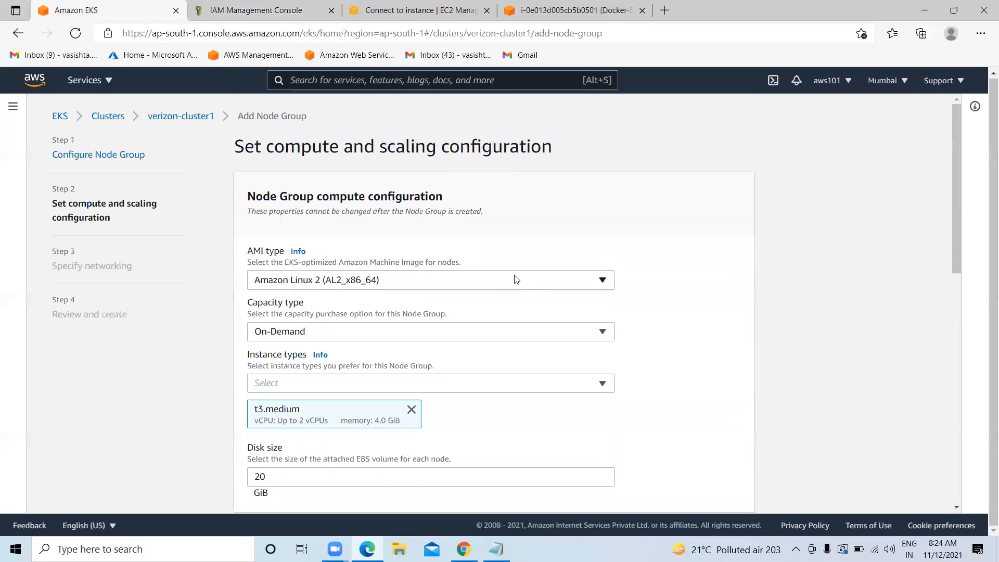
# Keep the Amazon Linux 2 AMI, On-Demand capacity and t3.medium instance type
pyautogui.click(446, 281)
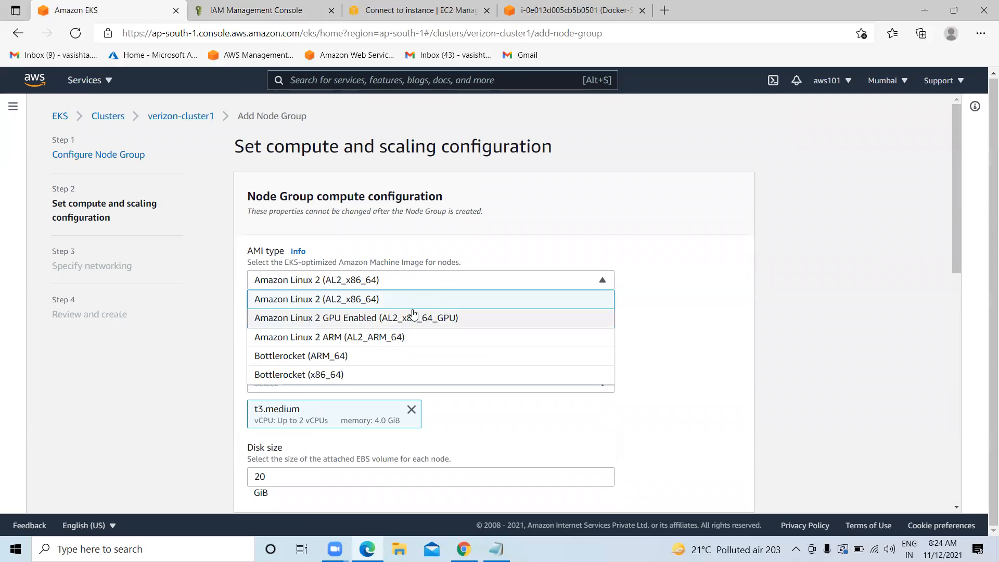
pyautogui.click(359, 300)
pyautogui.scroll(-5, 549, 324)
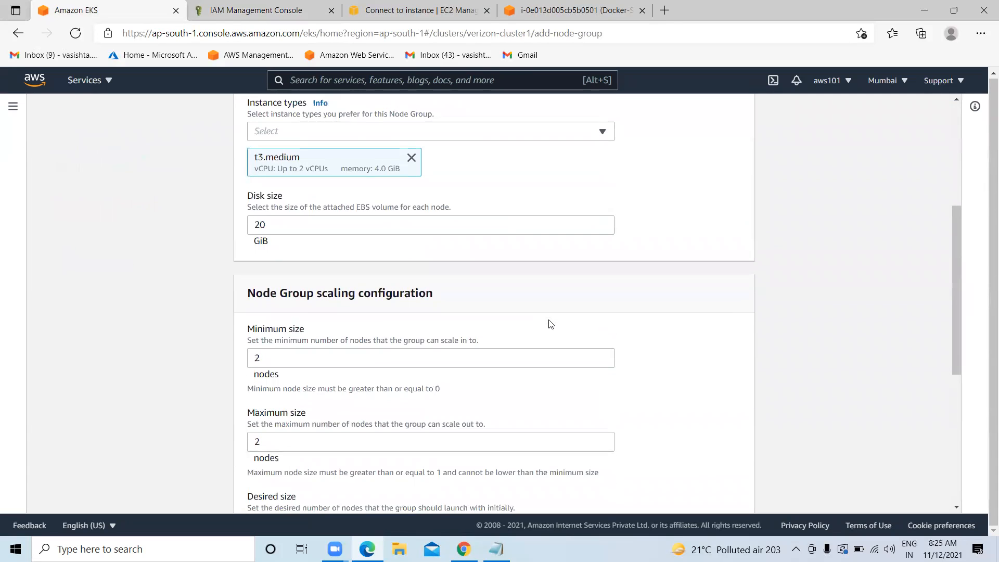
pyautogui.scroll(2, 549, 324)
pyautogui.click(325, 203)
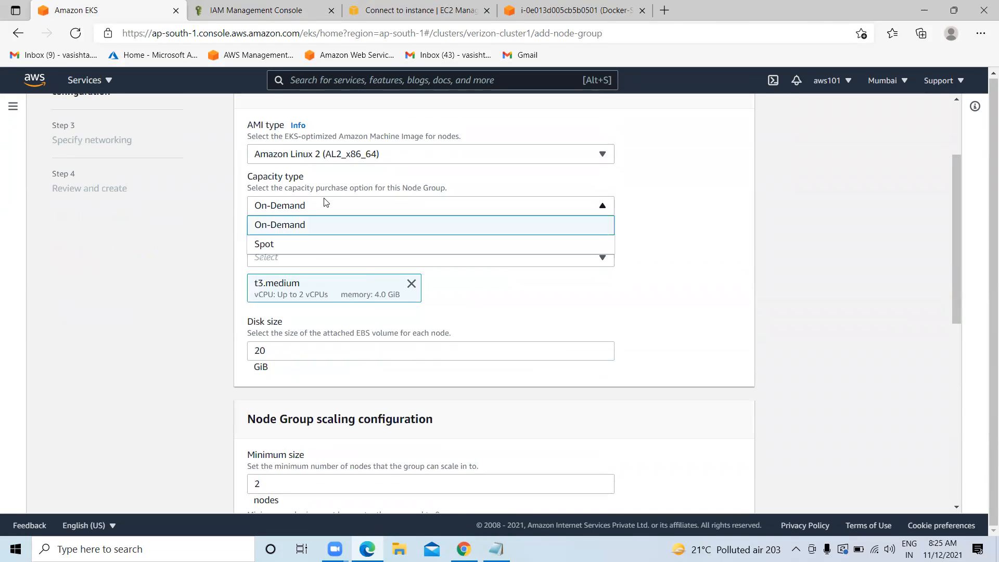
pyautogui.click(293, 231)
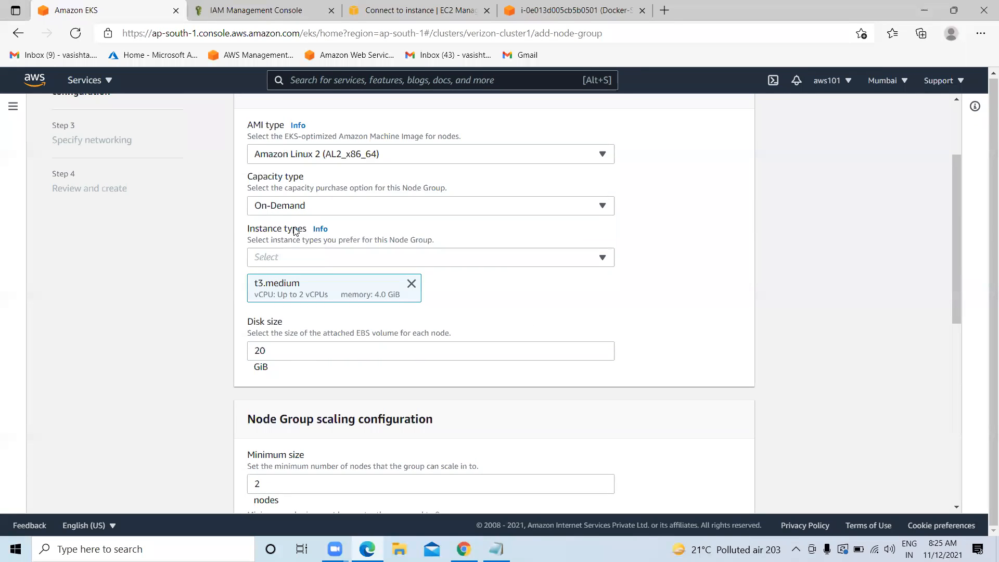
pyautogui.click(297, 260)
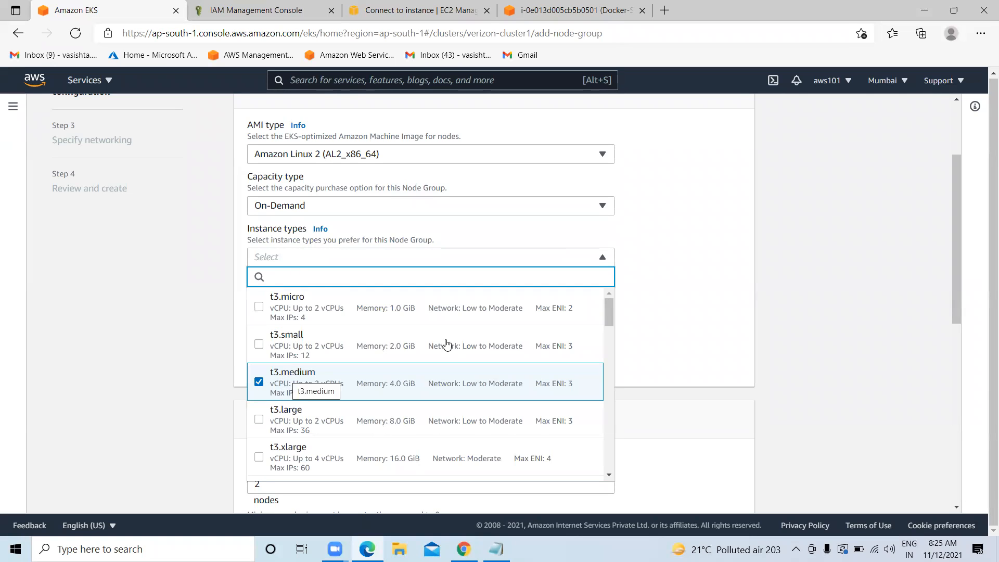
pyautogui.scroll(-2, 252, 412)
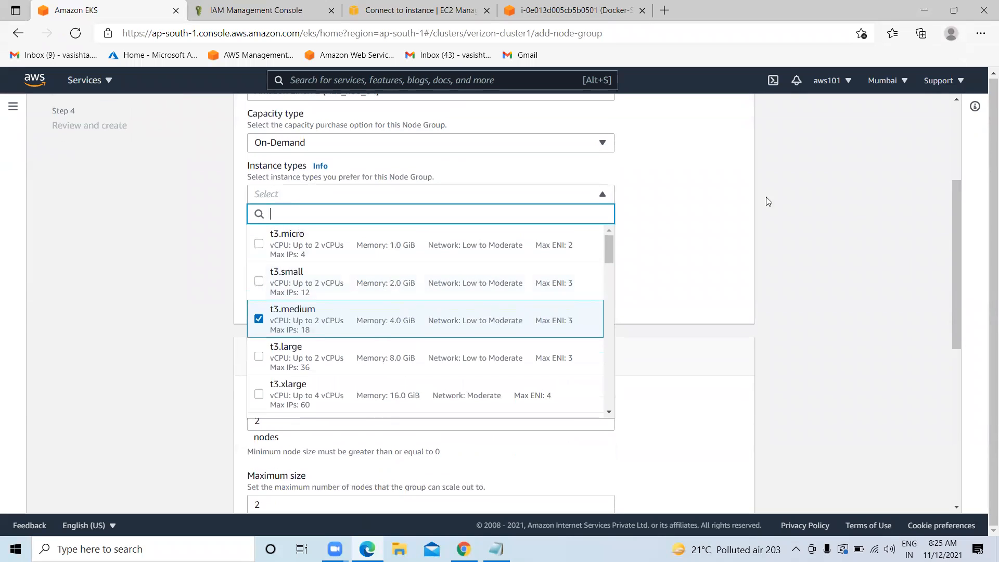
pyautogui.click(647, 179)
# Set the disk size to 19 GiB, keep 2-node scaling, and pass networking to reach review
pyautogui.scroll(-1, 411, 254)
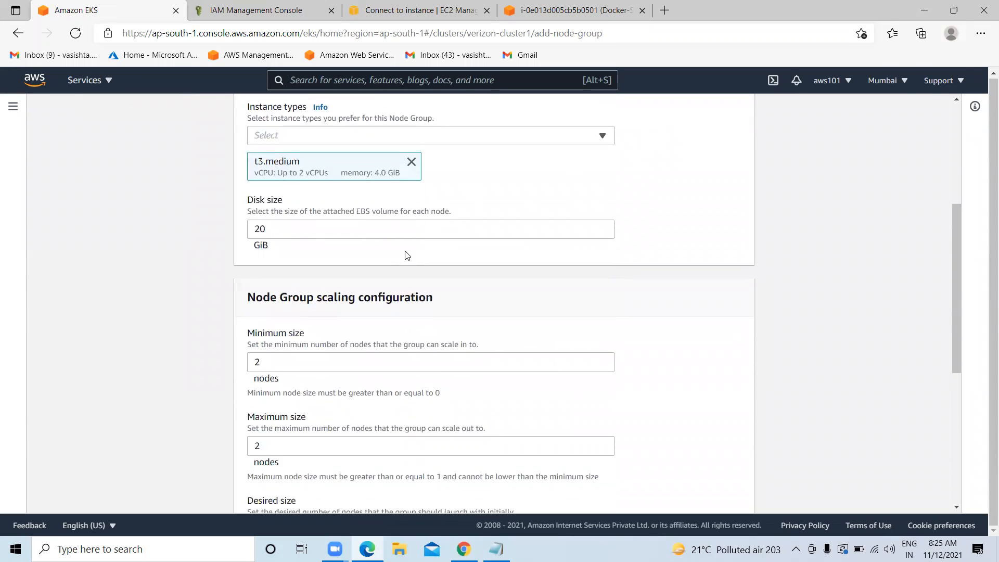
pyautogui.click(281, 227)
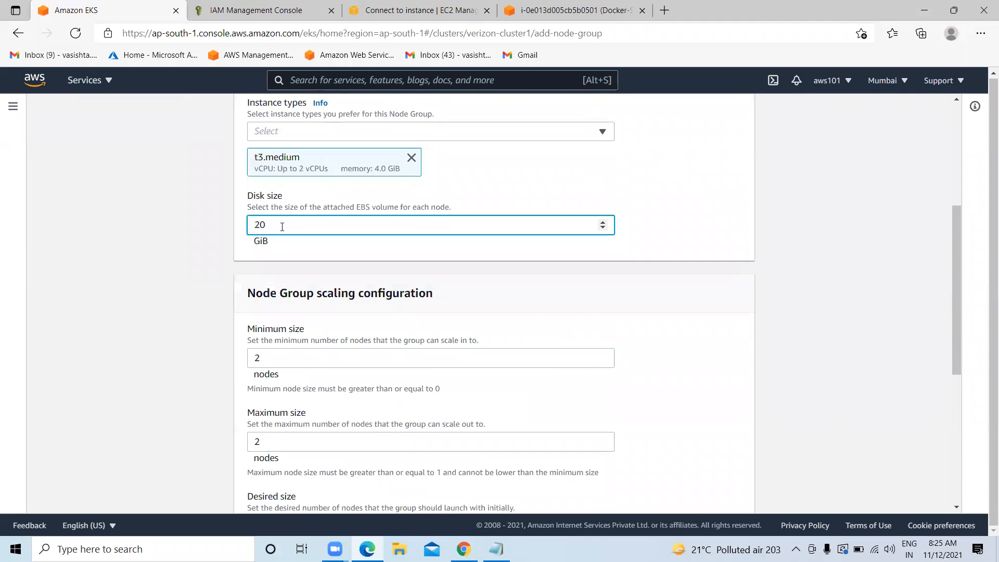
pyautogui.scroll(-2, 282, 224)
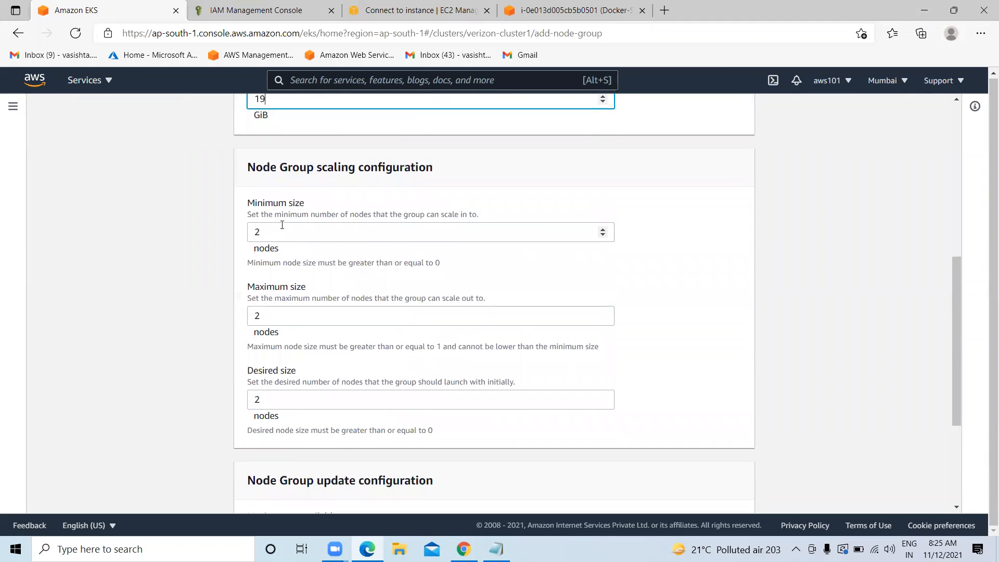
pyautogui.click(282, 235)
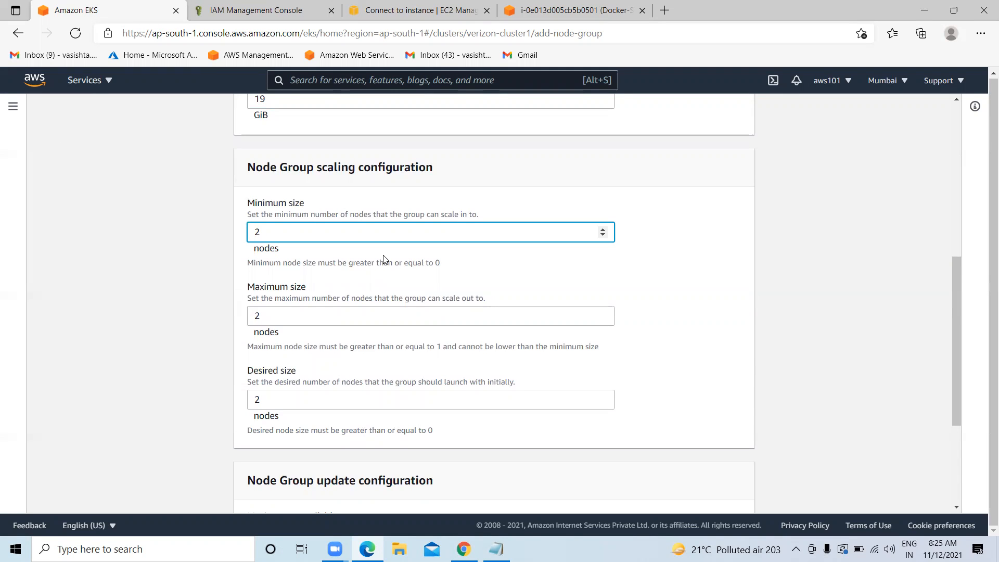
pyautogui.scroll(-4, 384, 259)
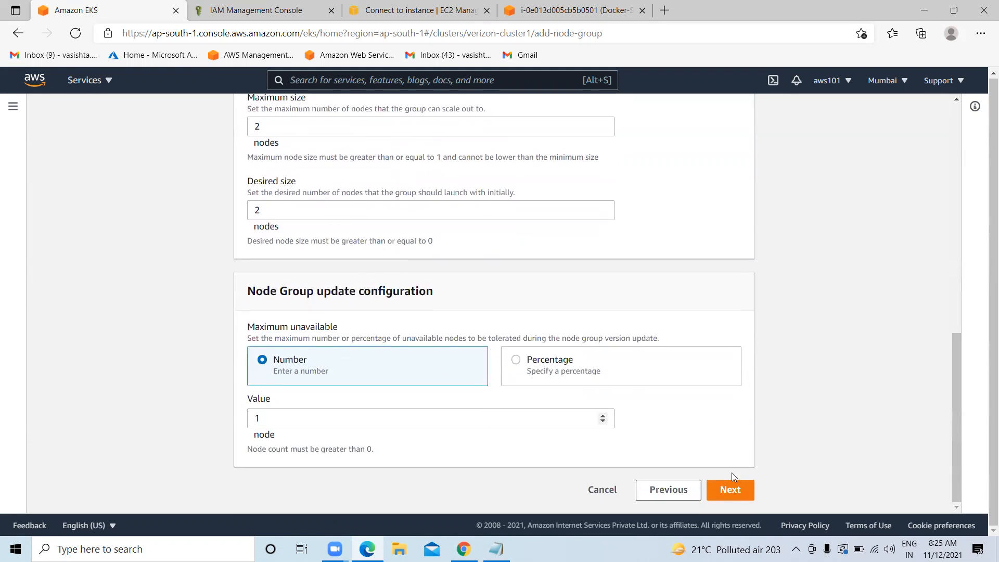
pyautogui.click(729, 490)
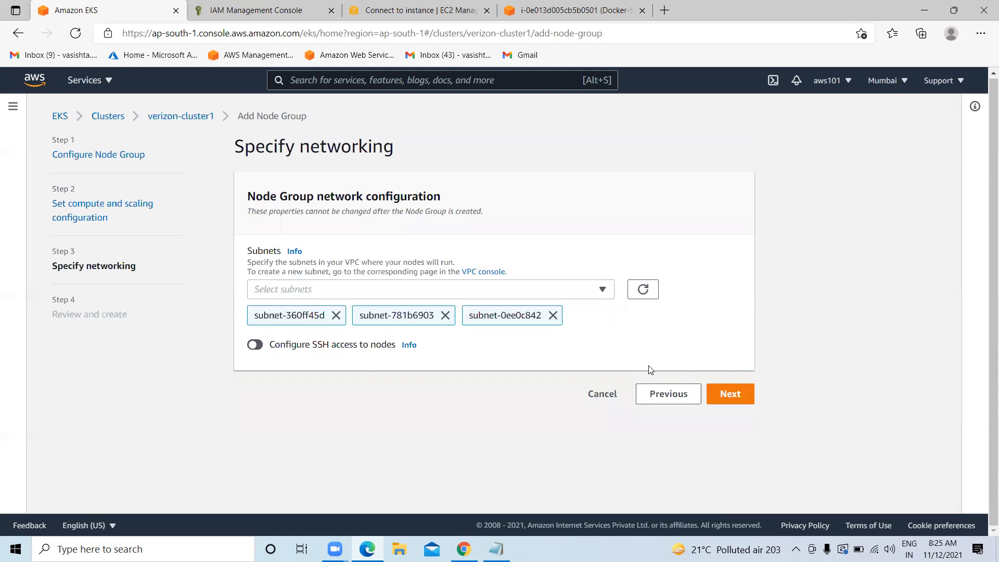
pyautogui.click(731, 395)
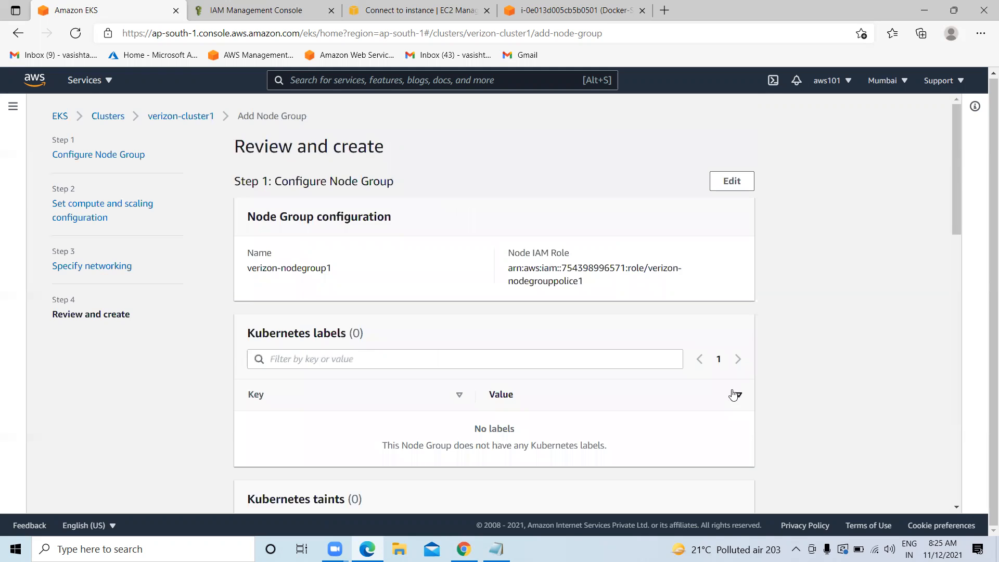
# Create verizon-nodegroup1 from the review page and confirm its status reads Creating
pyautogui.scroll(-15, 734, 395)
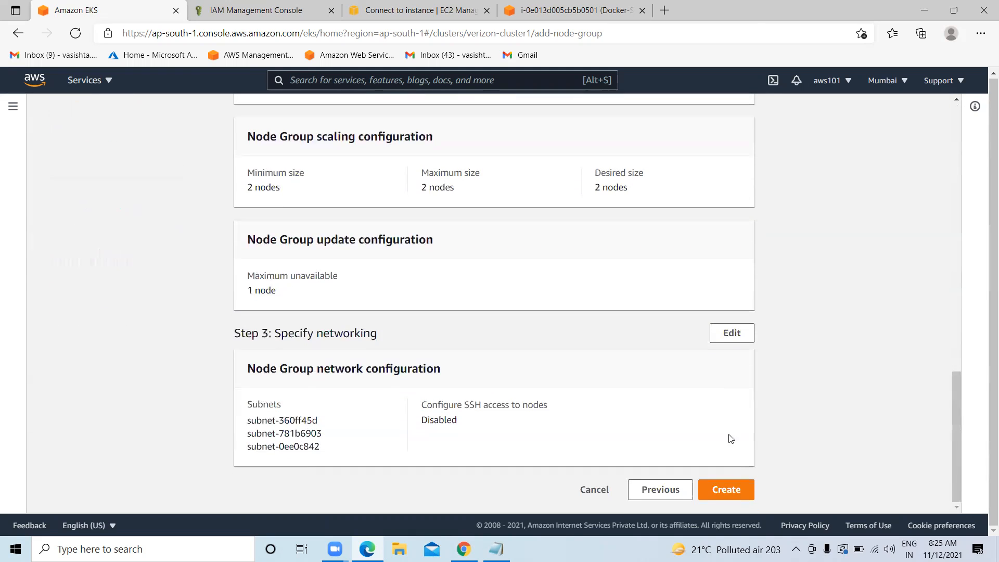
pyautogui.click(726, 489)
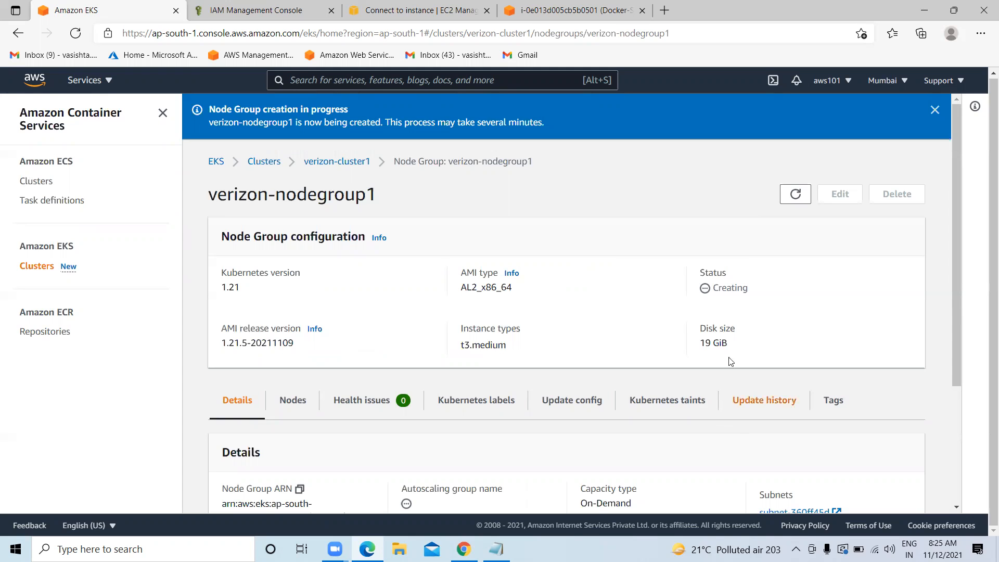
pyautogui.scroll(-3, 726, 364)
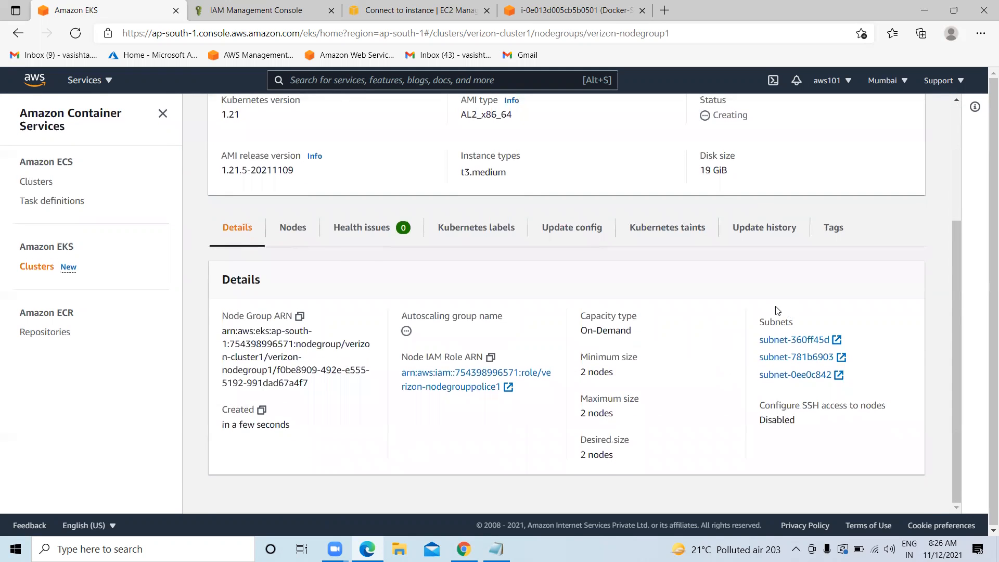
pyautogui.scroll(3, 777, 311)
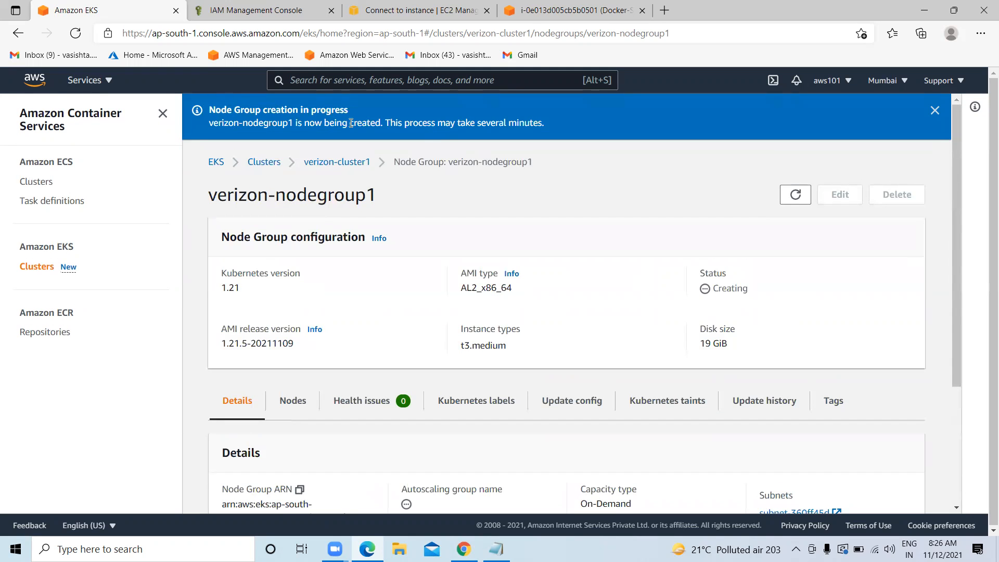
pyautogui.click(496, 549)
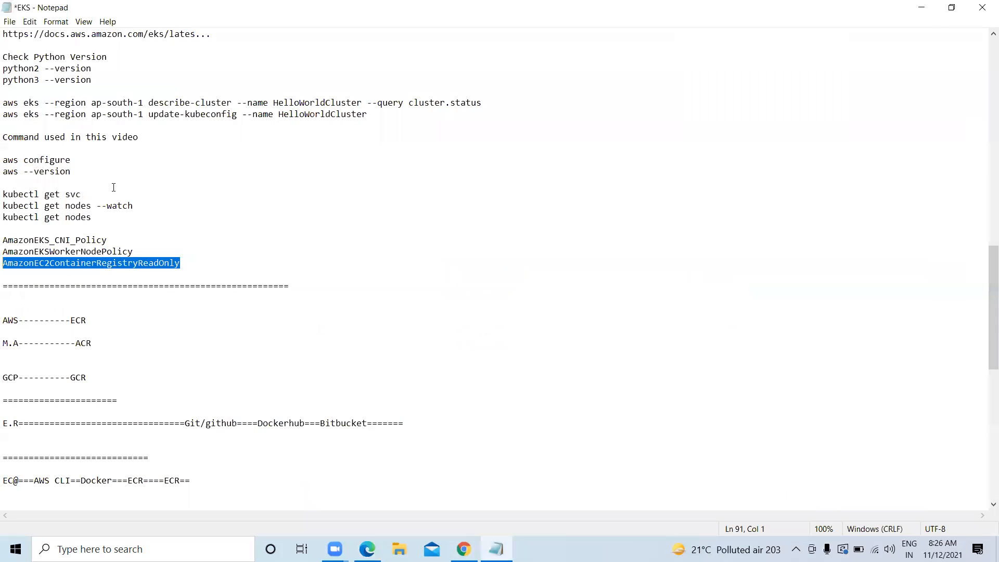
# Copy the 'kubectl get nodes' line from the EKS notes and minimize Notepad
pyautogui.scroll(1, 135, 212)
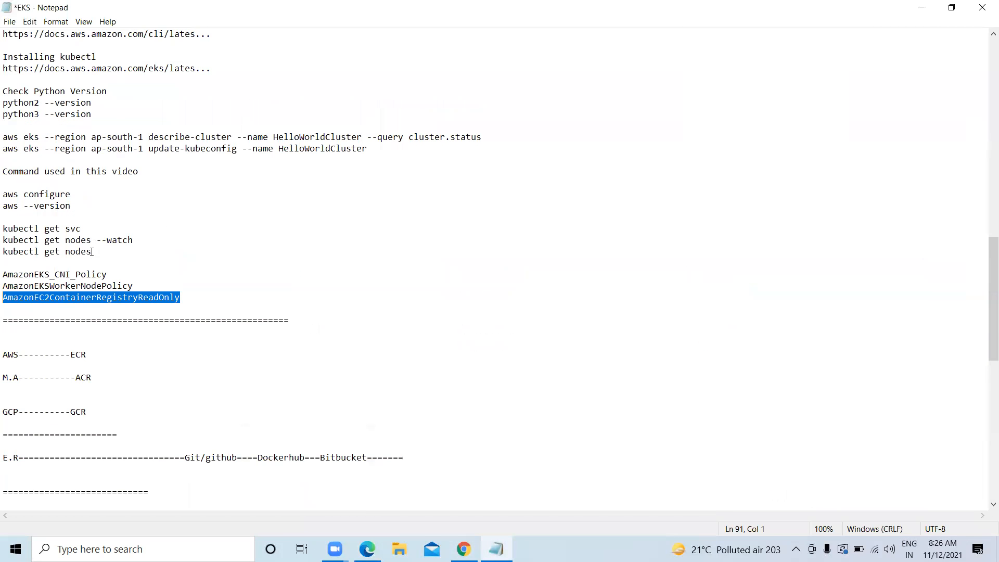
pyautogui.moveTo(13, 241); pyautogui.dragTo(92, 252)
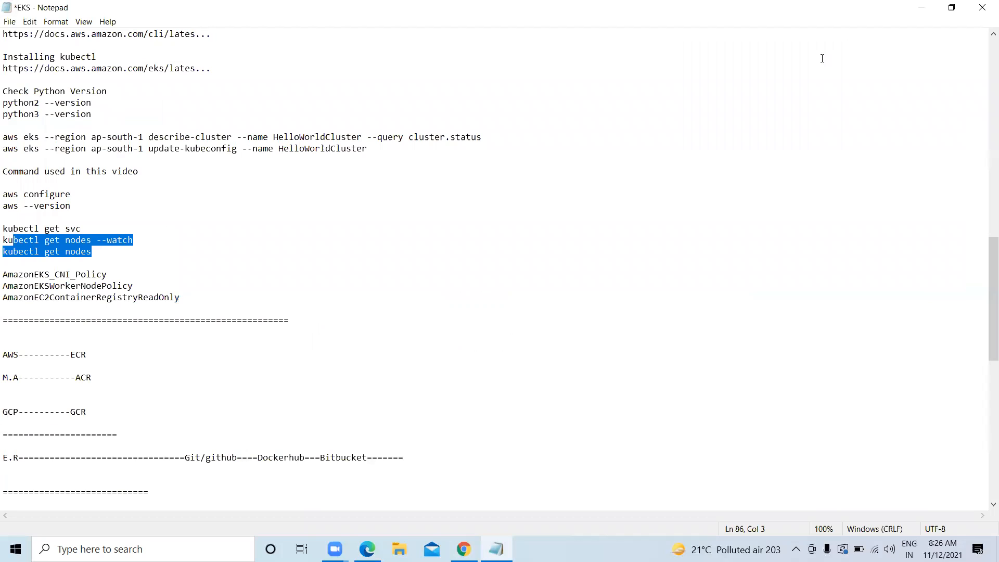
pyautogui.click(822, 58)
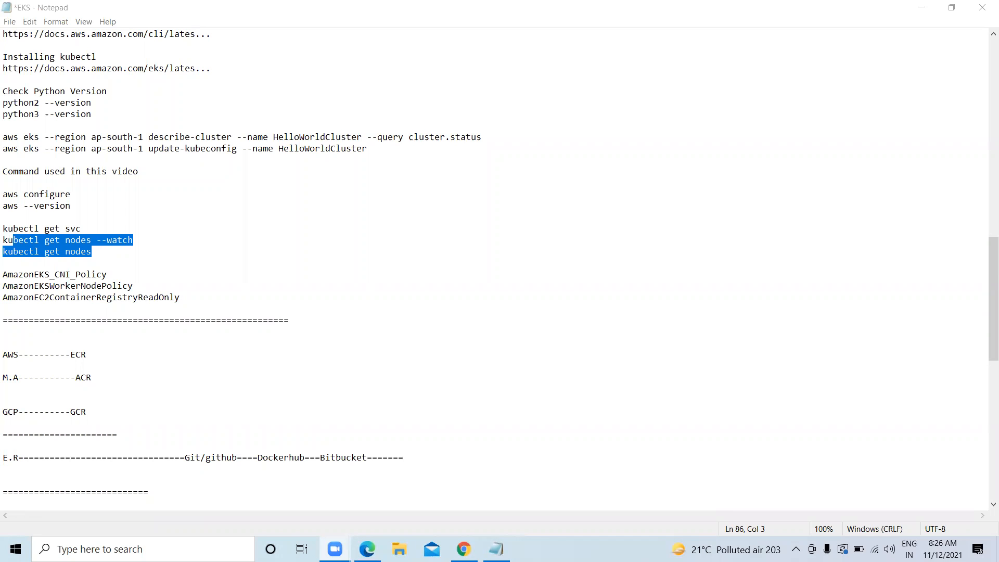
pyautogui.click(60, 251)
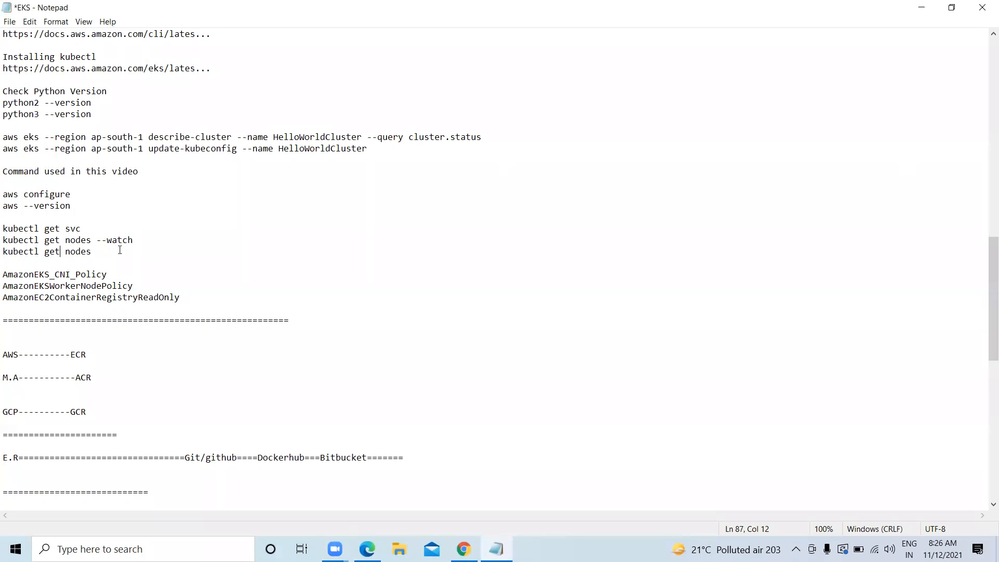
pyautogui.moveTo(90, 252); pyautogui.dragTo(3, 252)
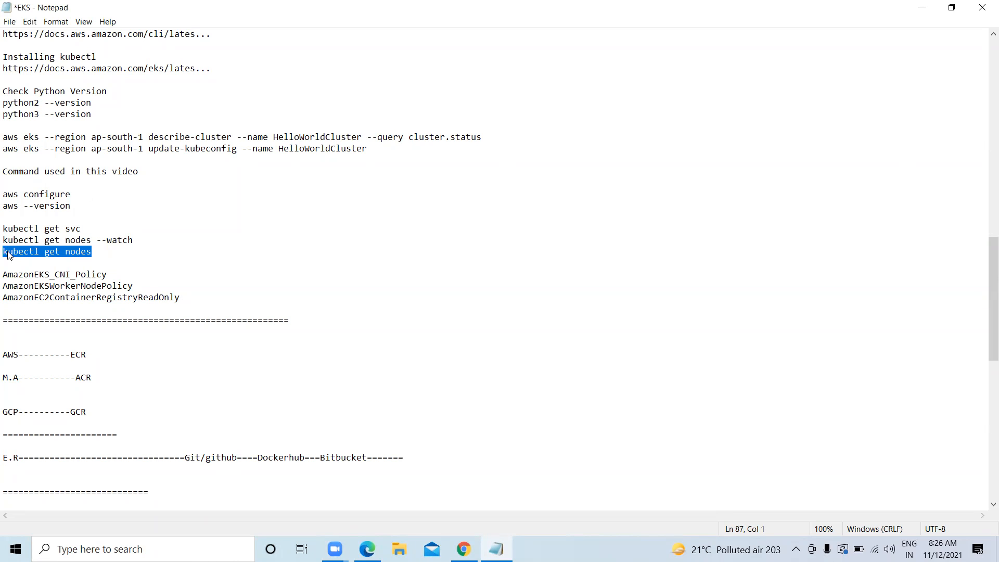
pyautogui.rightClick(7, 252)
pyautogui.click(43, 290)
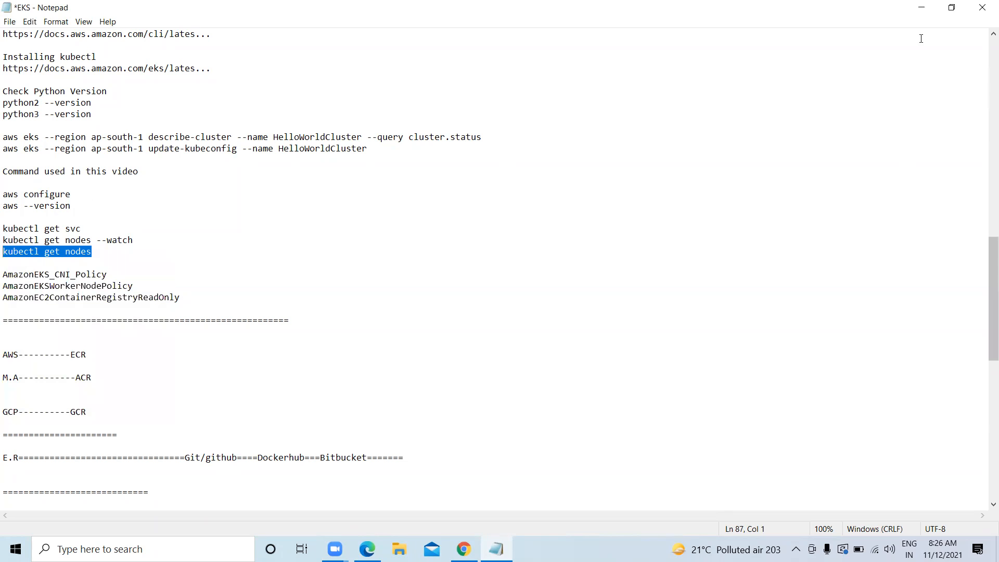
pyautogui.click(922, 7)
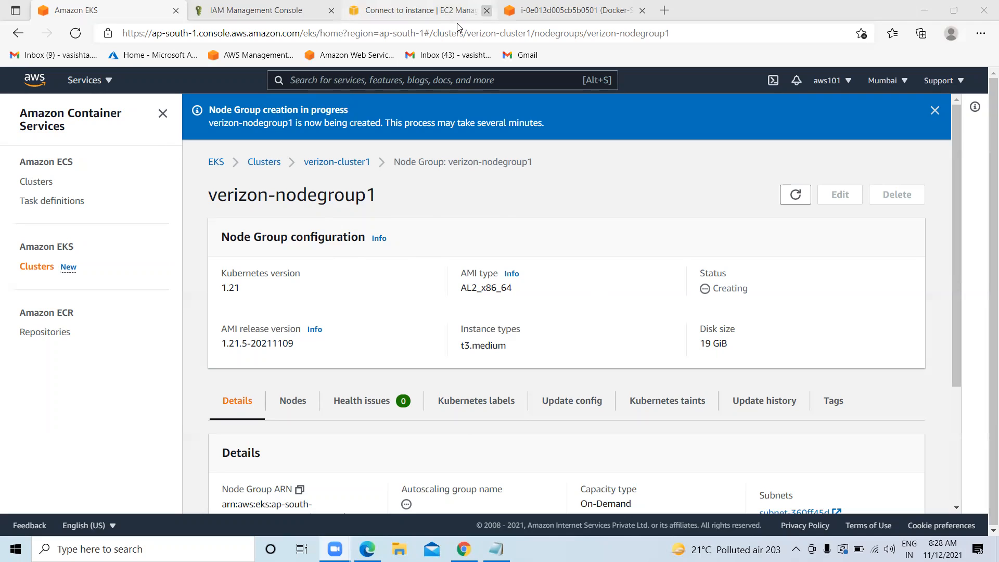
# Copy the 'kubectl get svc' command from the EKS notes
pyautogui.click(570, 11)
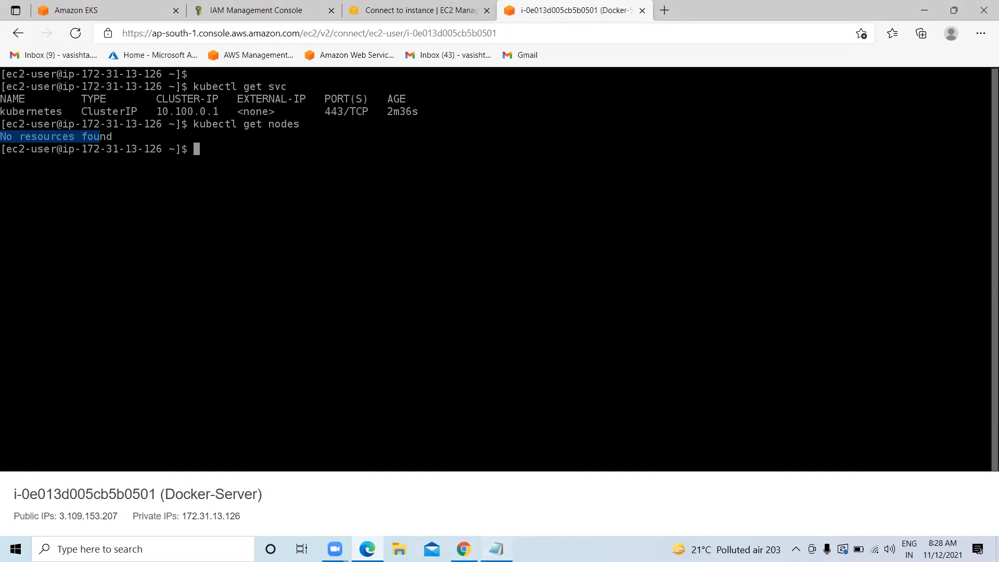
pyautogui.click(496, 548)
pyautogui.click(230, 341)
pyautogui.moveTo(87, 230); pyautogui.dragTo(5, 228)
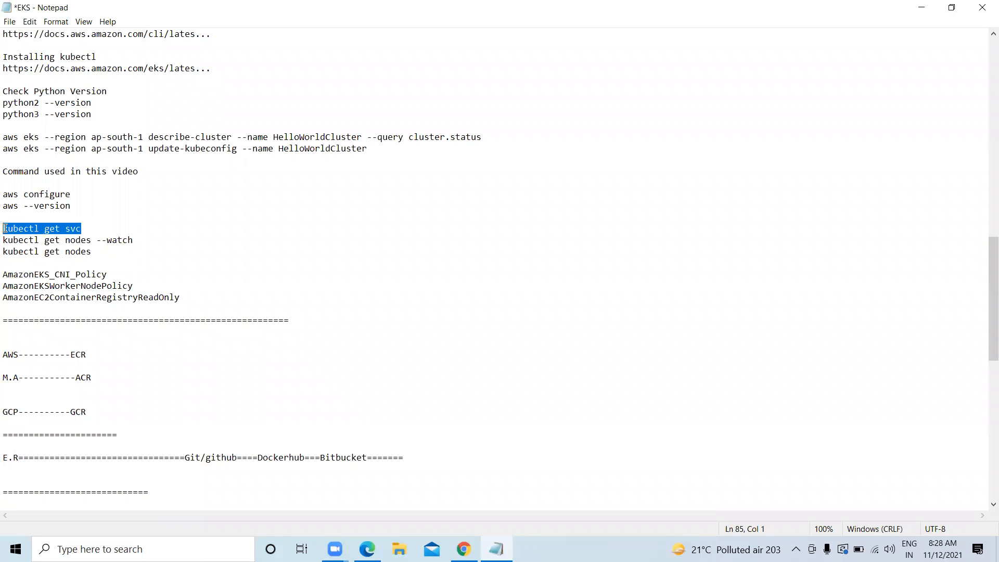
pyautogui.rightClick(34, 227)
pyautogui.click(61, 259)
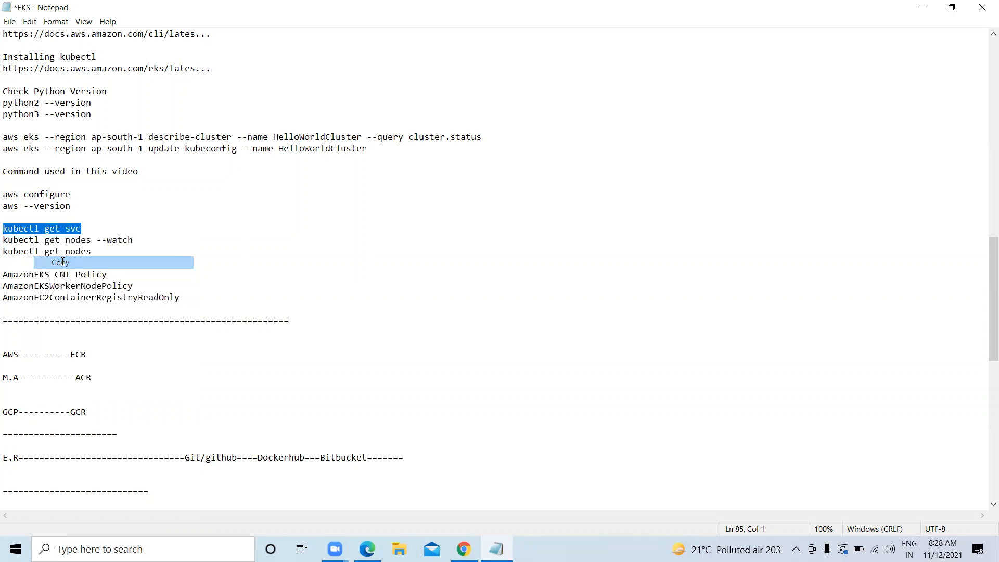
pyautogui.click(921, 8)
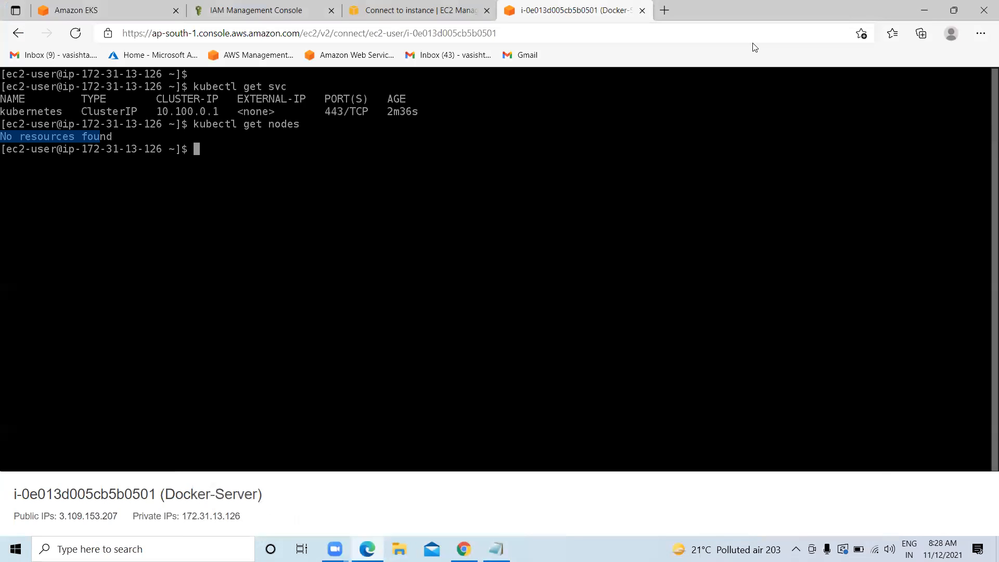
# Close the old Docker-Server terminal tab and show the EC2 Instance Connect page
pyautogui.click(191, 4)
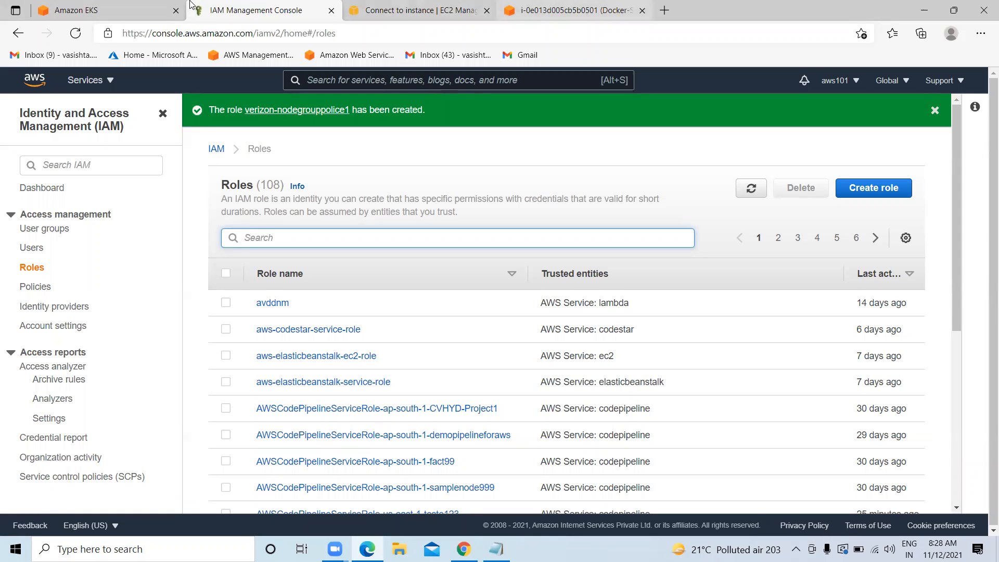
pyautogui.click(953, 10)
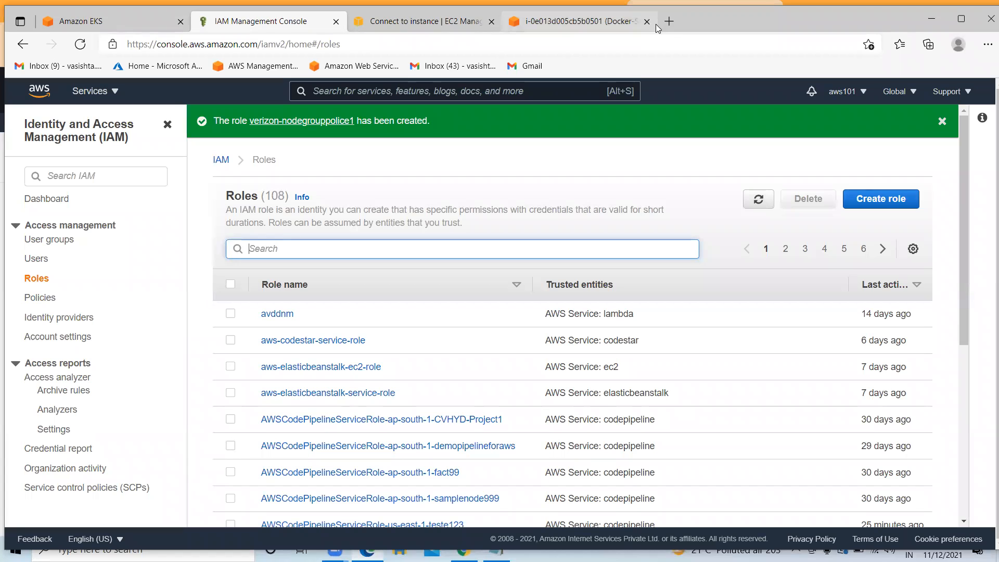
pyautogui.click(642, 24)
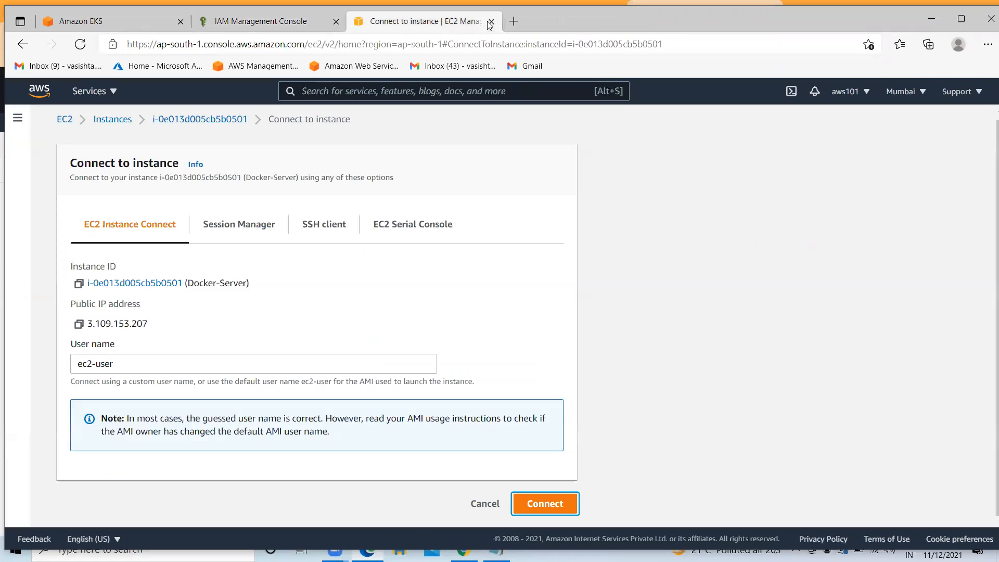
pyautogui.click(447, 21)
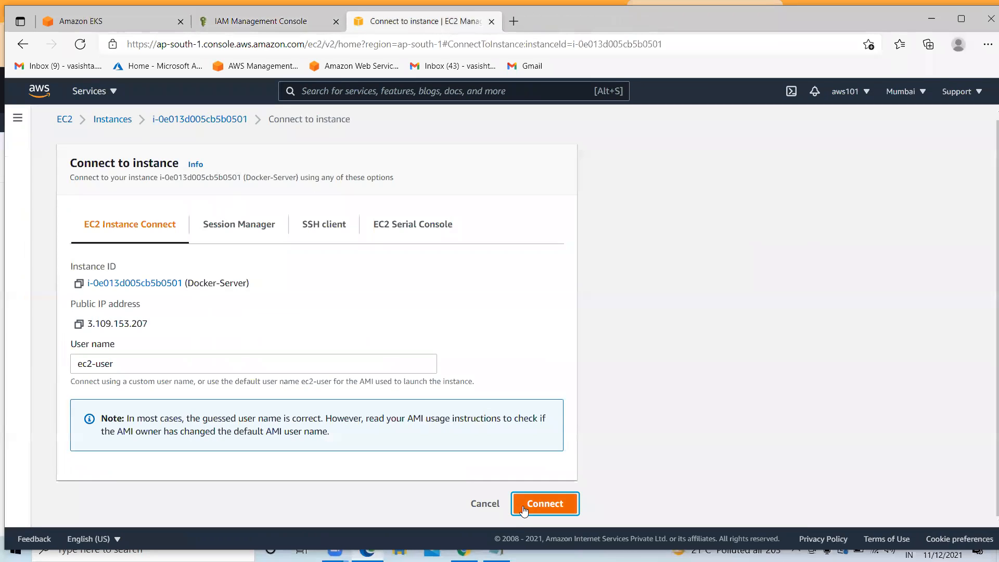
# Connect to Docker-Server and run 'kubectl get svc' to list cluster services
pyautogui.click(545, 503)
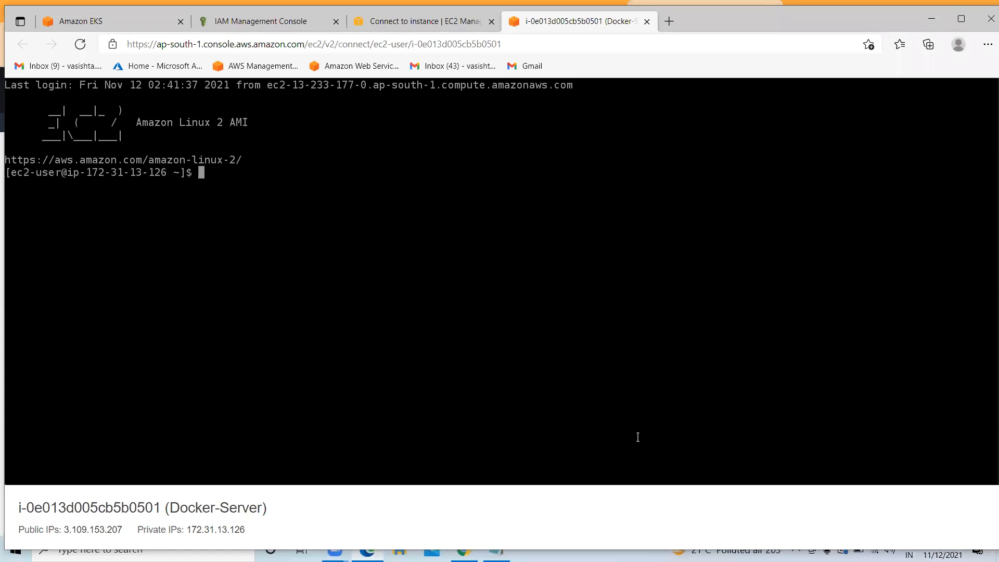
pyautogui.write('kubectl get svc')
pyautogui.press('Return')
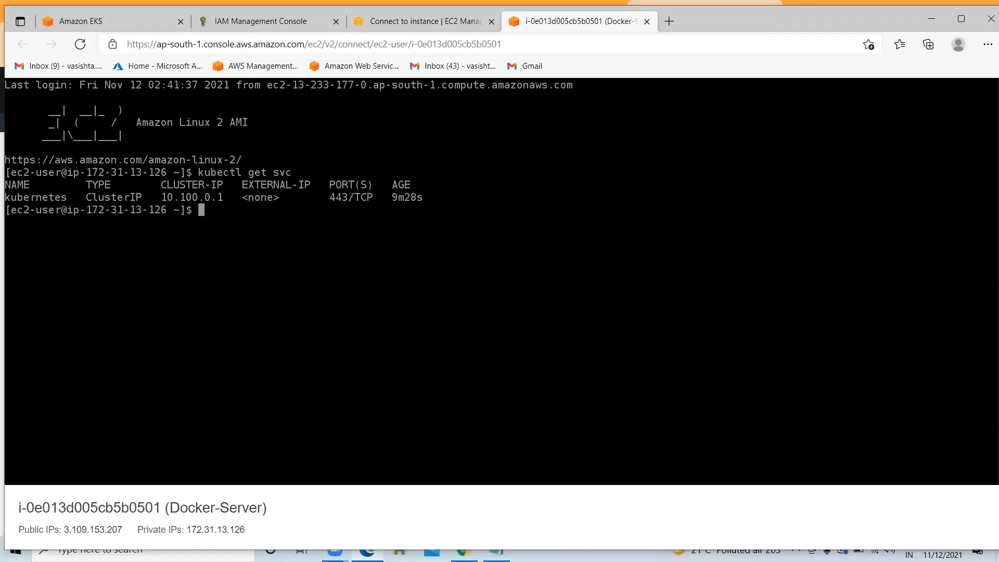
# Copy 'kubectl get nodes --watch' from the notes and run it in the terminal
pyautogui.hotkey('alt', 'Tab')
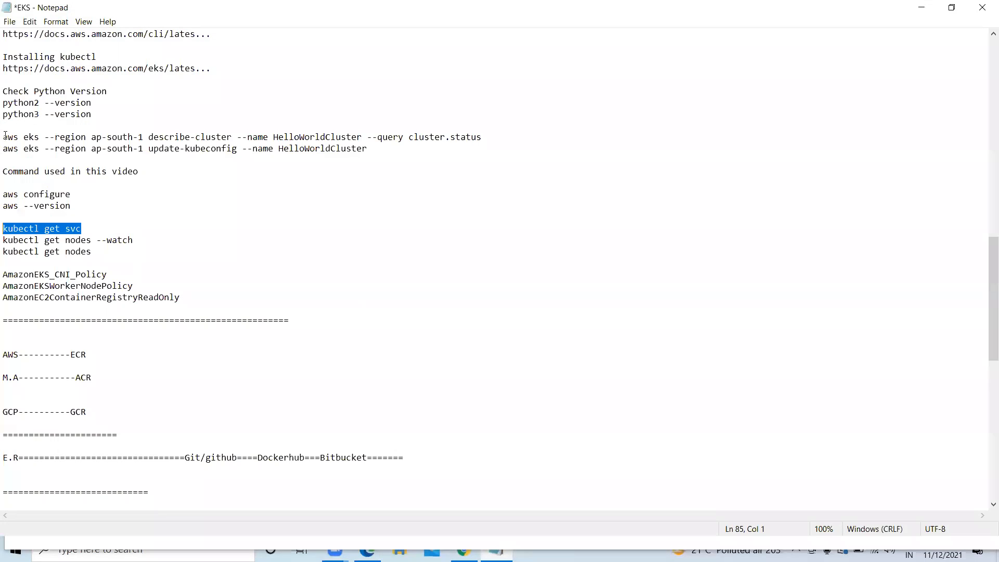
pyautogui.click(134, 241)
pyautogui.keyDown('shift'); pyautogui.click(4, 242); pyautogui.keyUp('shift')
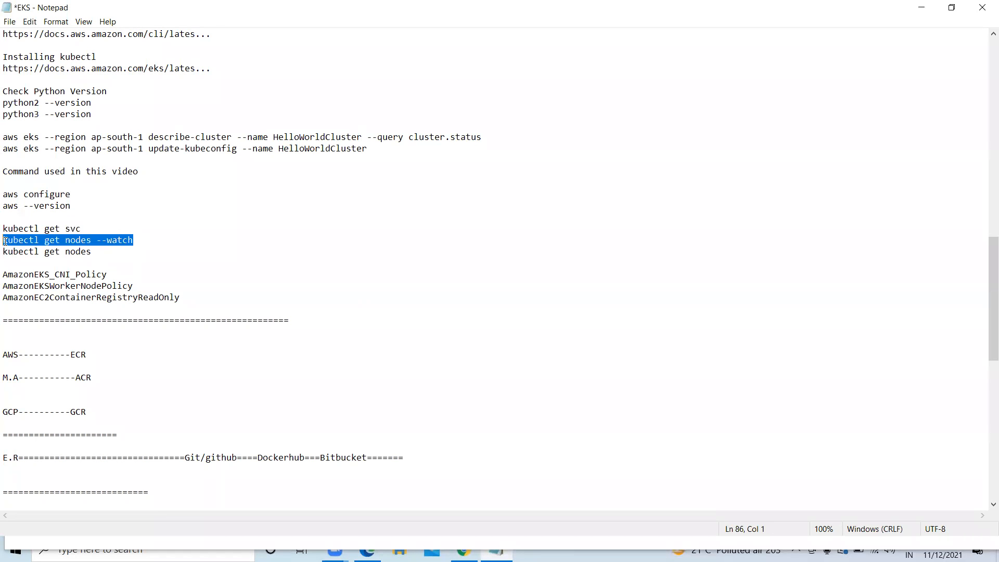
pyautogui.rightClick(45, 248)
pyautogui.click(84, 276)
pyautogui.click(921, 7)
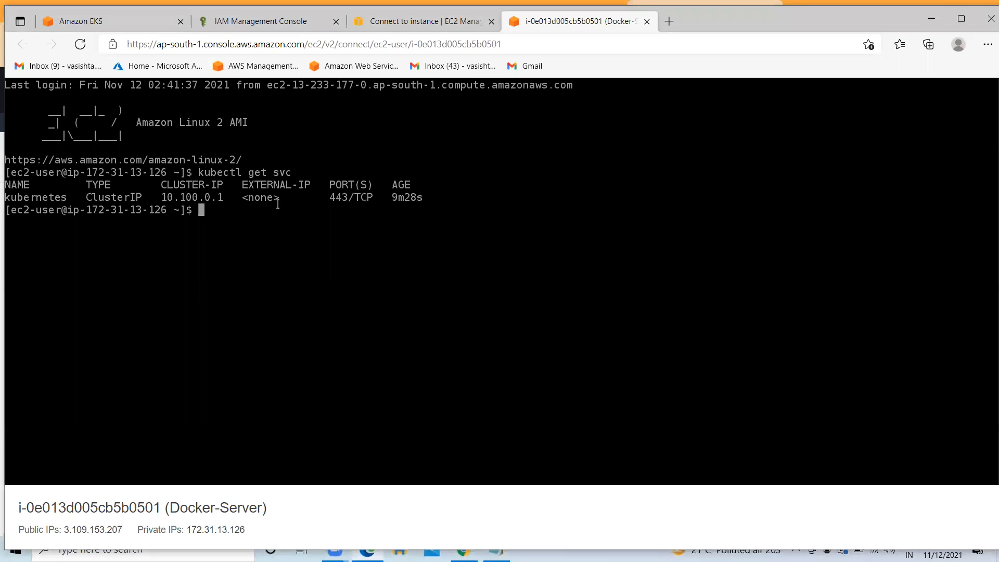
pyautogui.hotkey('ctrl', 'v')
pyautogui.press('Return')
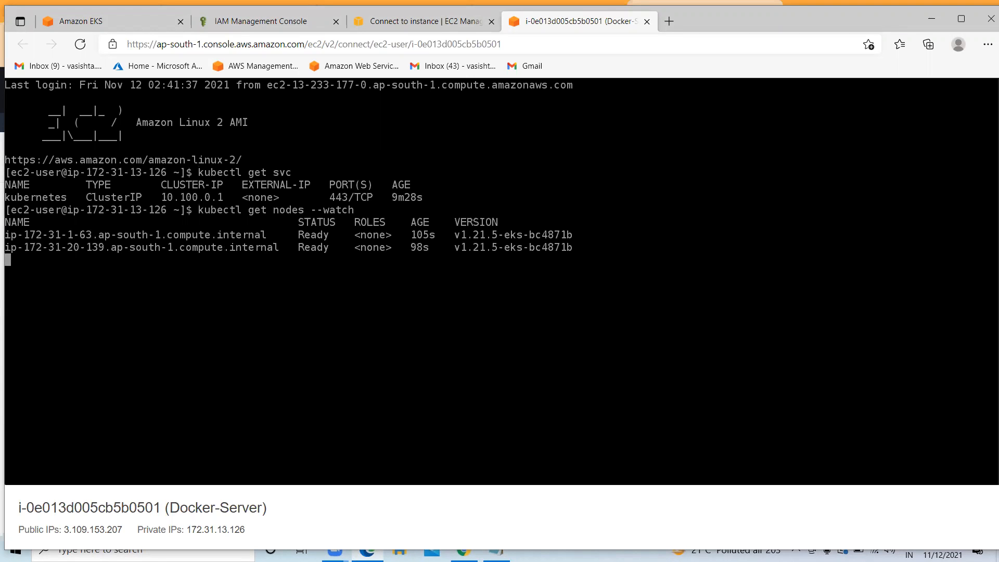
# Stop the watch, run 'kubectl get nodes' once to see two Ready nodes, then clear
pyautogui.hotkey('ctrl', 'c')
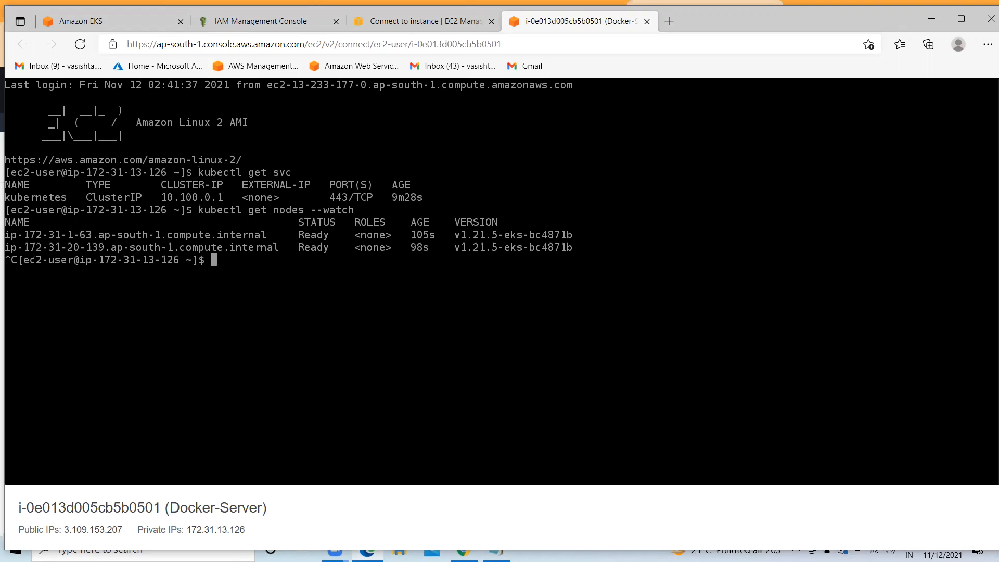
pyautogui.press('Up')
pyautogui.press('BackSpace')
pyautogui.press('BackSpace')
pyautogui.press('BackSpace')
pyautogui.press('BackSpace')
pyautogui.press('BackSpace')
pyautogui.press('BackSpace')
pyautogui.press('BackSpace')
pyautogui.press('BackSpace')
pyautogui.press('Return')
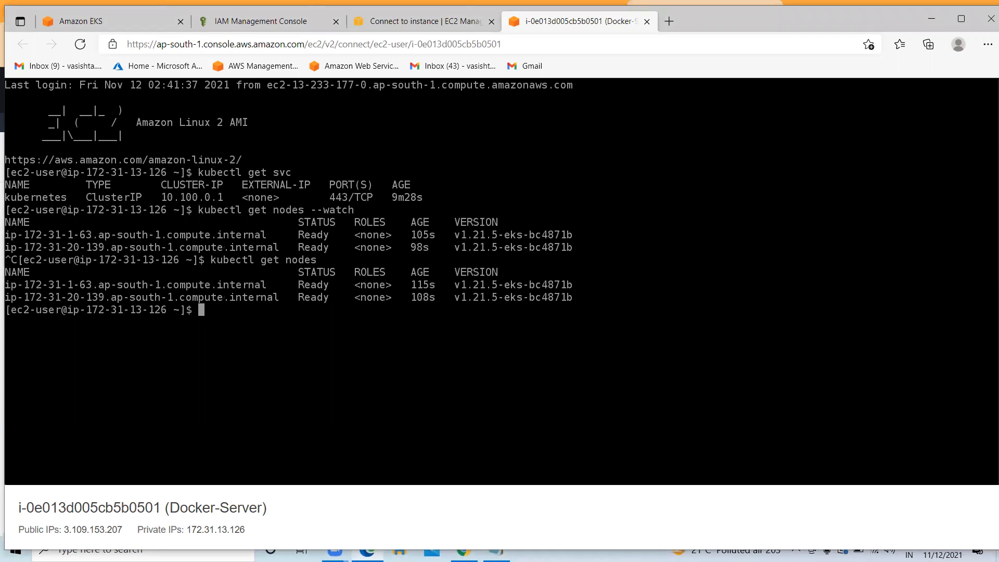
pyautogui.write('cleatr')
pyautogui.press('Return')
pyautogui.press('Return')
pyautogui.press('Return')
pyautogui.write('clear')
pyautogui.press('Return')
pyautogui.press('Return')
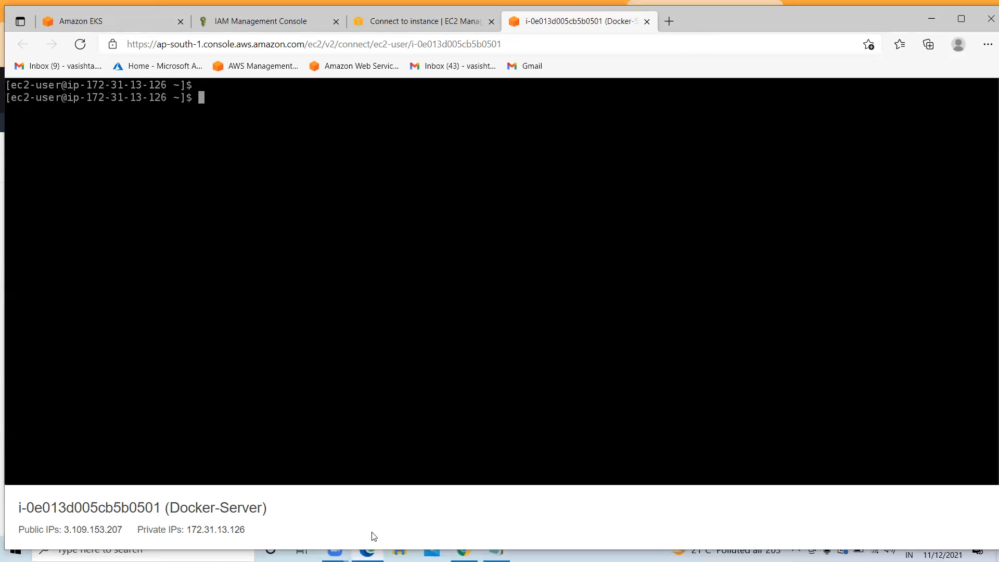
# Find the javahometech/kubernetes repository on GitHub and copy its clone URL
pyautogui.click(931, 18)
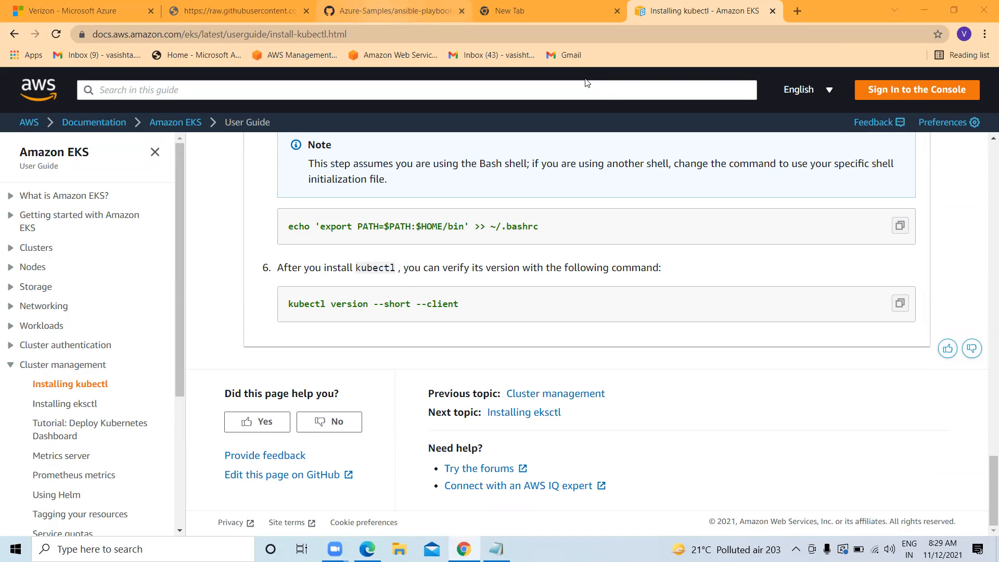
pyautogui.click(390, 10)
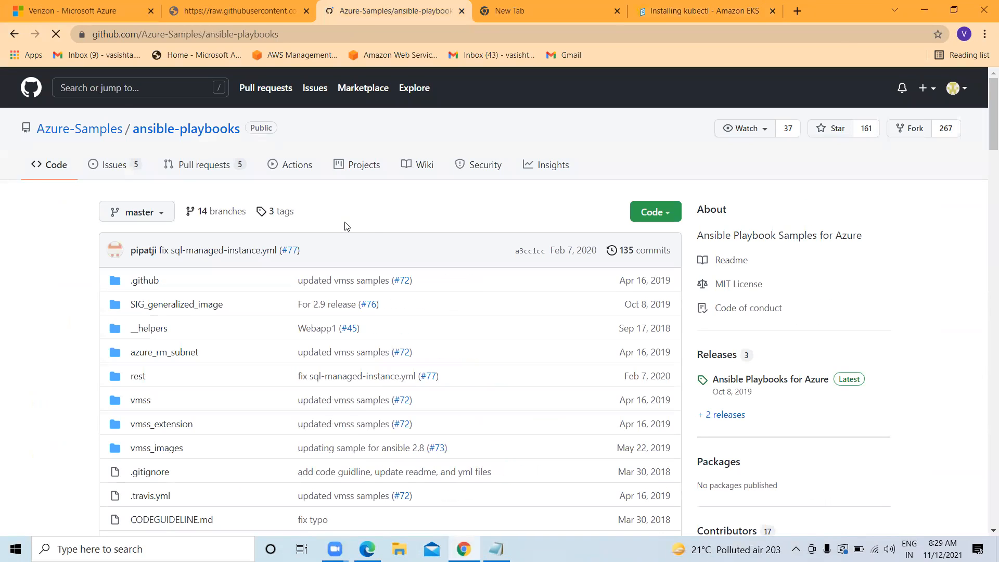
pyautogui.click(127, 85)
pyautogui.write('ja')
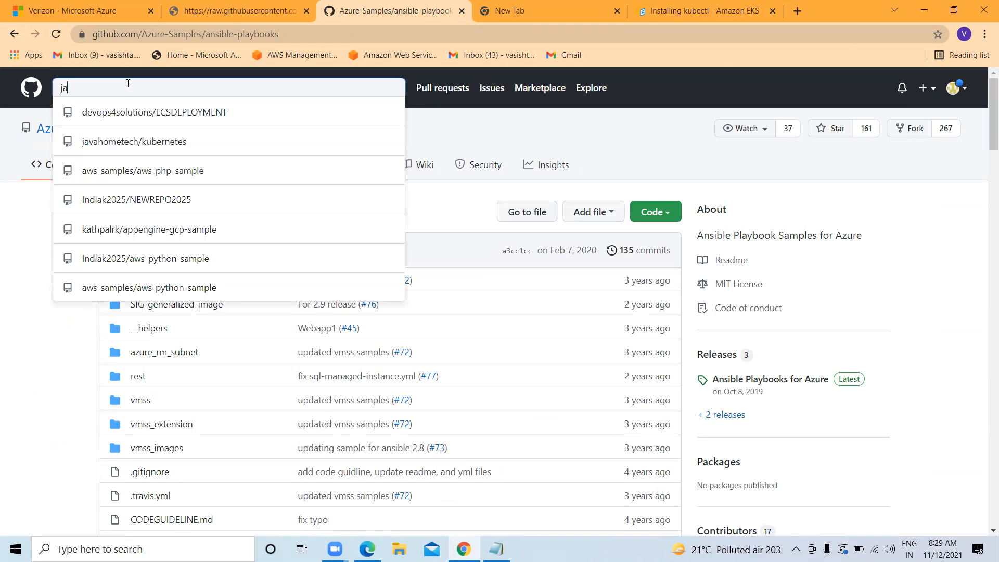
pyautogui.write('ve')
pyautogui.click(153, 203)
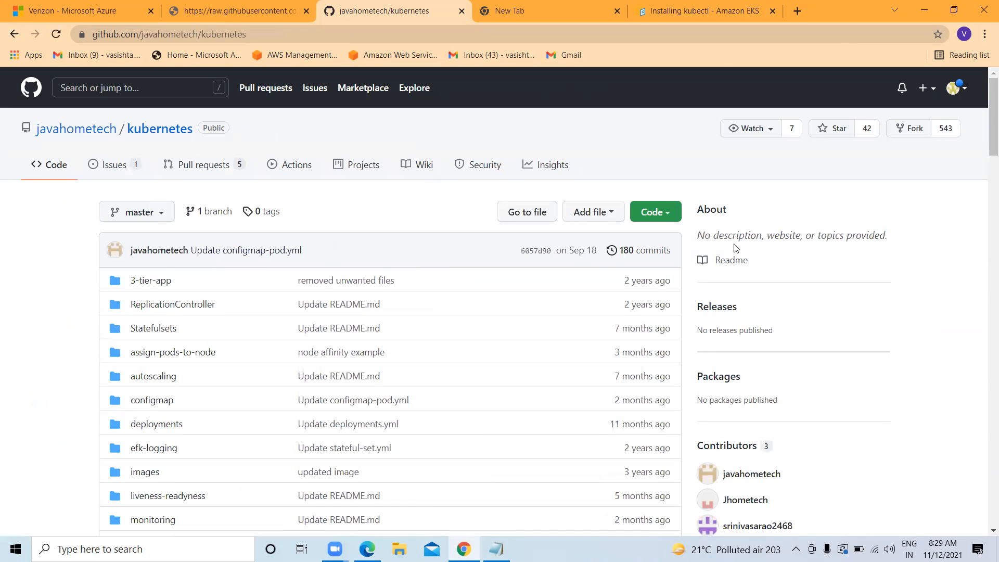
pyautogui.click(654, 212)
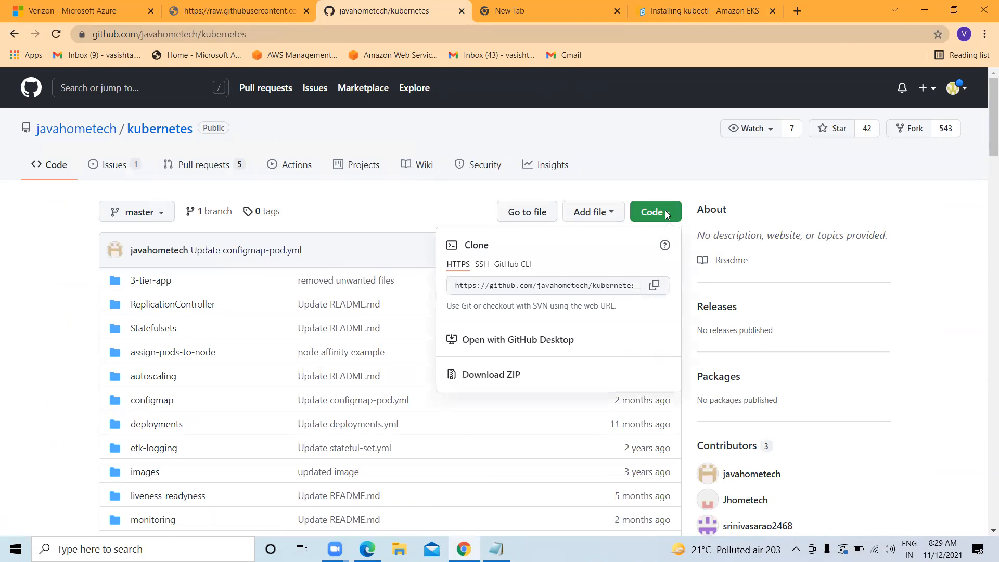
pyautogui.click(650, 291)
# Open the repository's pods folder and scroll to its README commands
pyautogui.click(577, 25)
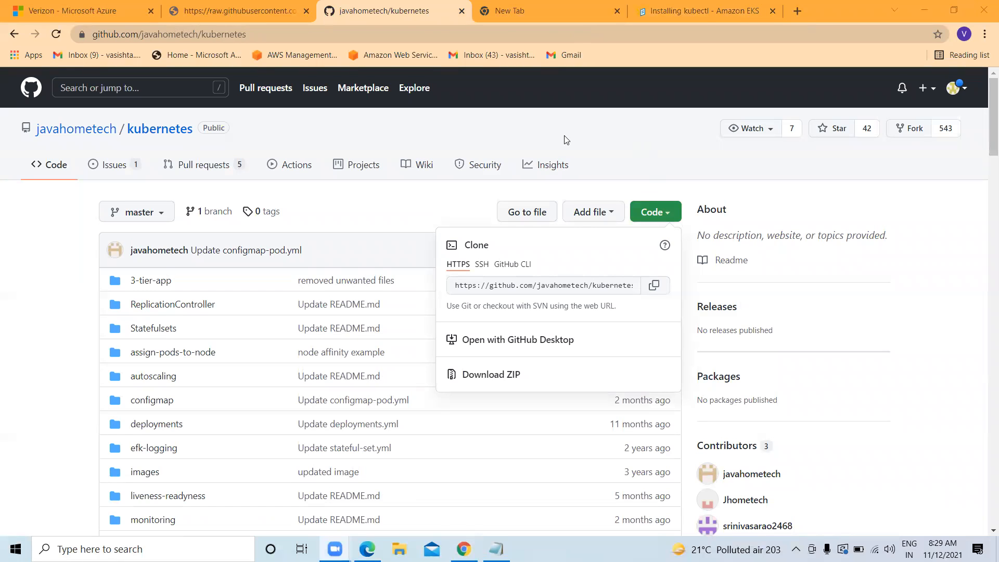
pyautogui.scroll(-5, 197, 283)
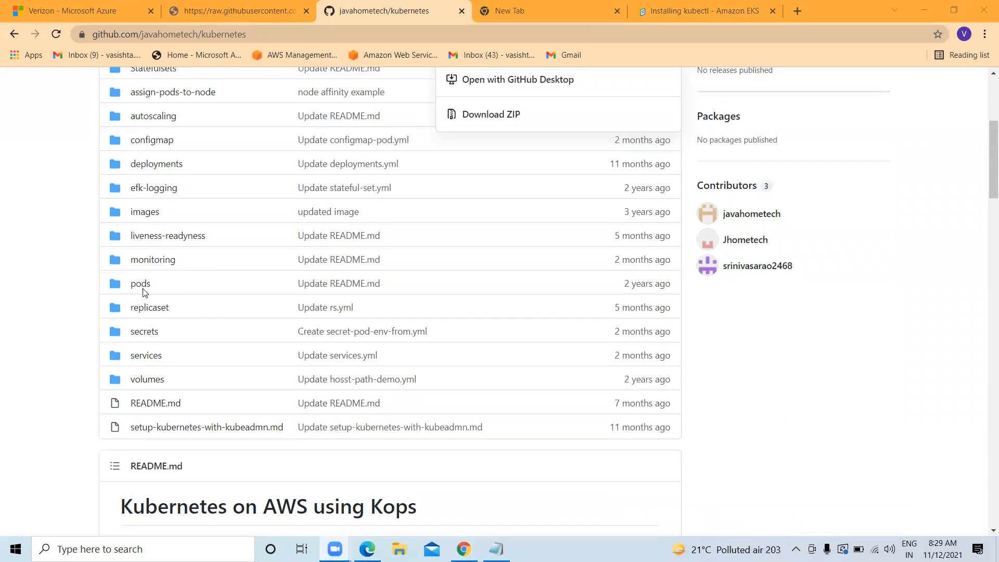
pyautogui.click(142, 289)
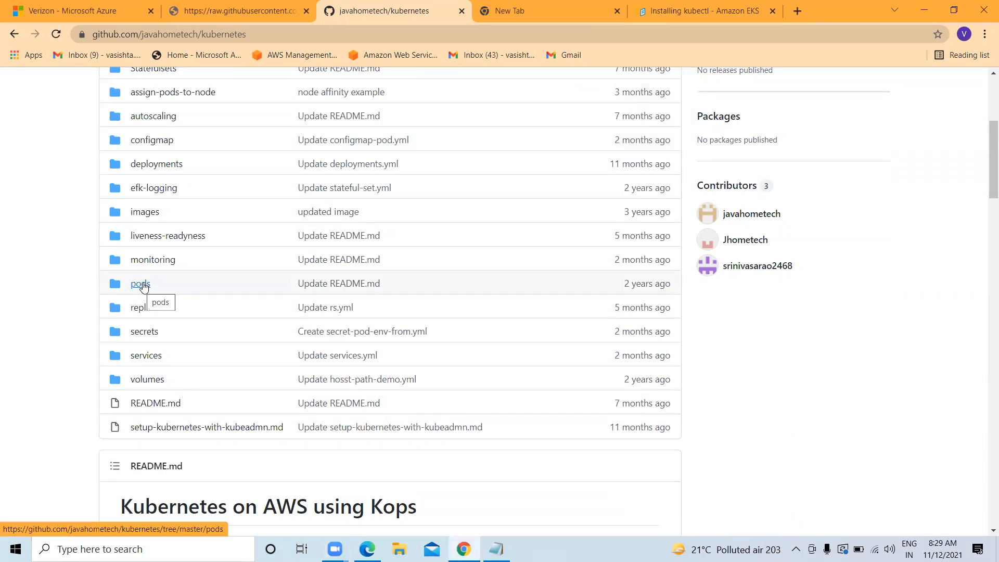
pyautogui.click(146, 283)
pyautogui.scroll(-3, 250, 291)
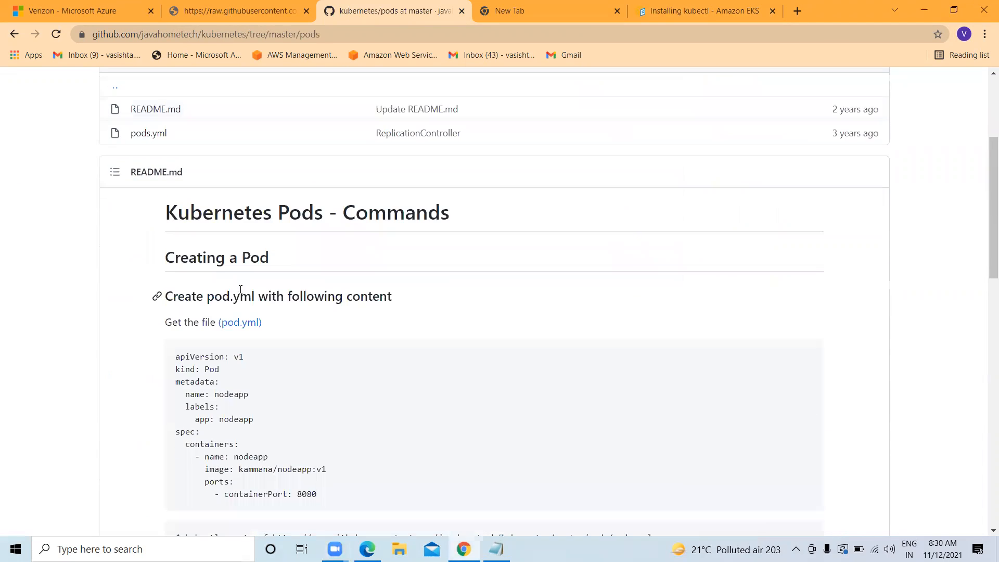
pyautogui.scroll(-2, 252, 281)
pyautogui.scroll(1, 250, 245)
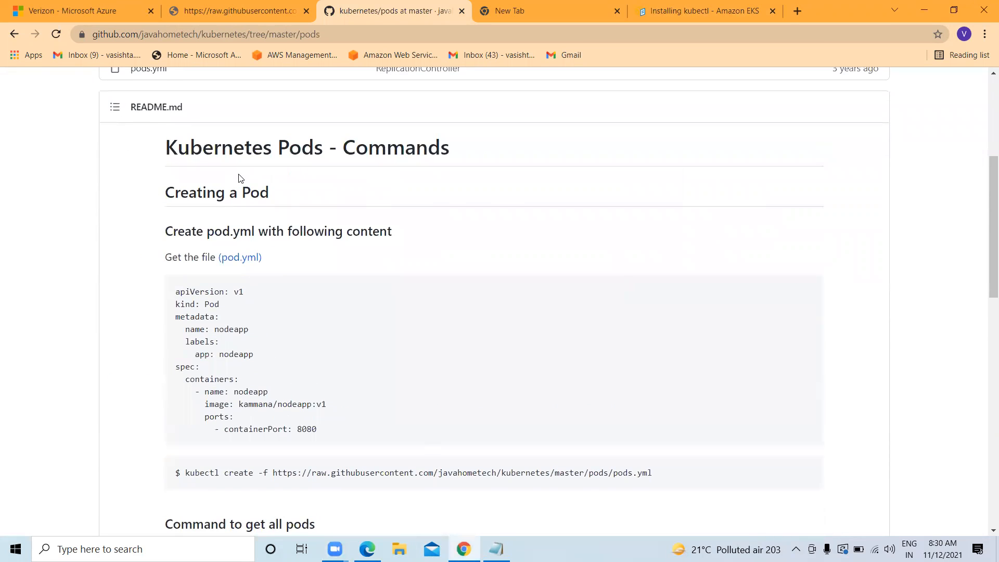
pyautogui.scroll(-2, 240, 178)
pyautogui.scroll(-1, 240, 178)
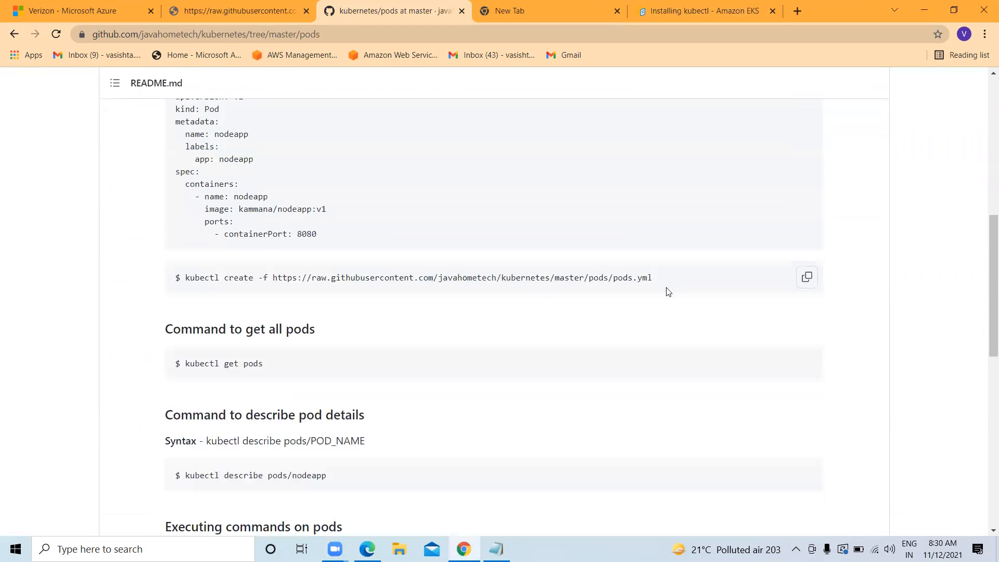
# Copy the 'kubectl create' command for pods.yml and return to the terminal
pyautogui.moveTo(655, 278); pyautogui.dragTo(263, 279)
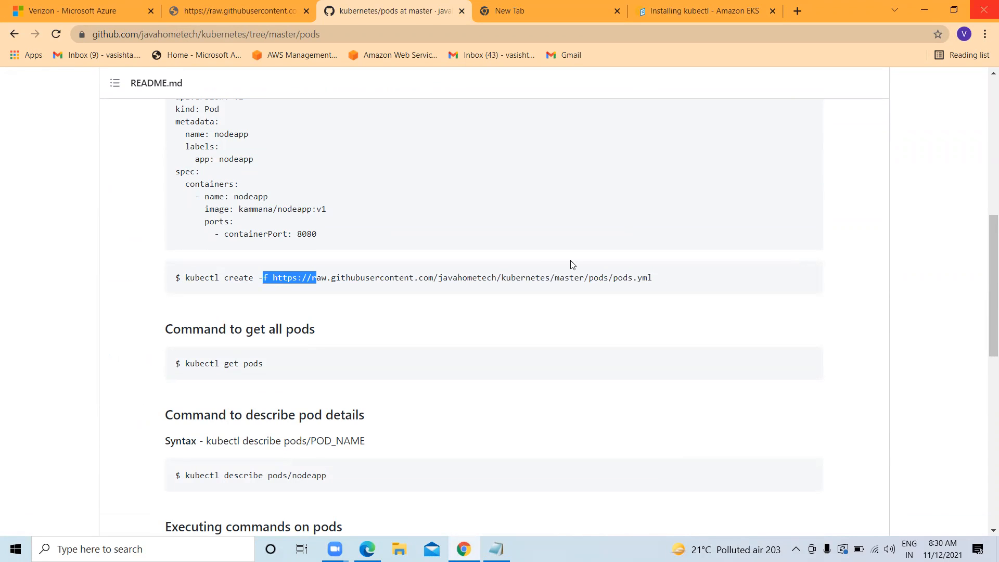
pyautogui.moveTo(652, 279); pyautogui.dragTo(185, 276)
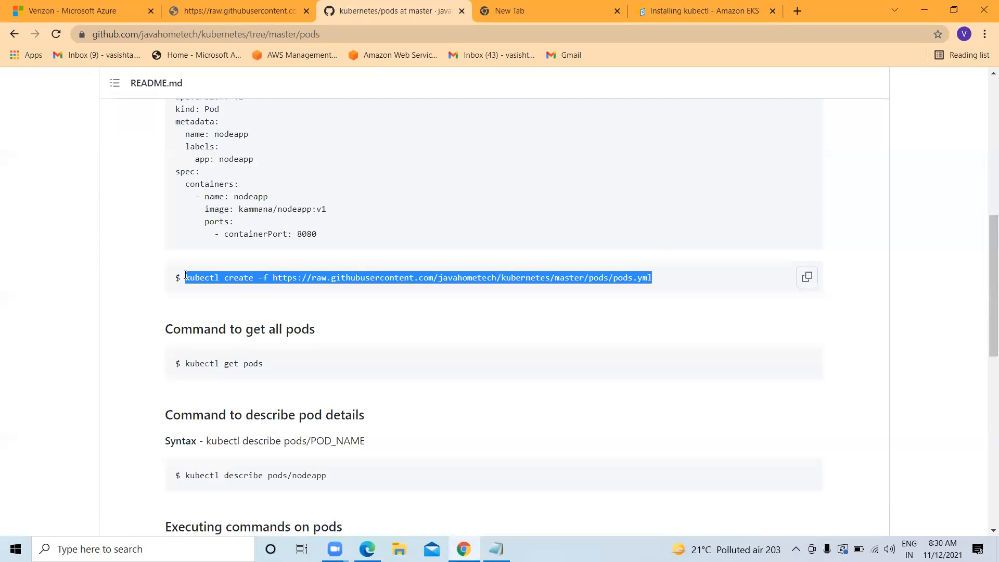
pyautogui.rightClick(272, 276)
pyautogui.click(296, 286)
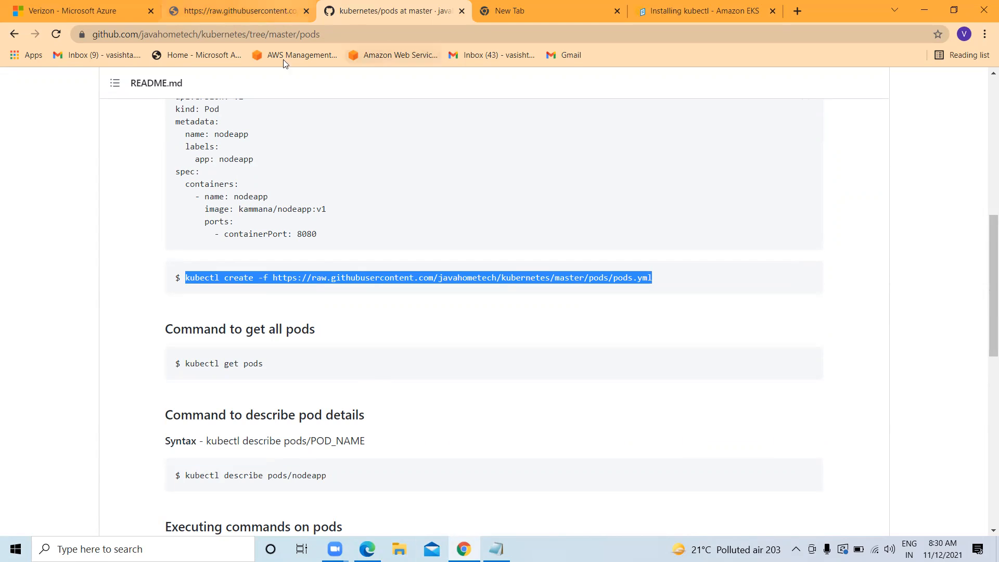
pyautogui.click(367, 549)
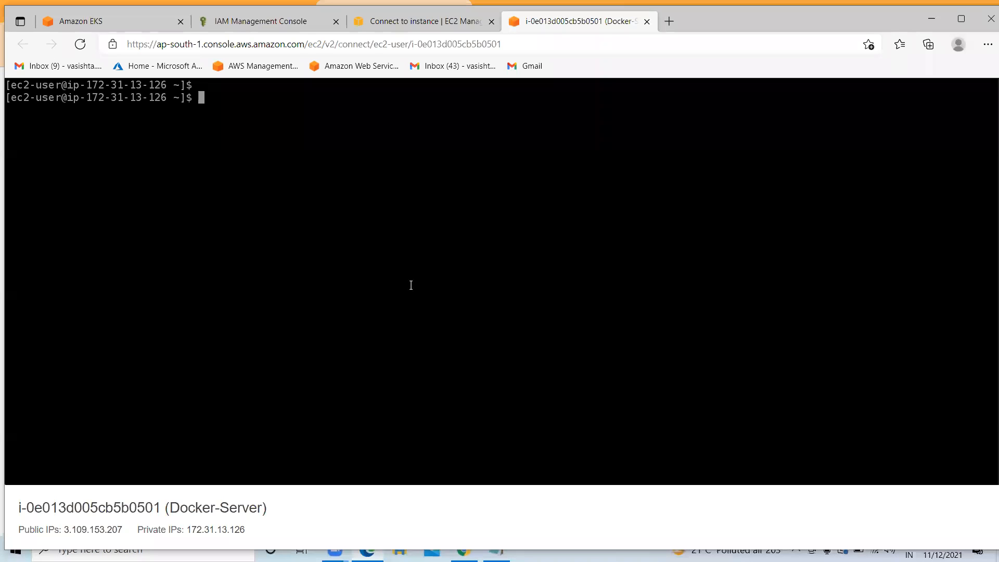
# Create the nodeapp pod from pods.yml with the pasted kubectl create command
pyautogui.hotkey('ctrl', 'v')
pyautogui.press('Return')
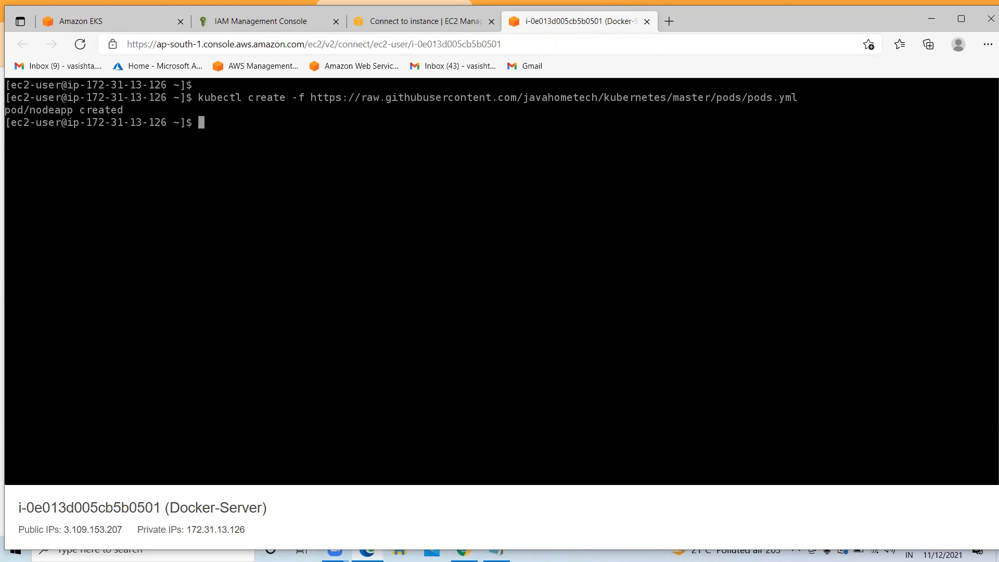
pyautogui.hotkey('alt', 'Tab')
# Copy 'kubectl get pods' from the README and run it in the terminal
pyautogui.scroll(-1, 308, 372)
pyautogui.scroll(-1, 311, 375)
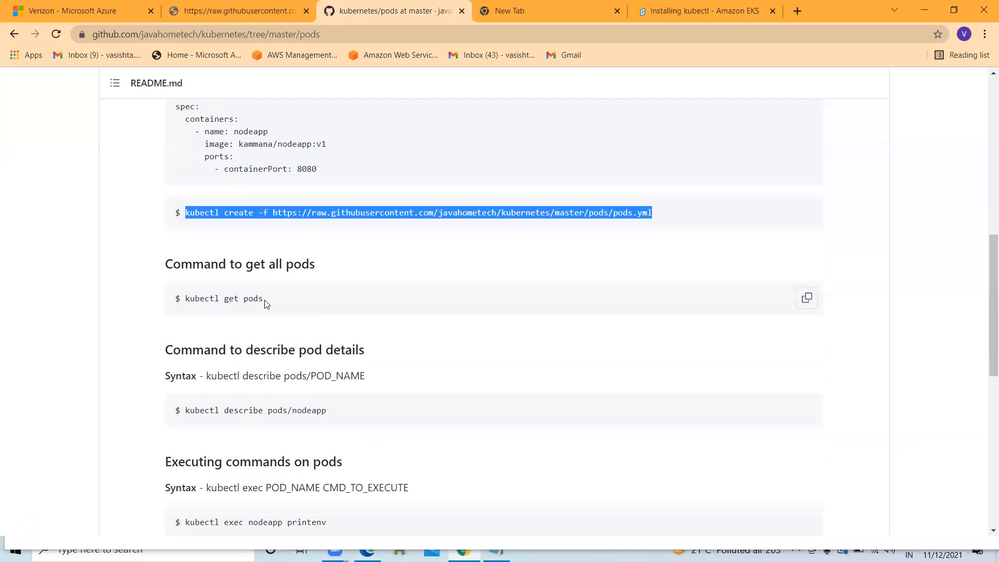
pyautogui.moveTo(263, 298); pyautogui.dragTo(183, 298)
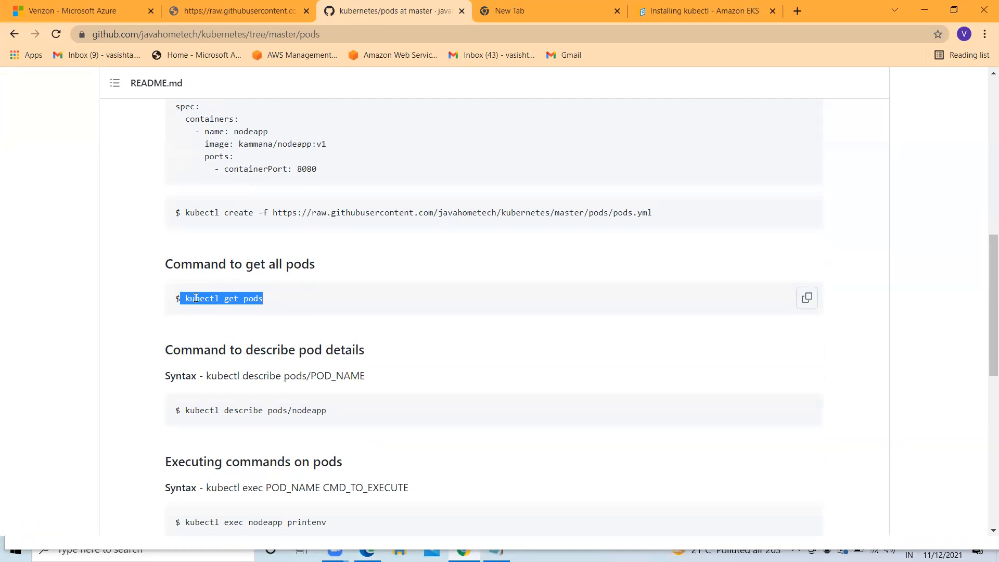
pyautogui.rightClick(196, 299)
pyautogui.click(223, 306)
pyautogui.moveTo(335, 553)
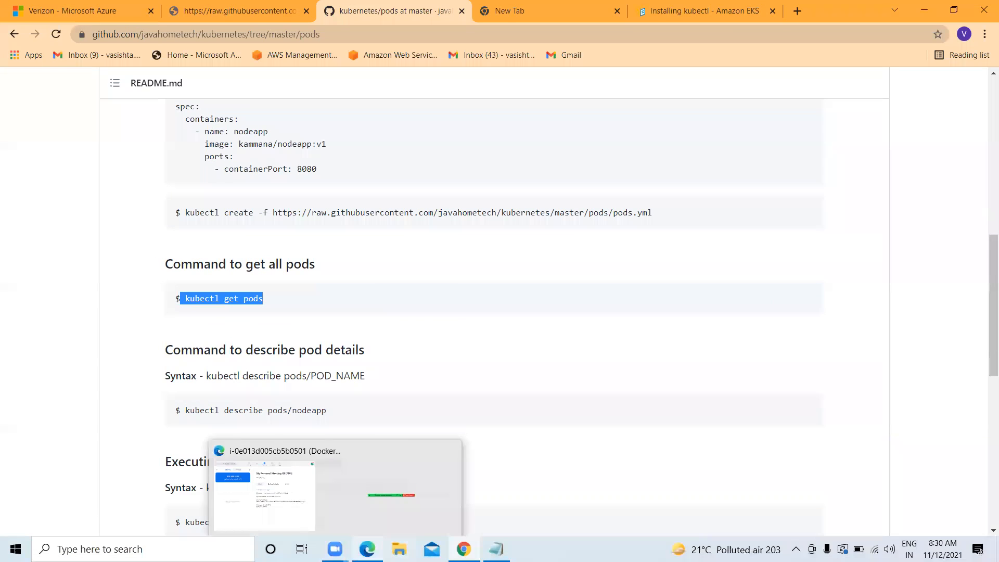
pyautogui.click(312, 500)
pyautogui.hotkey('ctrl', 'v')
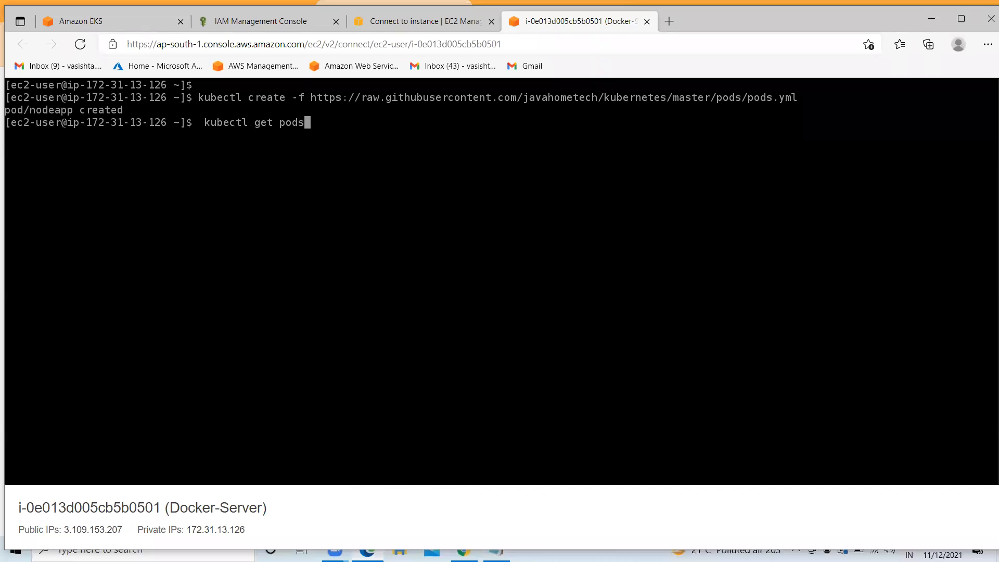
pyautogui.press('Return')
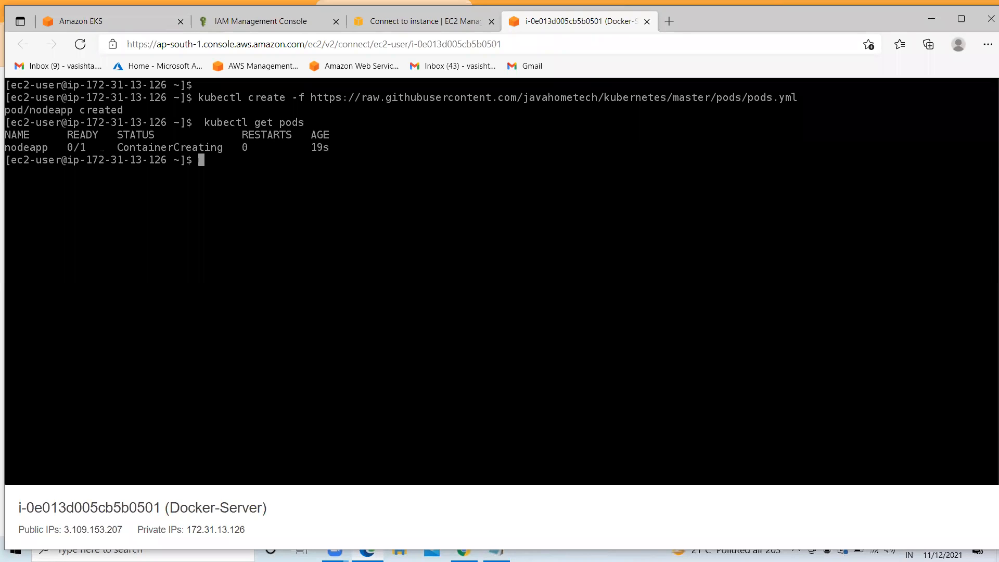
# Rerun 'kubectl get pods' until nodeapp shows 1/1 Running
pyautogui.press('Up')
pyautogui.press('Return')
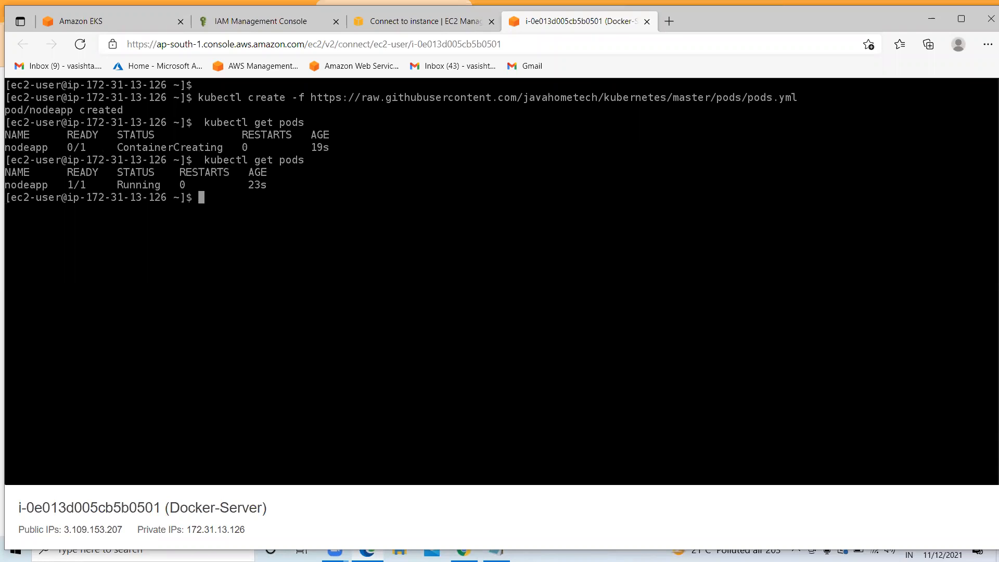
pyautogui.press('Up')
pyautogui.press('Return')
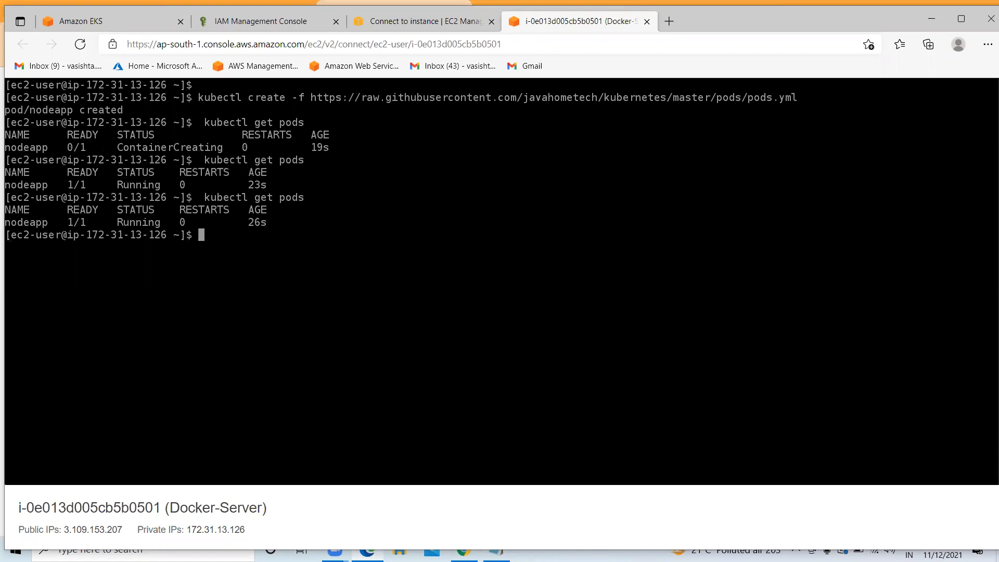
pyautogui.press('Return')
pyautogui.press('Return')
pyautogui.press('Return')
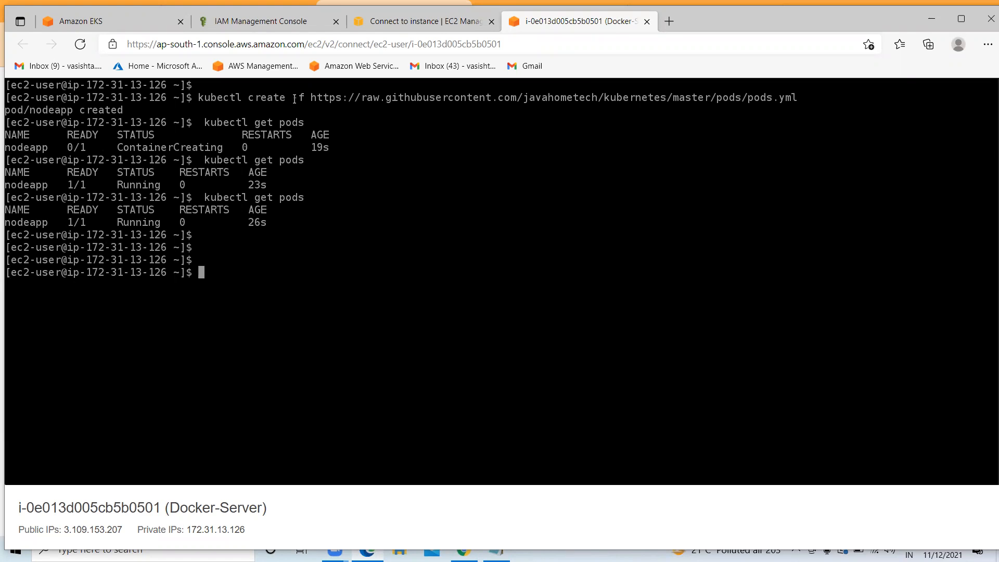
pyautogui.moveTo(305, 98); pyautogui.dragTo(383, 99)
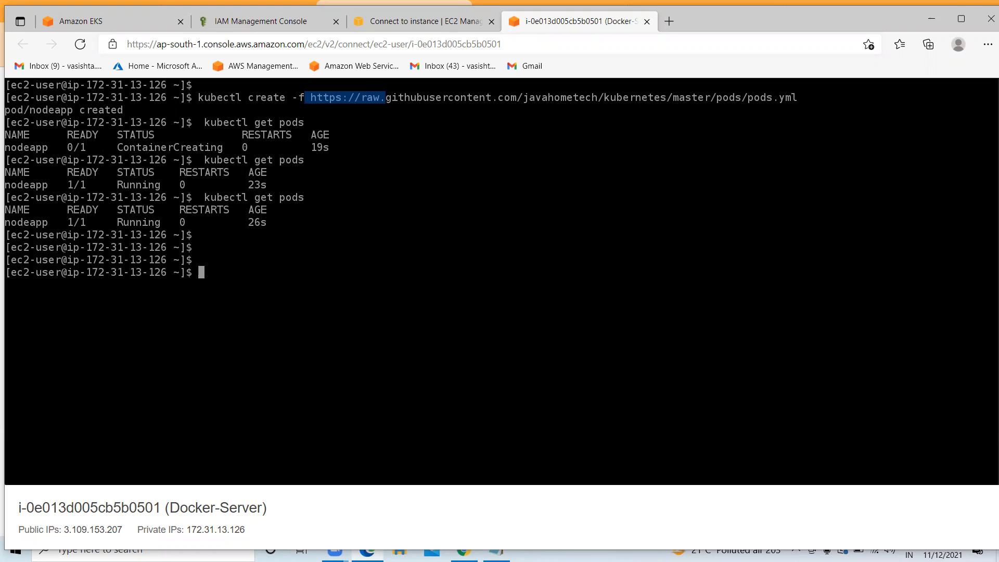
# Copy 'kubectl describe pods/nodeapp' from the README and run it in the terminal
pyautogui.click(464, 552)
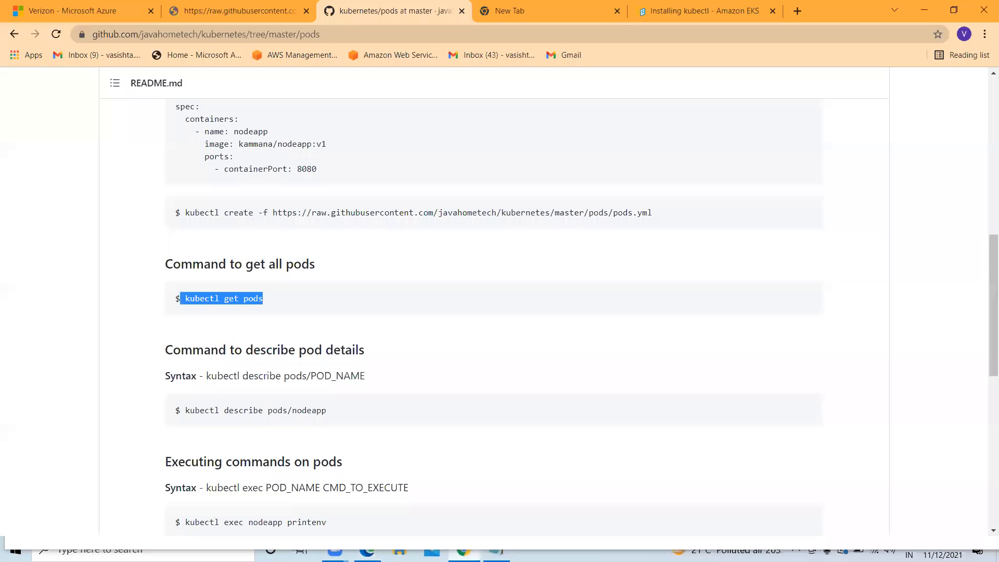
pyautogui.scroll(-5, 267, 307)
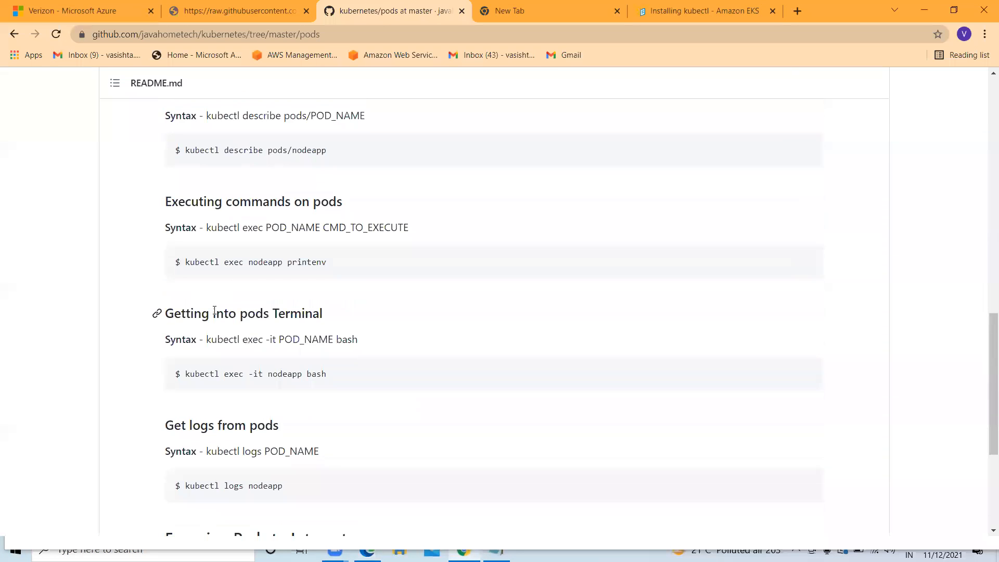
pyautogui.scroll(1, 229, 307)
pyautogui.moveTo(337, 219); pyautogui.dragTo(196, 215)
pyautogui.rightClick(195, 215)
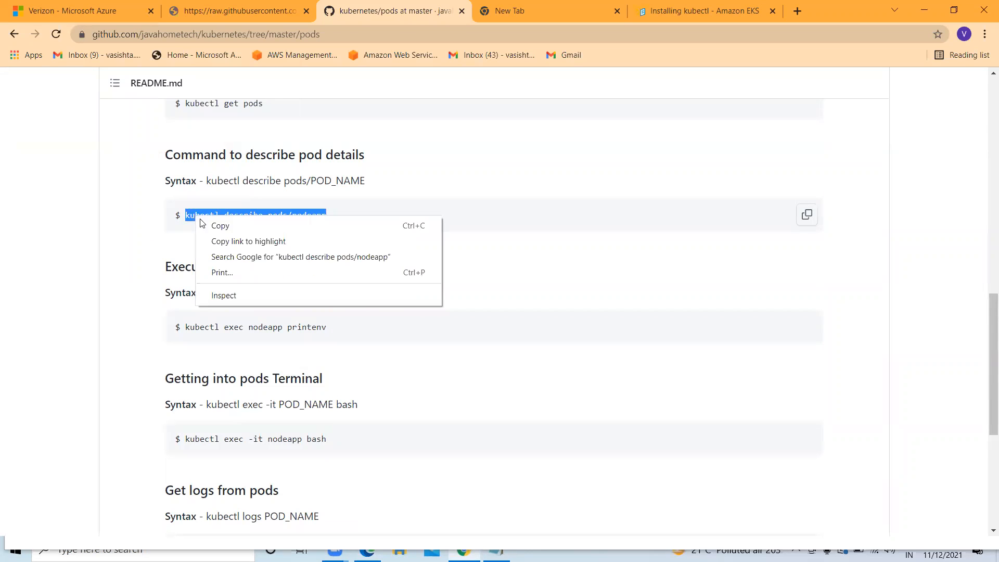
pyautogui.click(219, 229)
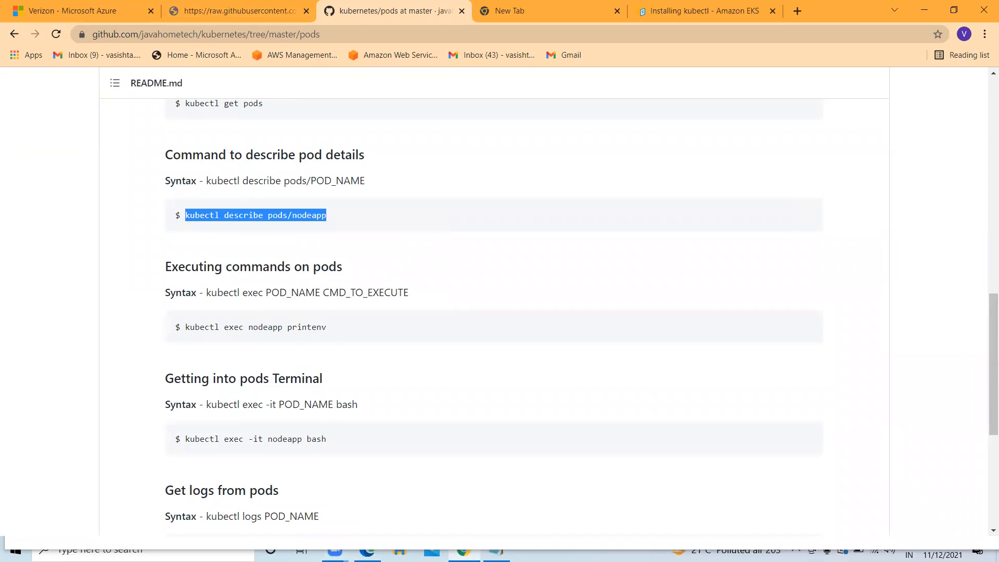
pyautogui.moveTo(367, 550)
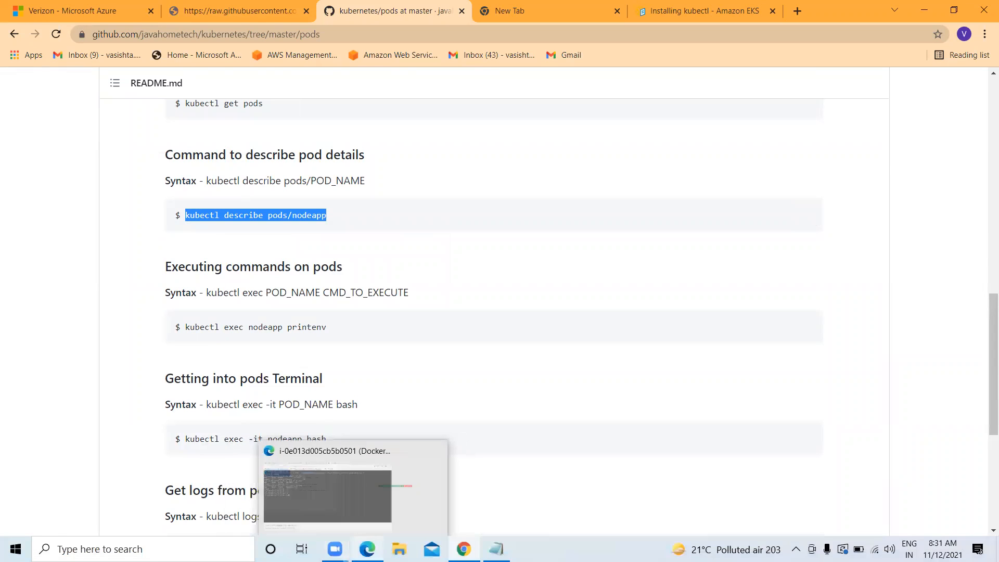
pyautogui.click(344, 497)
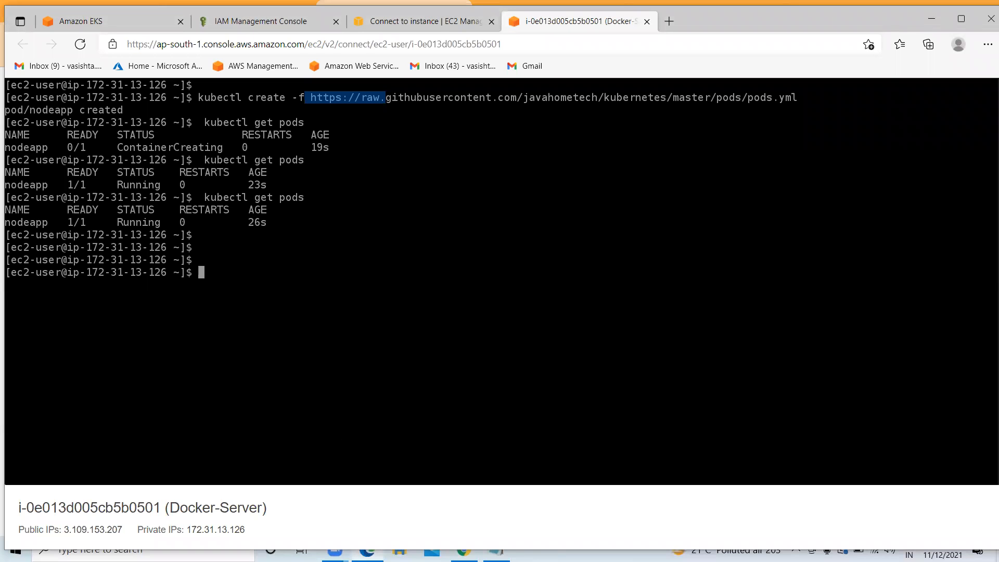
pyautogui.hotkey('ctrl', 'v')
pyautogui.press('Return')
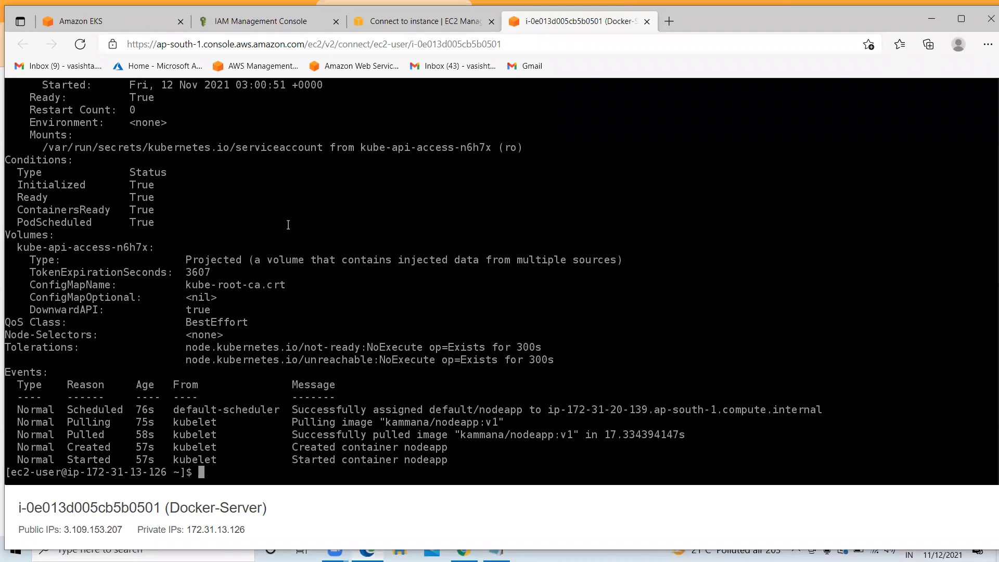
# Check the container's Running state in the output, then clear the terminal with Ctrl+L
pyautogui.scroll(4, 288, 225)
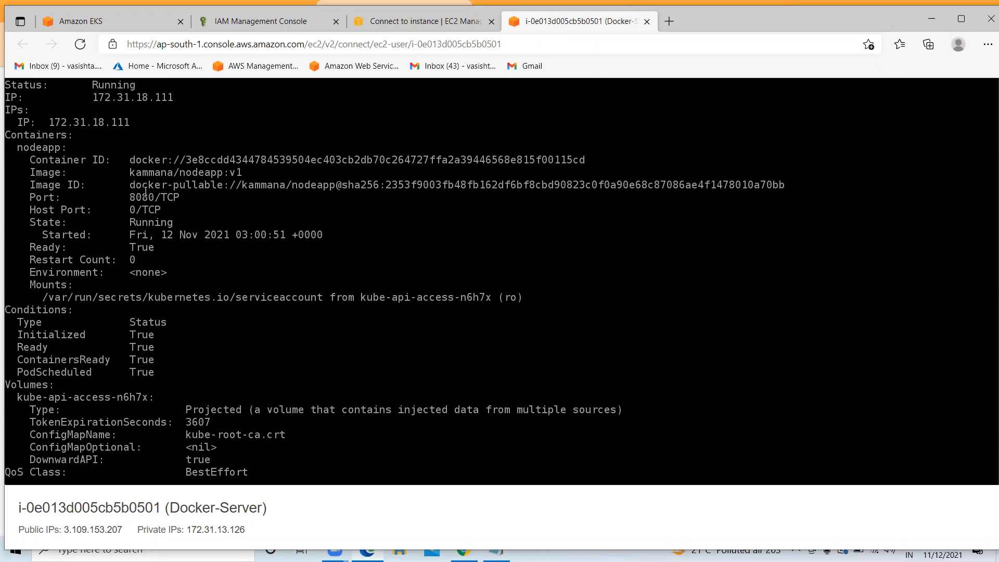
pyautogui.moveTo(172, 210); pyautogui.dragTo(127, 222)
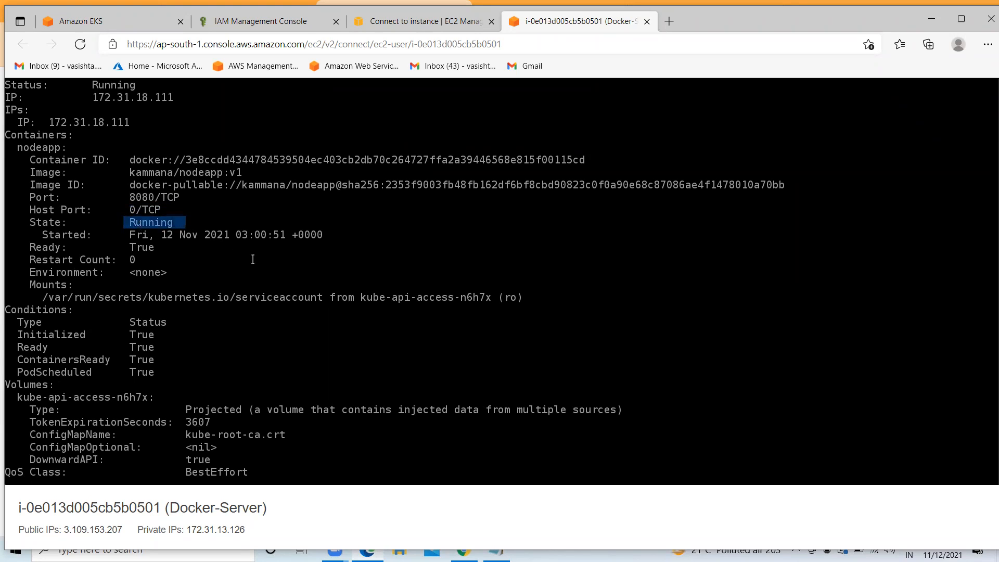
pyautogui.scroll(-4, 495, 90)
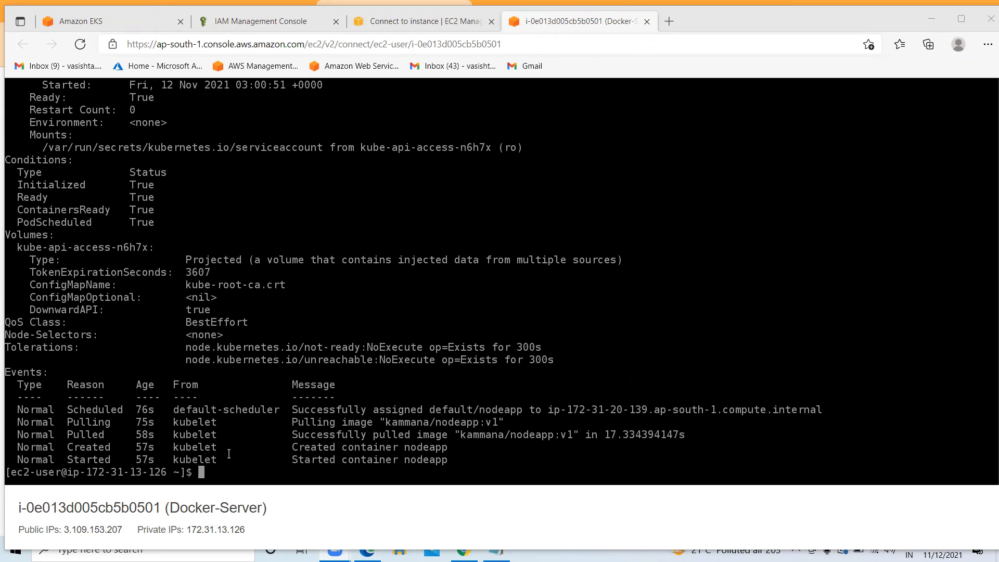
pyautogui.click(227, 472)
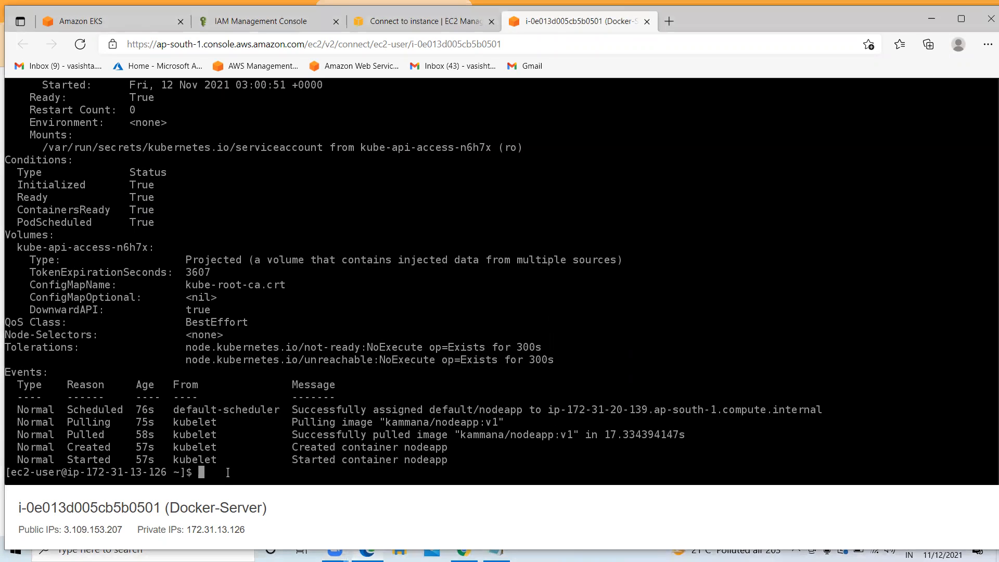
pyautogui.hotkey('ctrl', 'l')
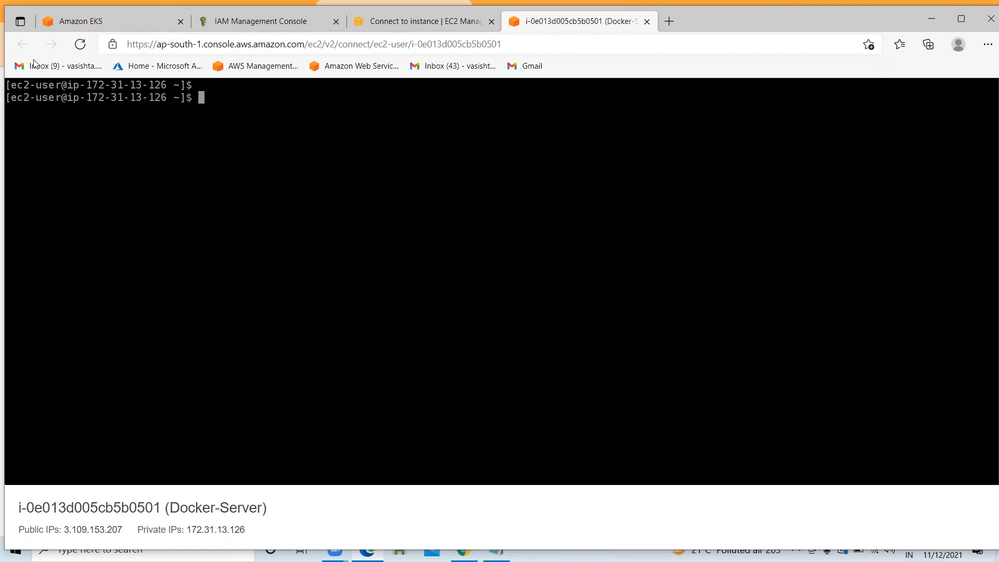
# Switch to the Amazon EKS tab showing the verizon-nodegroup1 node group
pyautogui.click(106, 24)
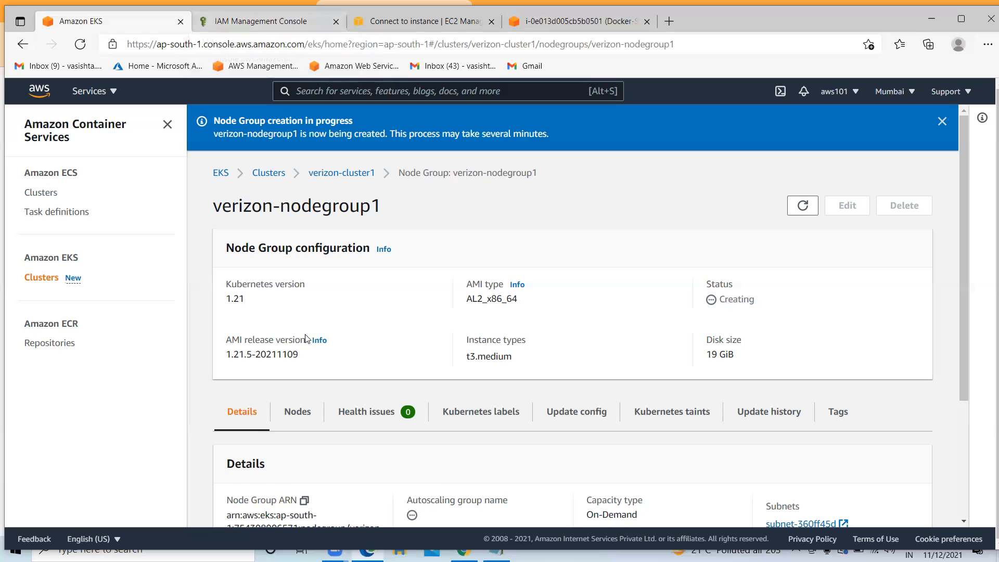
# Open verizon-nodegroup1 and list its two Ready t3.medium nodes
pyautogui.scroll(-1, 286, 247)
pyautogui.scroll(-1, 267, 305)
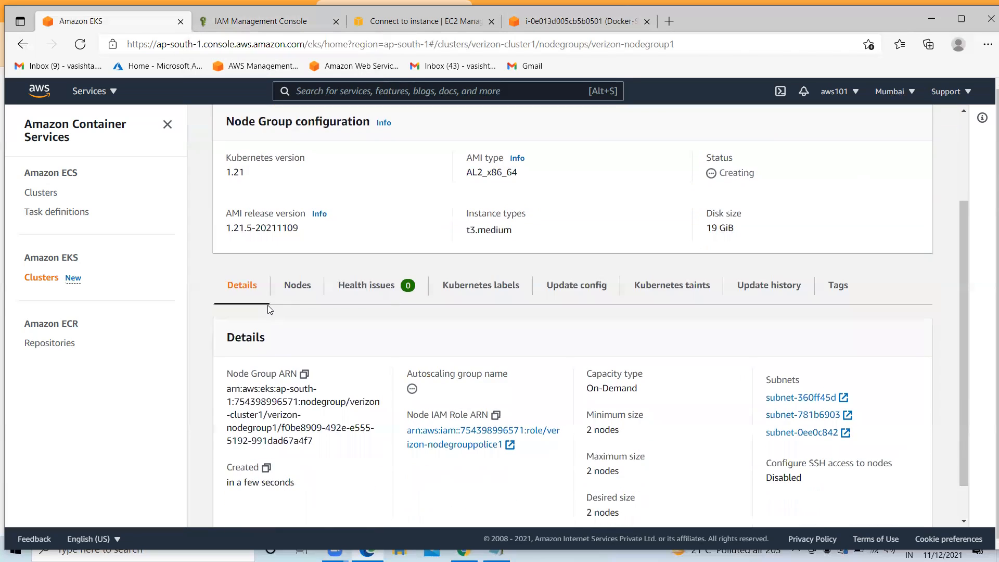
pyautogui.scroll(2, 268, 305)
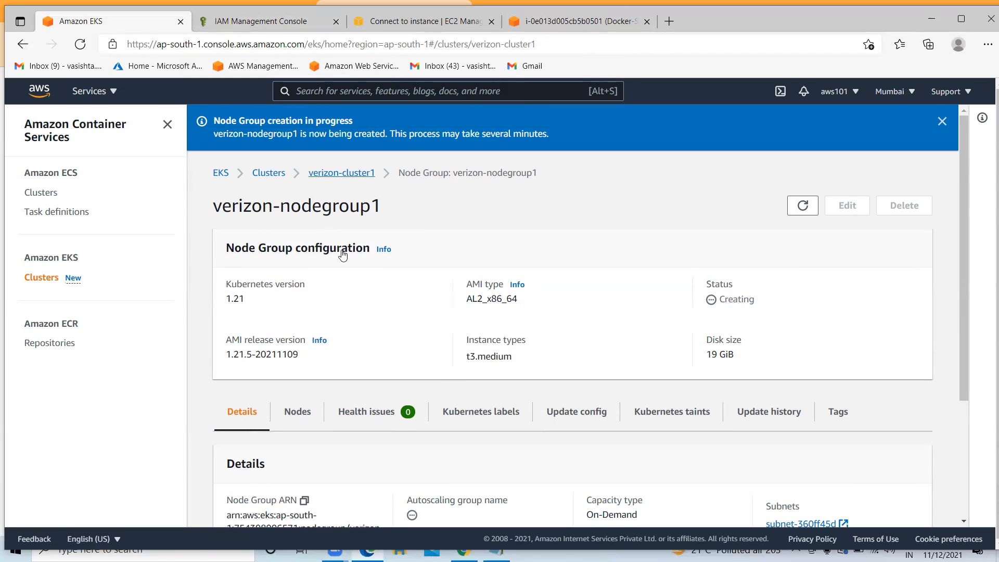
pyautogui.scroll(-3, 302, 394)
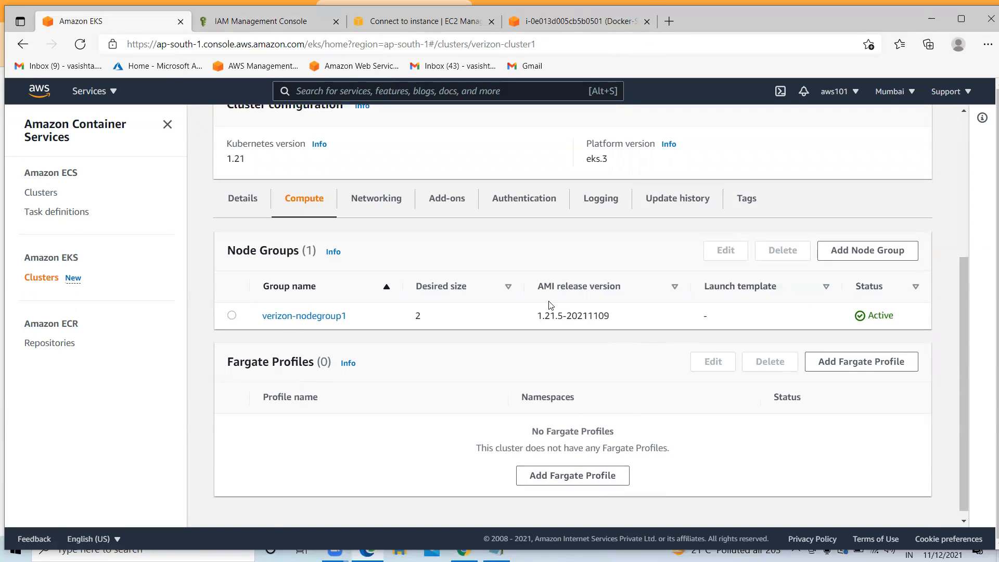
pyautogui.click(304, 318)
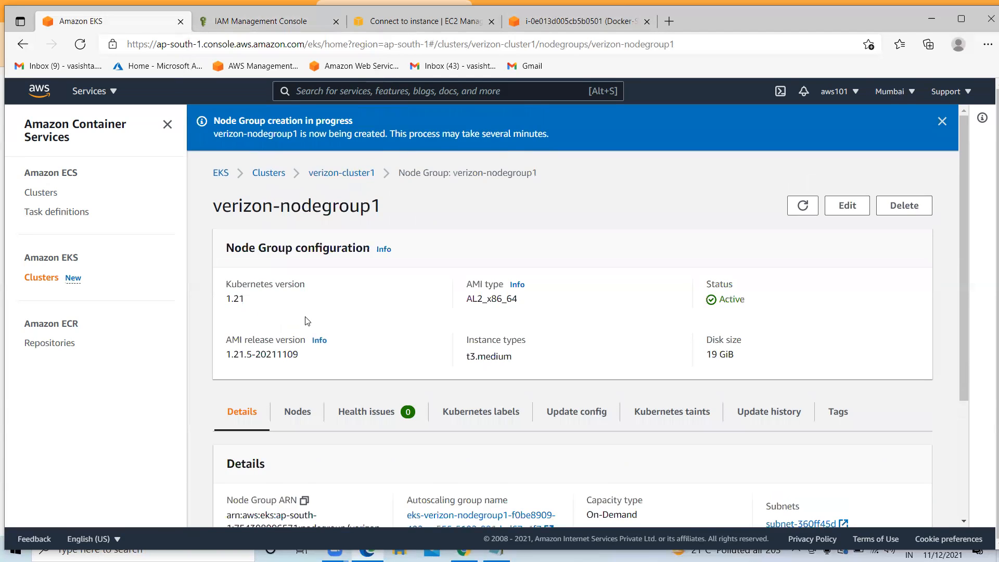
pyautogui.scroll(-3, 296, 281)
pyautogui.click(297, 243)
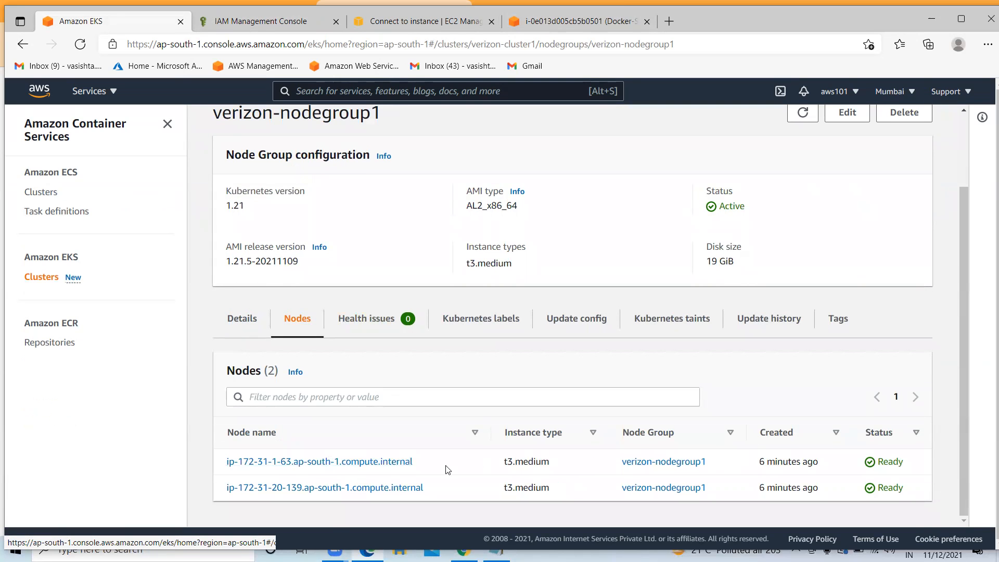
pyautogui.moveTo(496, 462); pyautogui.dragTo(457, 483)
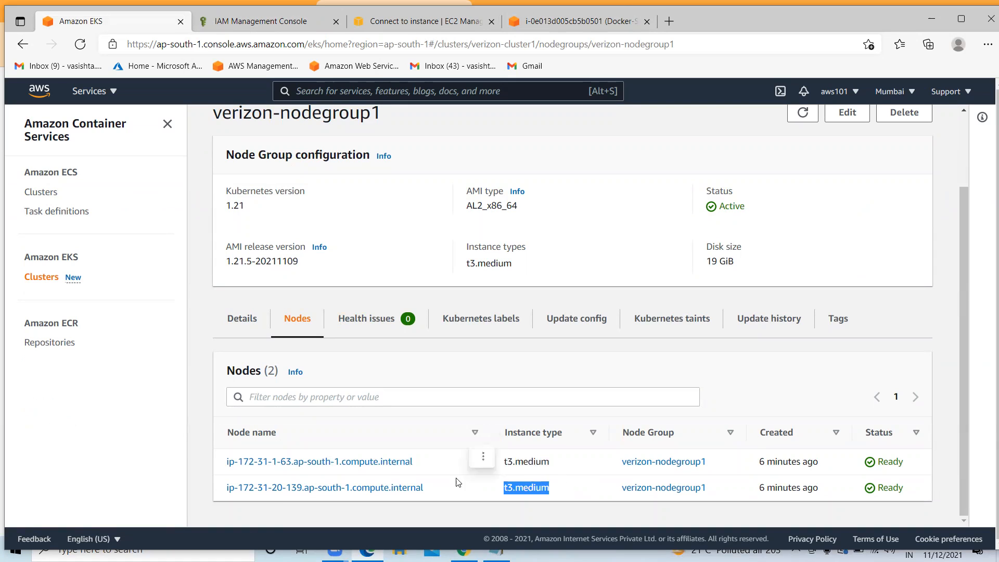
pyautogui.scroll(2, 406, 364)
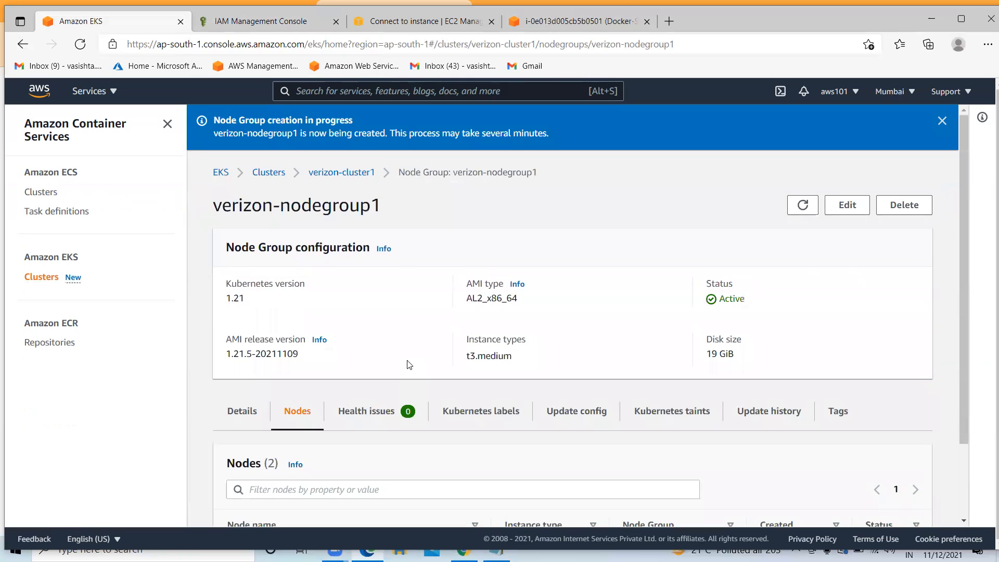
pyautogui.click(643, 75)
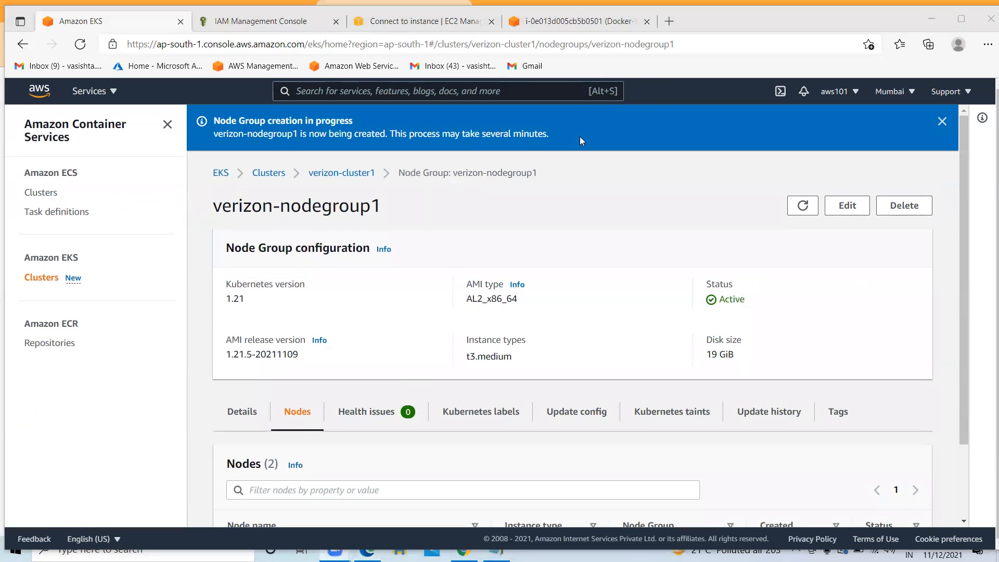